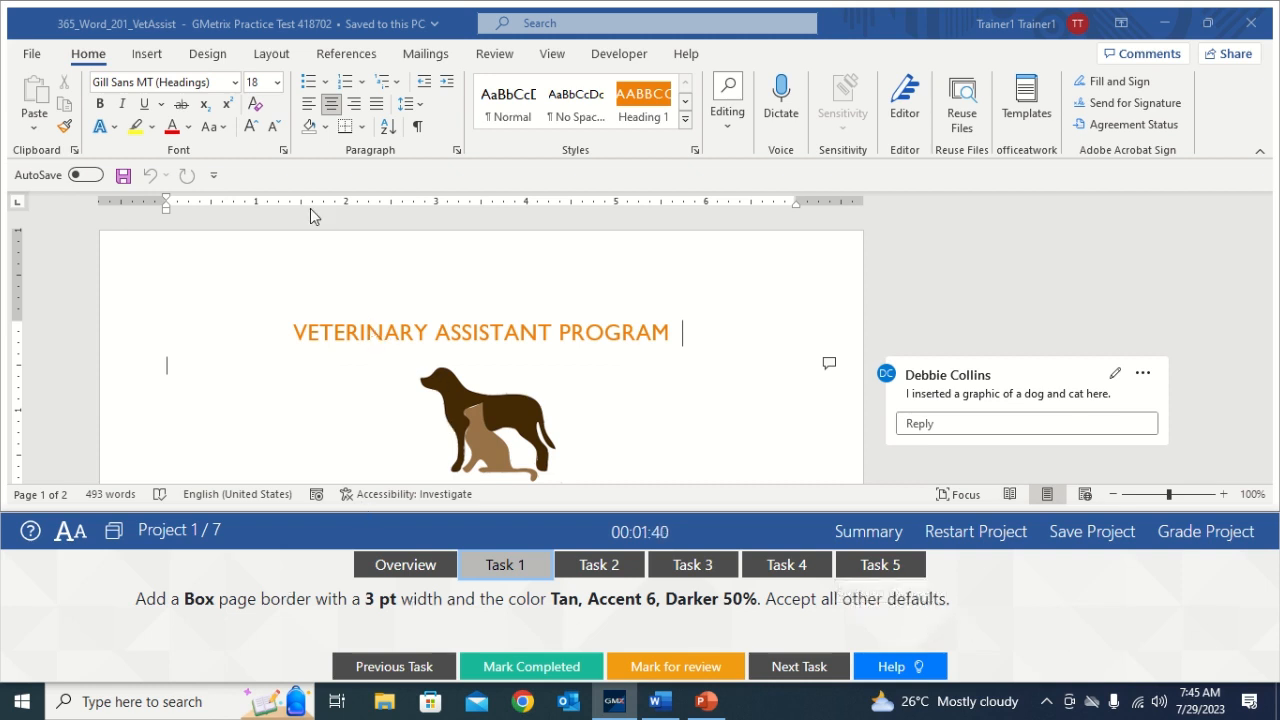
- Add a Box page border to the whole document, 3 pt wide in Tan, Accent 6, Darker 50%, and mark Task 1 completed
click(207, 54)
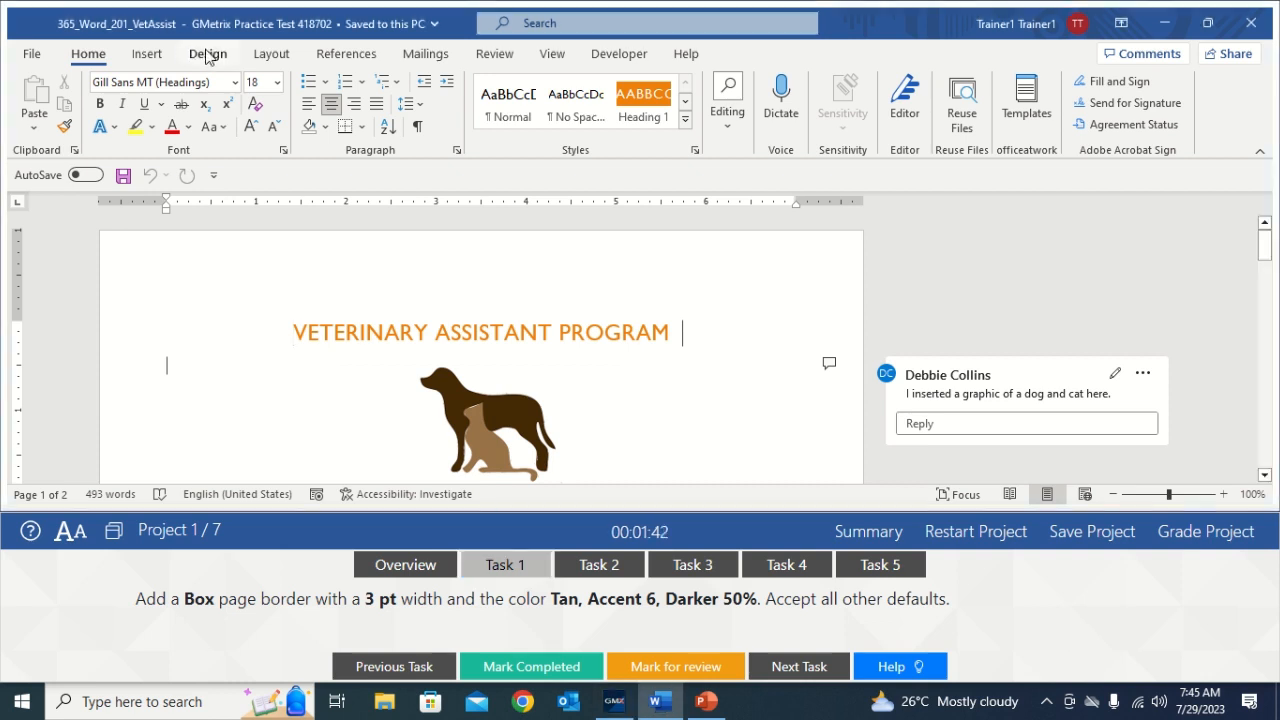
click(207, 54)
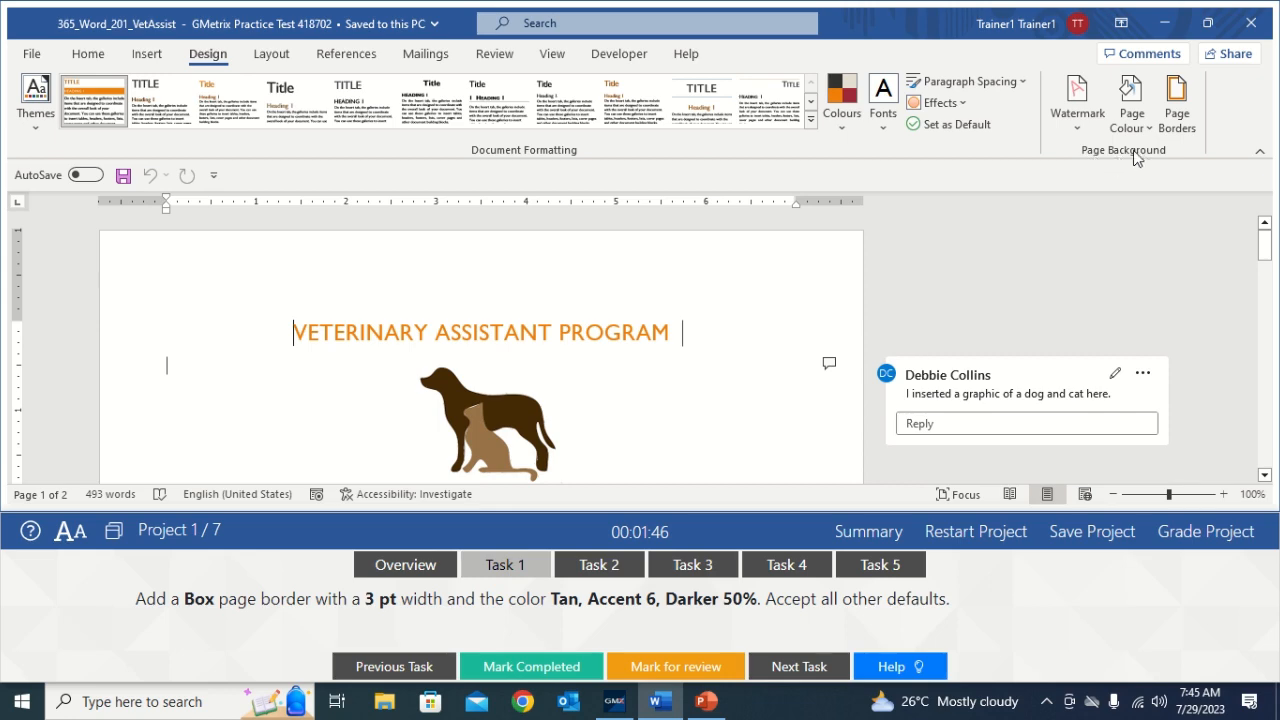
click(1177, 125)
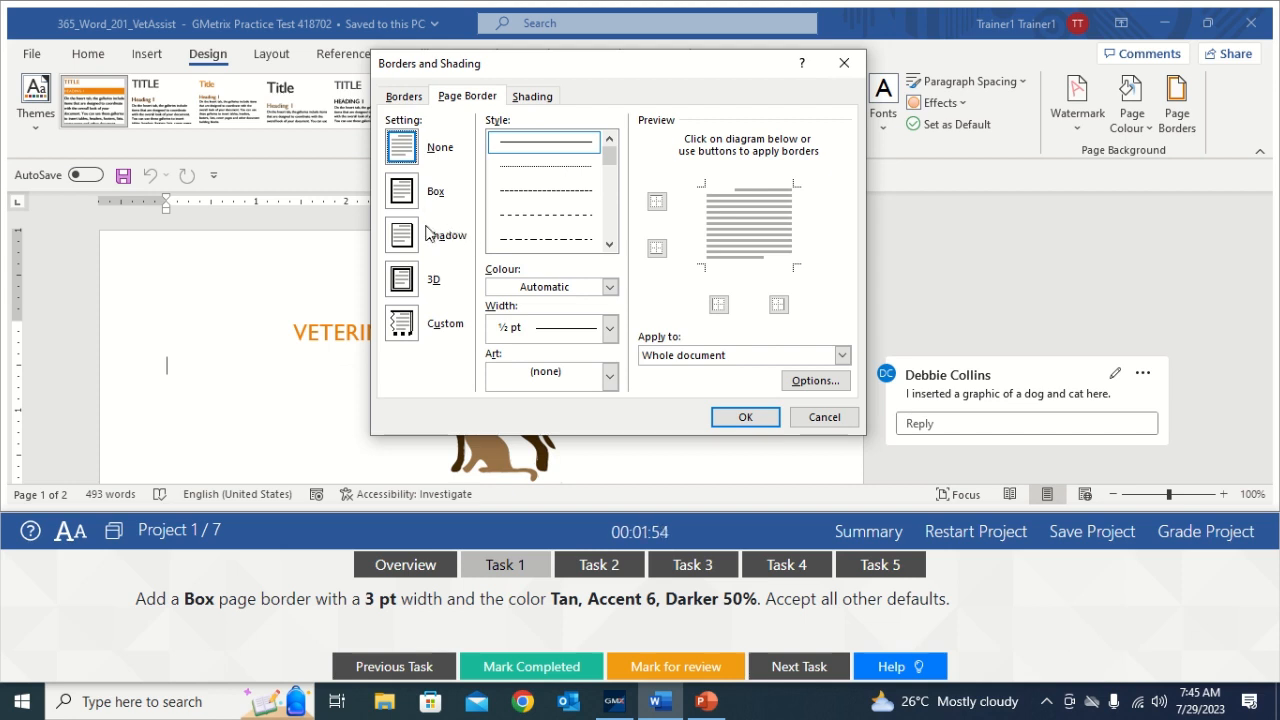
click(403, 193)
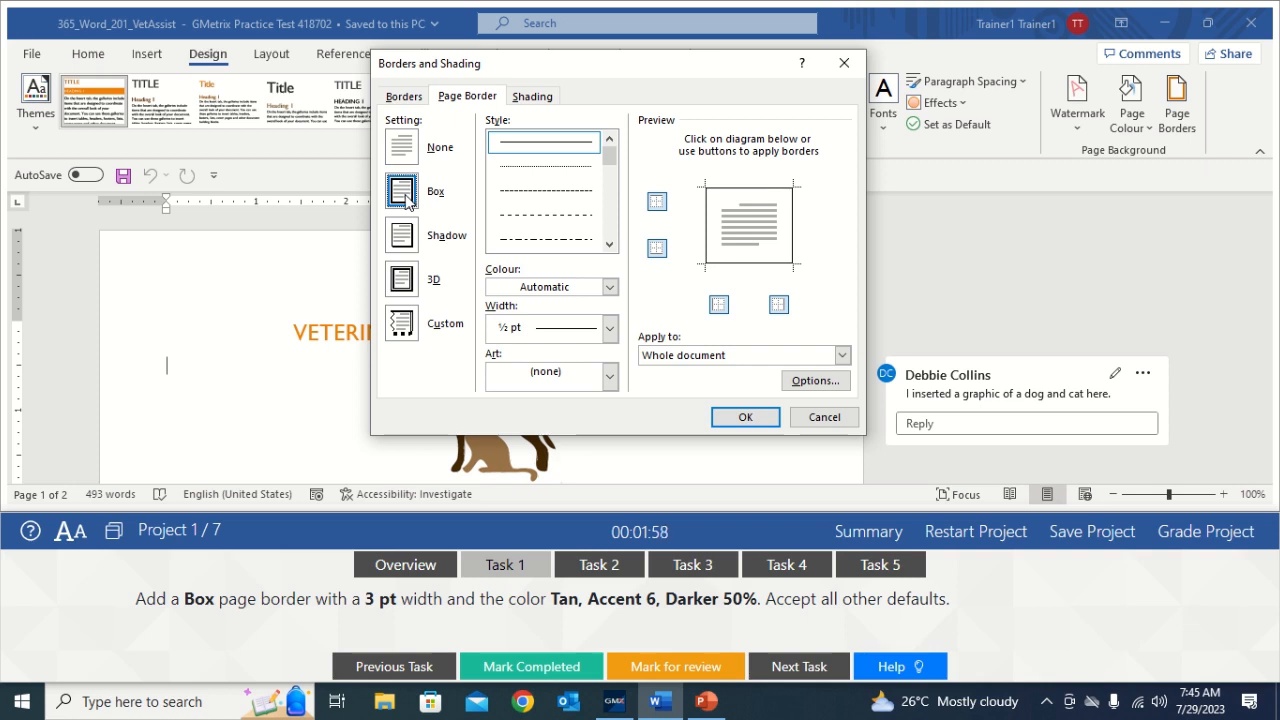
click(610, 329)
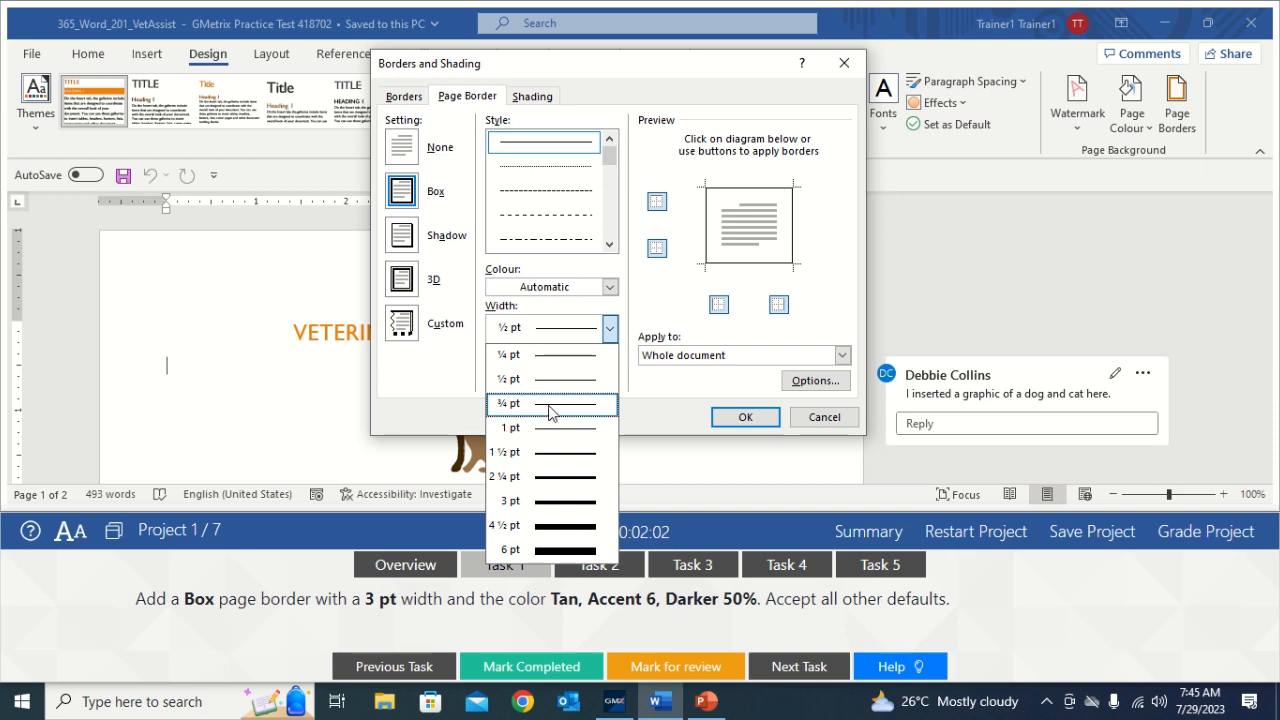
click(559, 502)
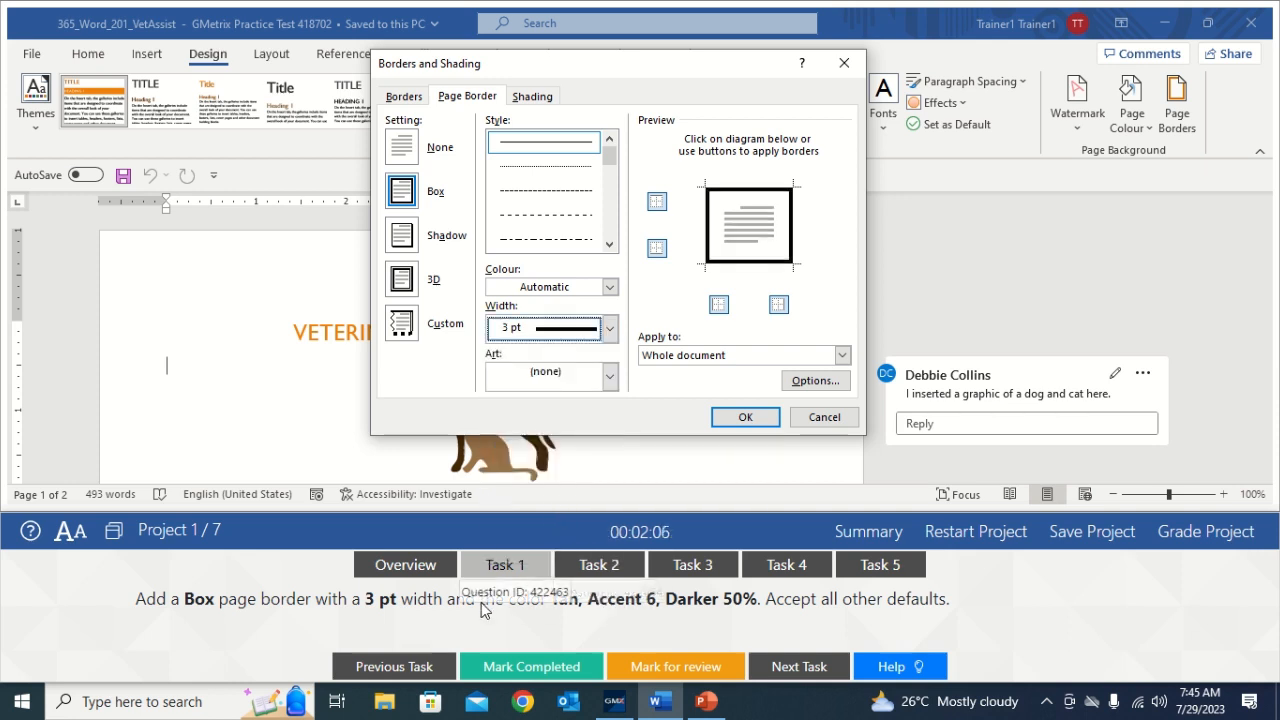
click(608, 289)
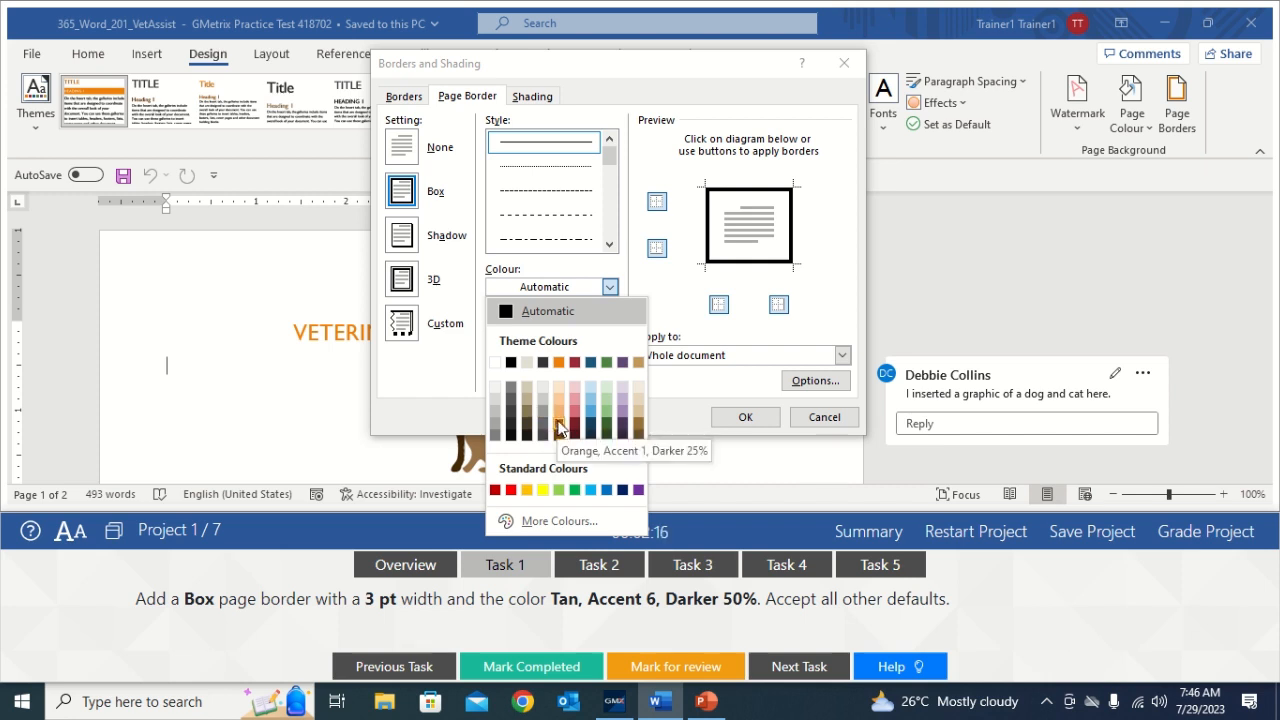
click(638, 434)
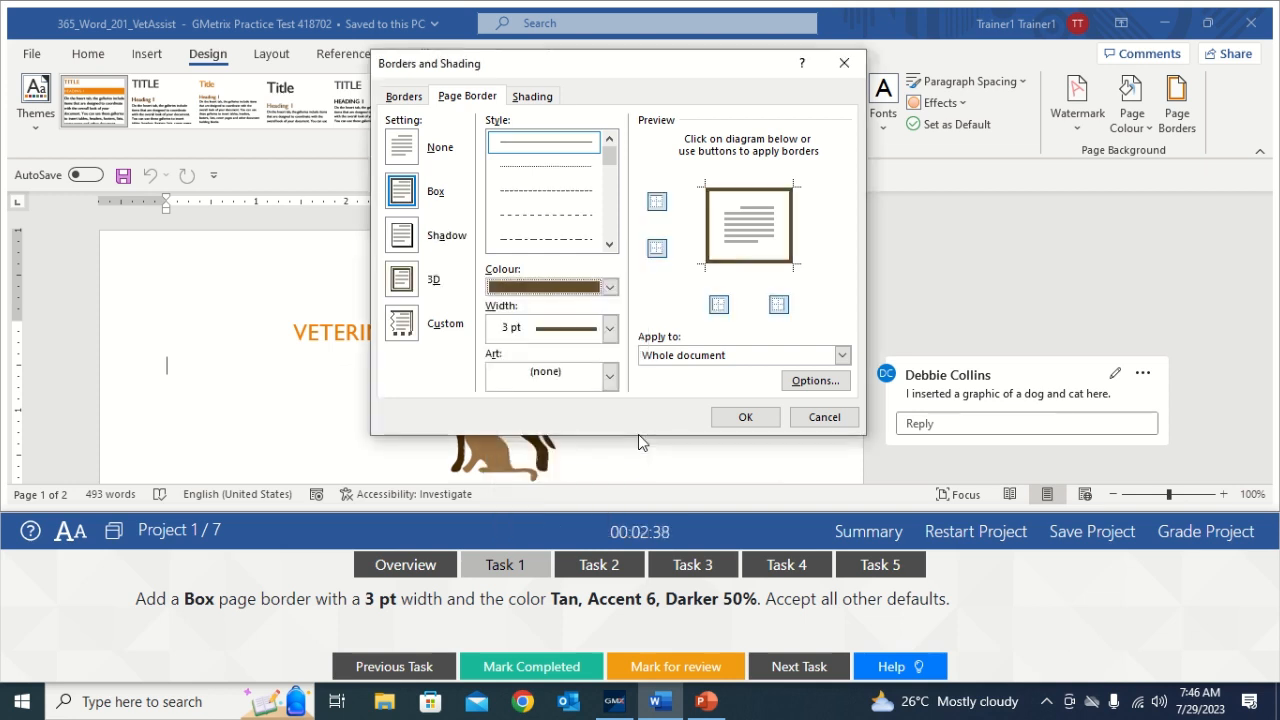
click(740, 418)
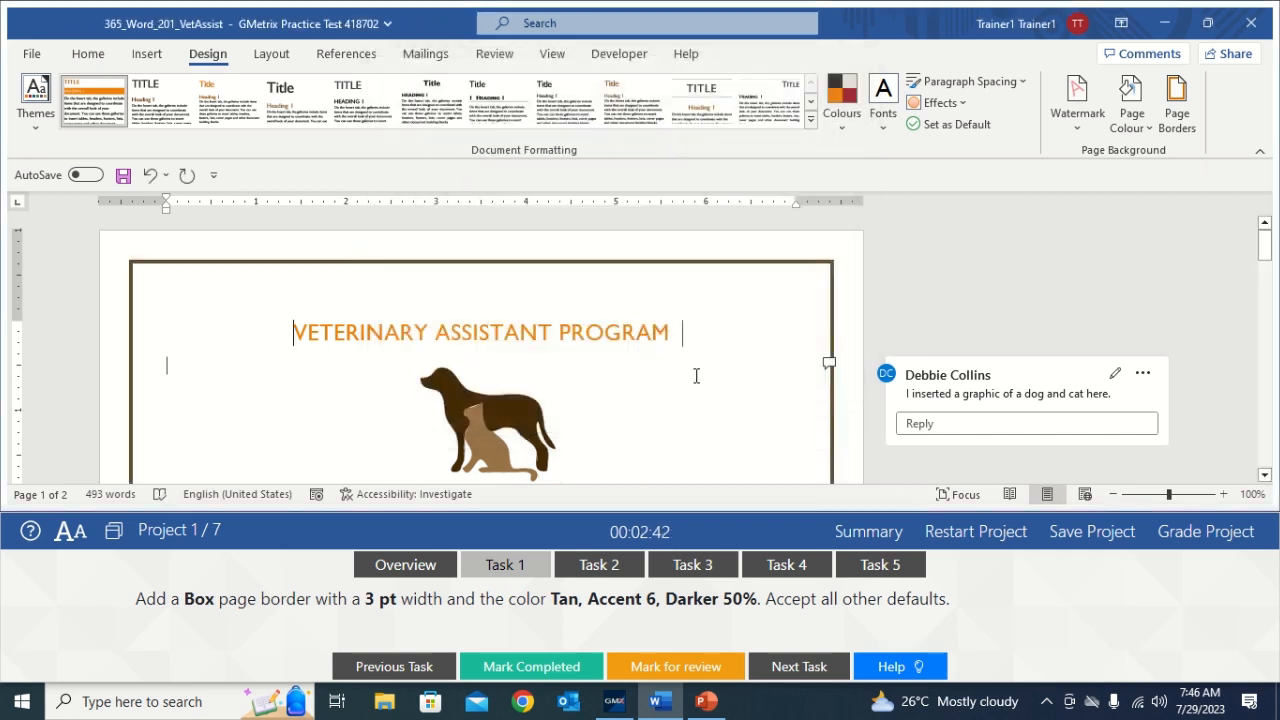
click(507, 667)
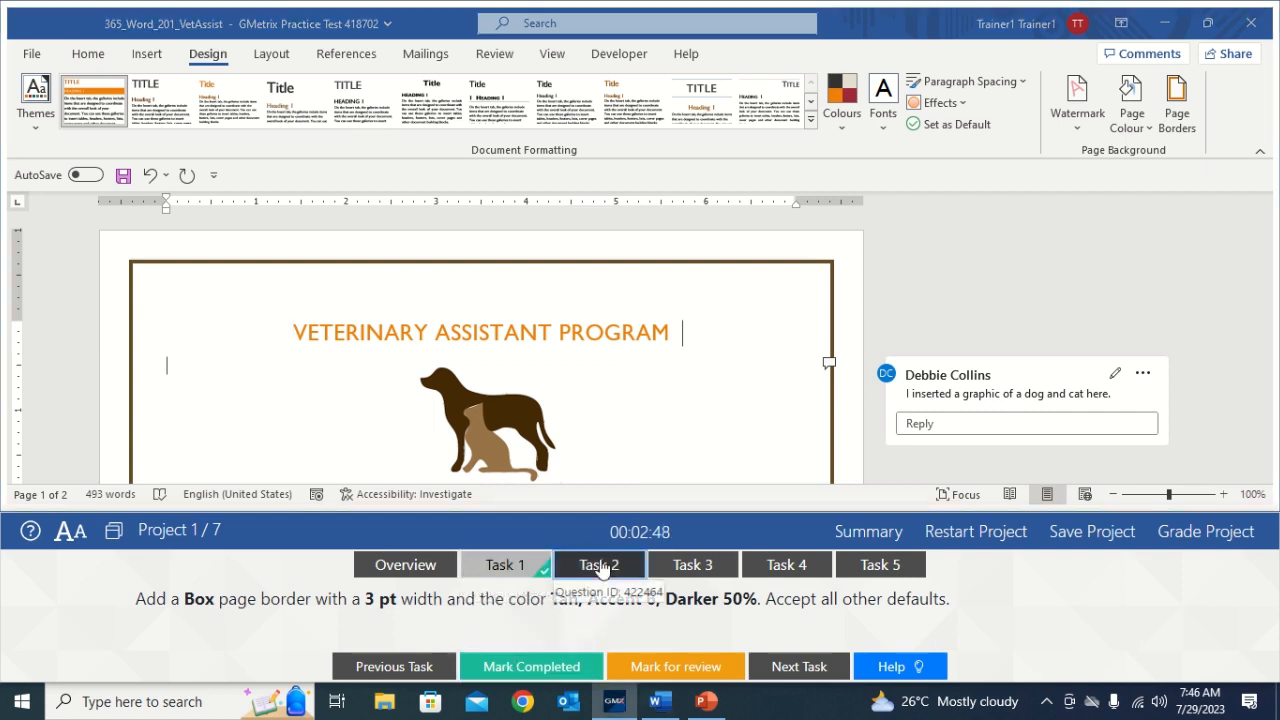
- Open Task 2, then save the document and inspect it with the Document Inspector's default content checks
click(600, 566)
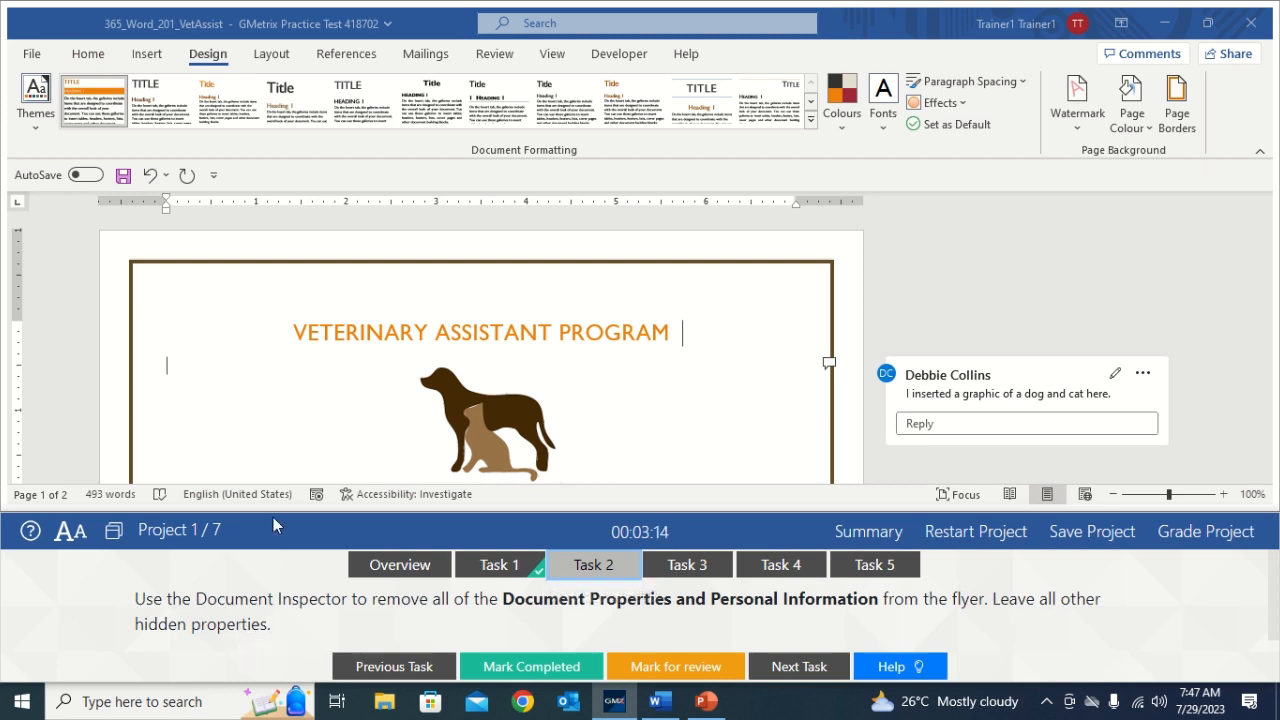
click(31, 57)
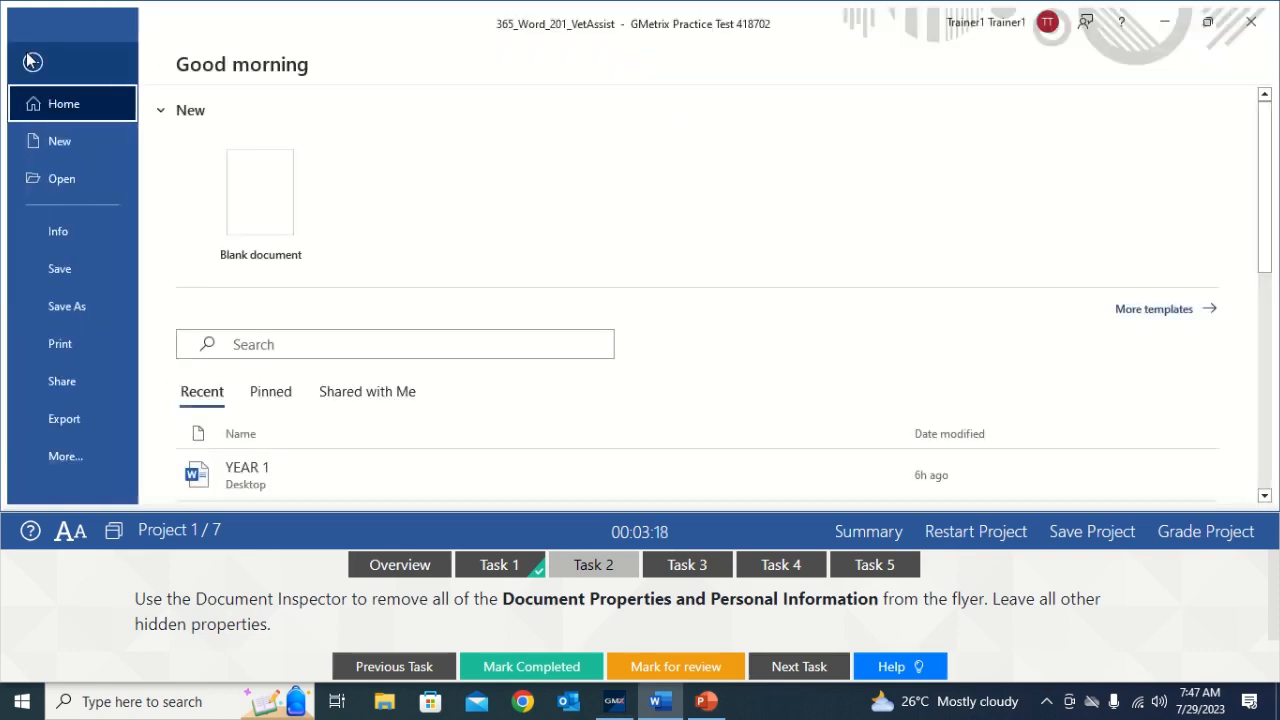
click(55, 226)
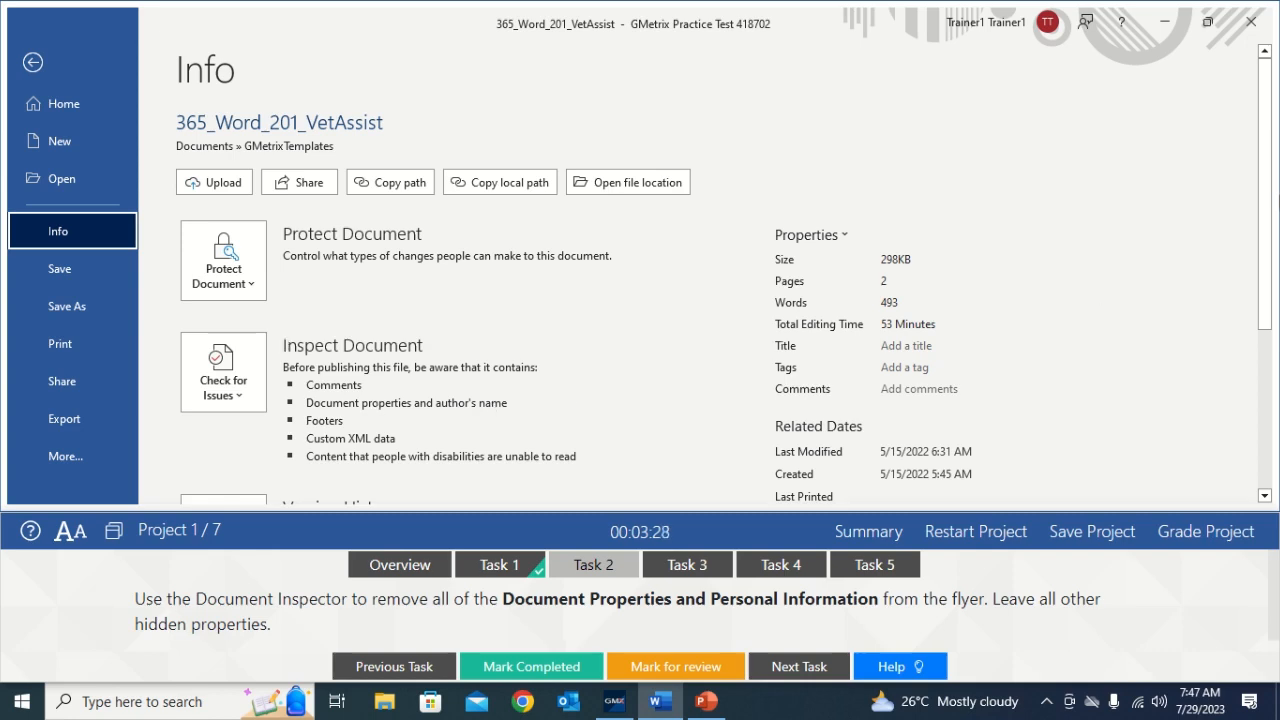
drag(1265, 233, 1268, 373)
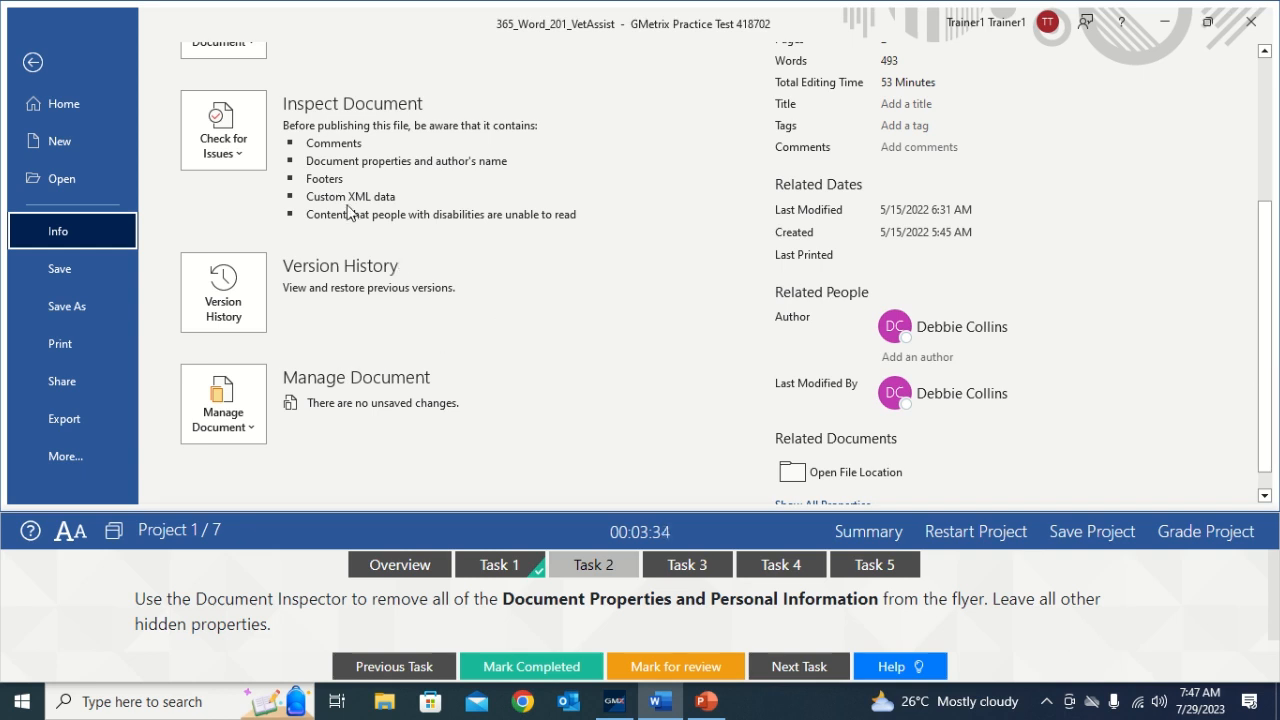
click(236, 156)
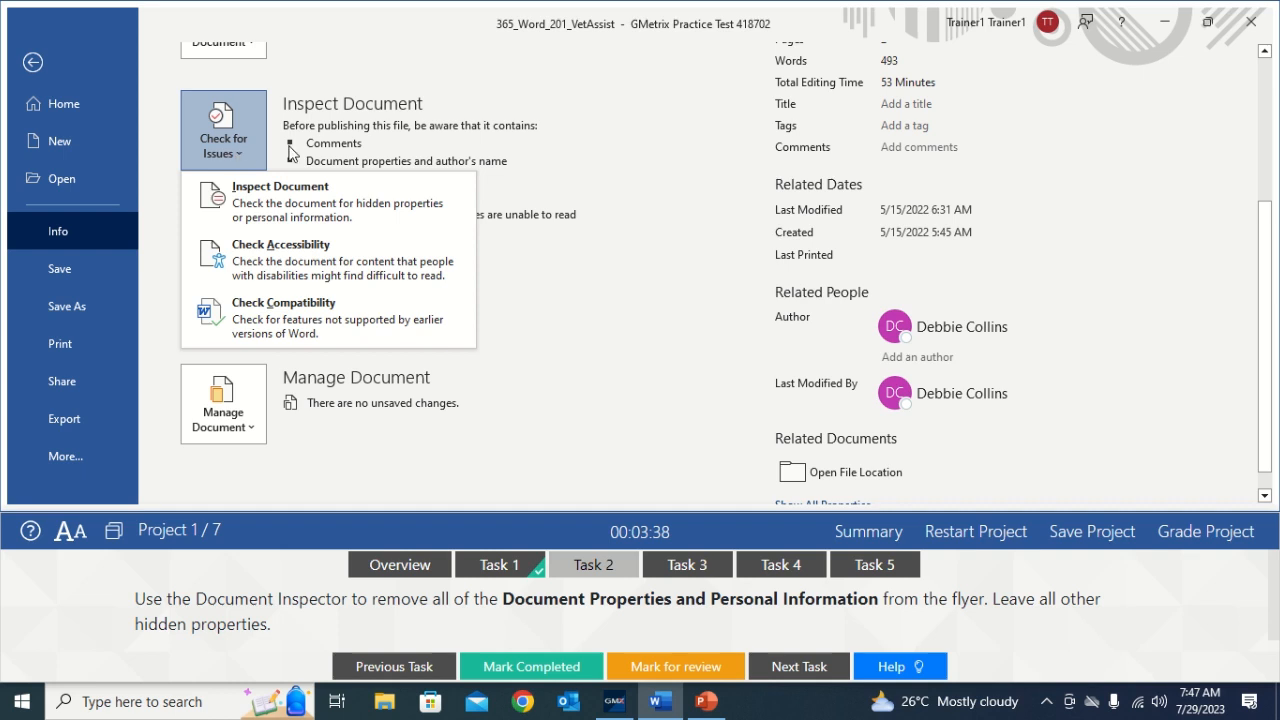
click(271, 198)
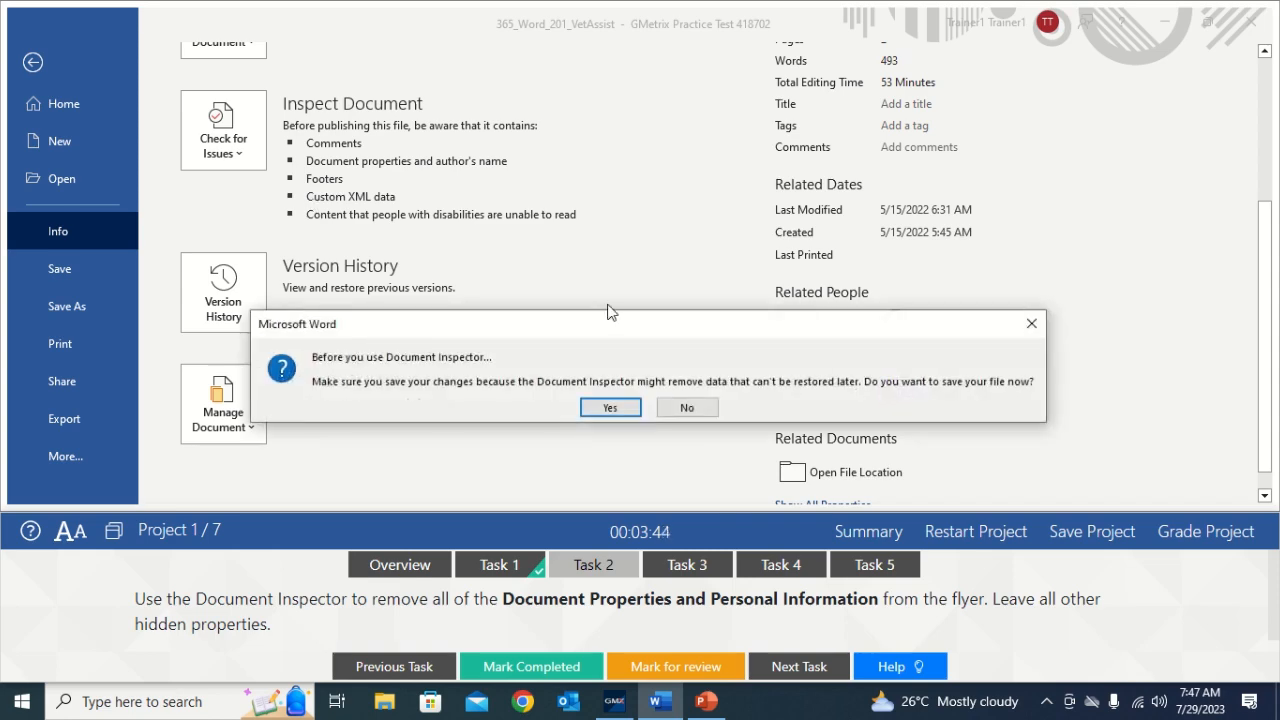
click(628, 409)
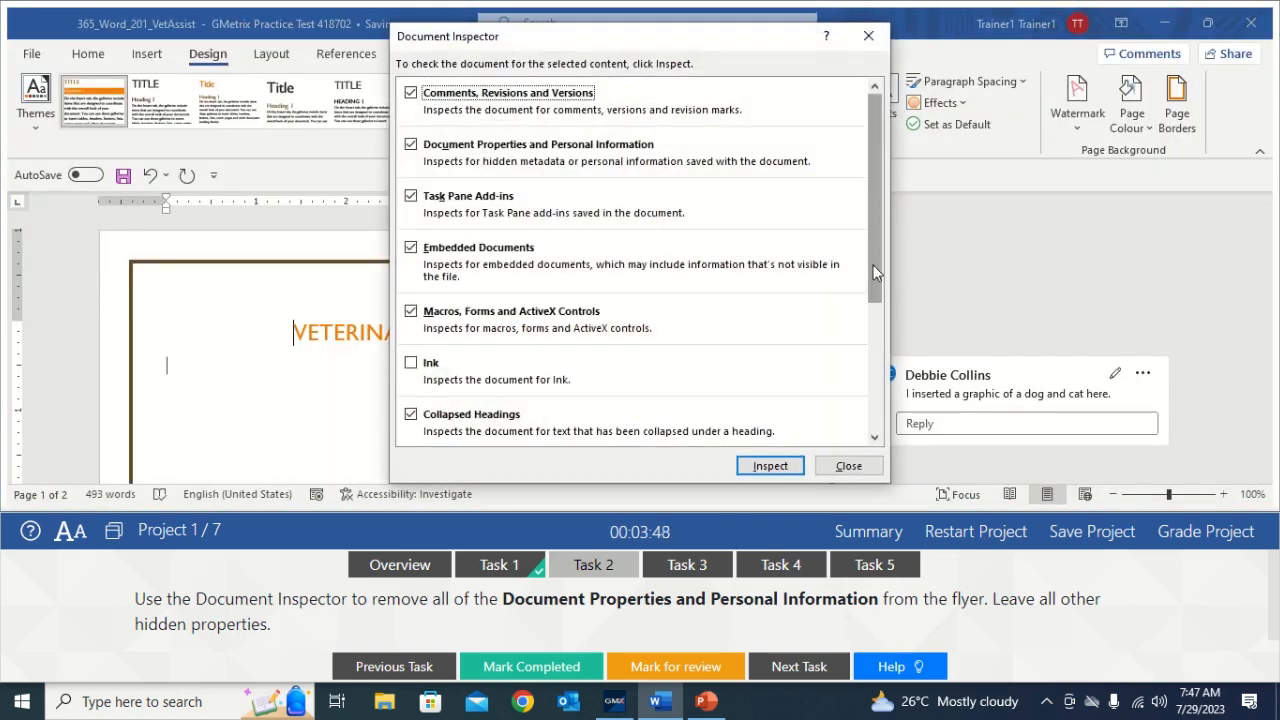
mouse_move(876, 278)
mouse_down()
mouse_move(881, 352)
mouse_move(868, 254)
mouse_up()
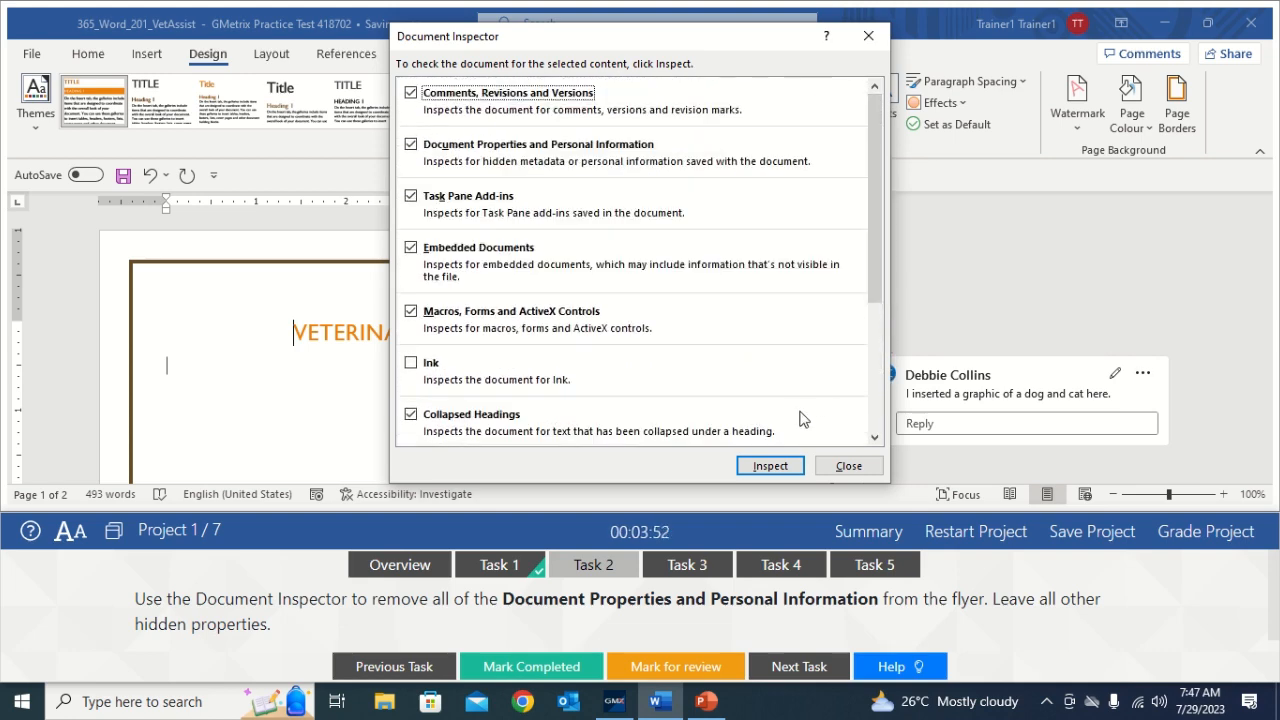
click(777, 466)
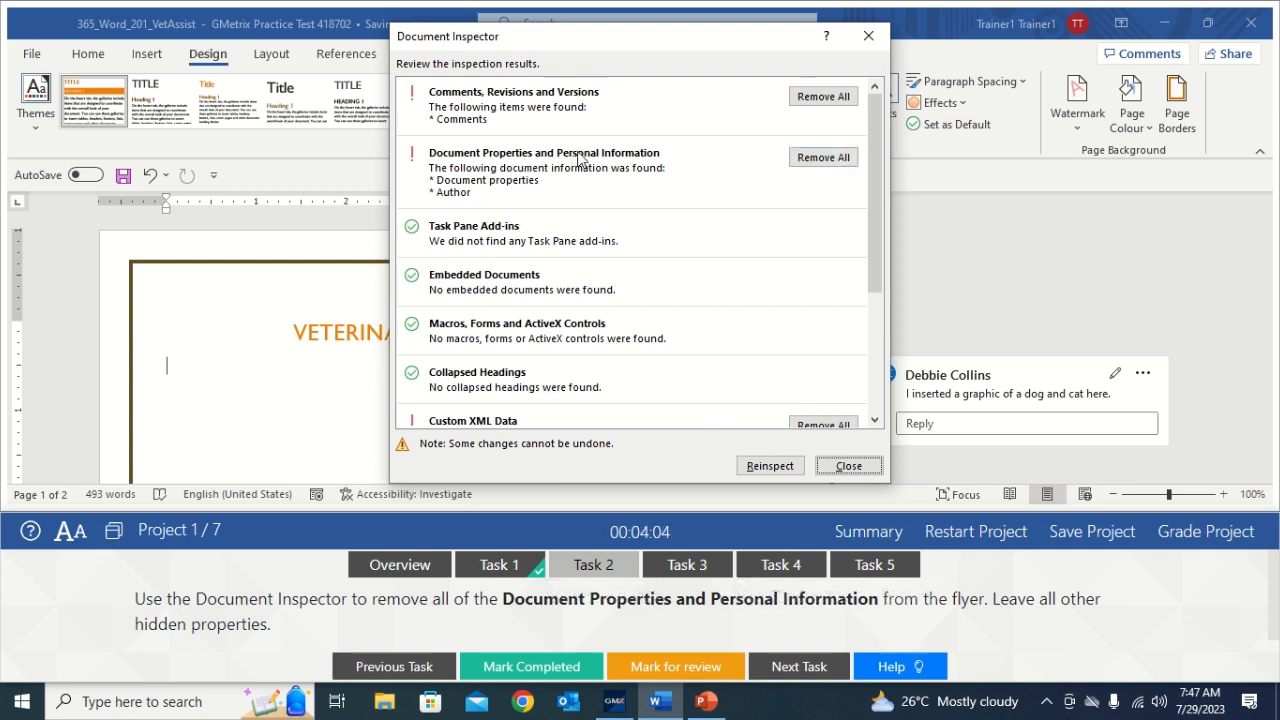
- Remove all Document Properties and Personal Information from the document, close the inspector and mark Task 2 completed
click(832, 157)
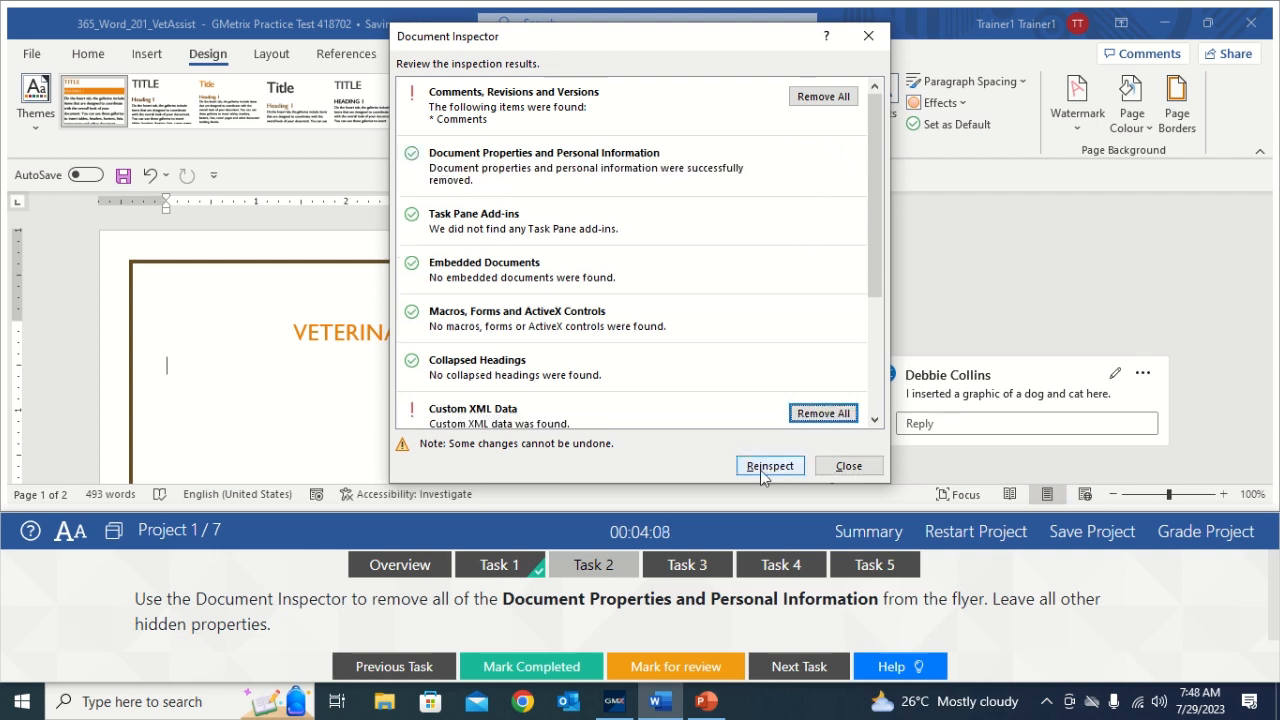
click(848, 466)
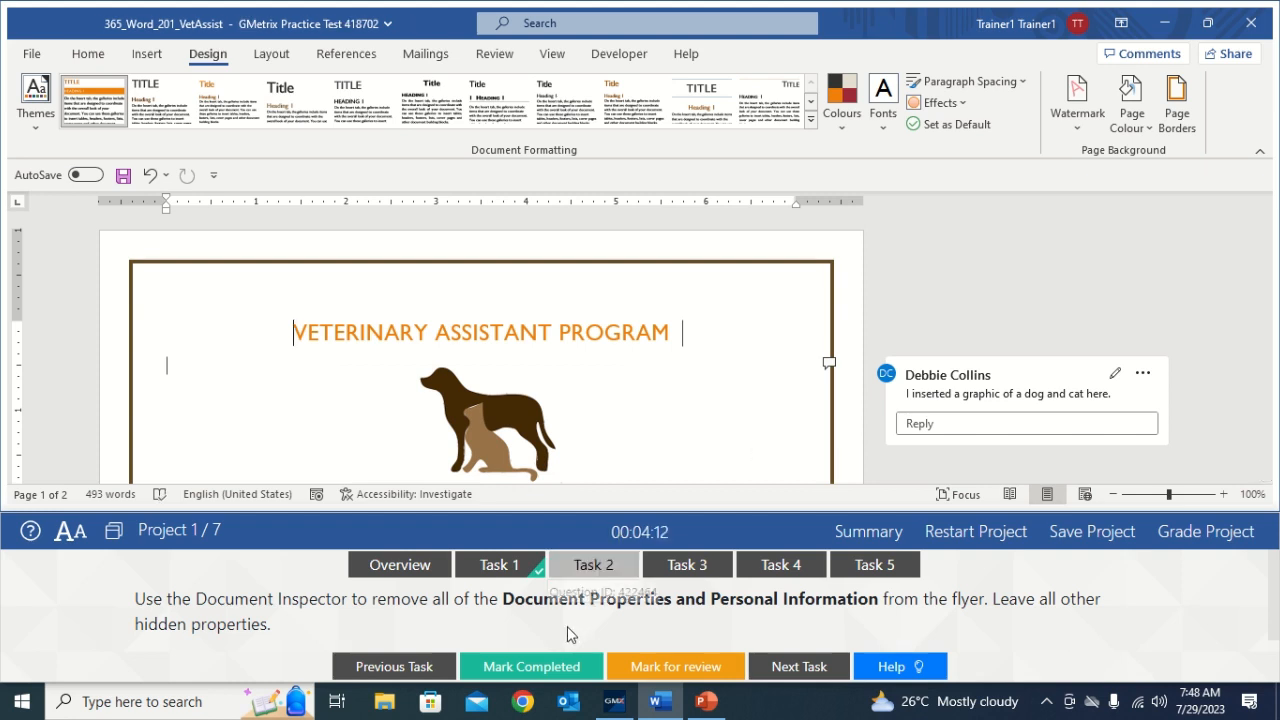
click(536, 666)
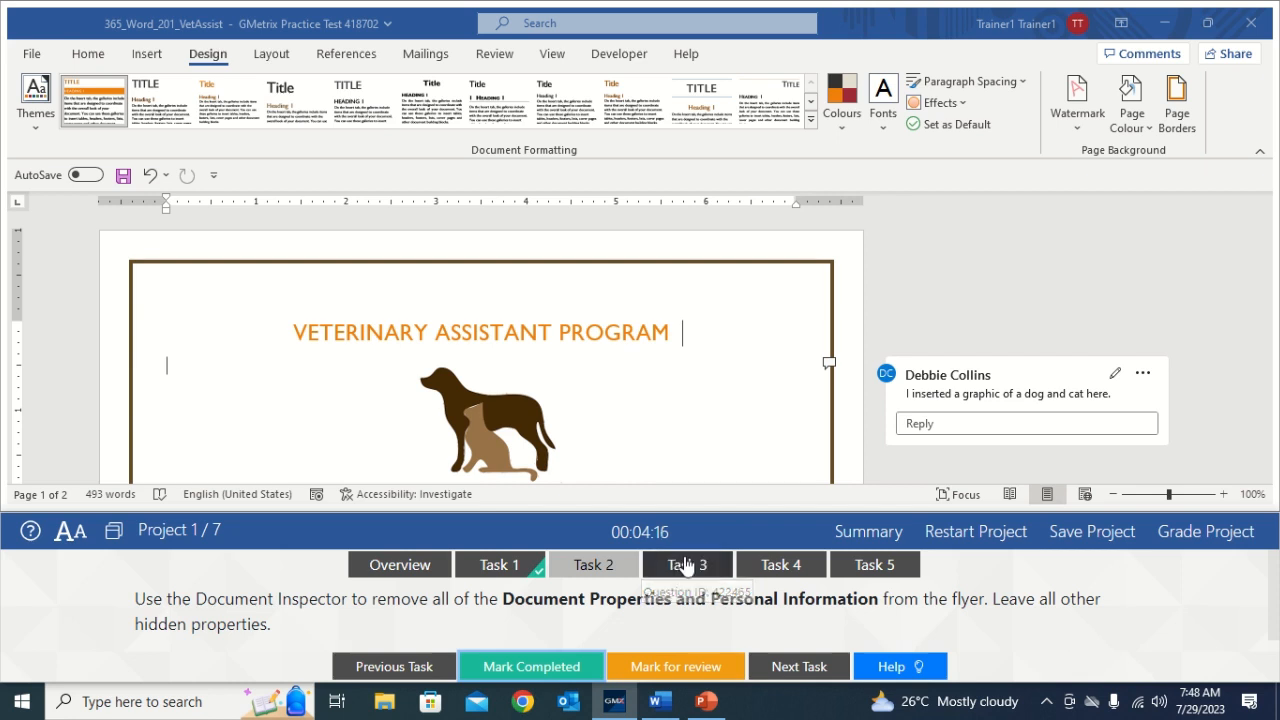
click(617, 571)
click(540, 667)
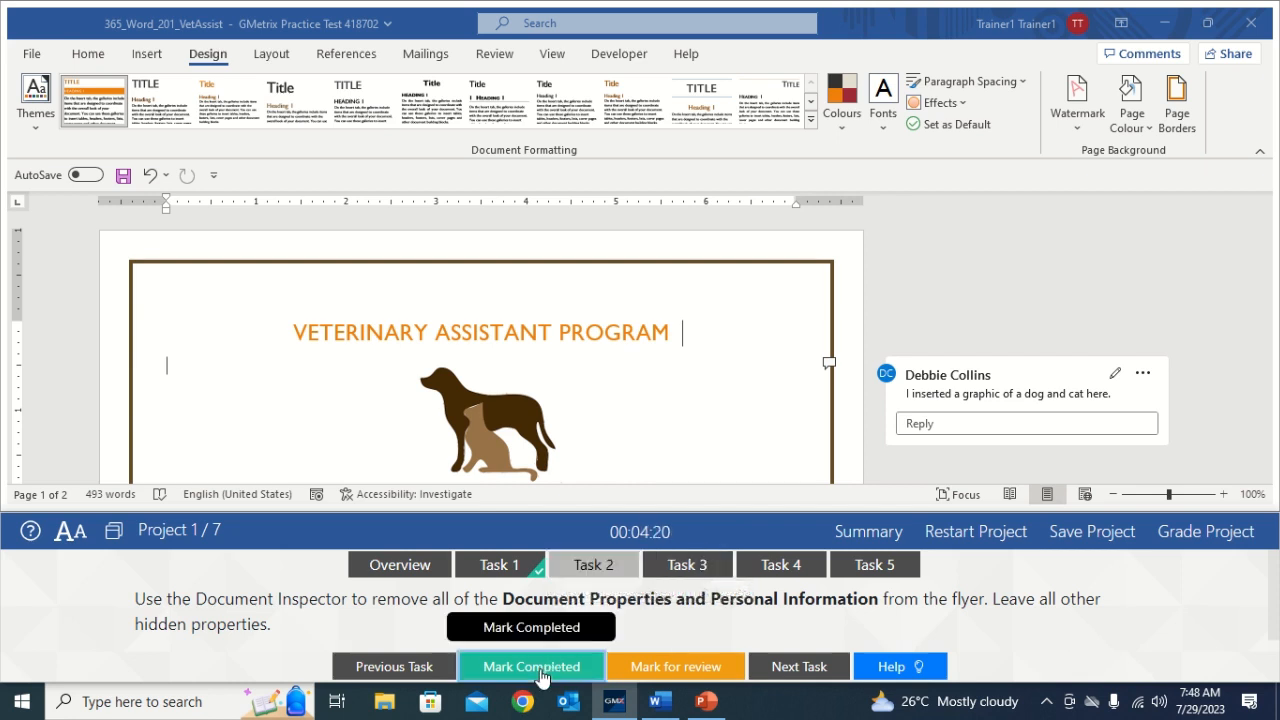
- For Task 3, insert a table with 3 columns and 6 rows below the "States with the highest employment levels" text and mark the task completed
click(677, 563)
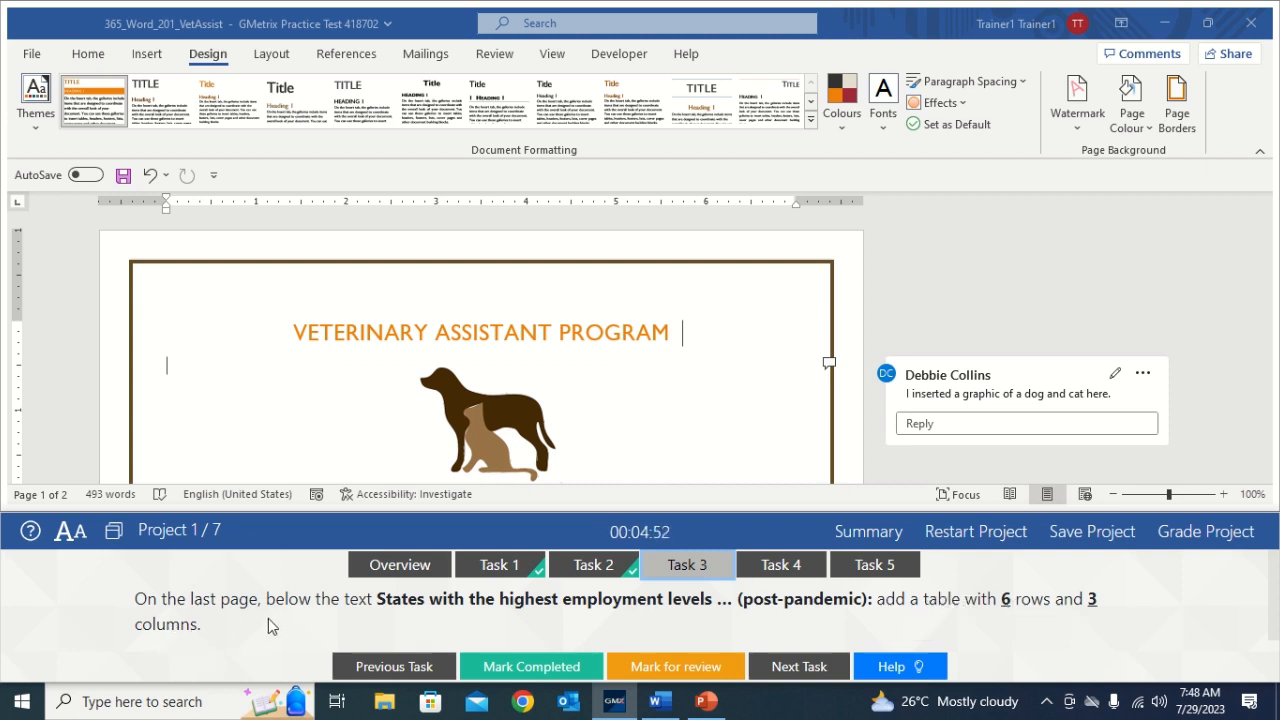
click(712, 354)
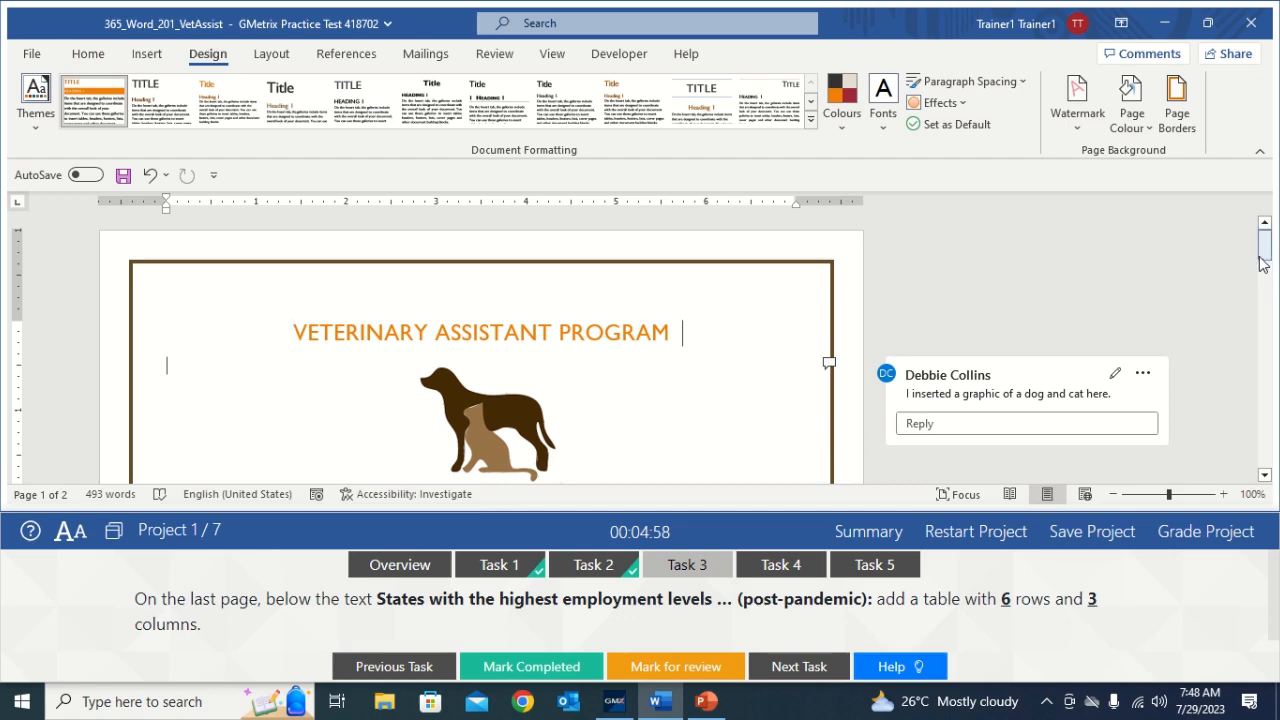
drag(1265, 255, 1265, 428)
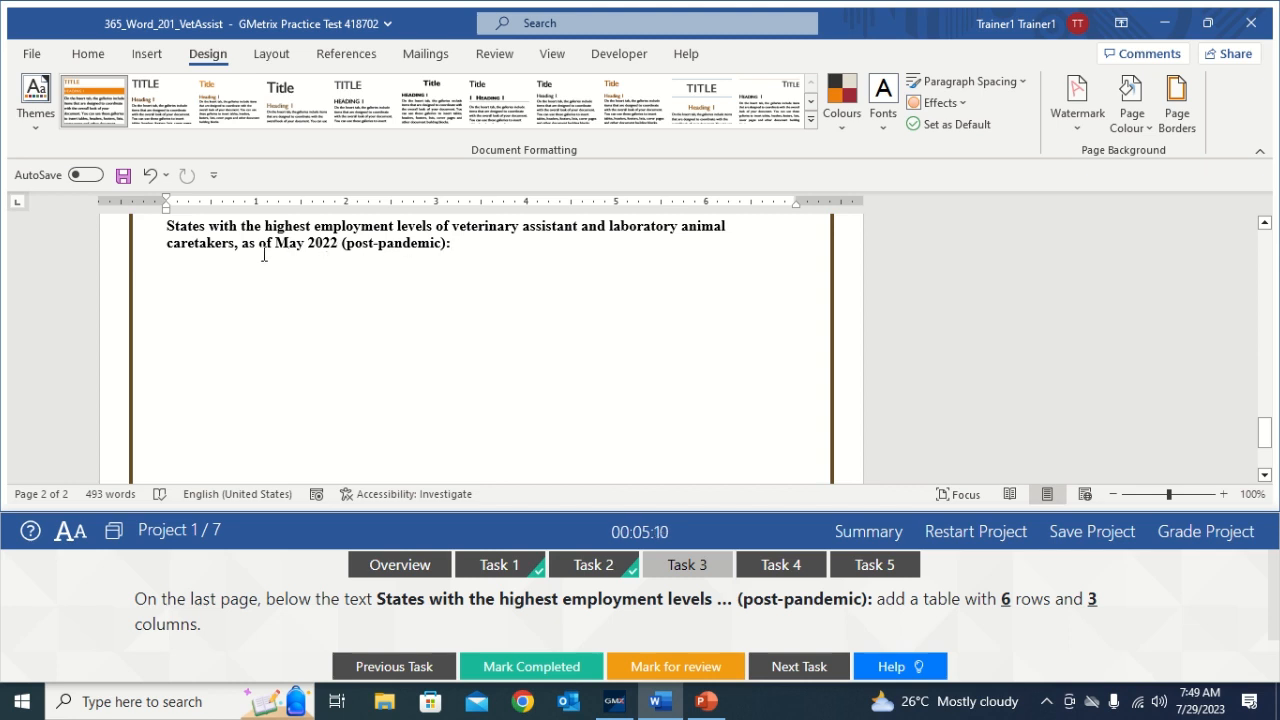
click(231, 308)
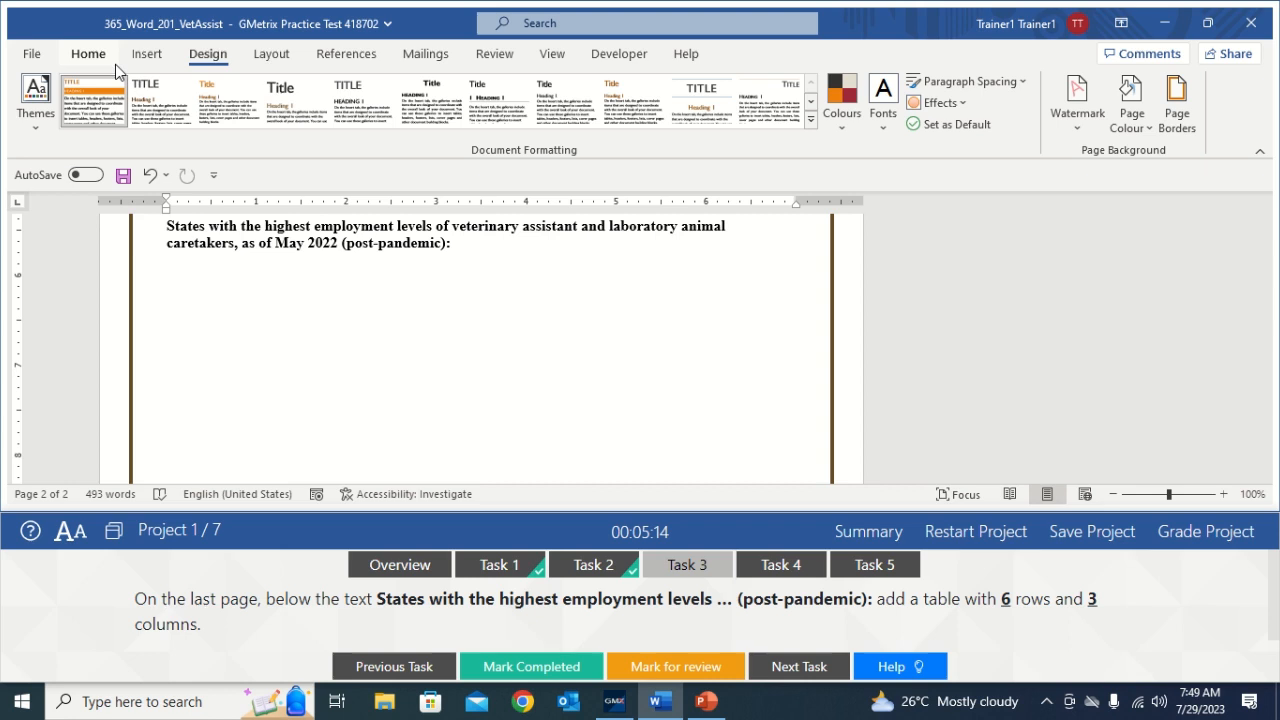
click(149, 58)
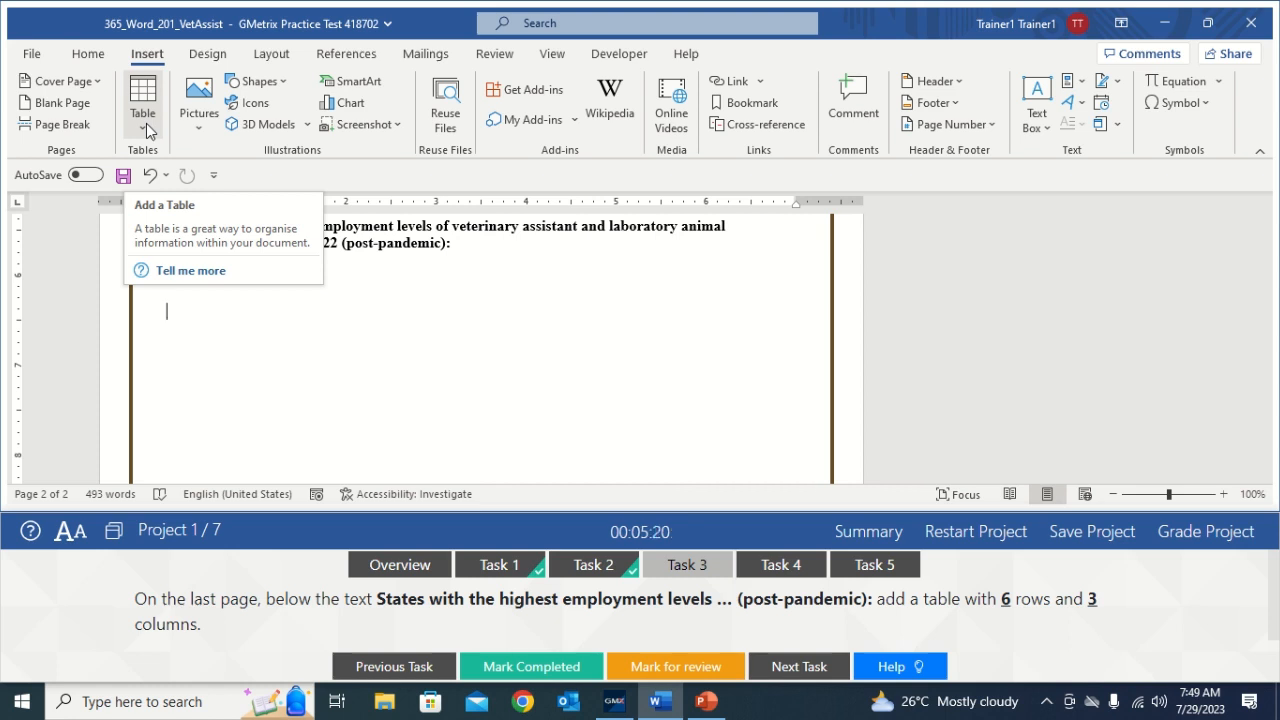
click(146, 123)
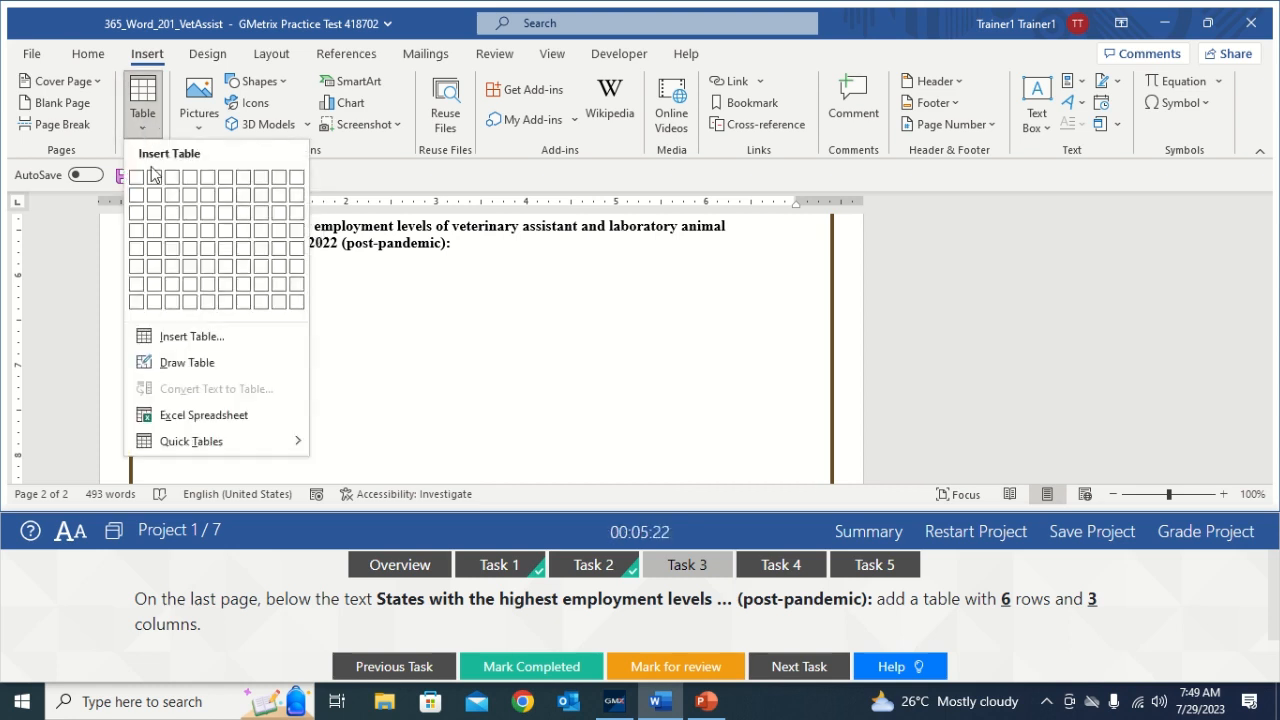
click(187, 338)
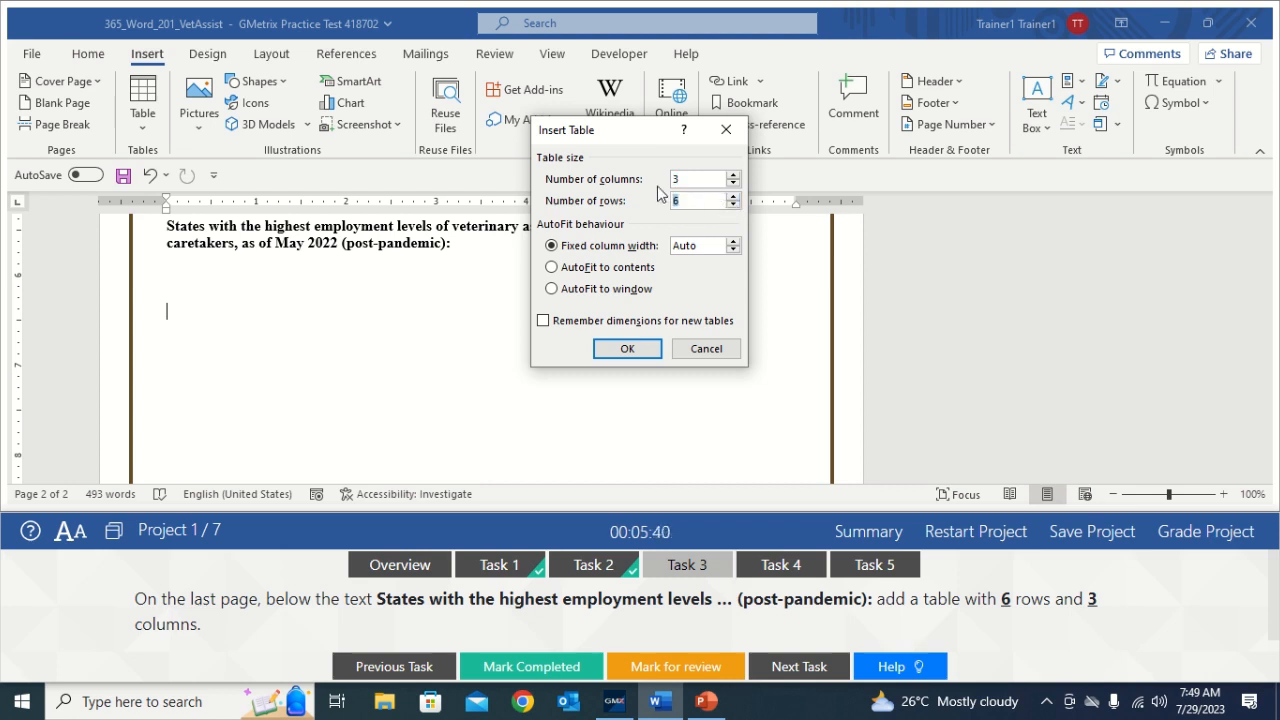
click(627, 348)
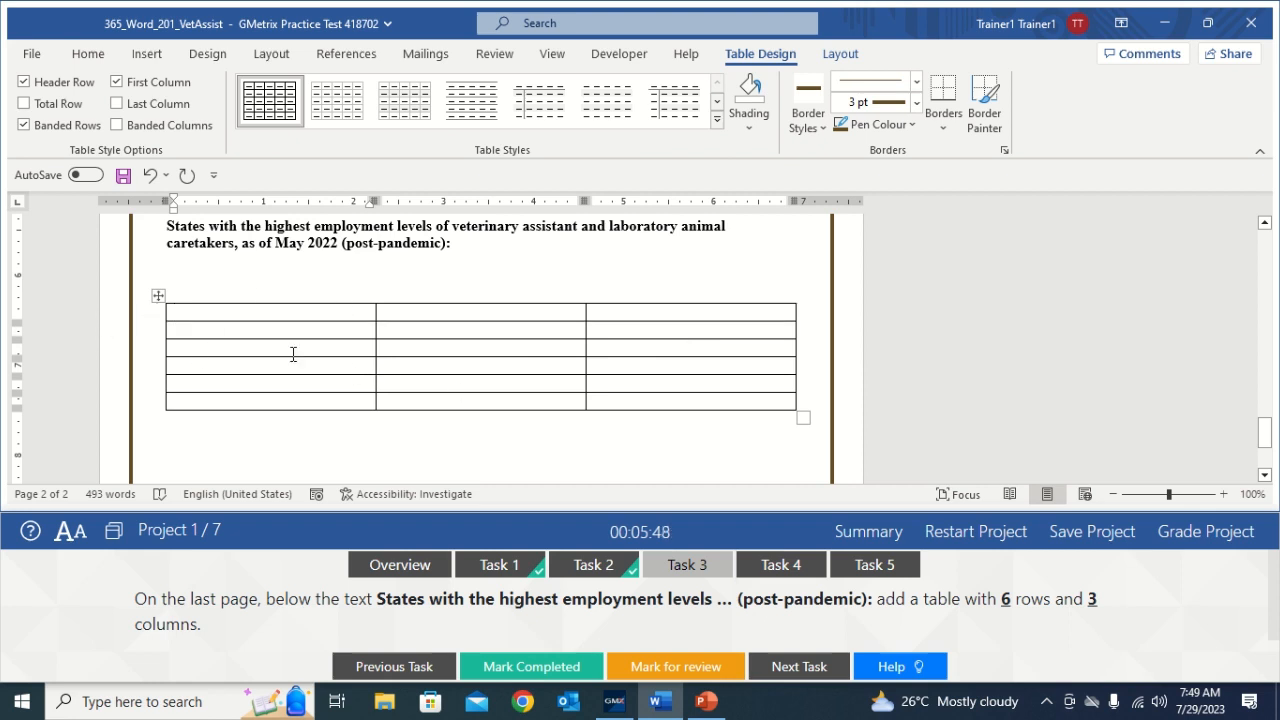
click(256, 442)
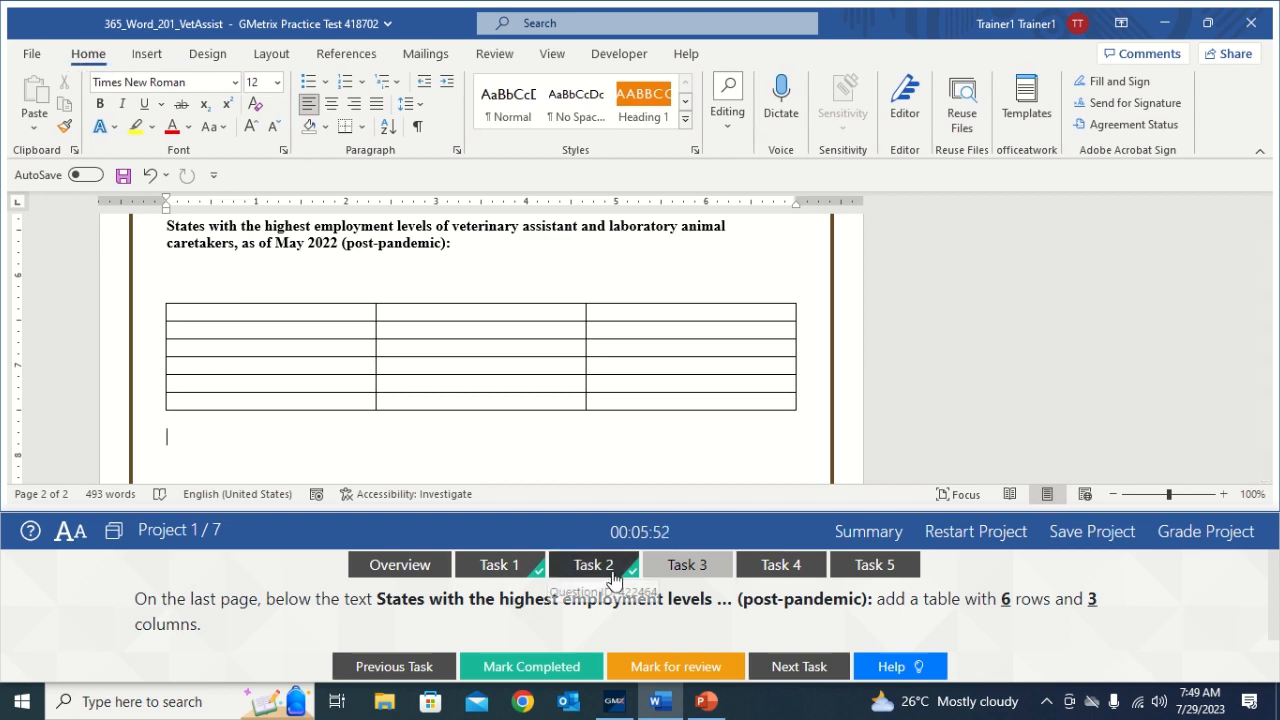
click(555, 667)
- For Task 4, delete all comments in the document at once and mark the task completed
click(787, 567)
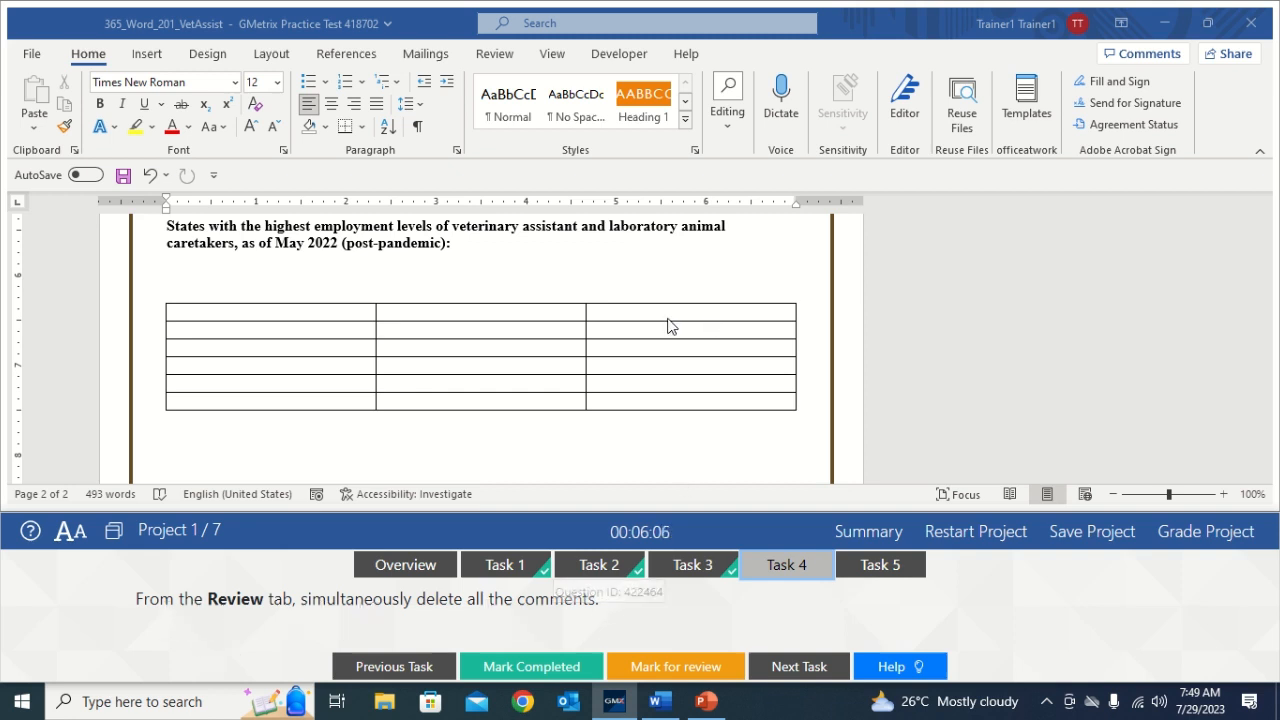
click(484, 57)
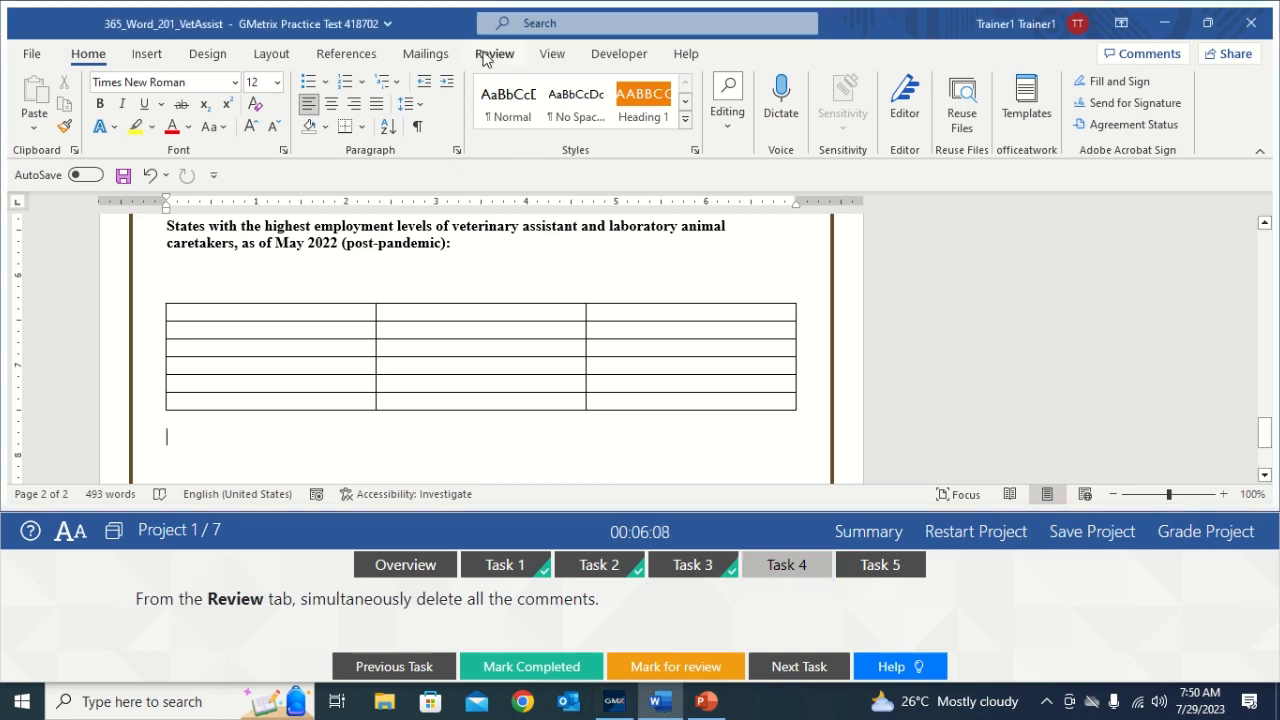
click(484, 55)
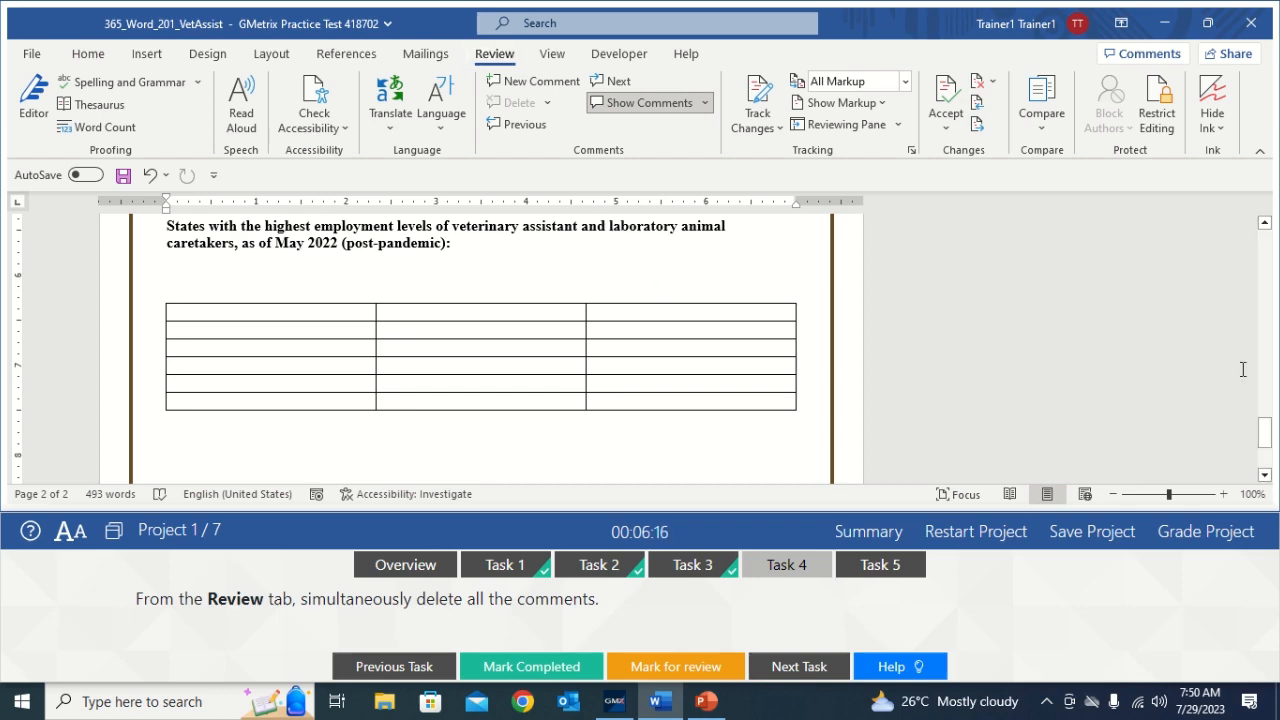
drag(1264, 432, 1261, 385)
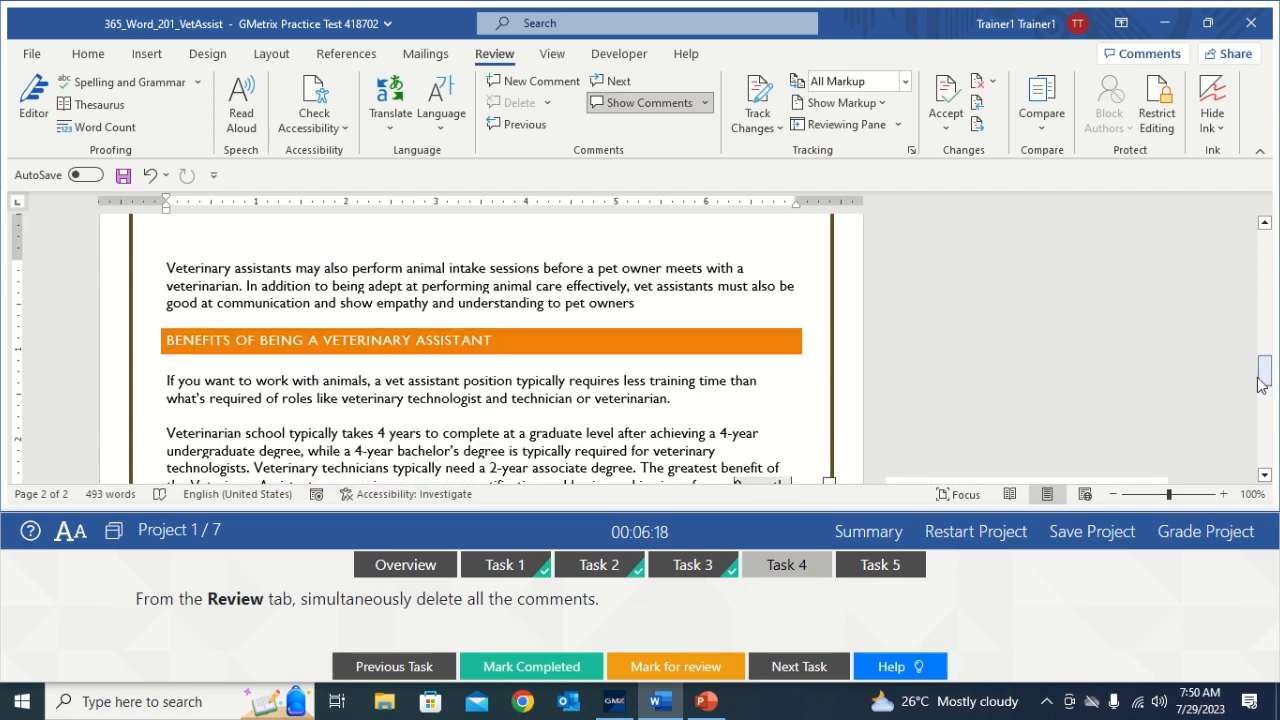
click(538, 398)
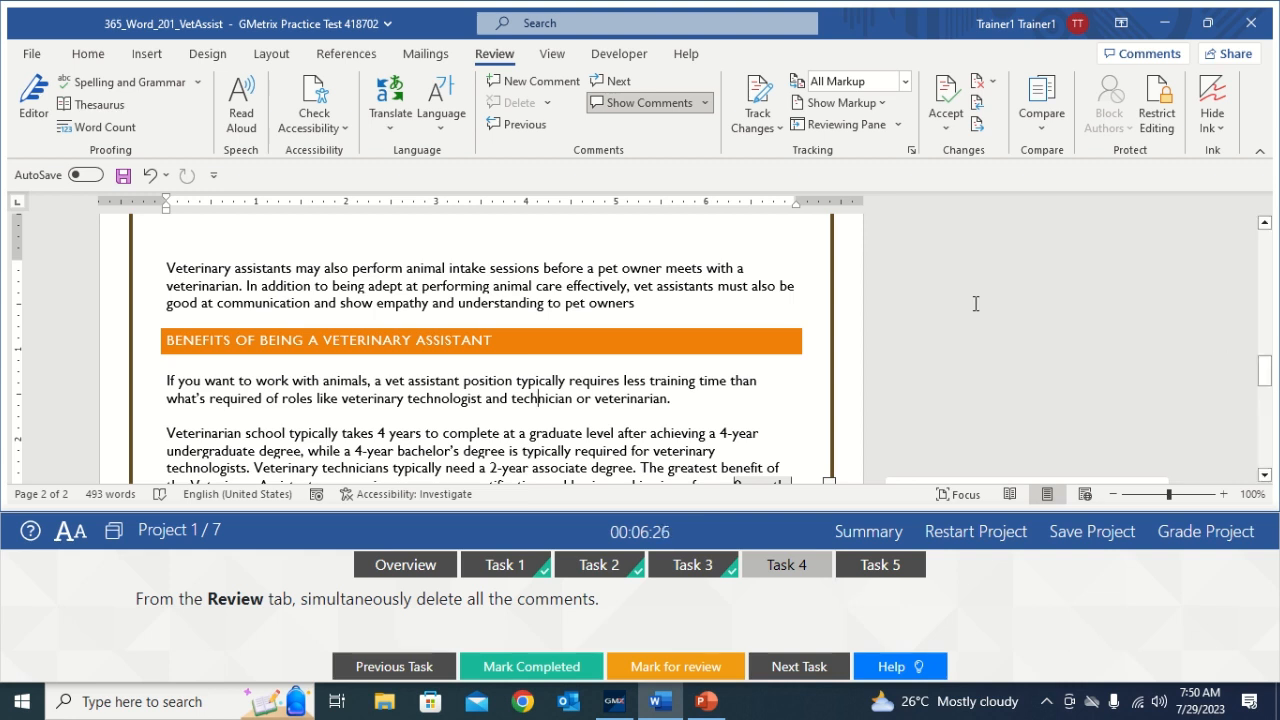
click(548, 103)
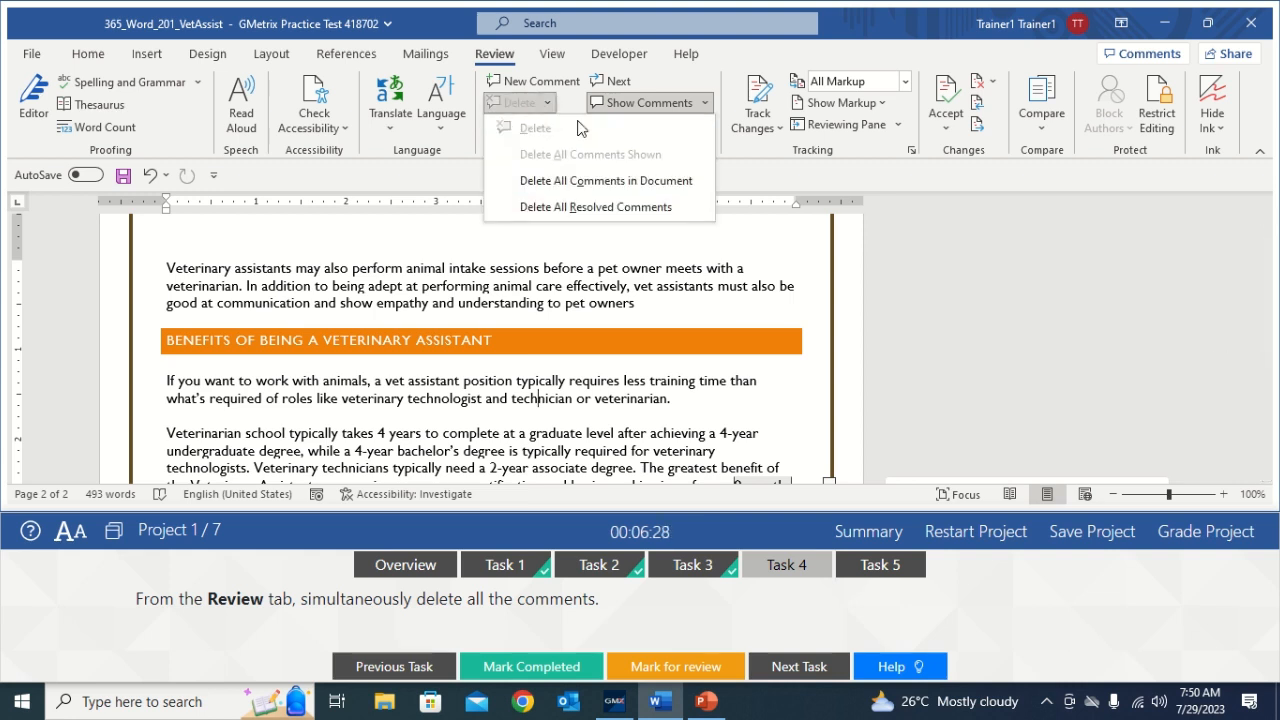
click(585, 189)
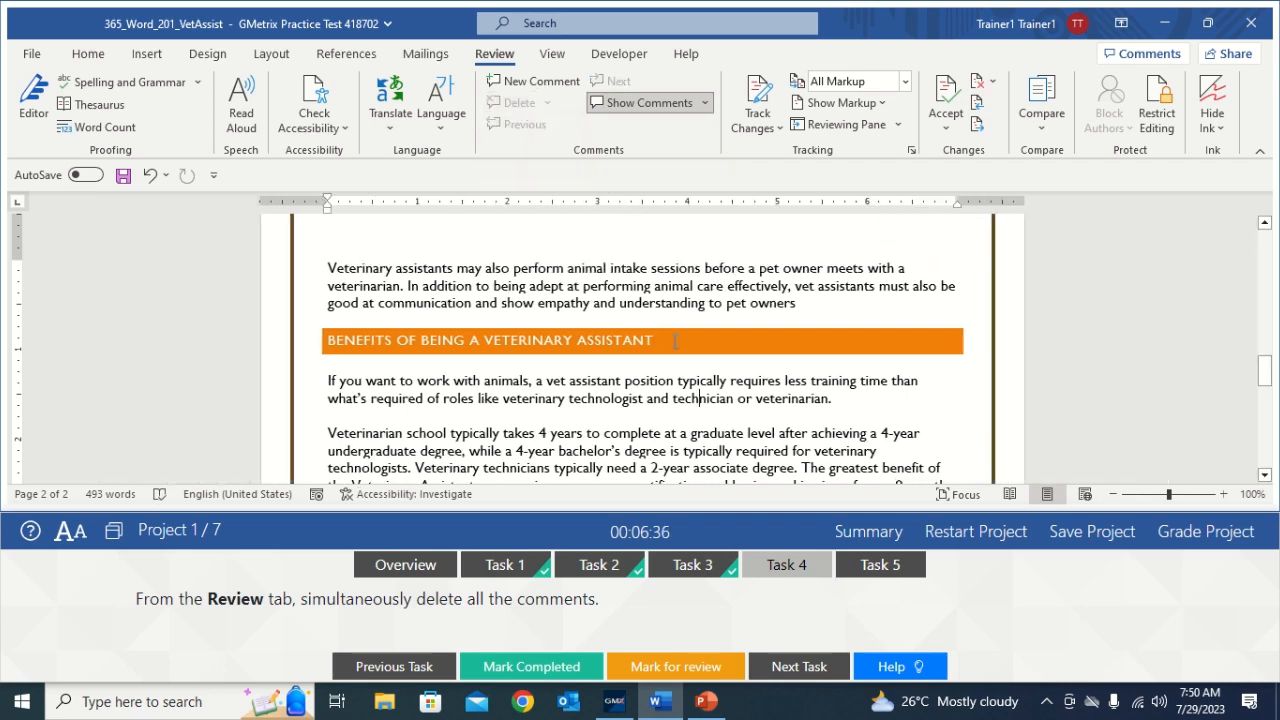
click(532, 667)
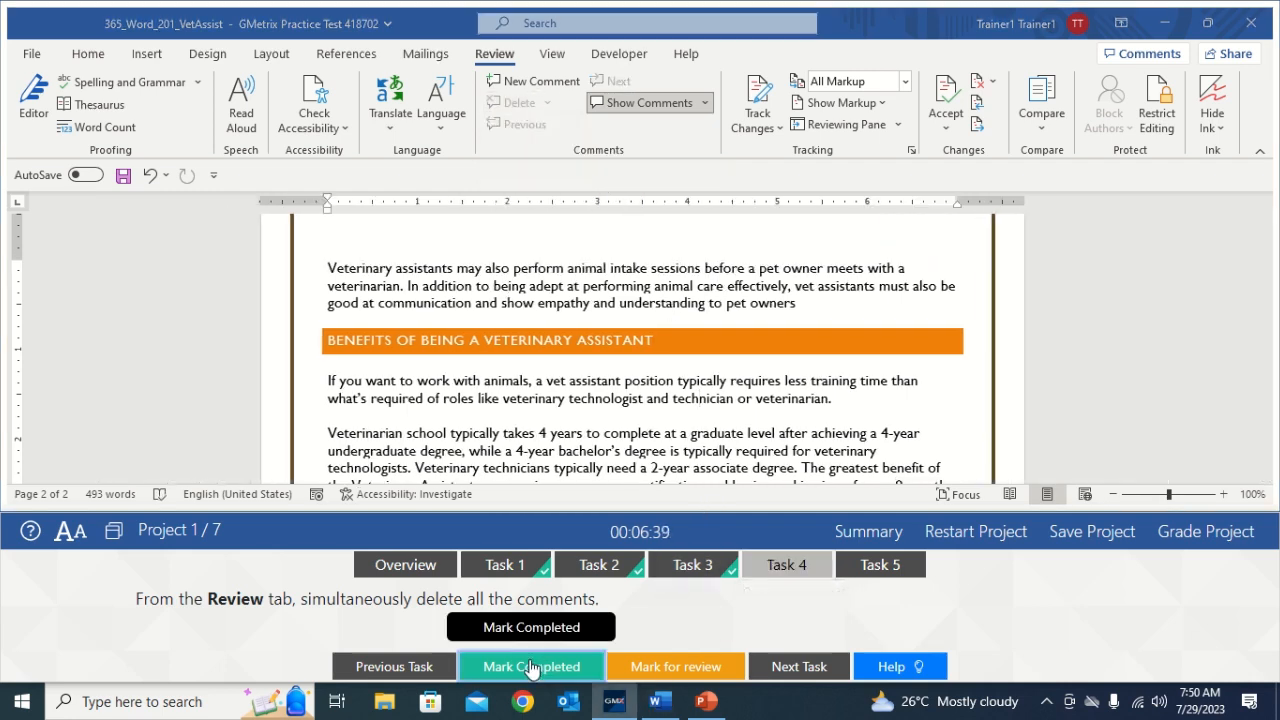
- For Task 5, display the paragraph marks, mark the task completed and submit Project 1 for grading
click(893, 567)
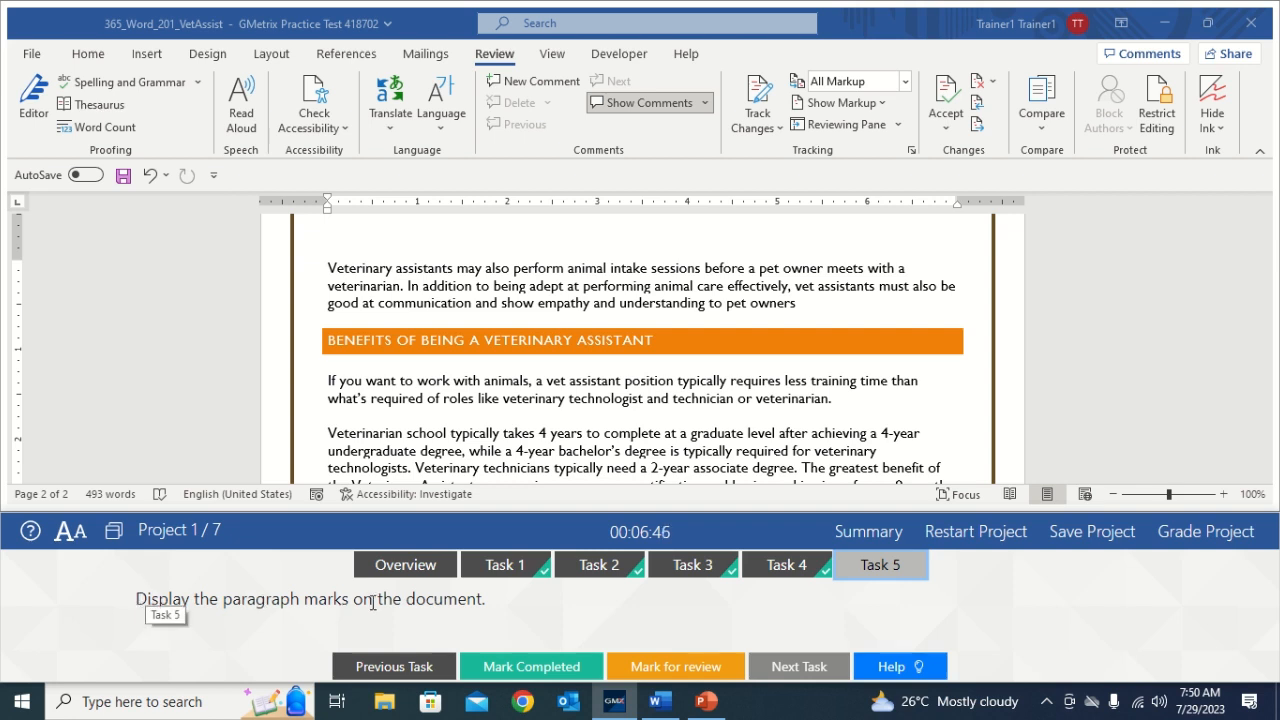
click(90, 54)
click(89, 55)
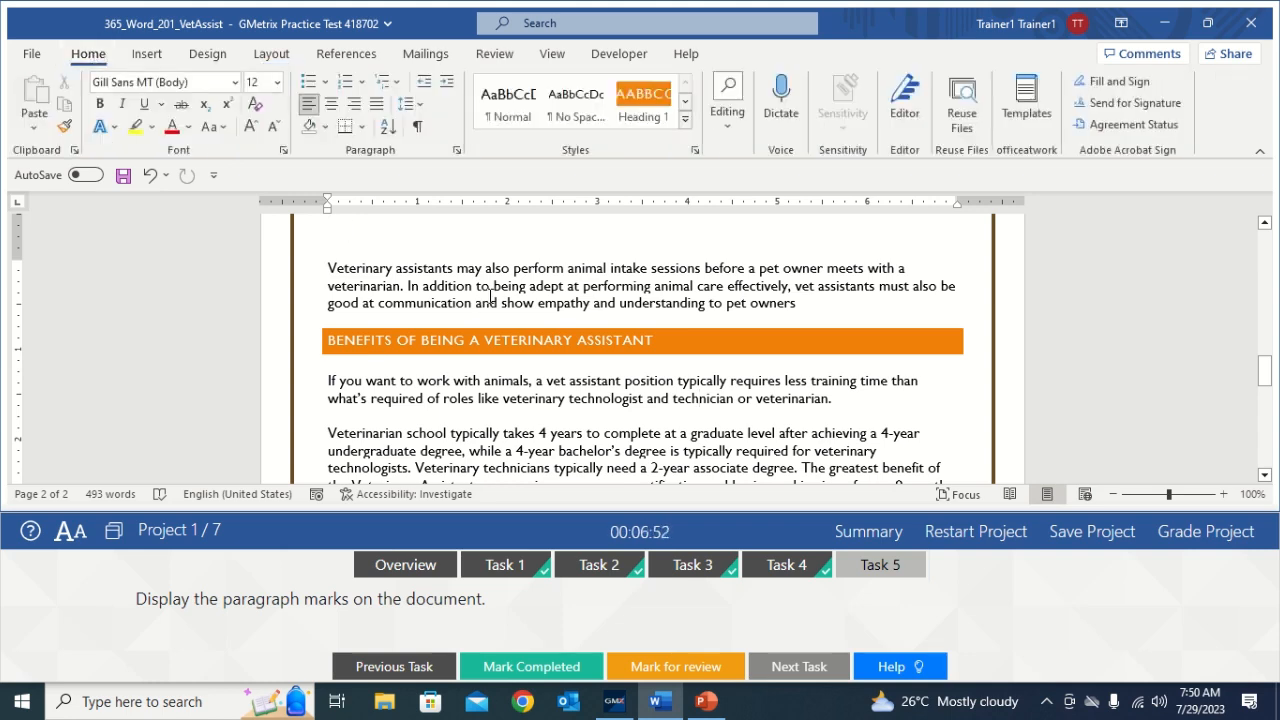
click(418, 127)
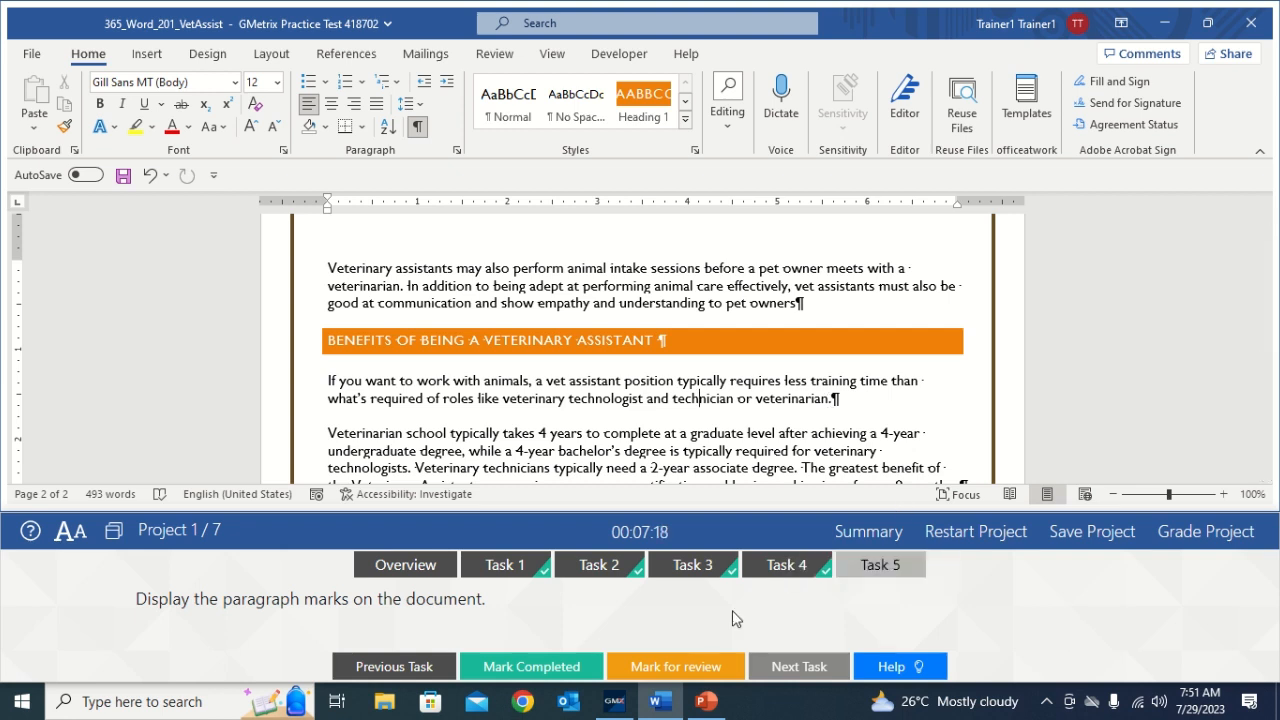
click(562, 666)
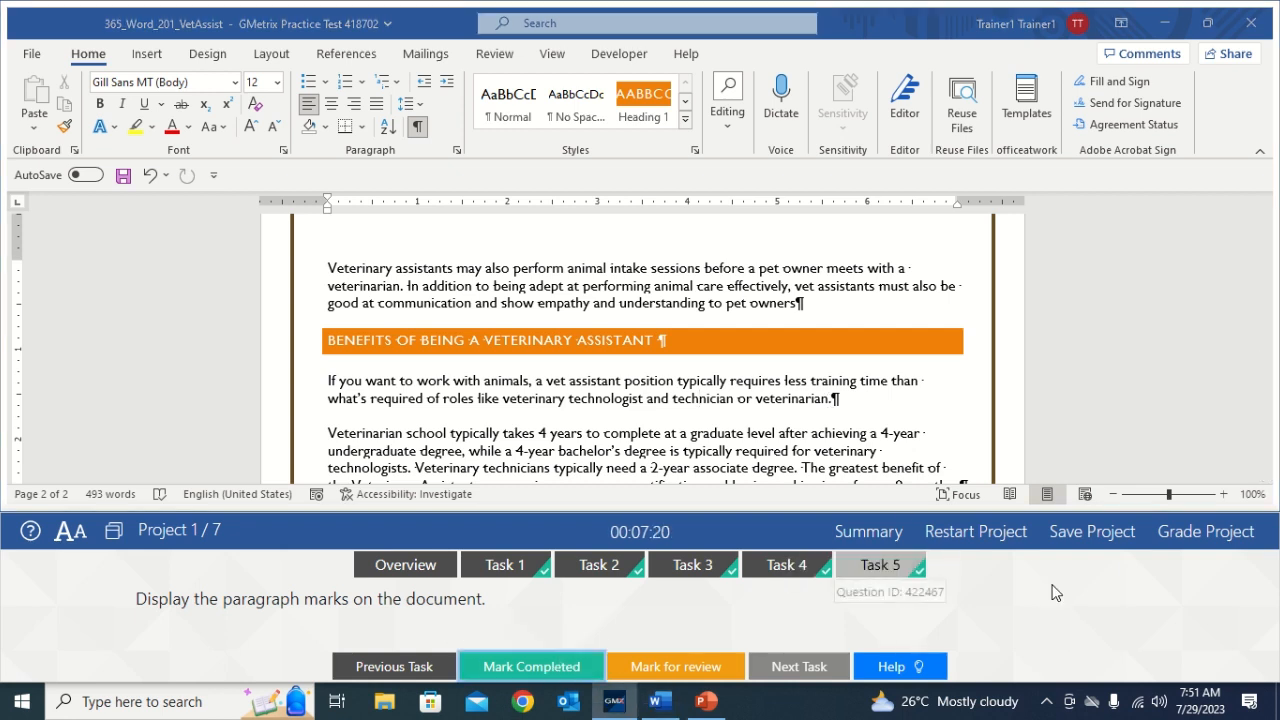
click(1183, 540)
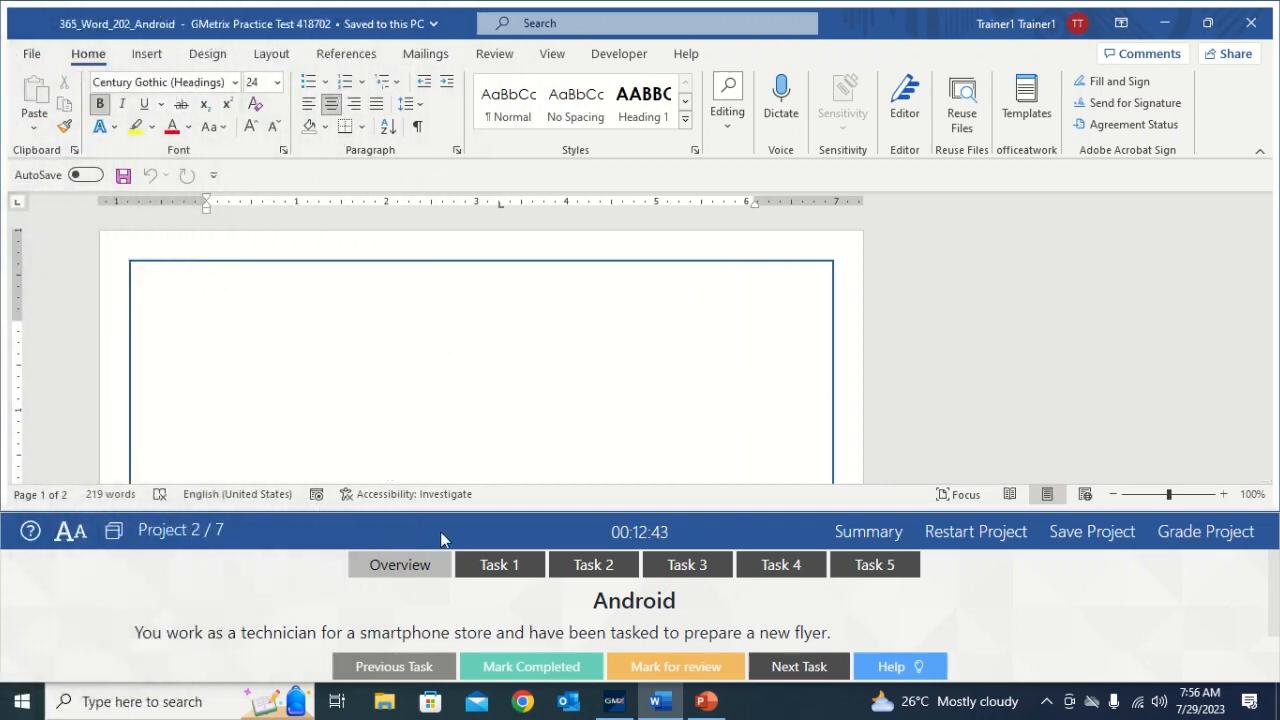
- For Project 2 Task 1, position the smartphone image in Top Center with Square Text Wrapping and mark the task completed
click(495, 564)
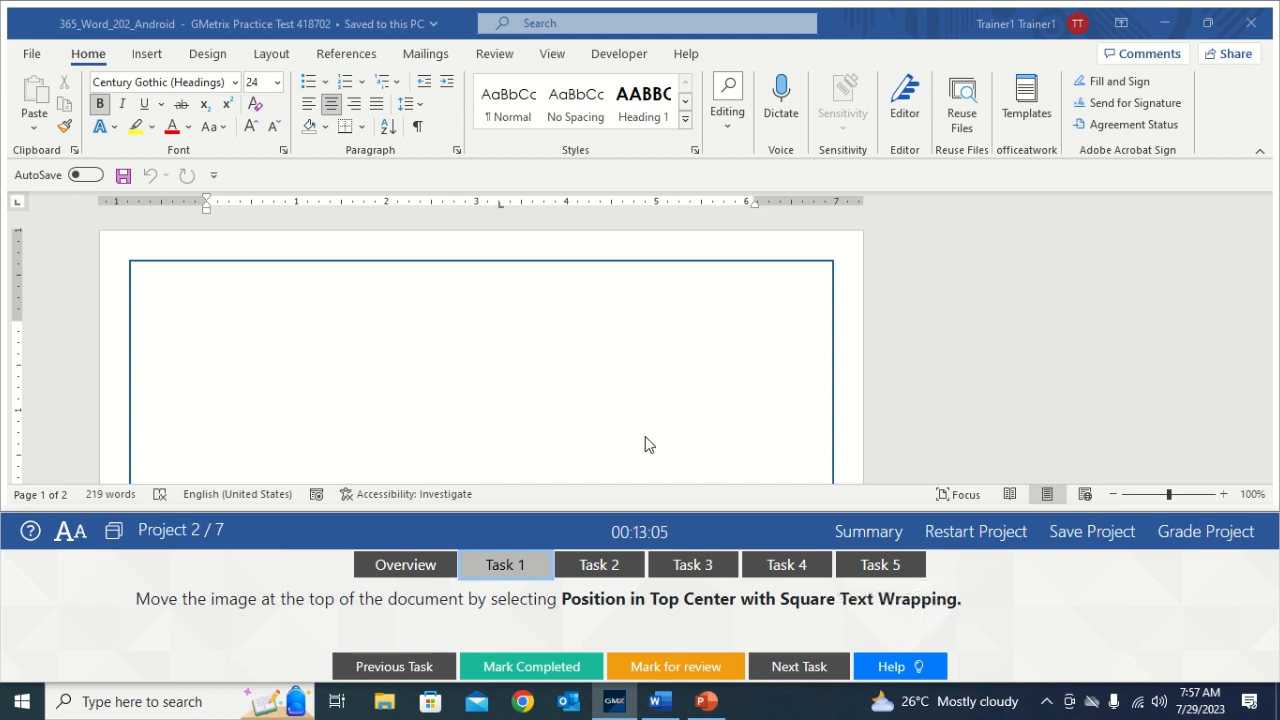
click(537, 394)
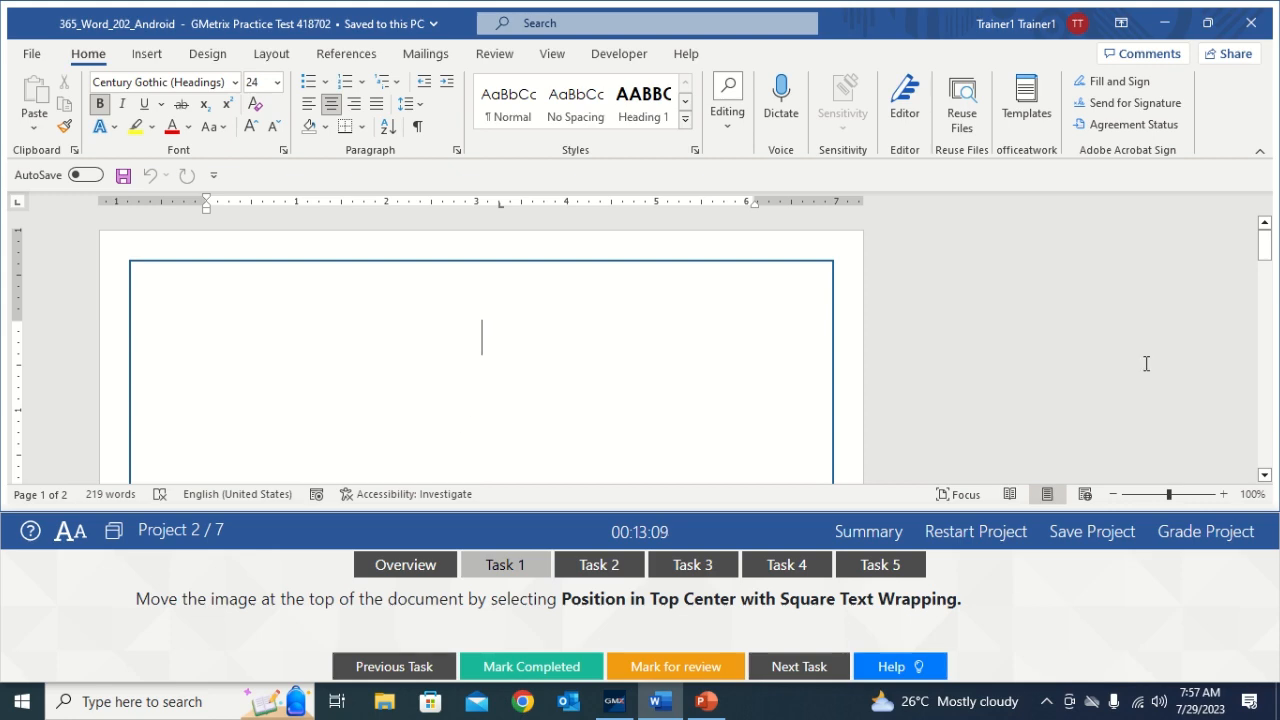
drag(1265, 245, 1262, 290)
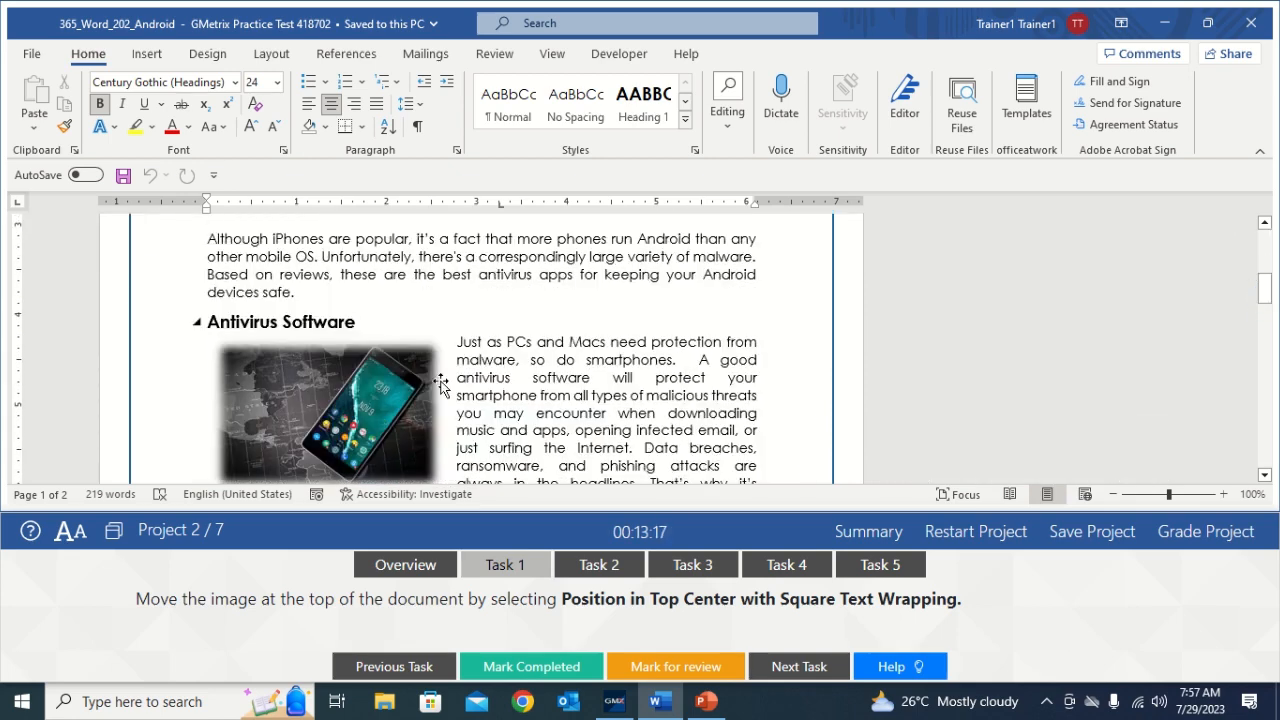
click(401, 396)
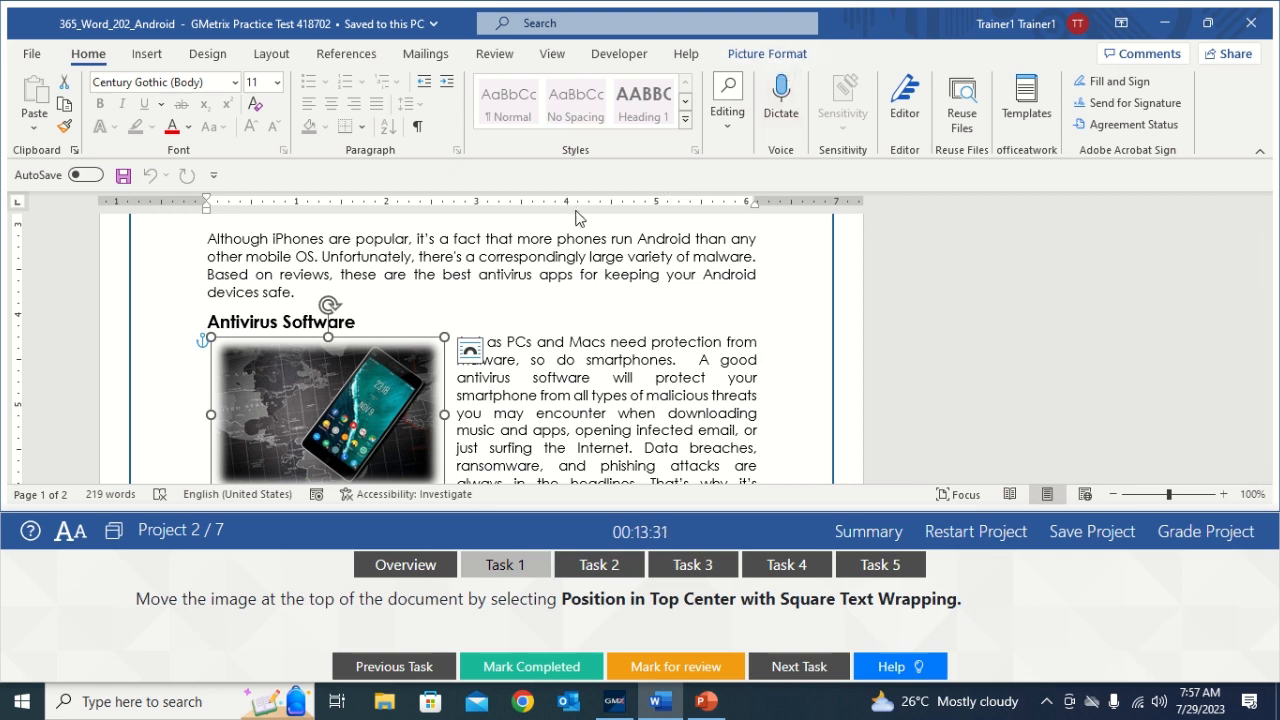
click(510, 366)
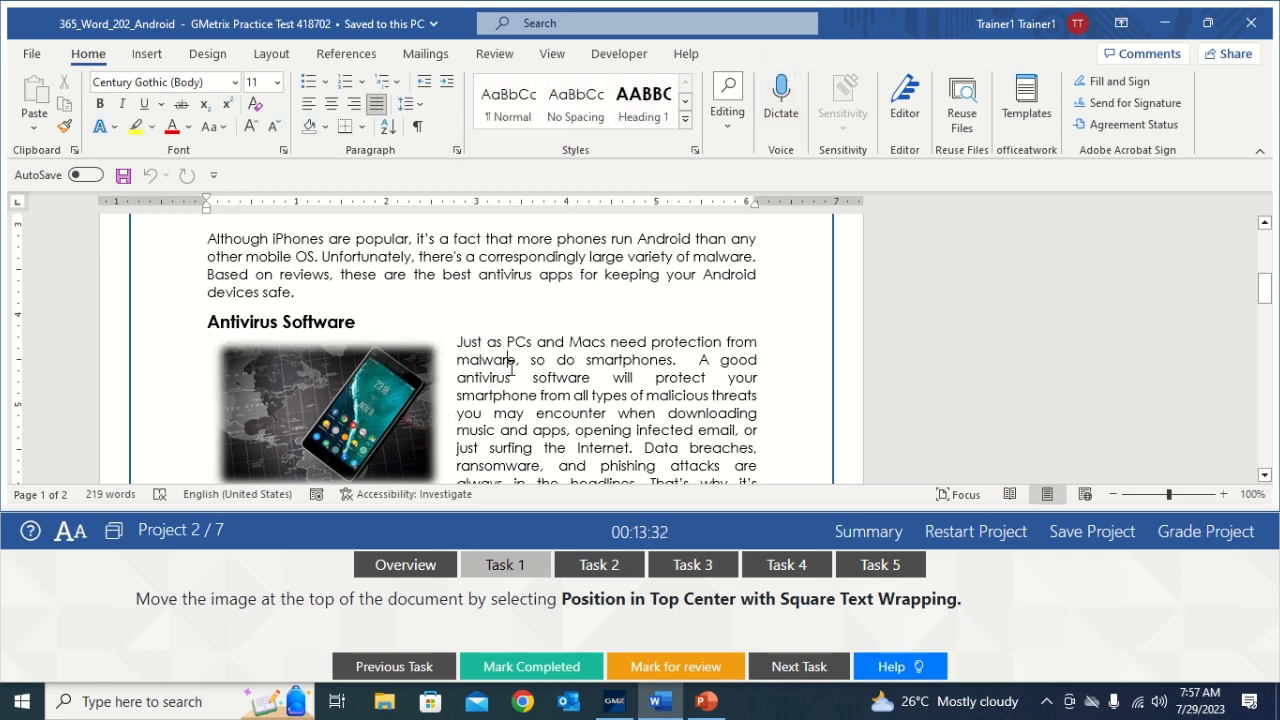
click(350, 418)
click(764, 60)
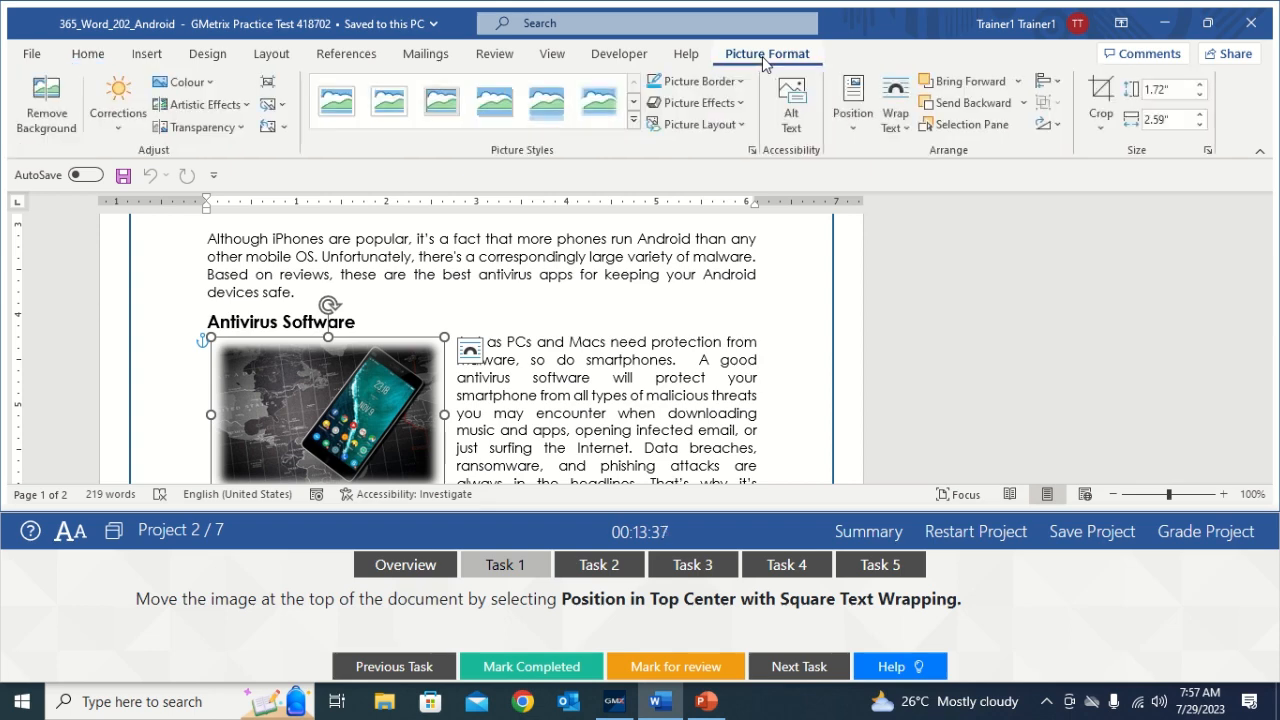
click(857, 141)
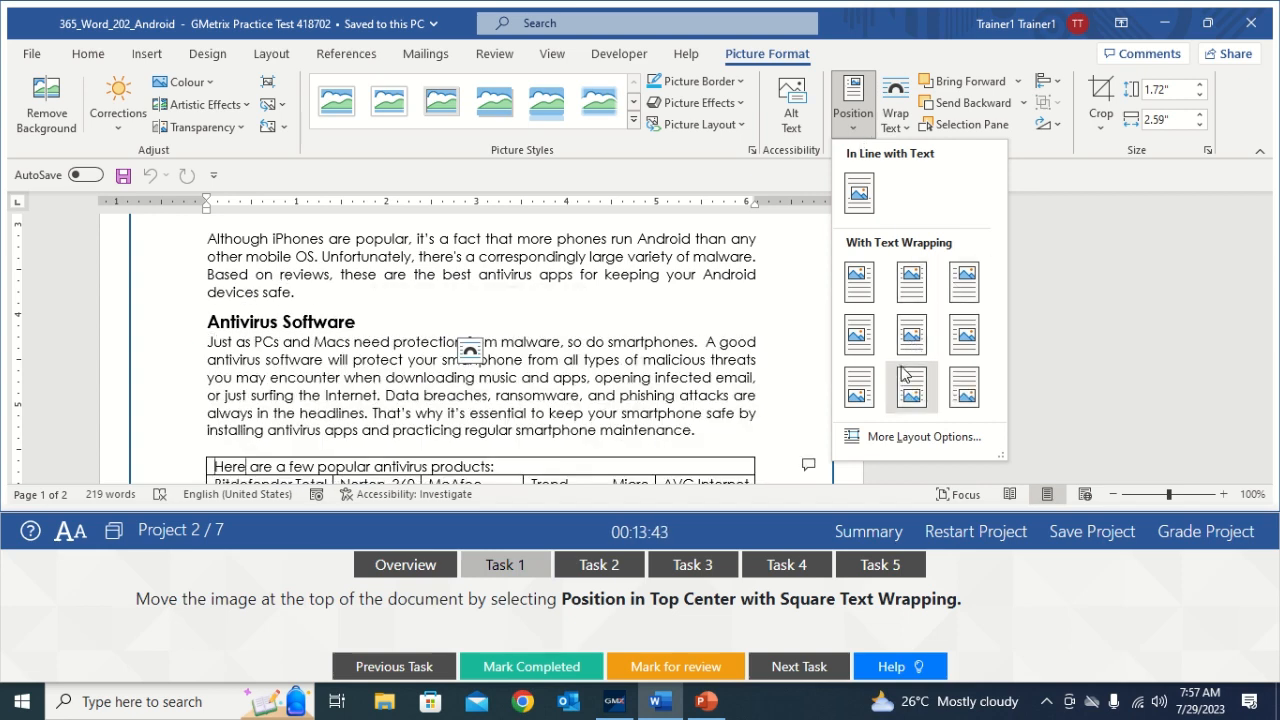
click(911, 285)
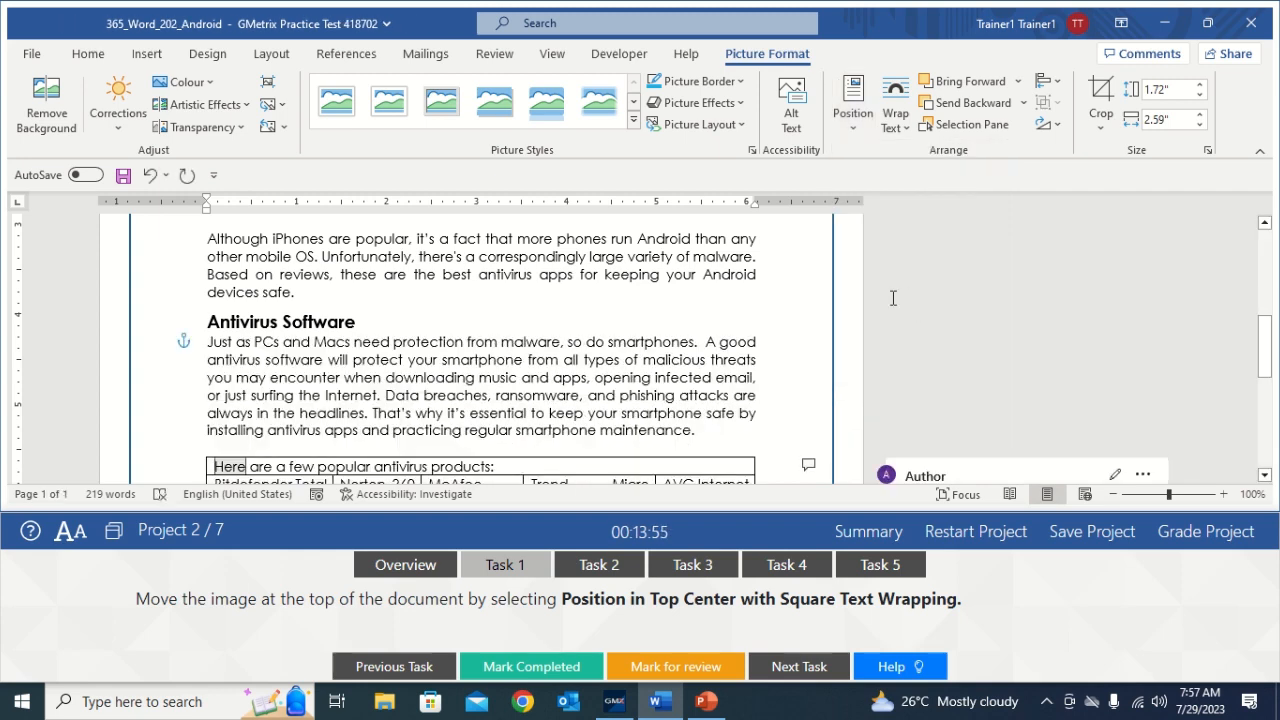
drag(1263, 365, 1263, 290)
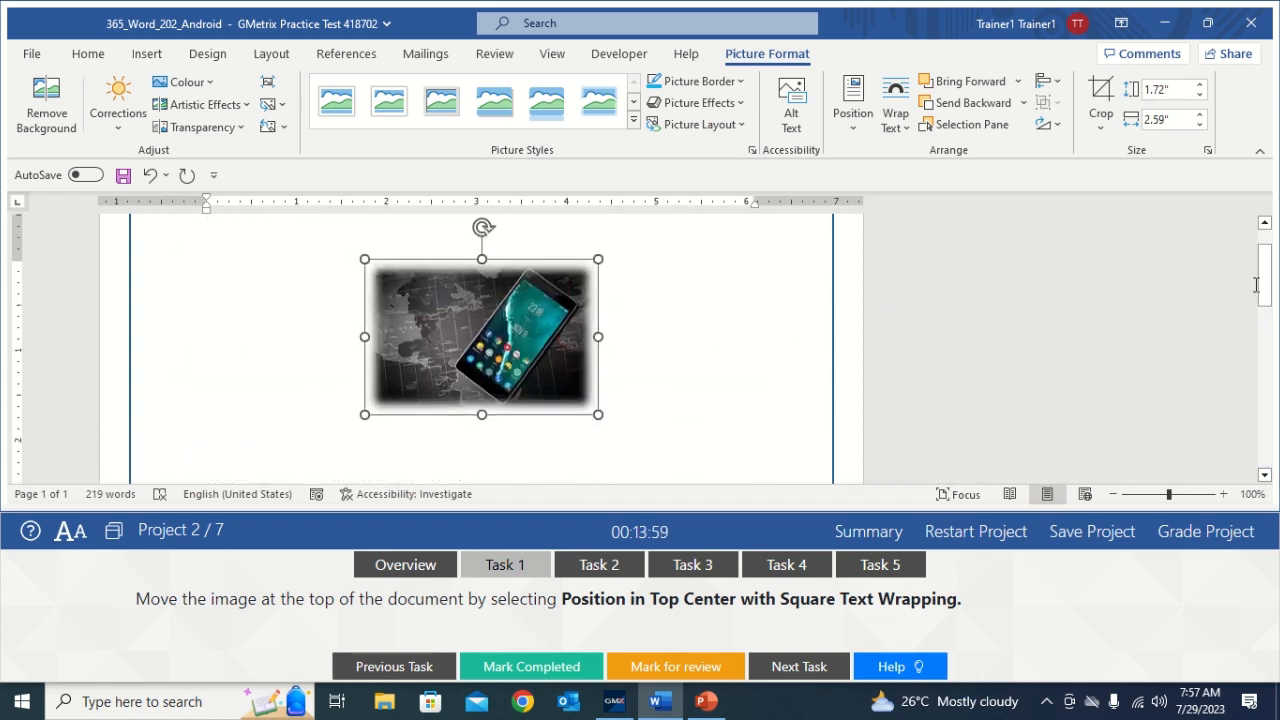
click(762, 378)
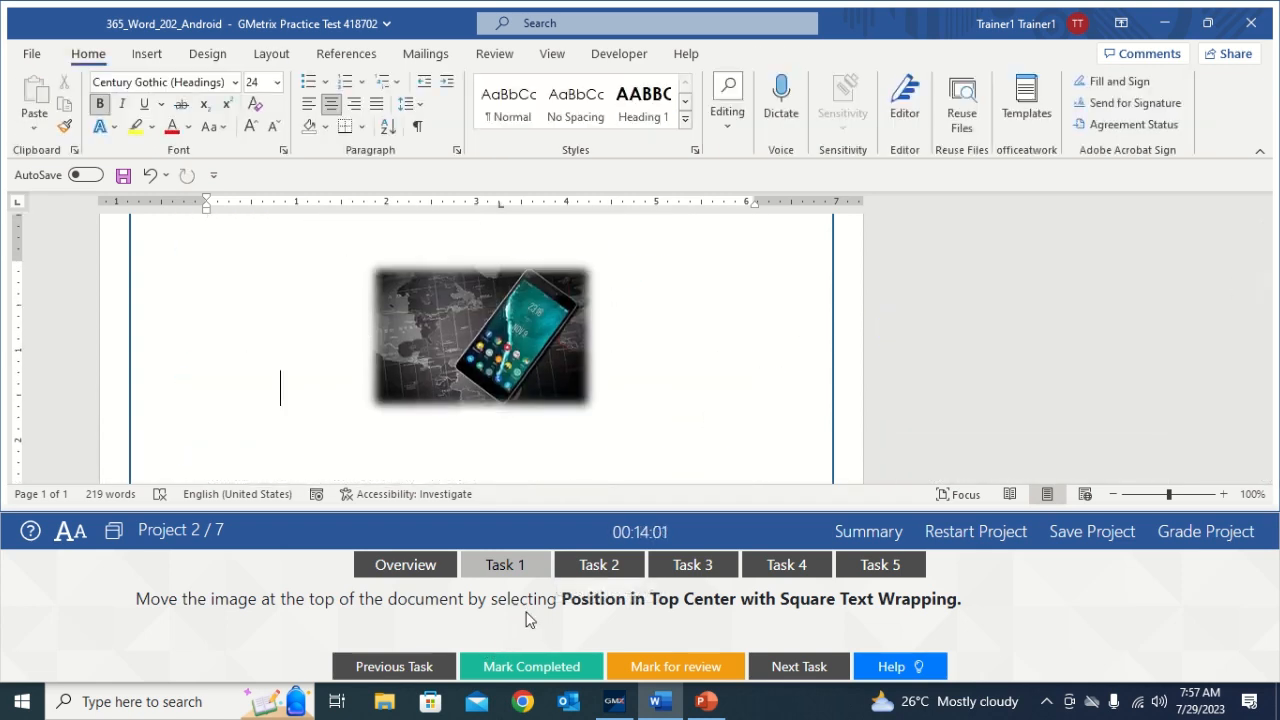
click(520, 666)
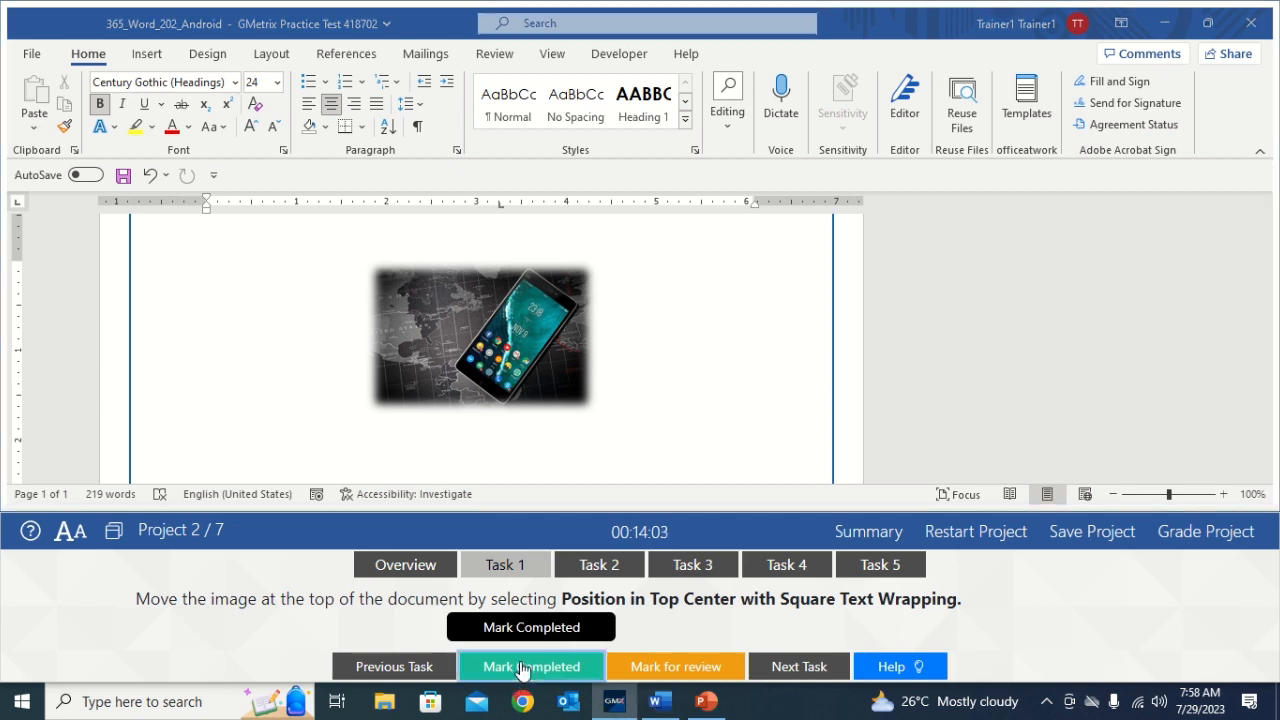
- For Task 2, convert the antivirus products table to text separated with commas and mark the task completed
click(600, 568)
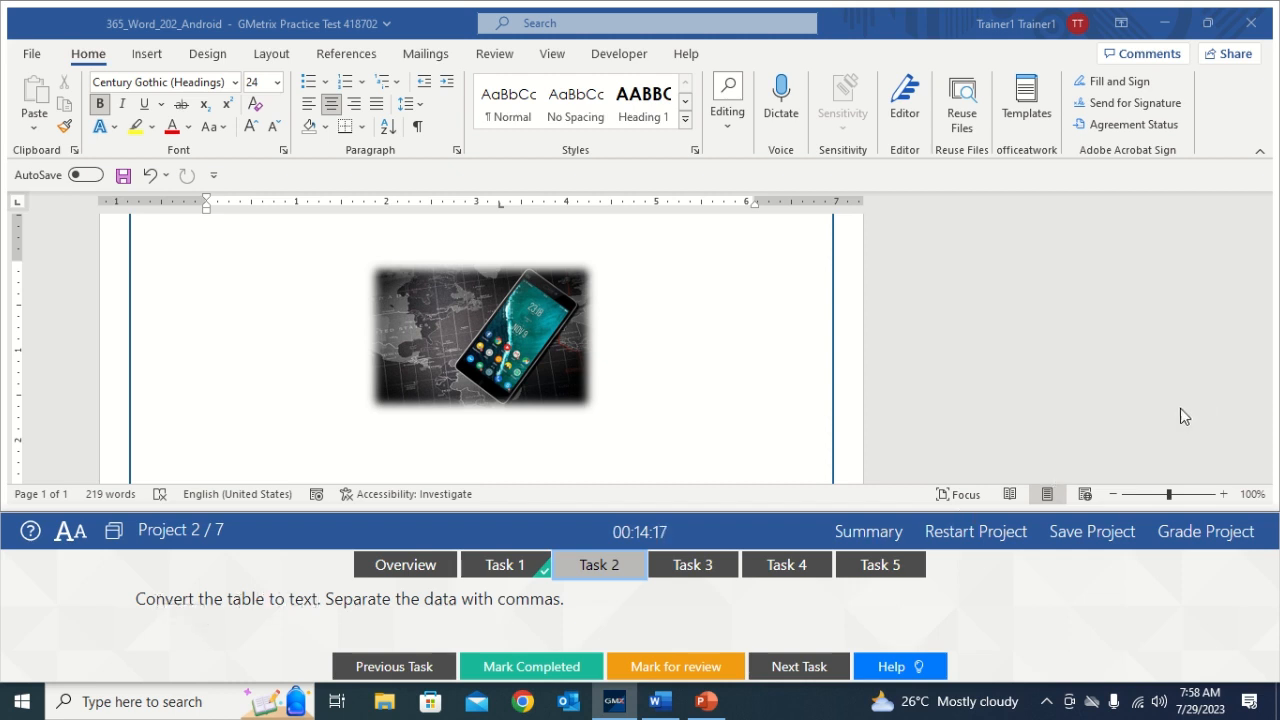
click(1210, 347)
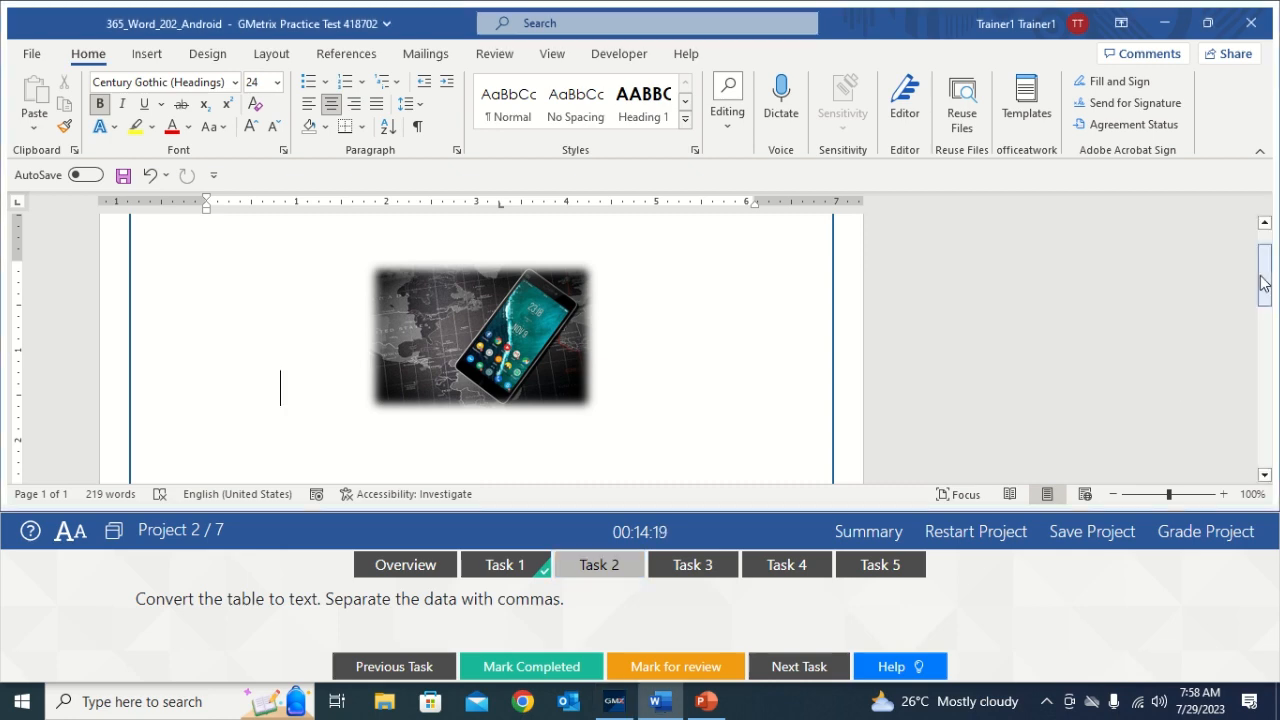
drag(1264, 283, 1270, 386)
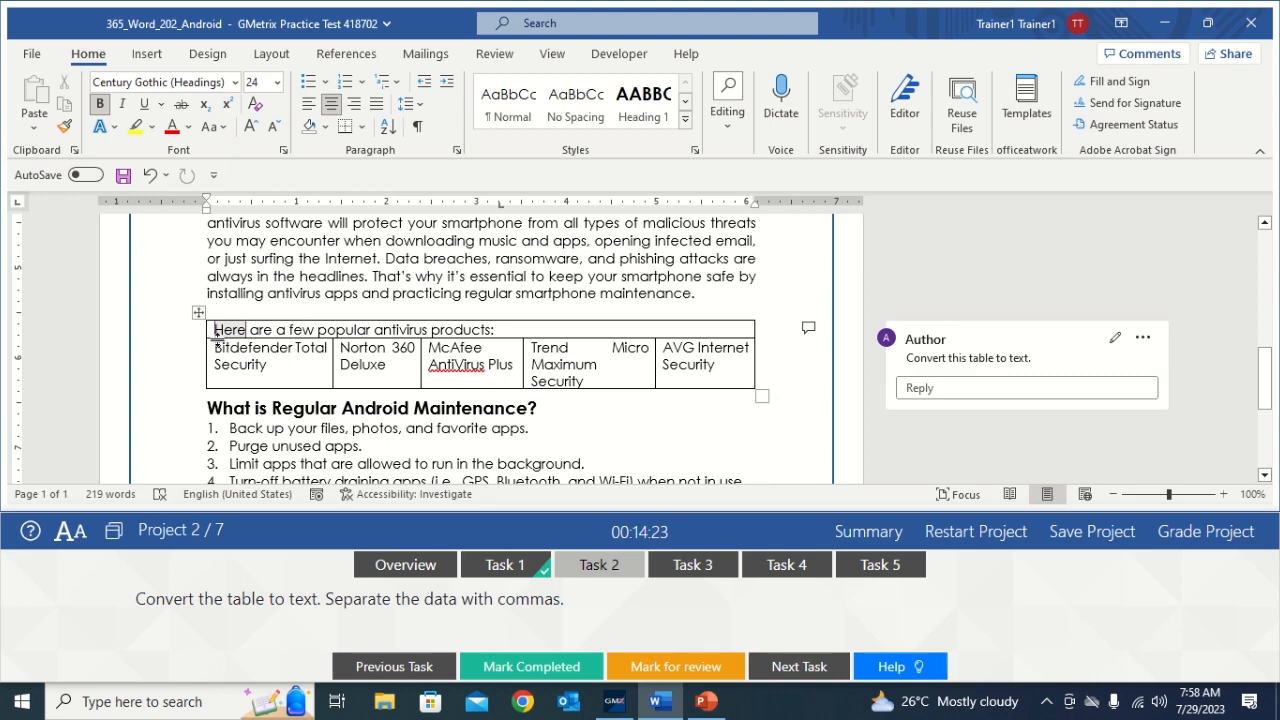
click(200, 313)
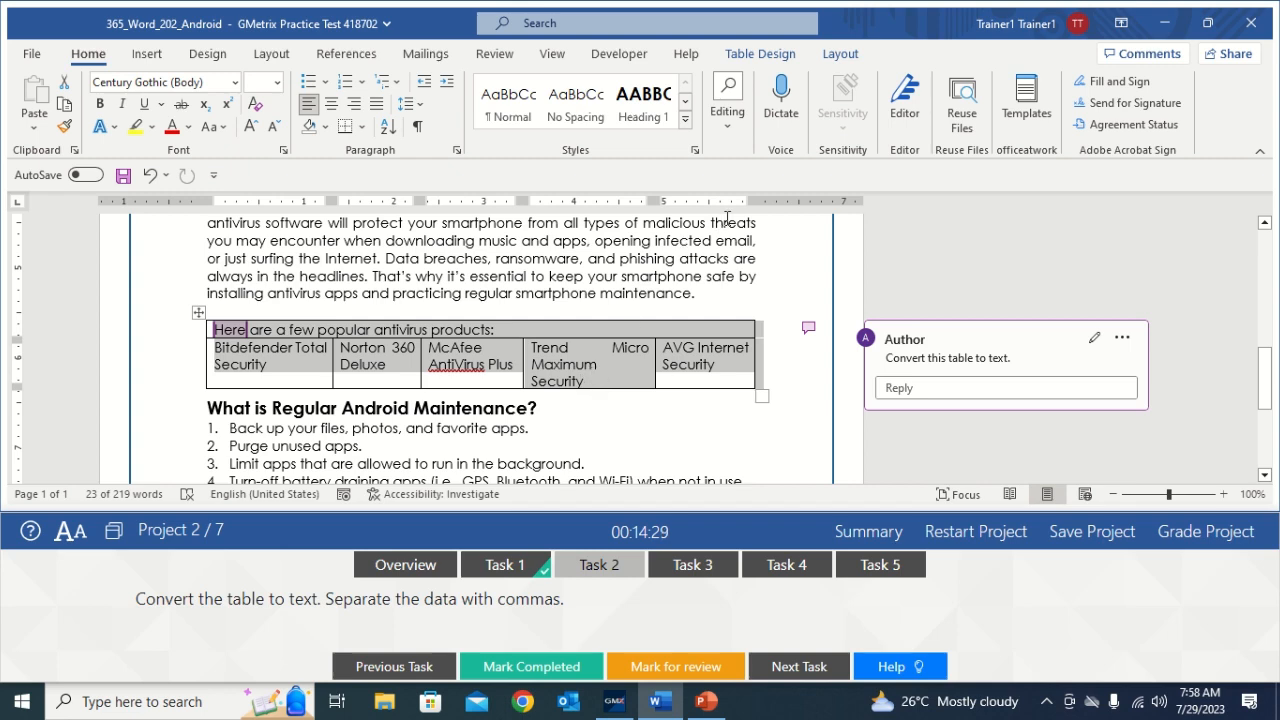
click(841, 58)
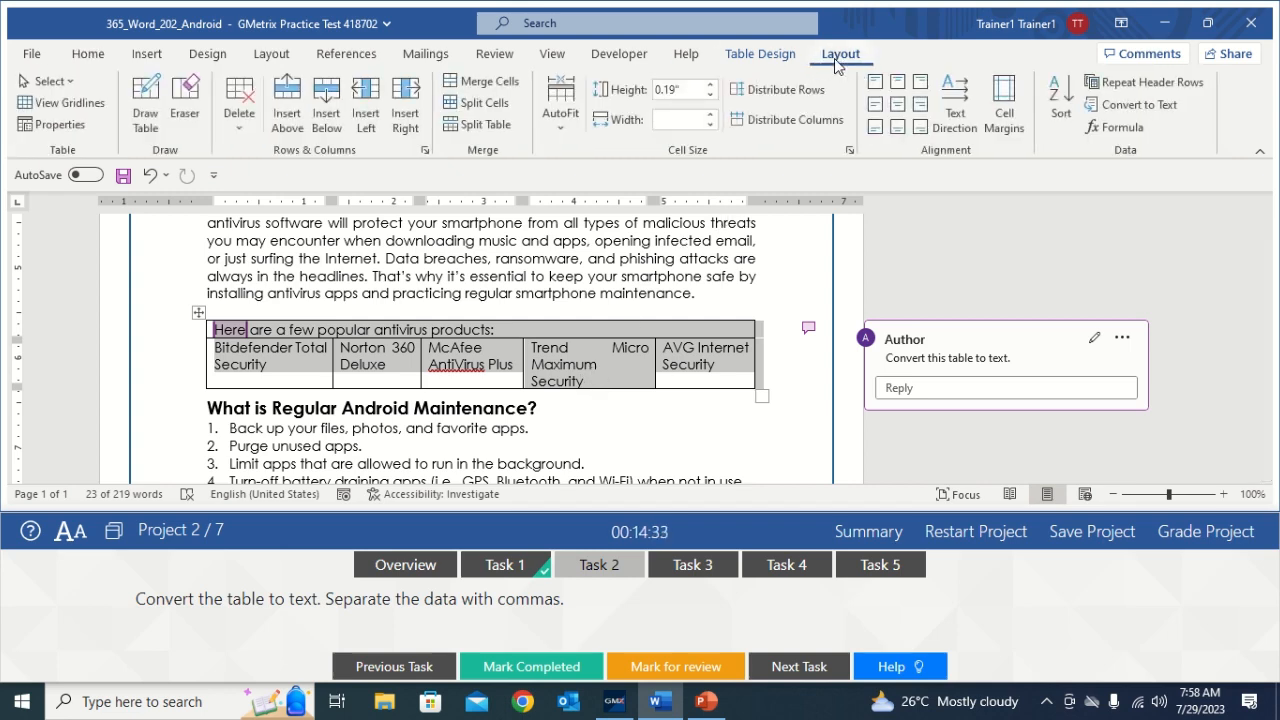
click(522, 334)
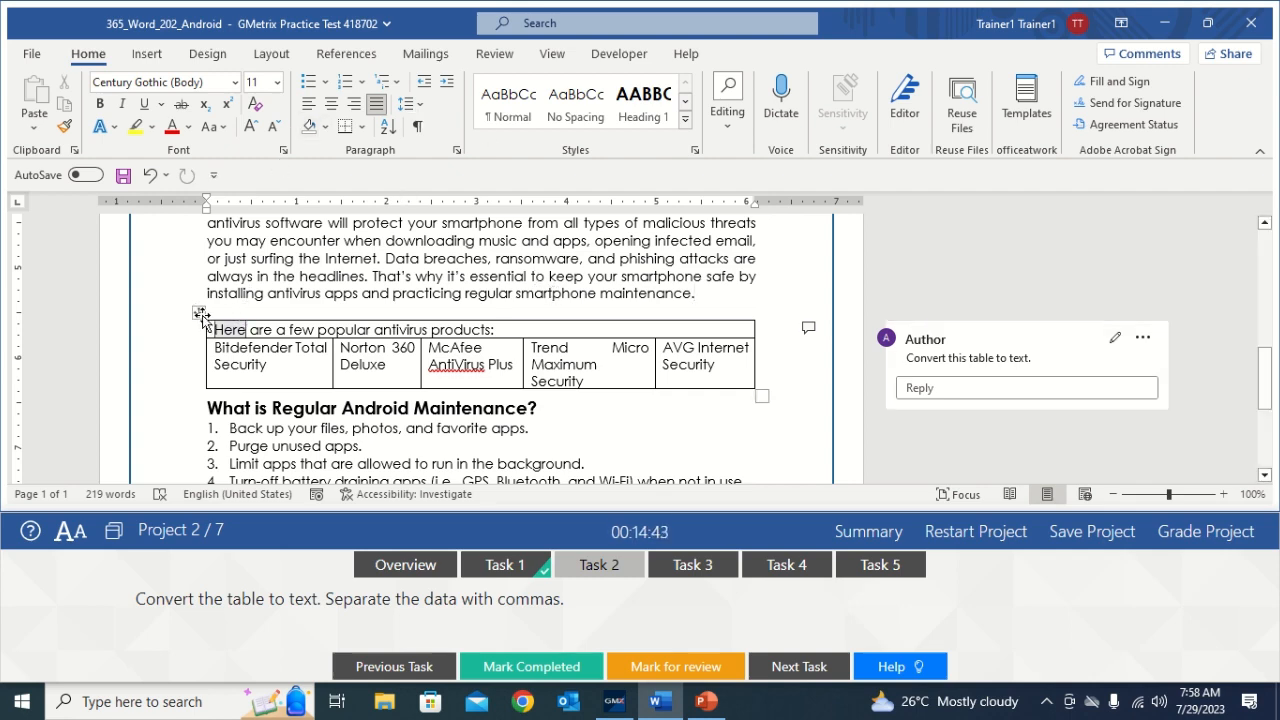
click(200, 314)
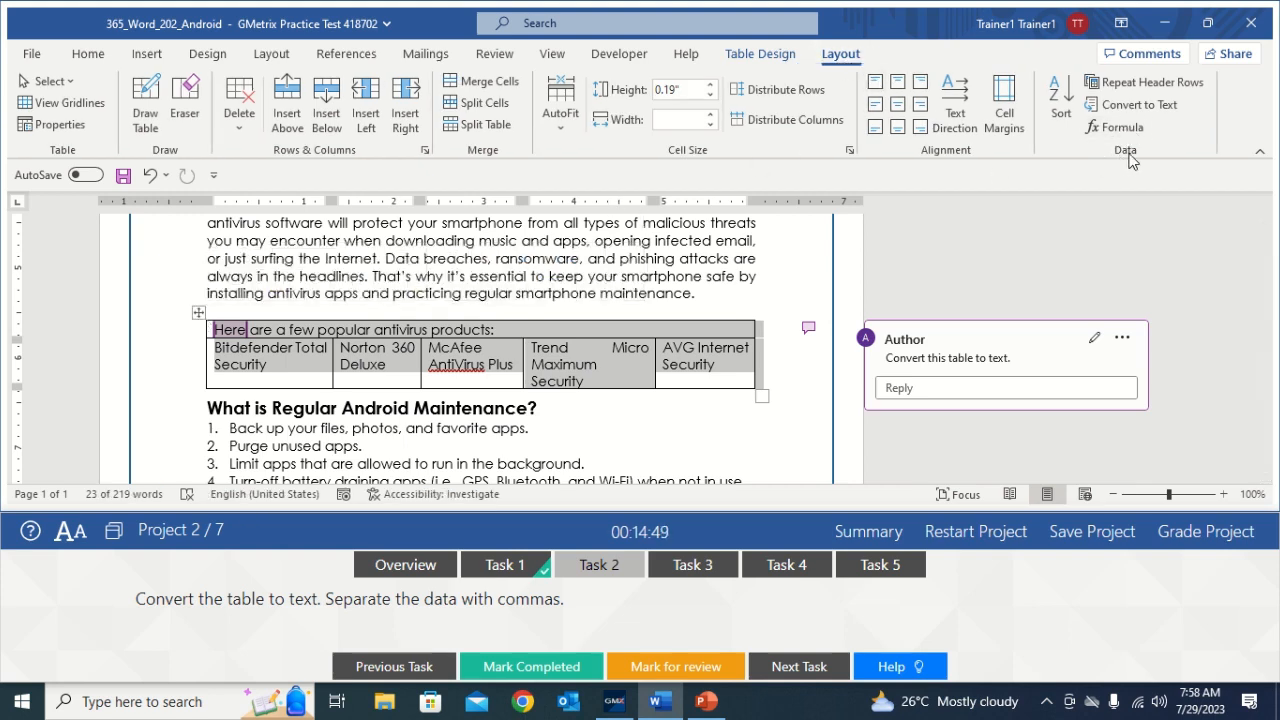
click(1157, 110)
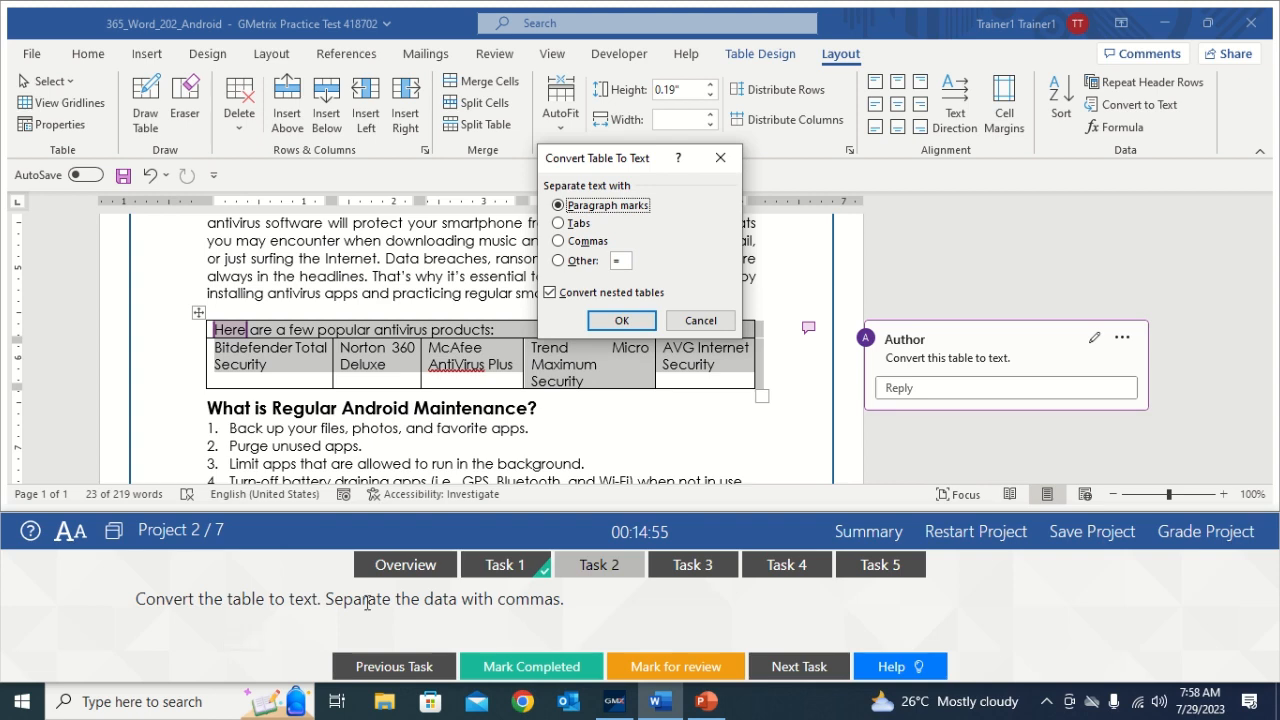
click(559, 241)
click(621, 320)
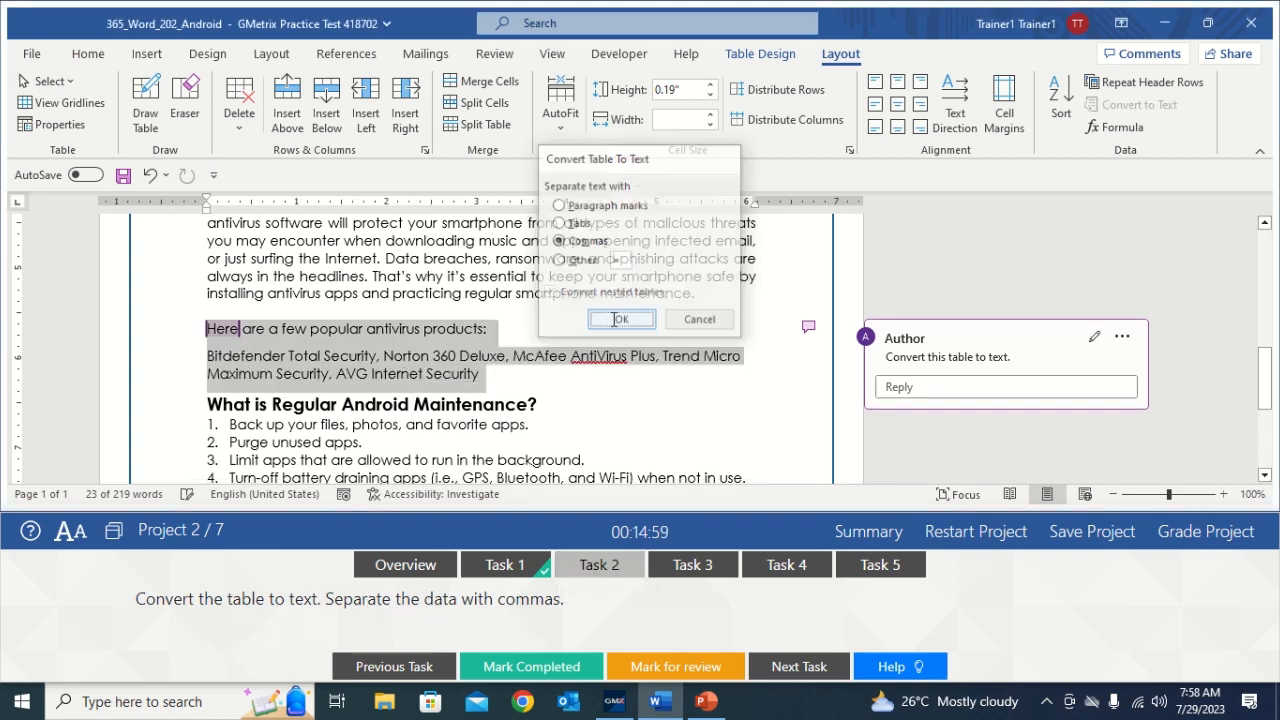
click(587, 321)
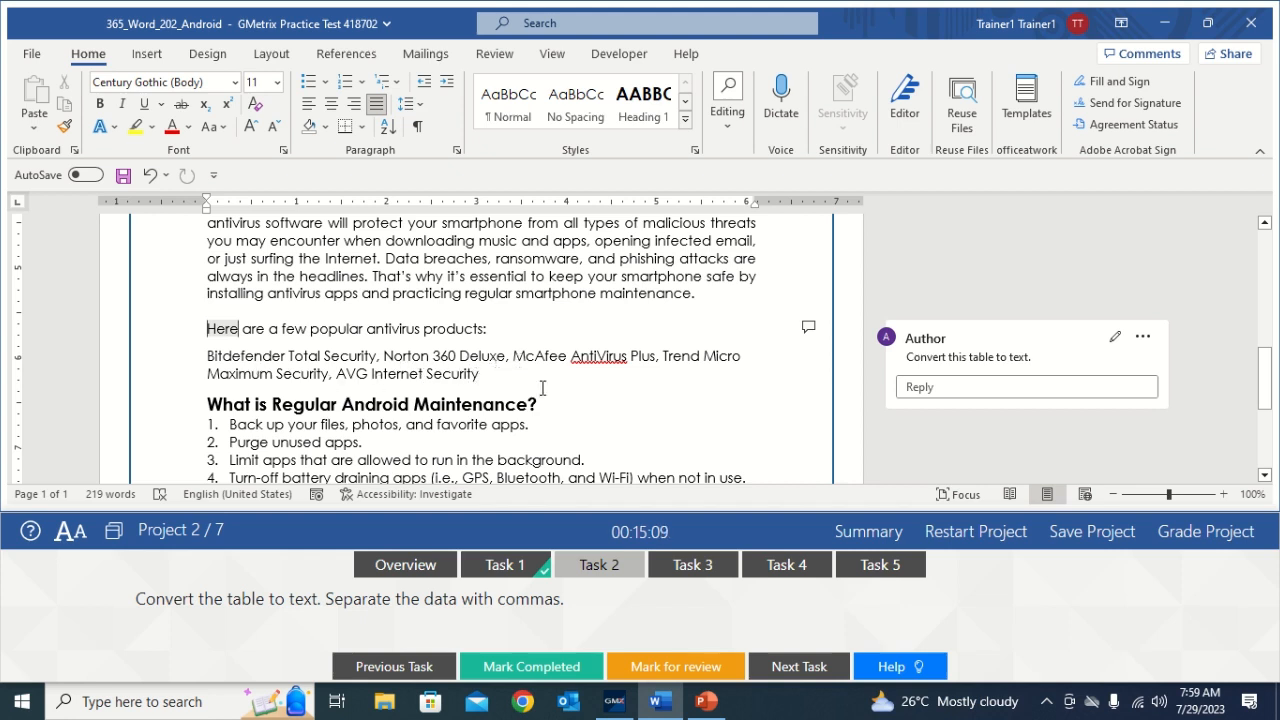
click(505, 672)
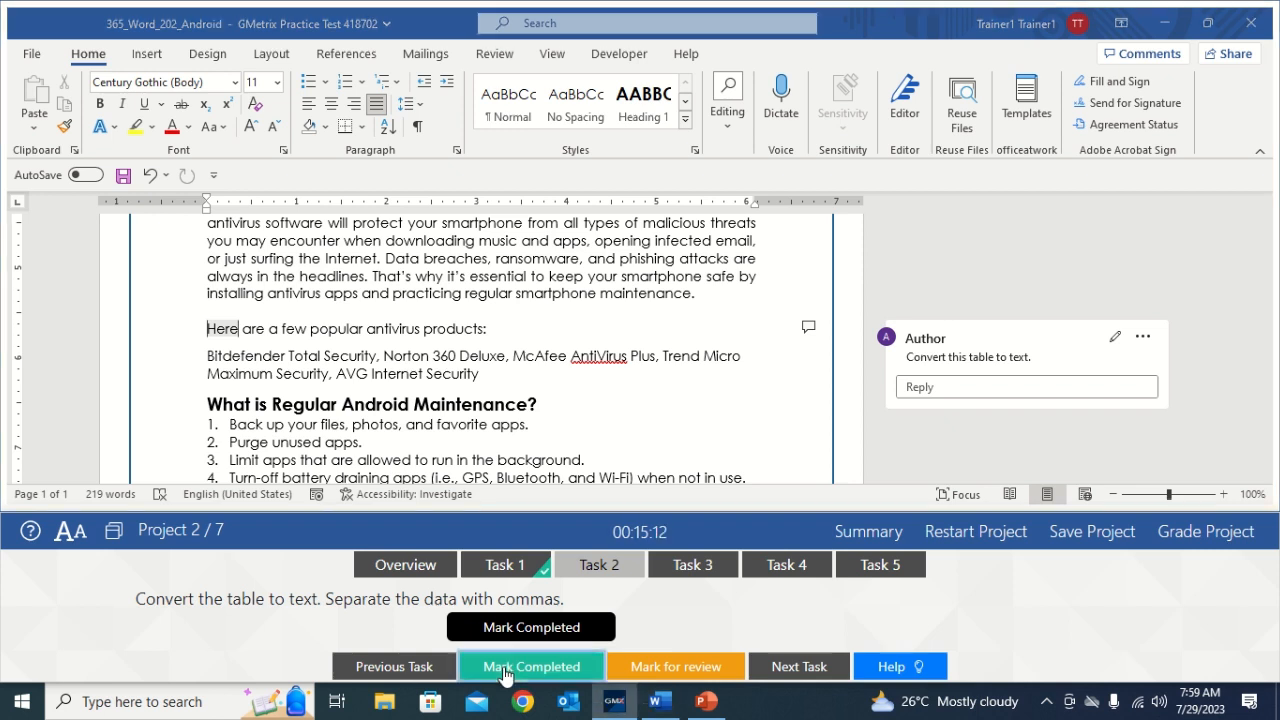
- For Task 3, resolve the comment thread on the antivirus products line and mark the task completed
click(693, 566)
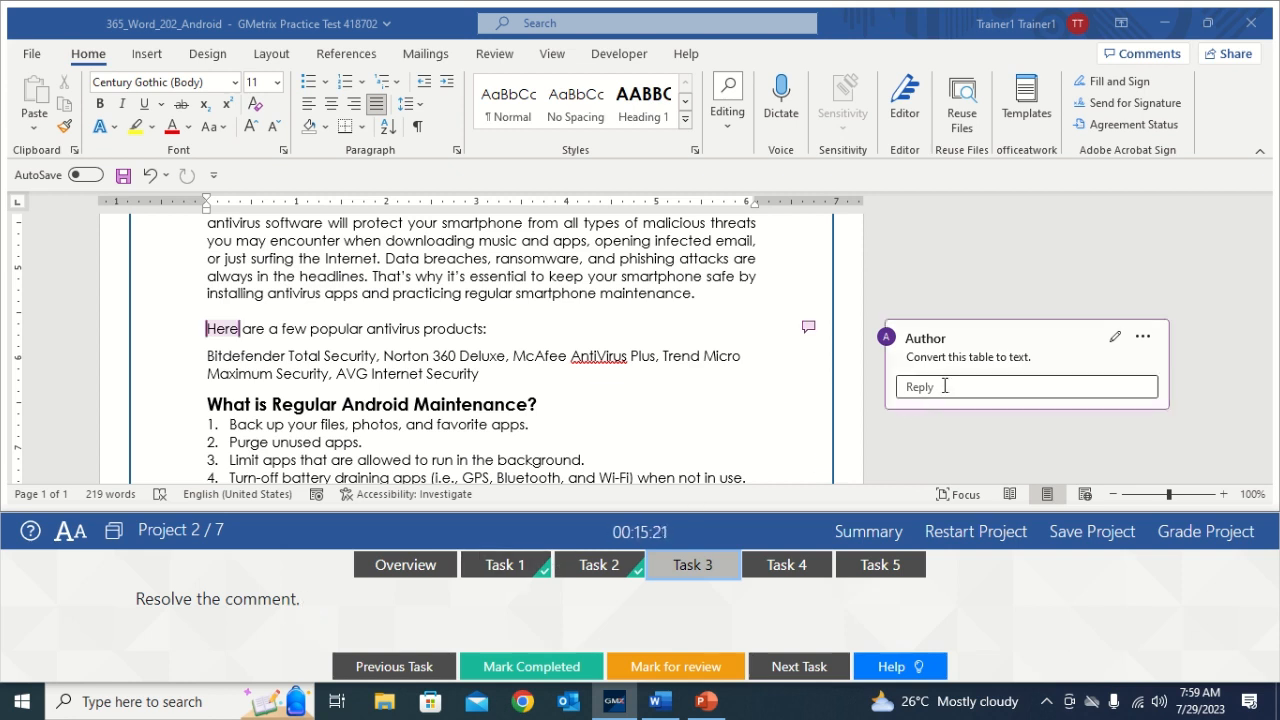
click(1050, 357)
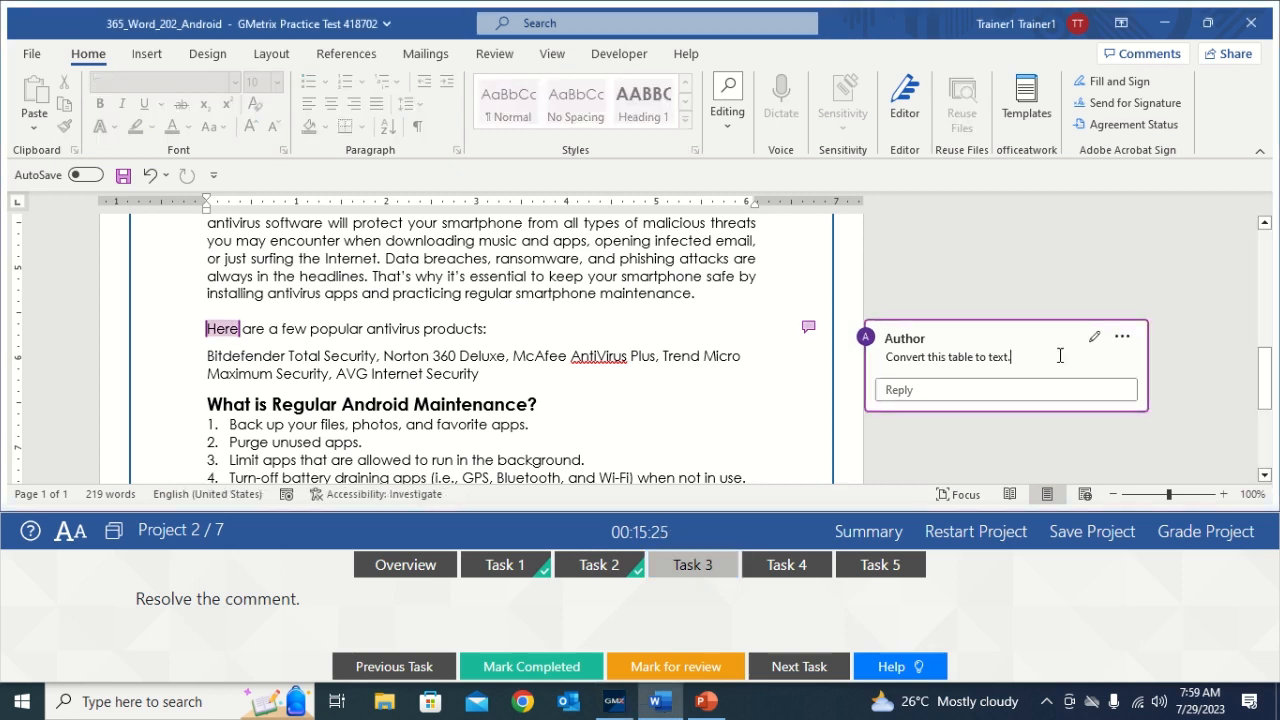
click(1121, 340)
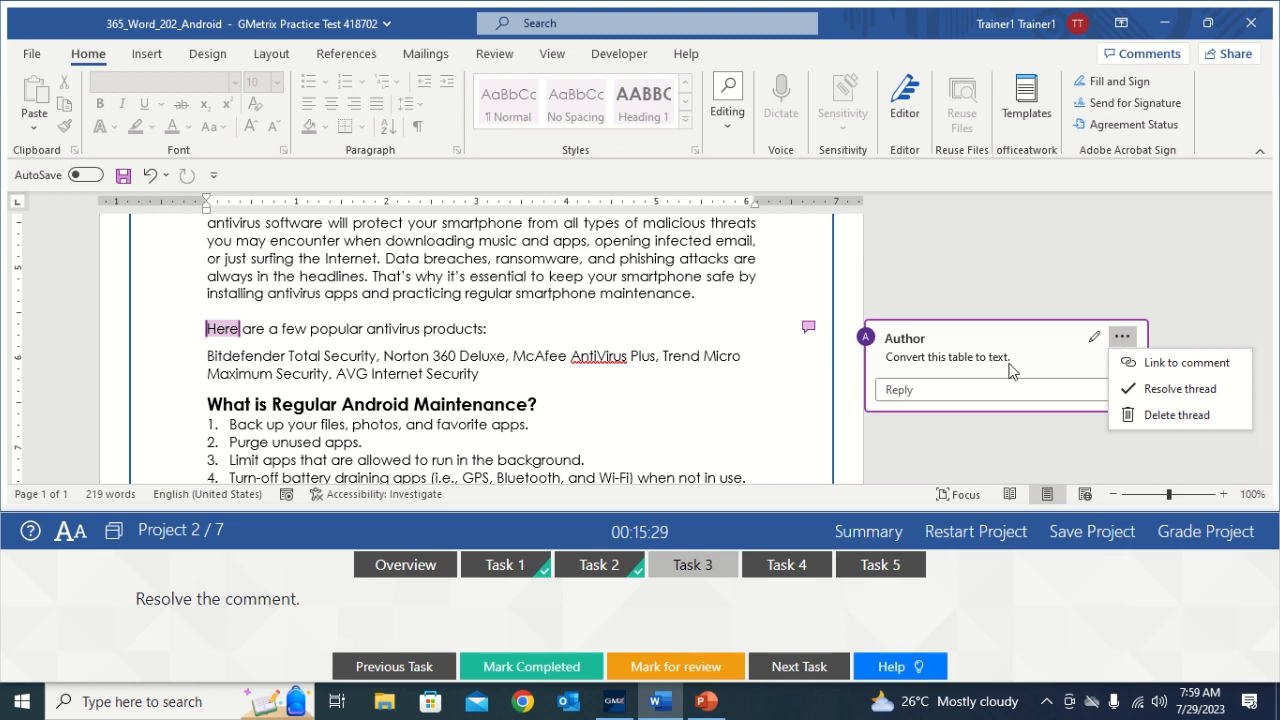
key(Escape)
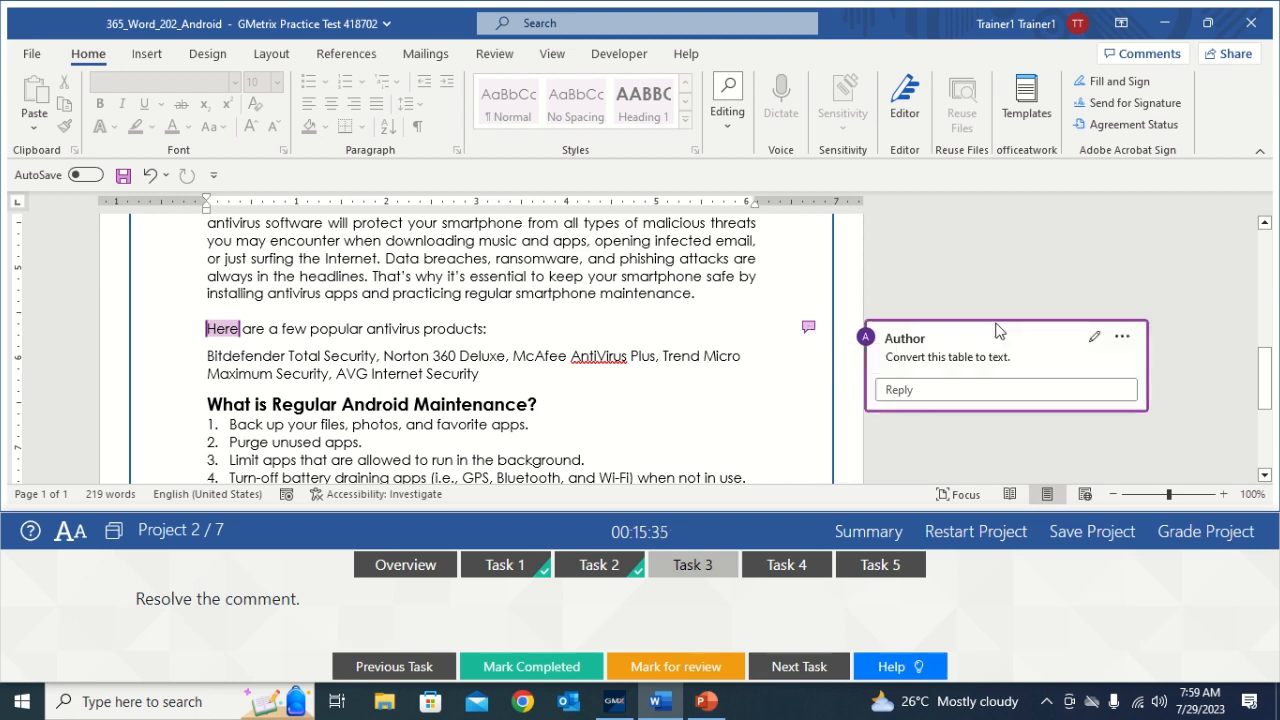
click(1122, 336)
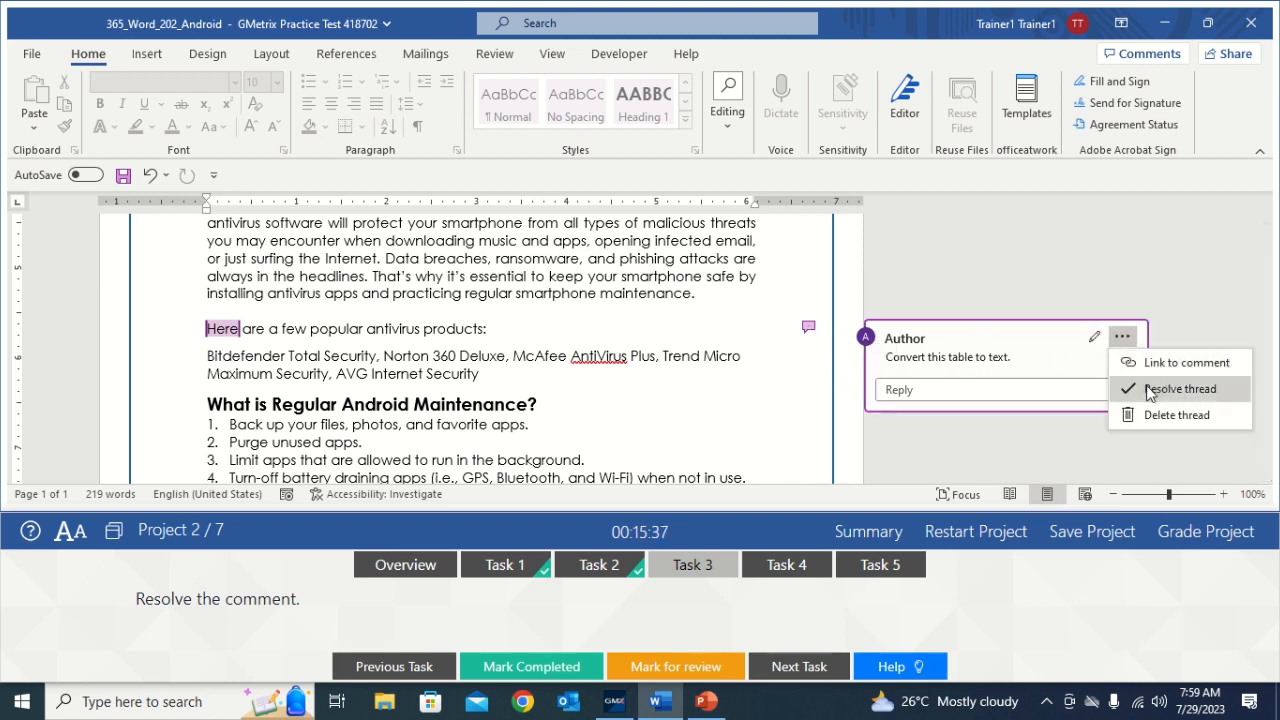
click(1150, 390)
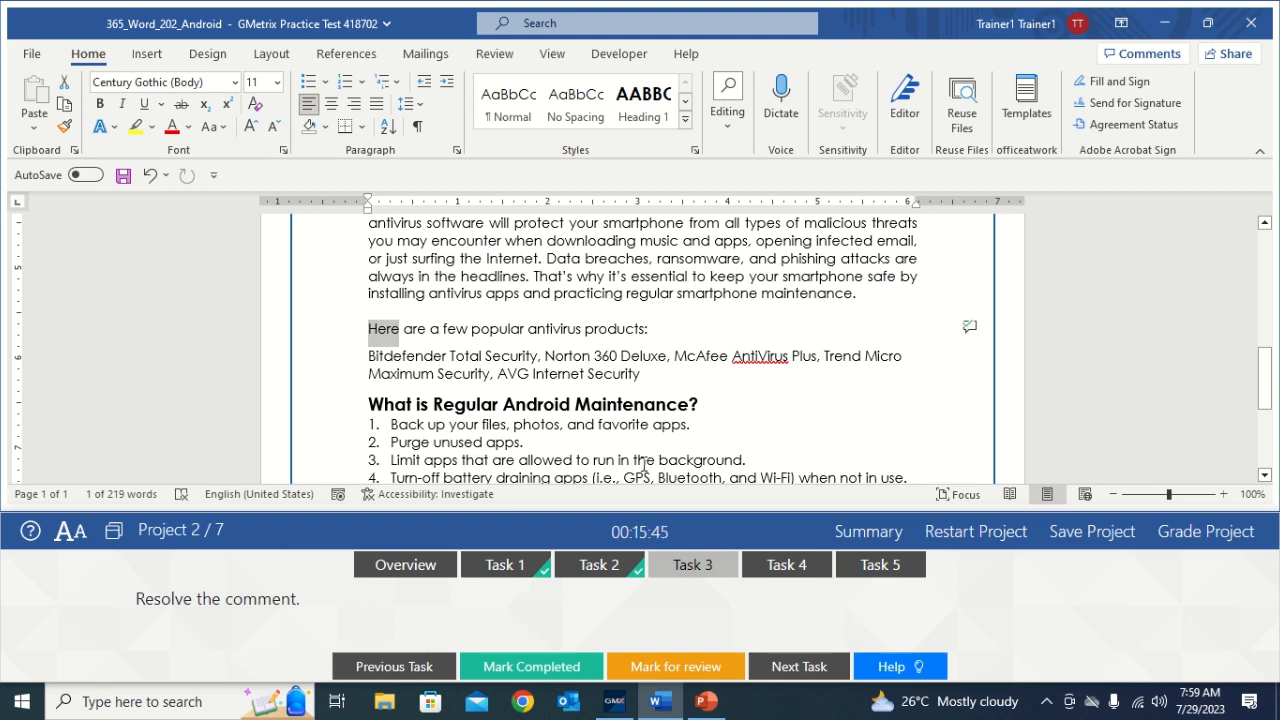
click(700, 566)
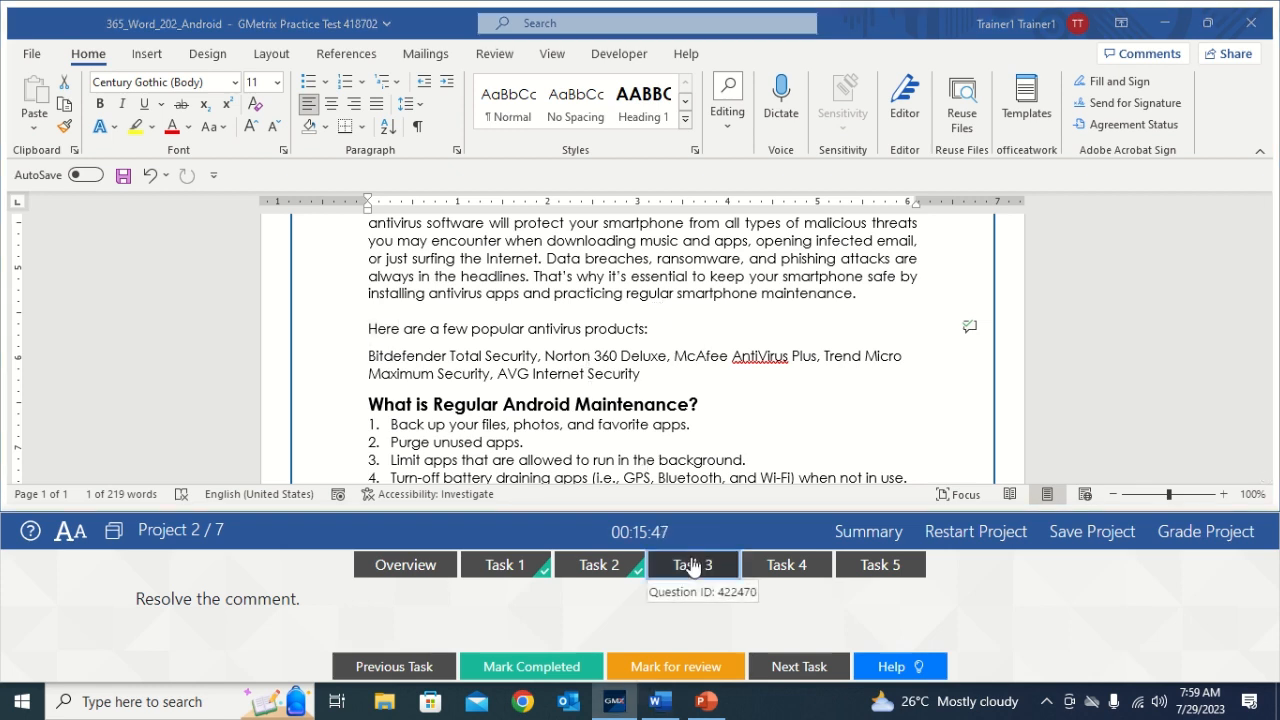
click(525, 666)
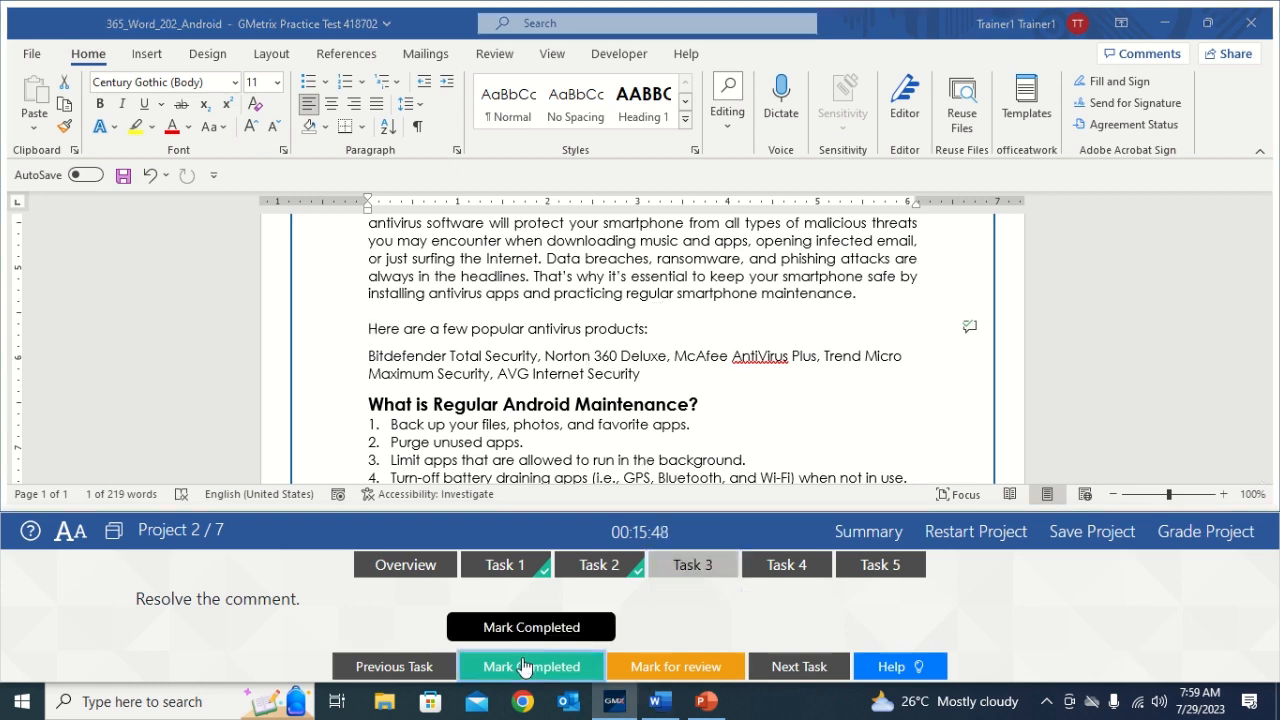
- For Task 4, apply the Reflected Bevel, Black picture style to the smartphone image and mark the task completed
click(788, 566)
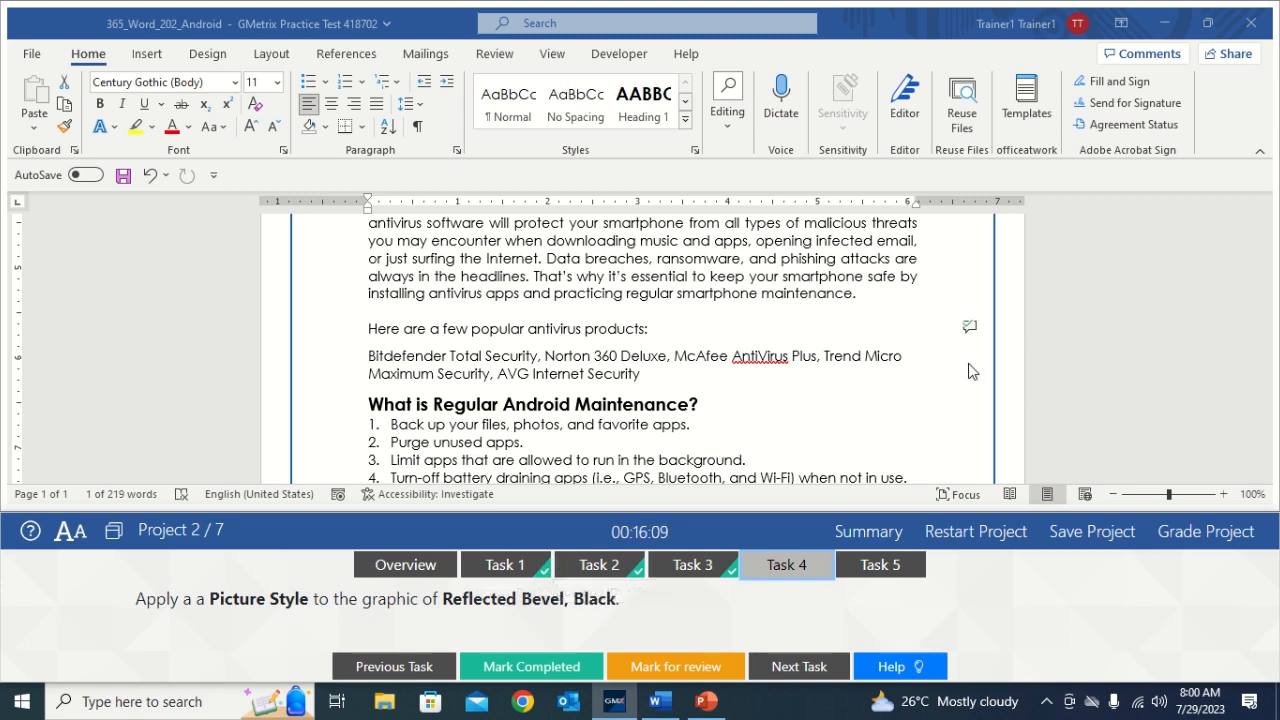
scroll(1265, 378, down, 4)
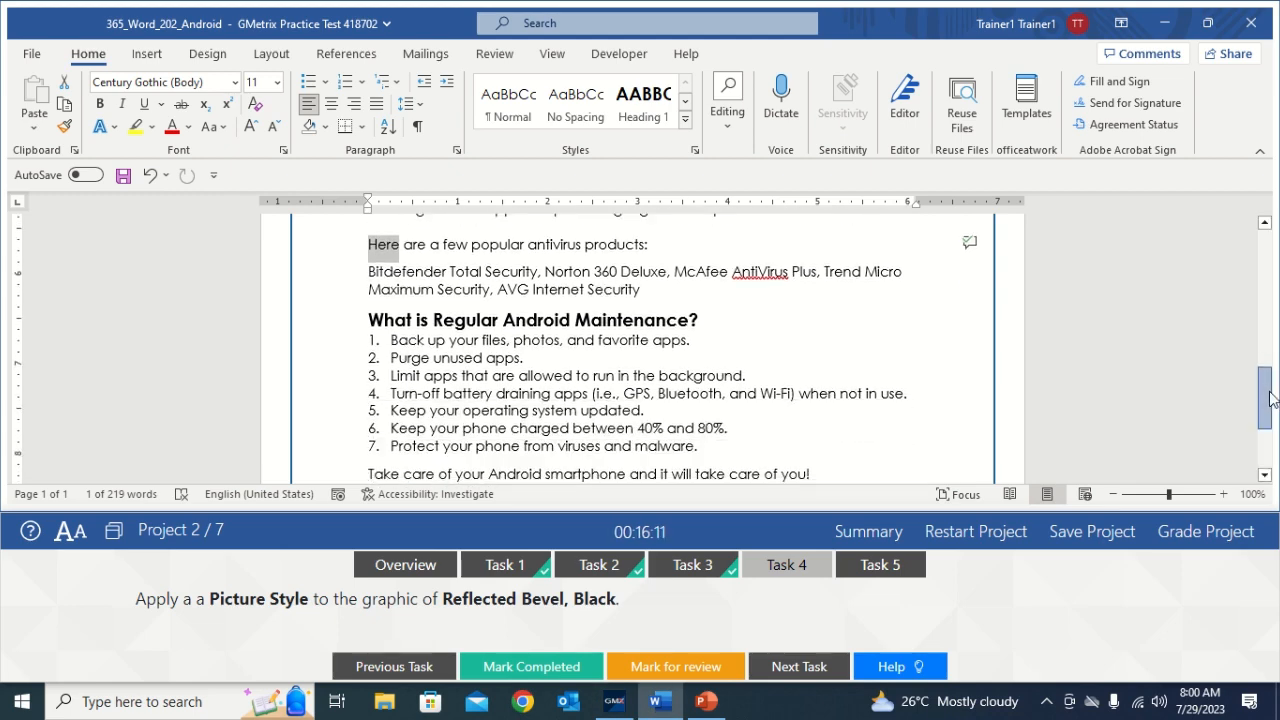
scroll(1269, 378, up, 4)
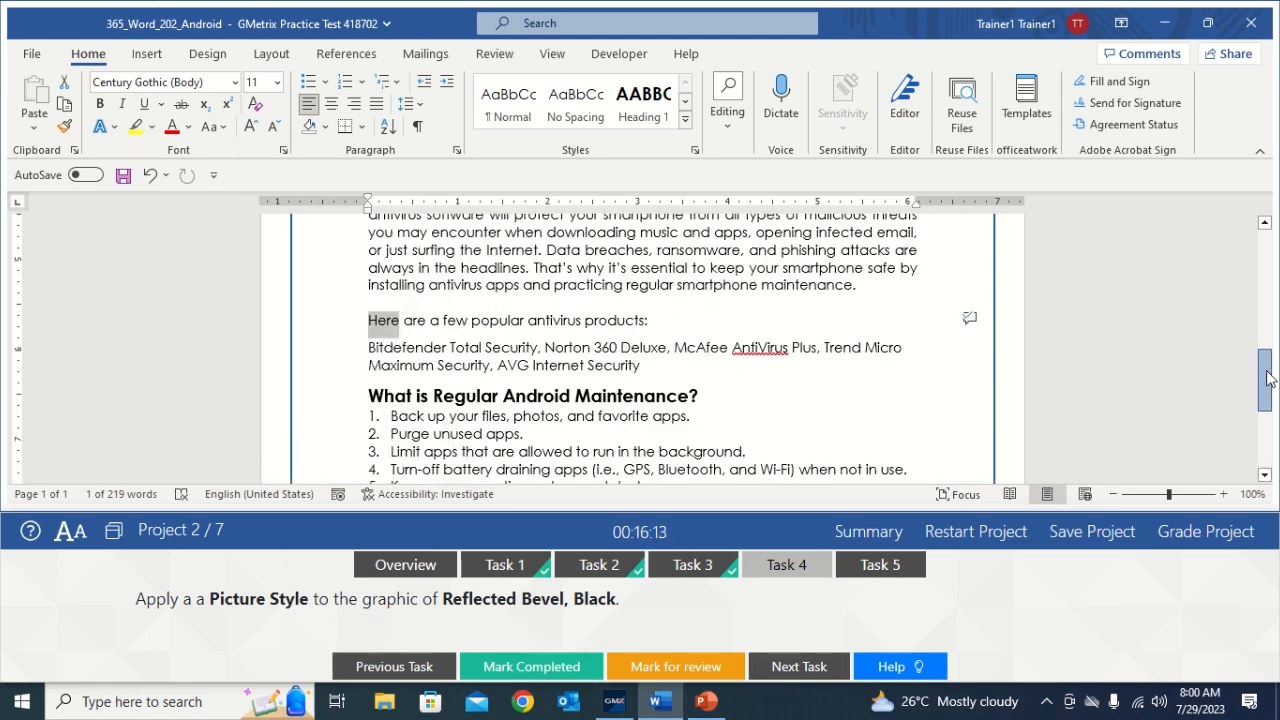
drag(1268, 378, 1249, 263)
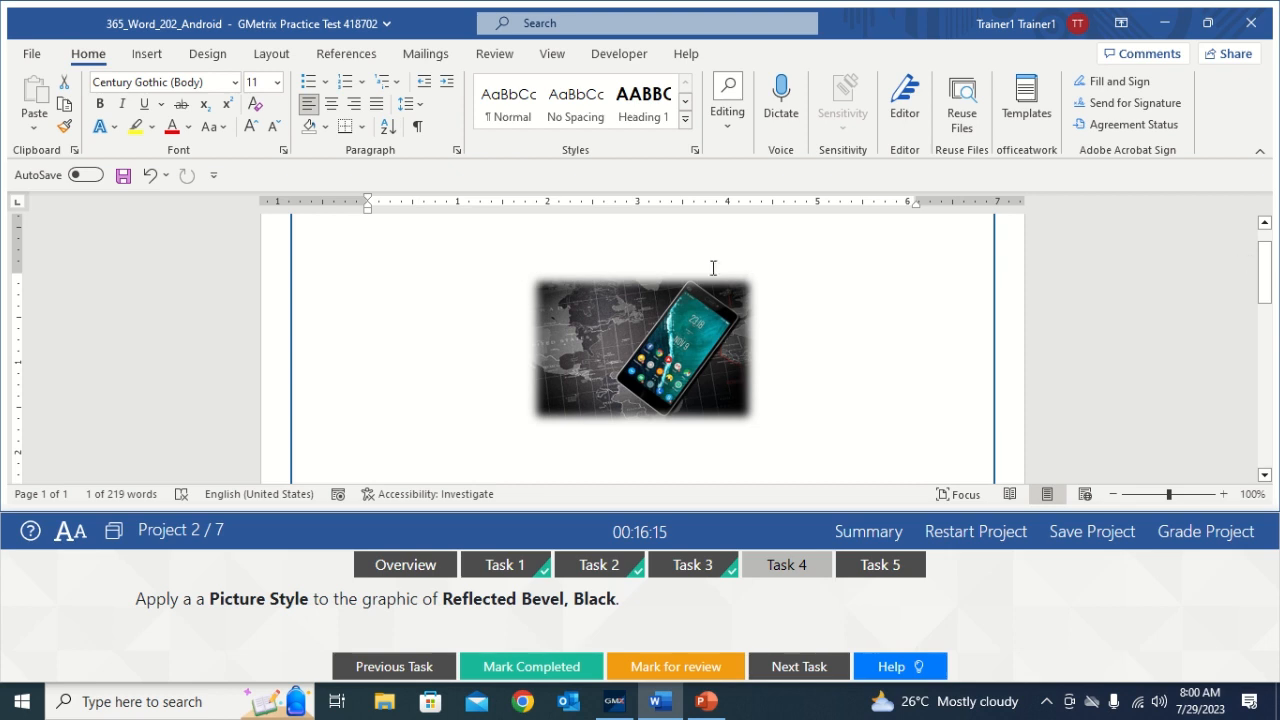
click(609, 342)
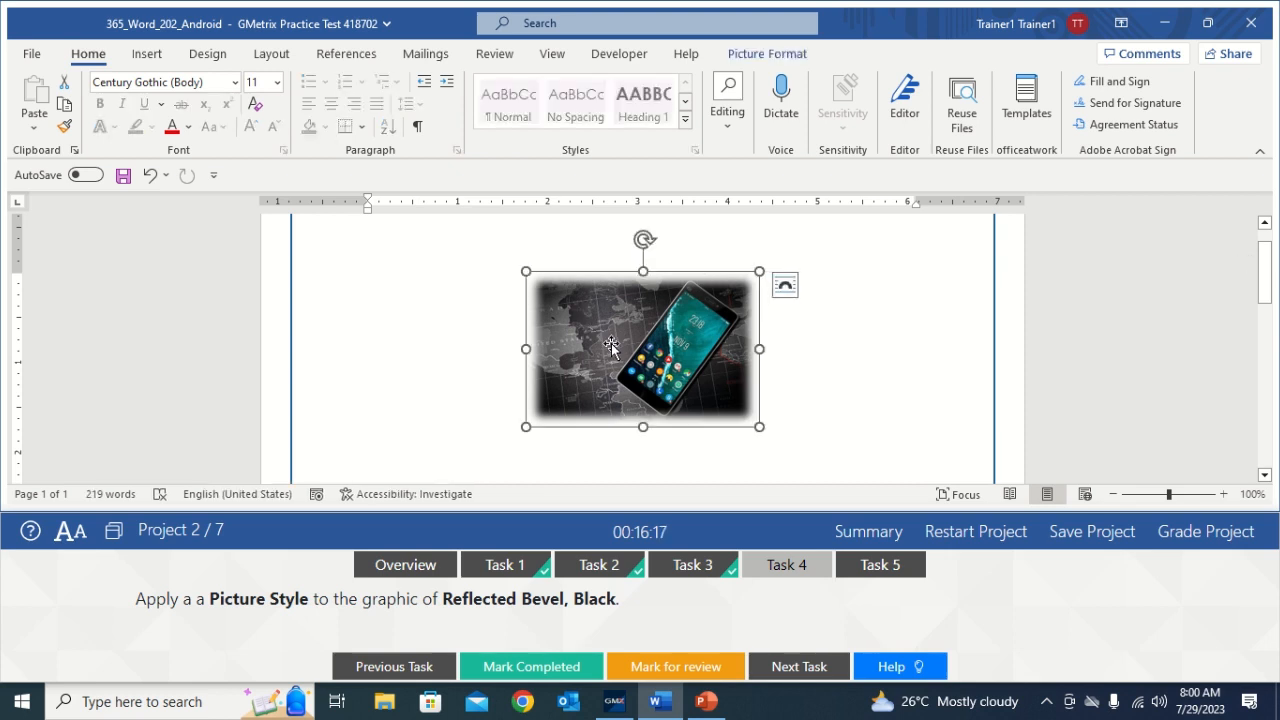
click(767, 60)
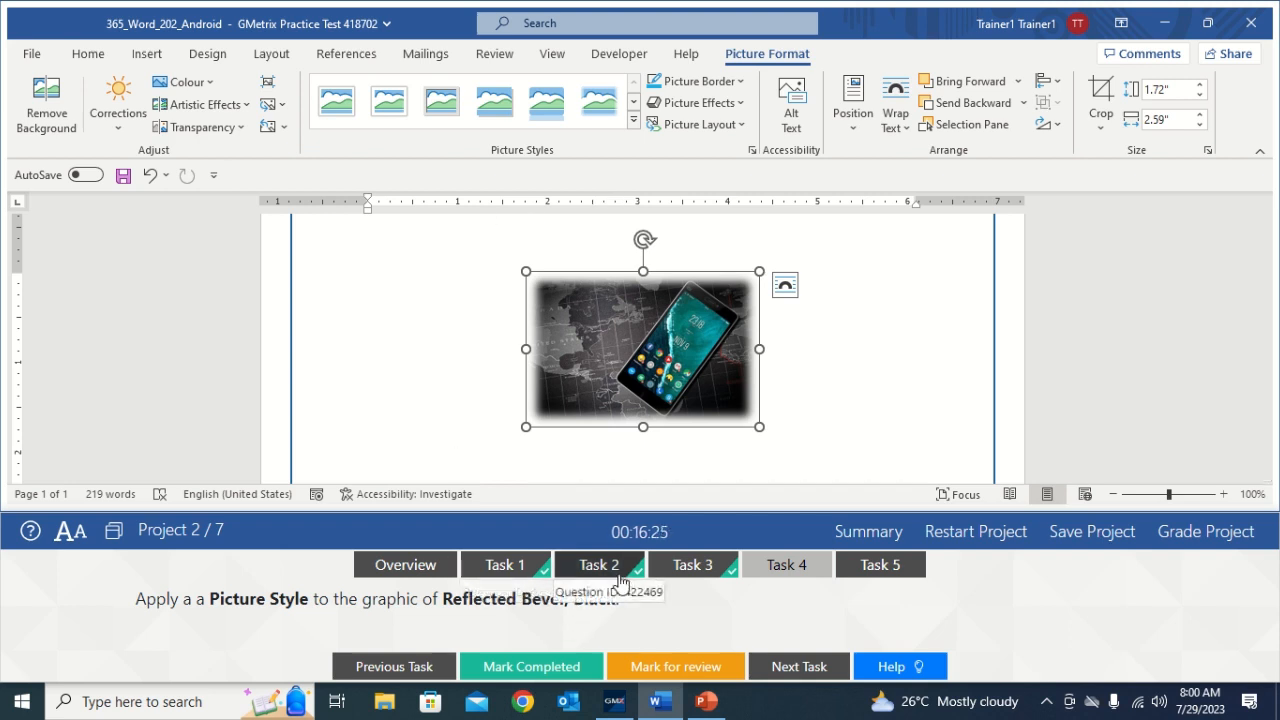
click(633, 120)
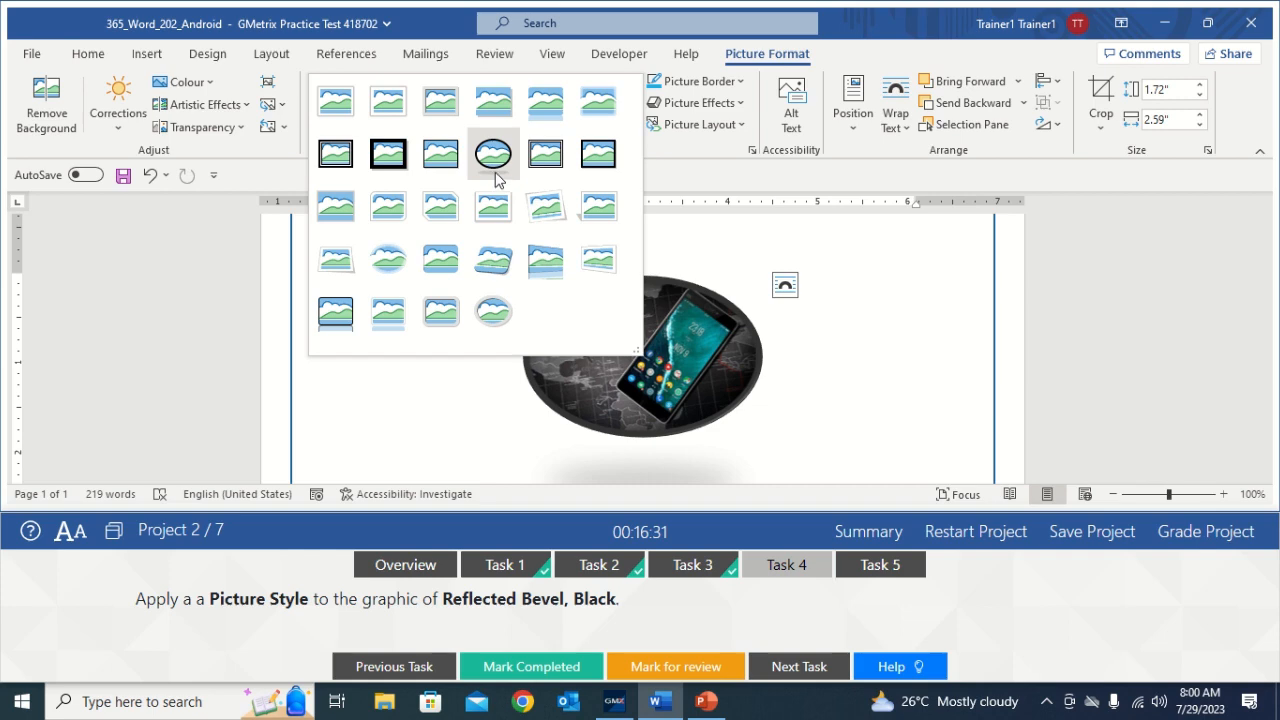
click(711, 233)
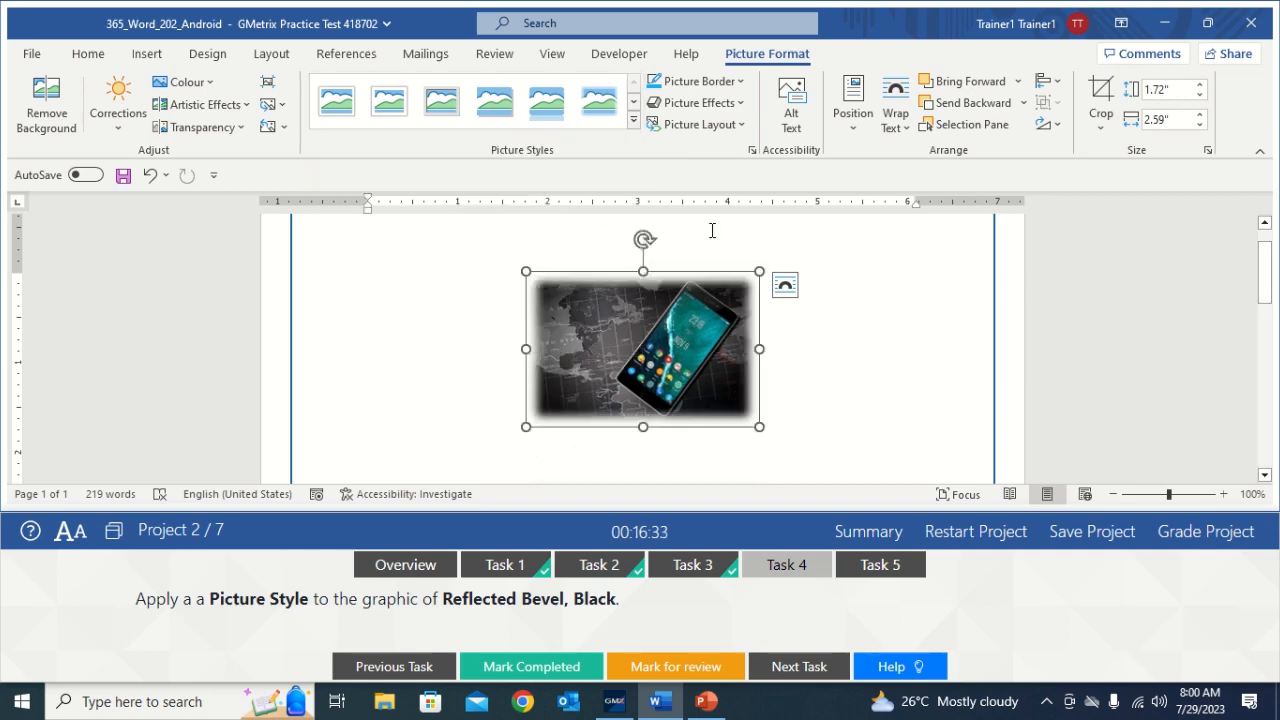
click(632, 118)
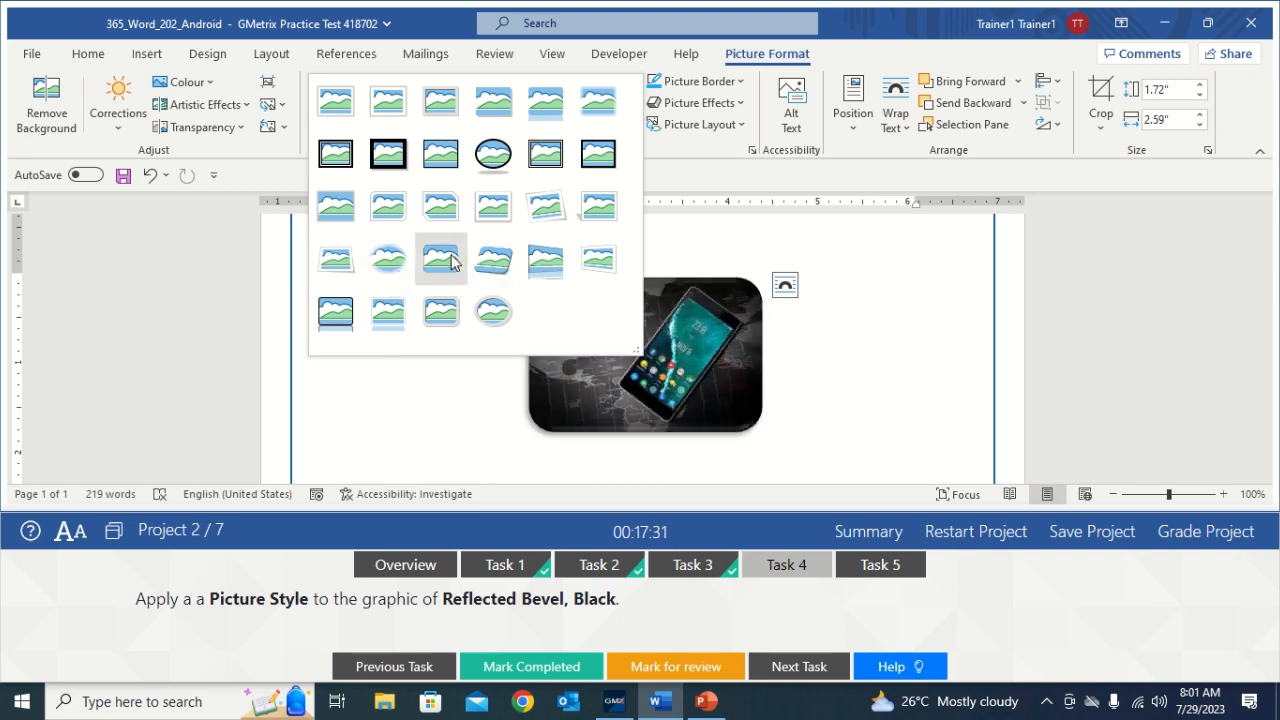
click(345, 318)
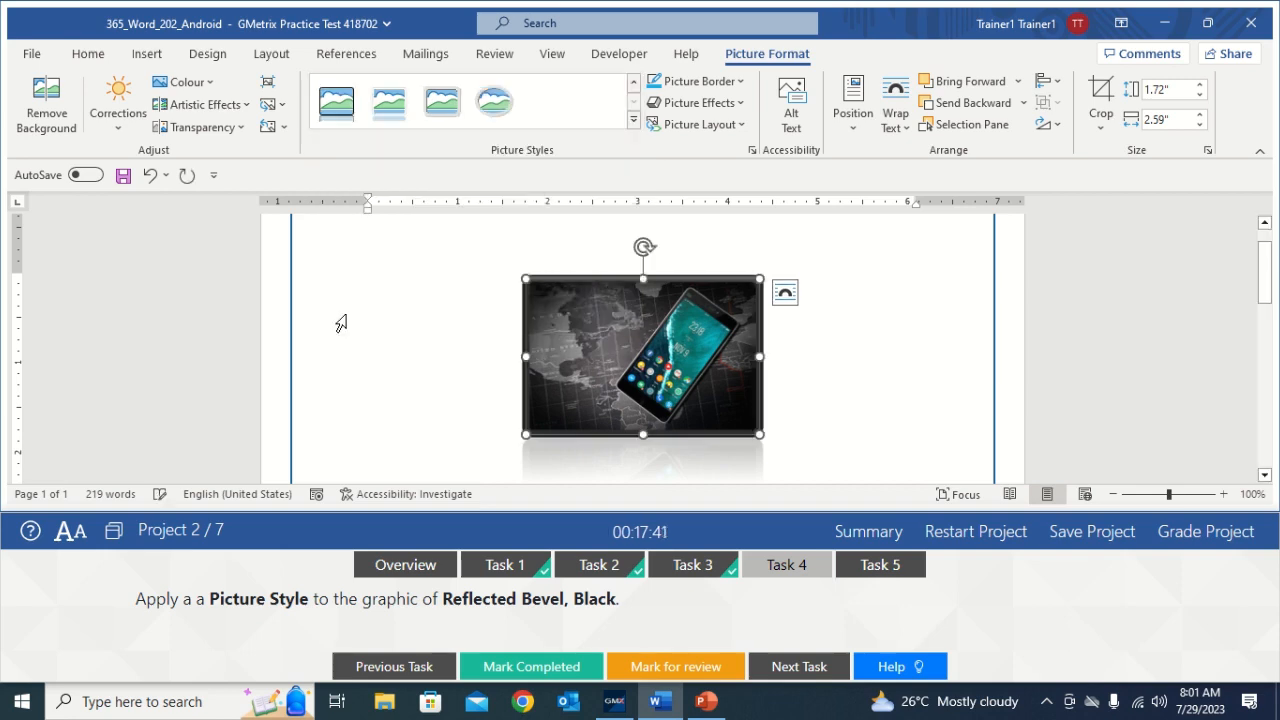
click(855, 335)
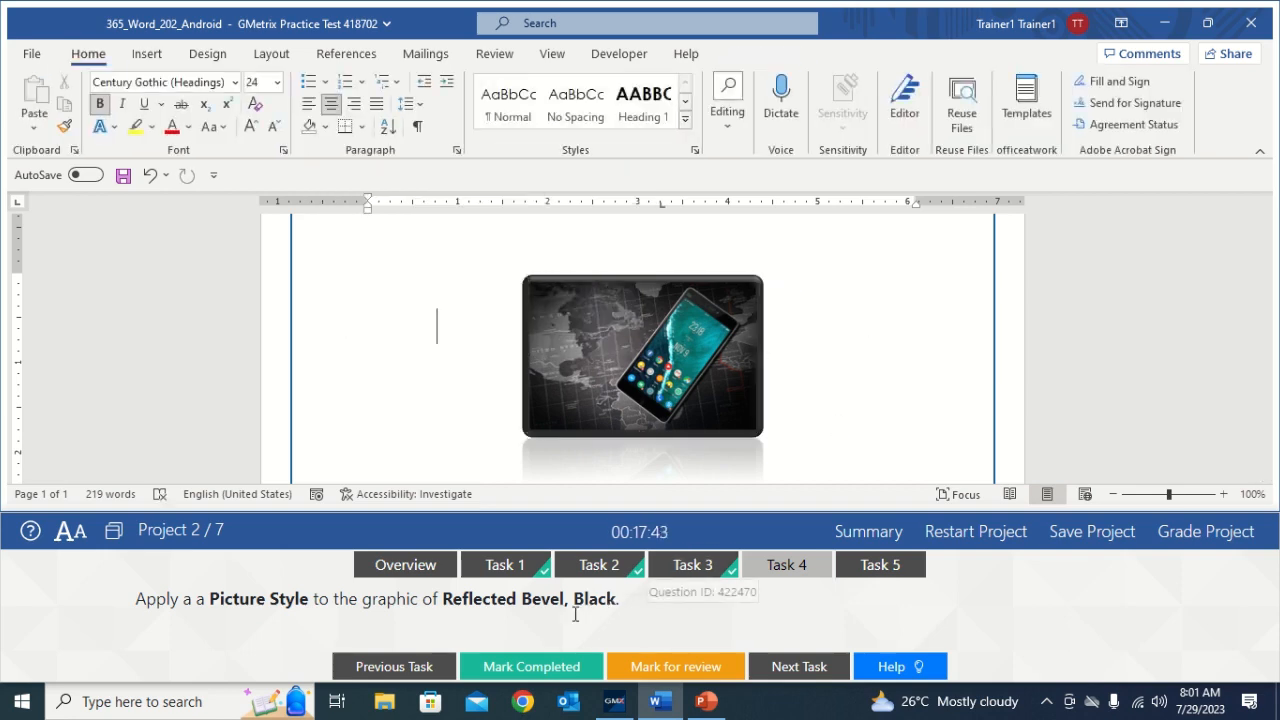
click(553, 667)
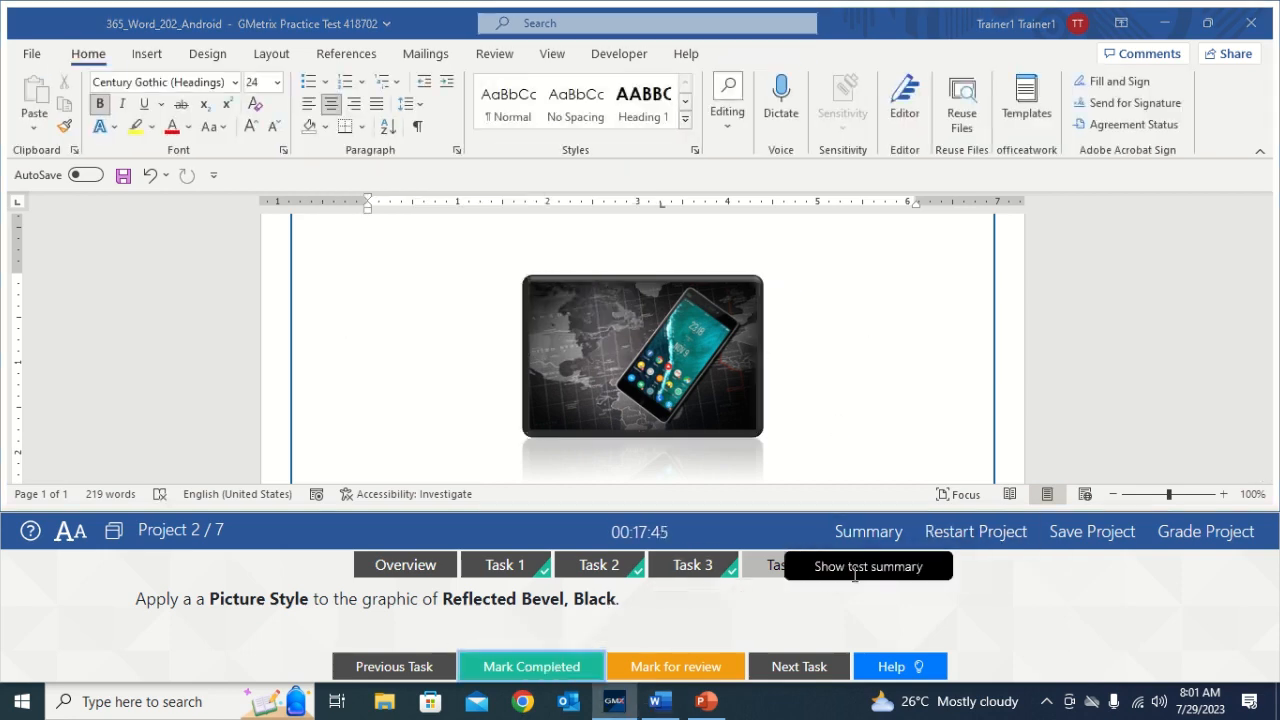
- For Task 5, turn on Track Changes for the document, mark the task completed and submit Project 2 for grading
click(880, 566)
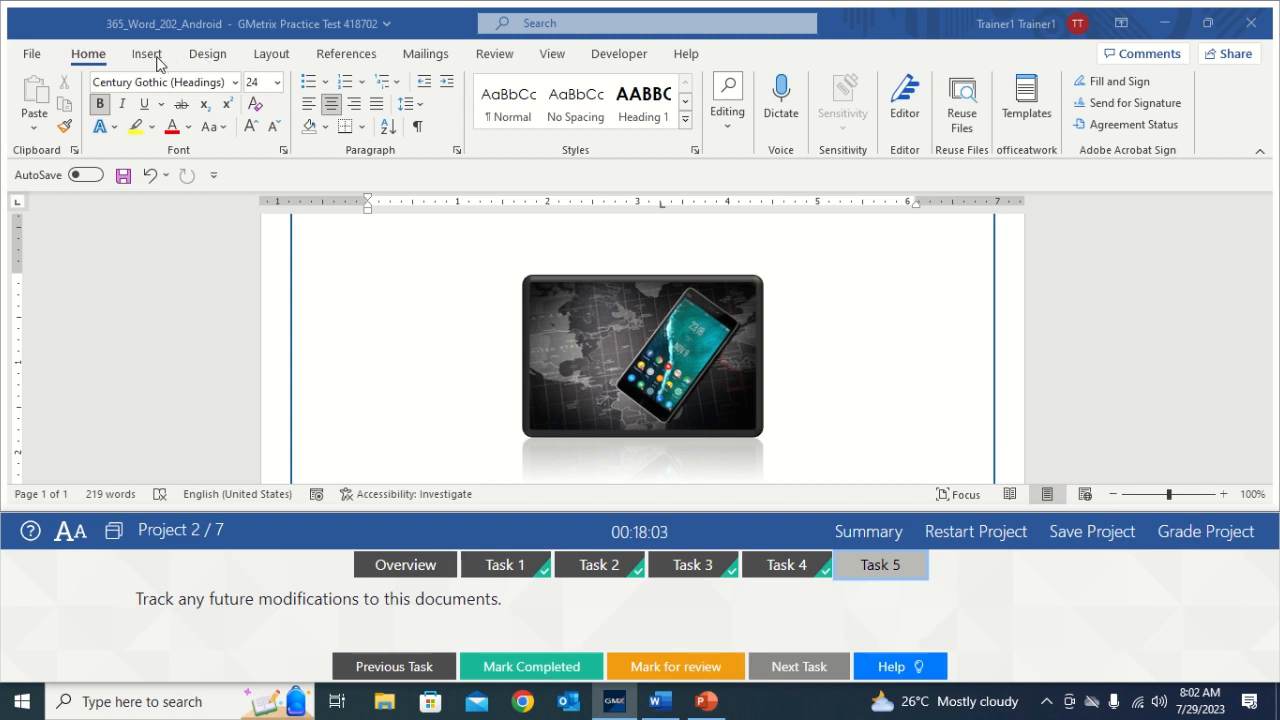
click(492, 60)
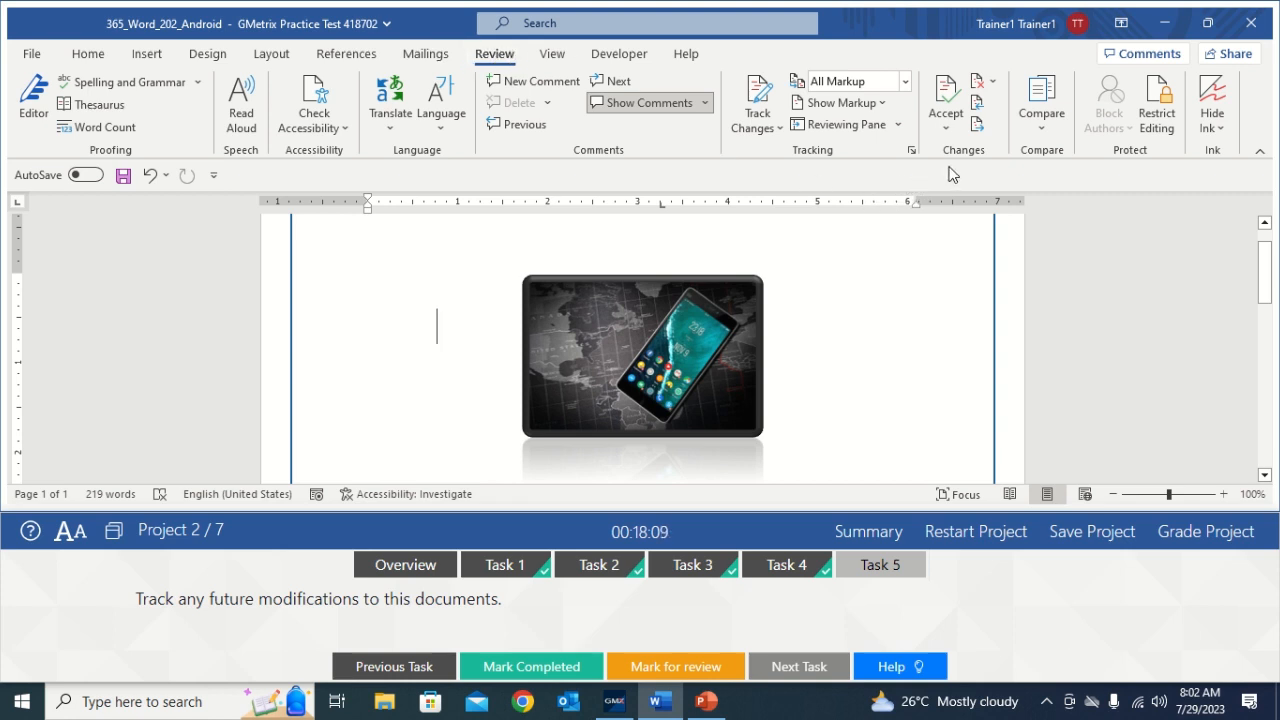
click(778, 130)
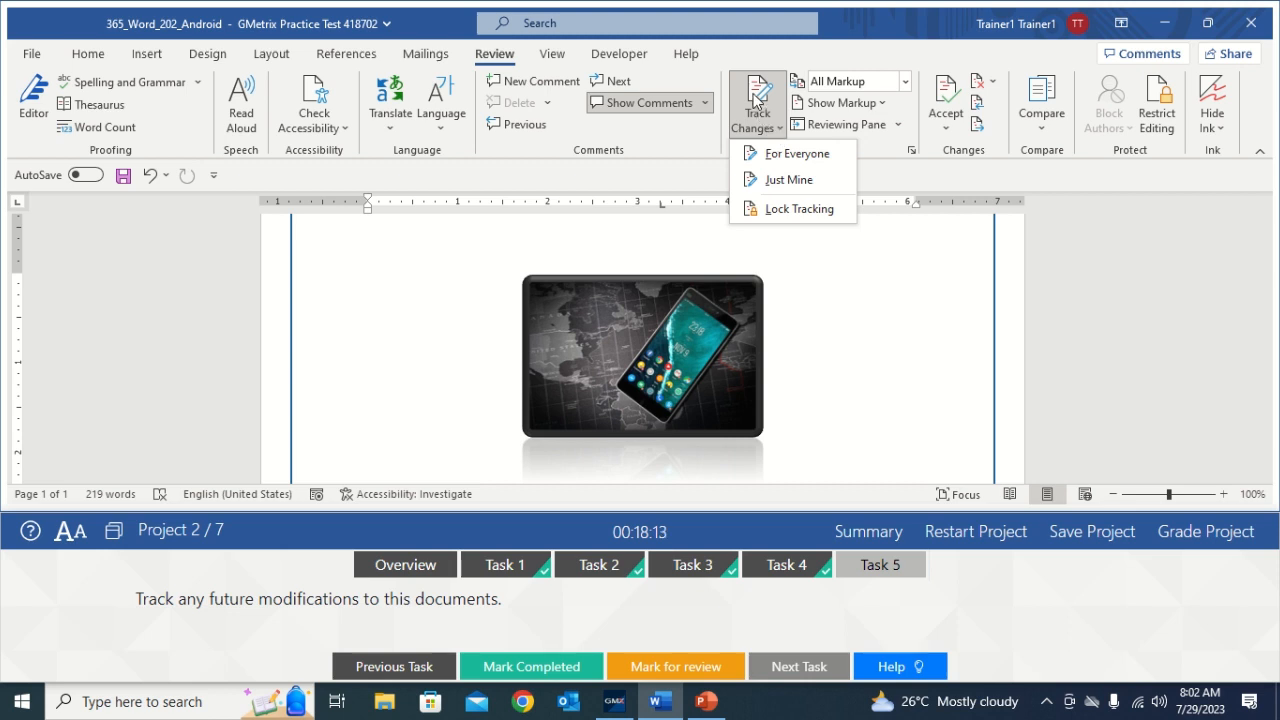
click(755, 98)
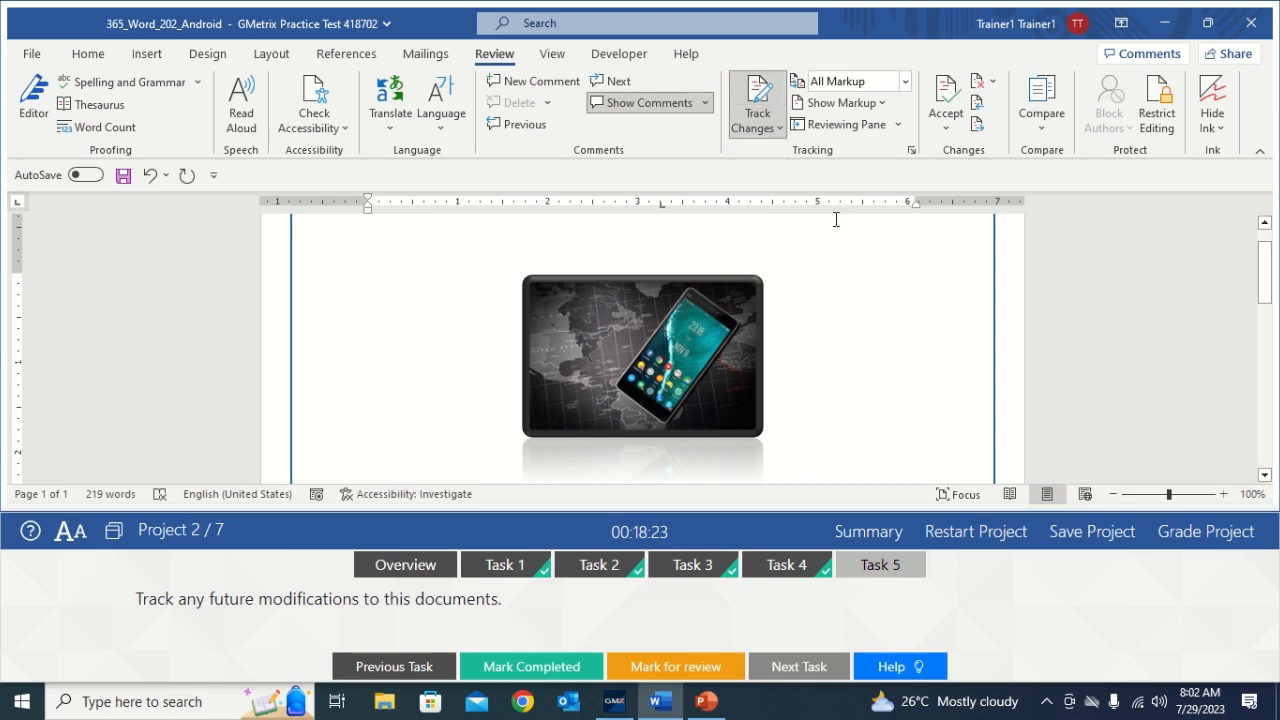
click(758, 100)
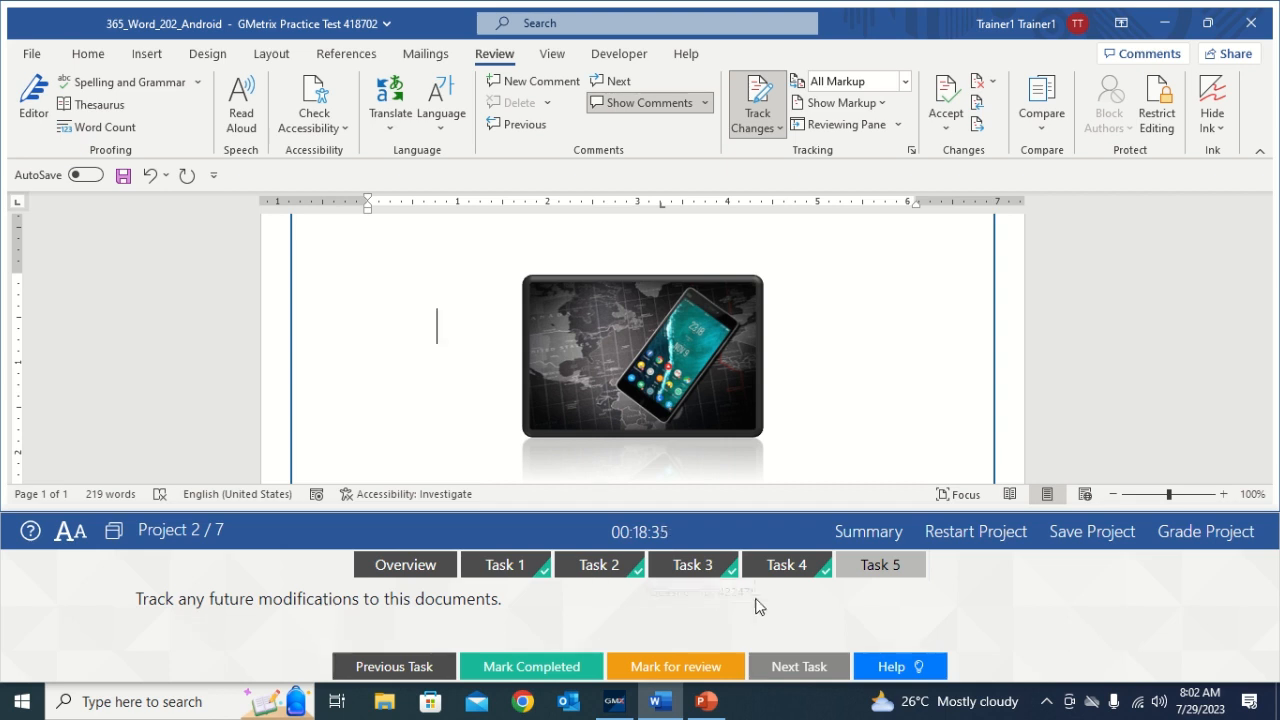
click(886, 568)
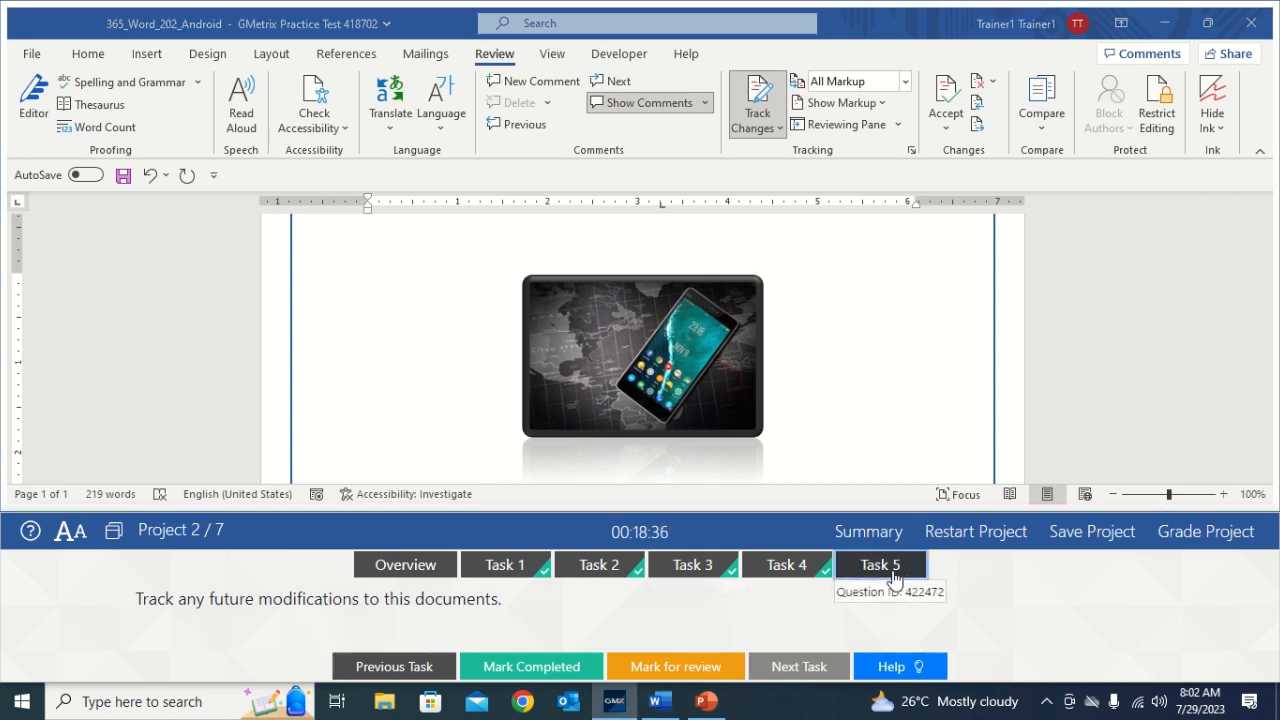
click(580, 680)
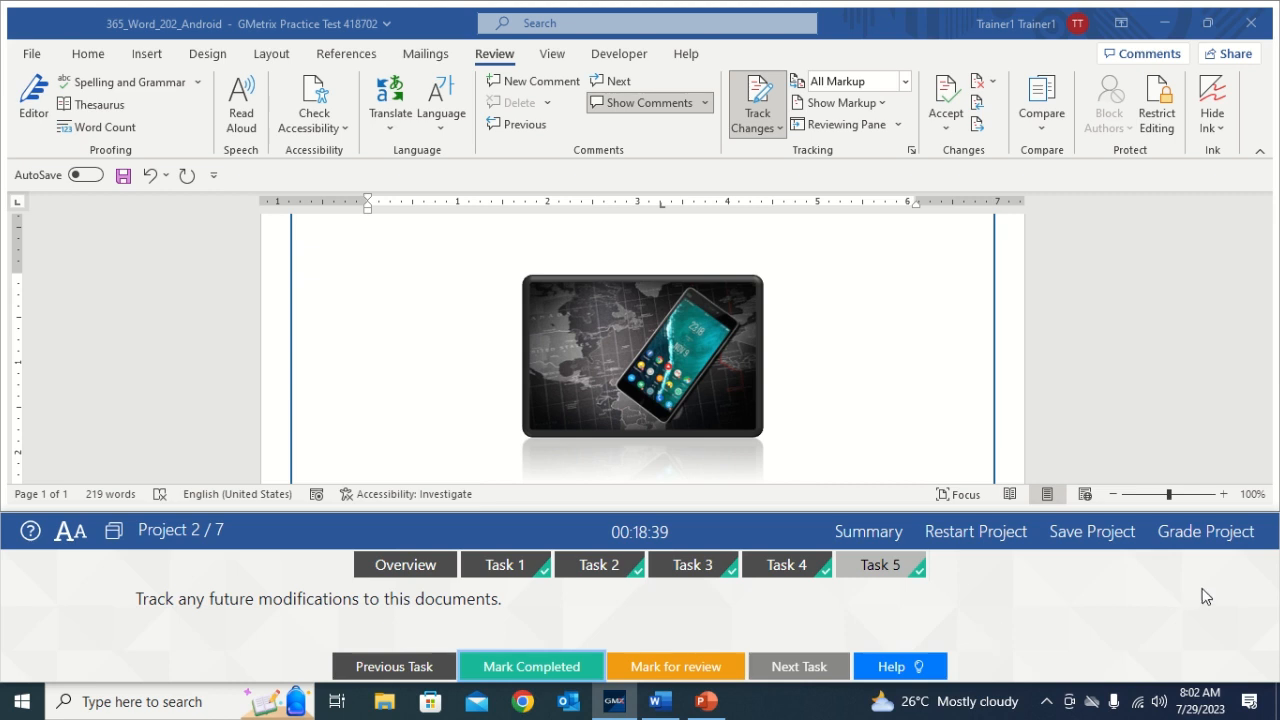
click(1194, 536)
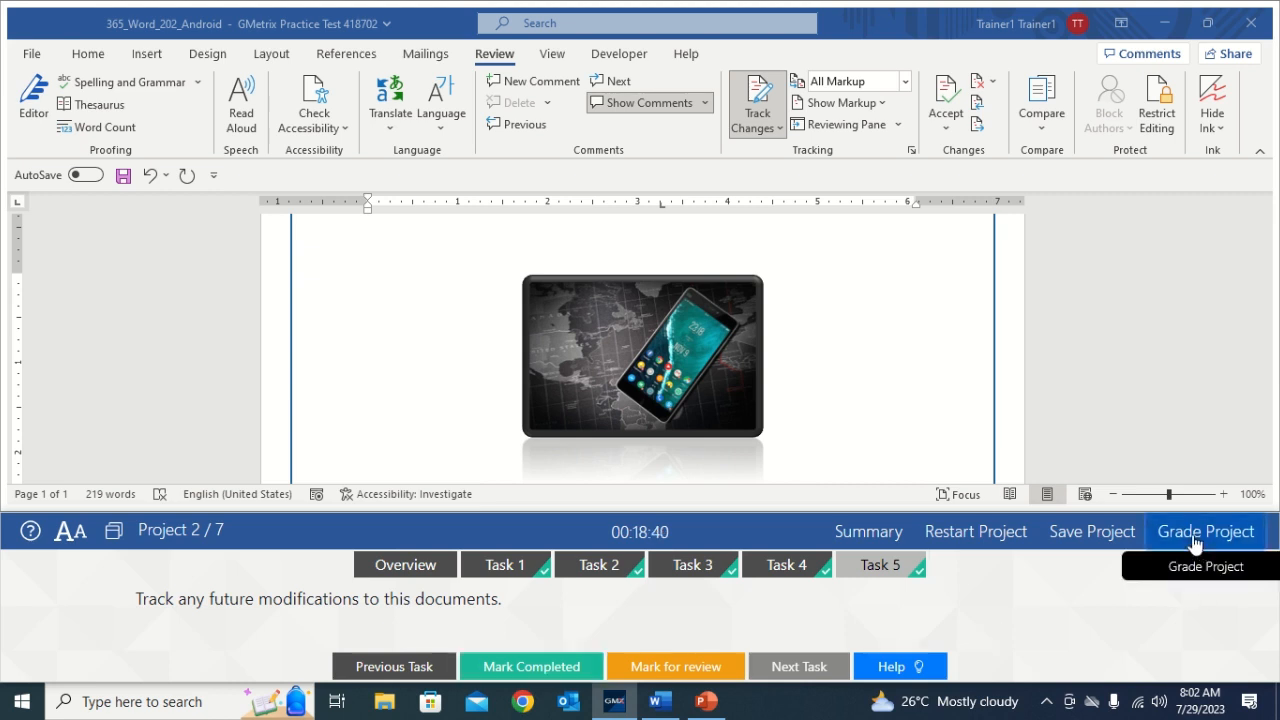
click(885, 418)
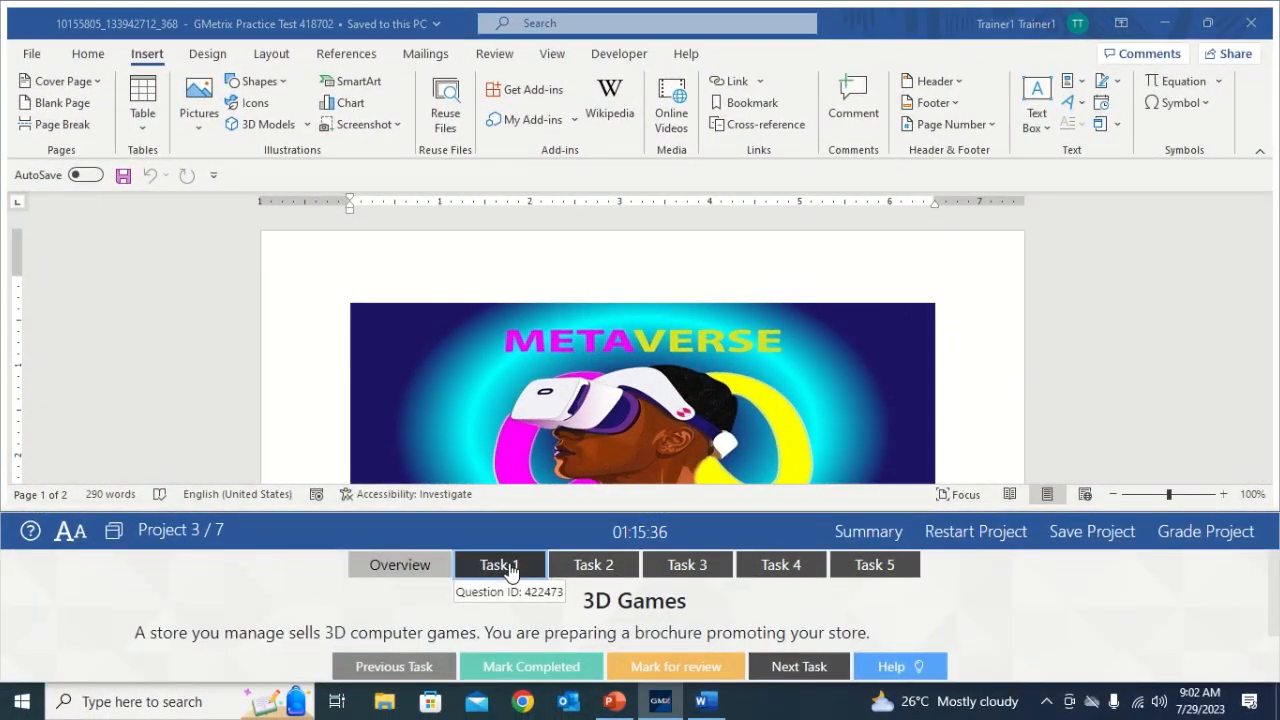
- For Task 1 of Project 3, insert the 3D model Visor from the GMetrixTemplates folder on the first page
click(498, 565)
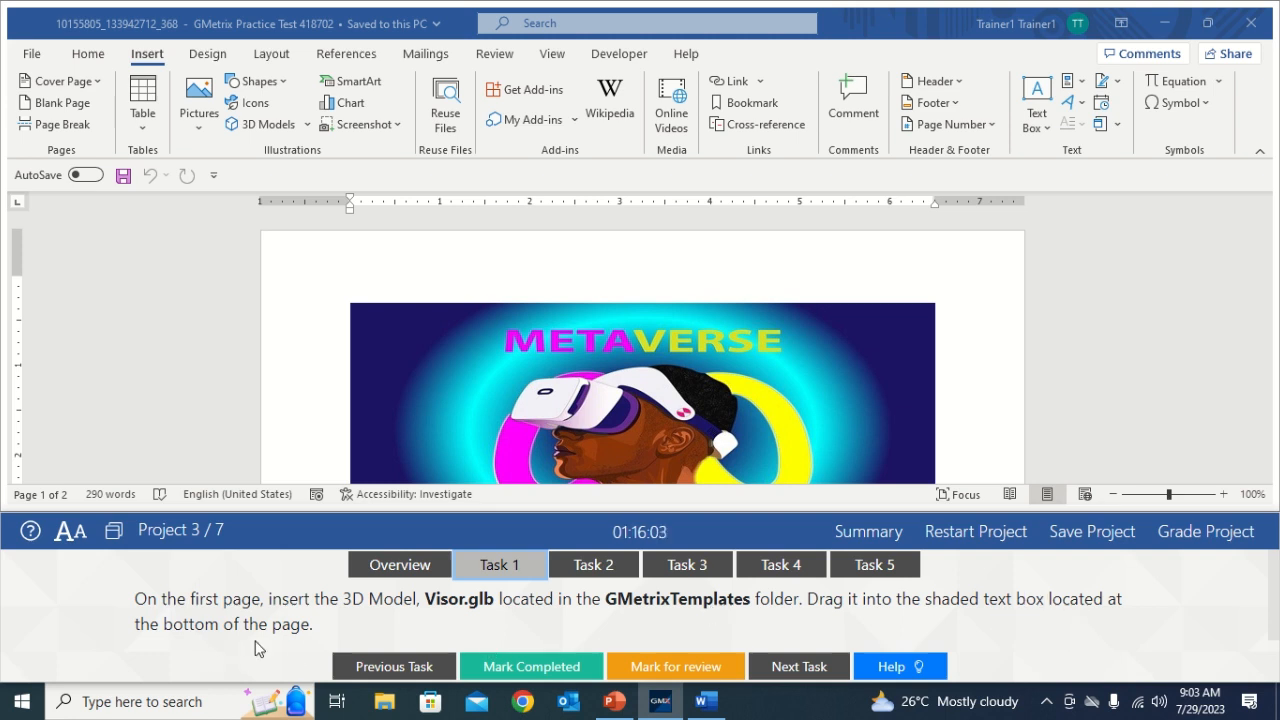
click(941, 294)
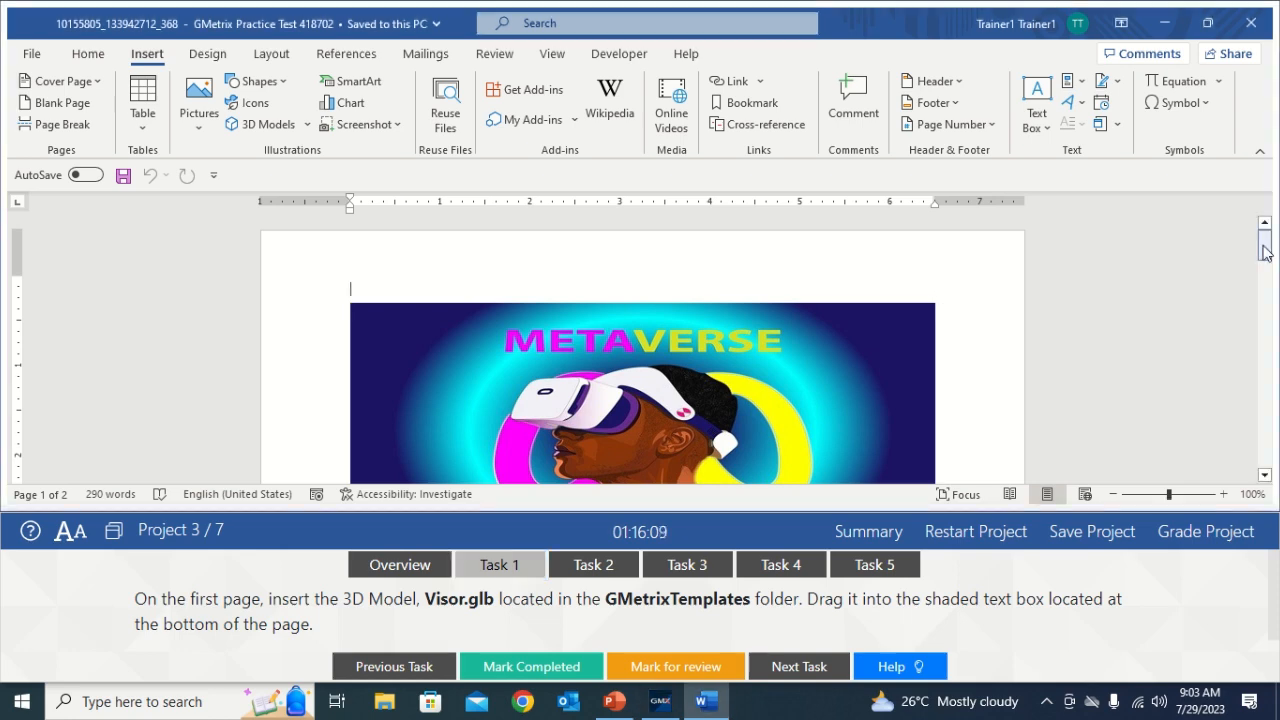
drag(1264, 254, 1265, 297)
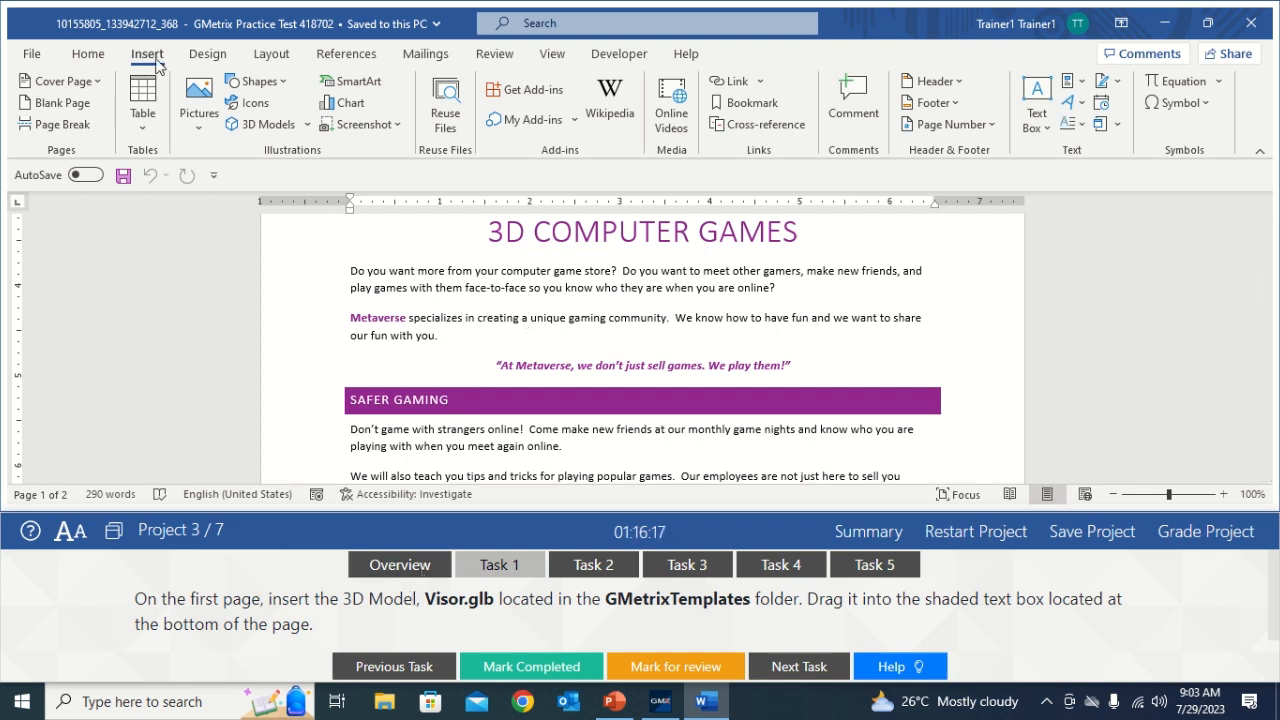
click(310, 125)
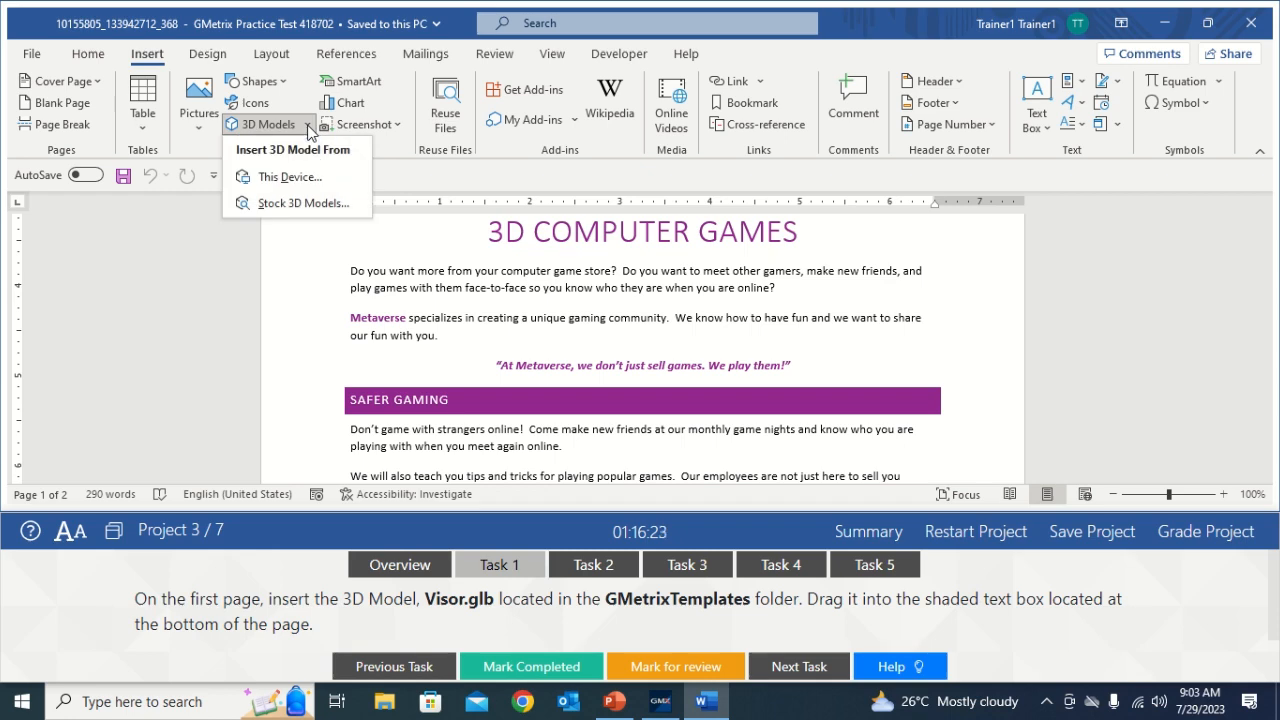
click(279, 180)
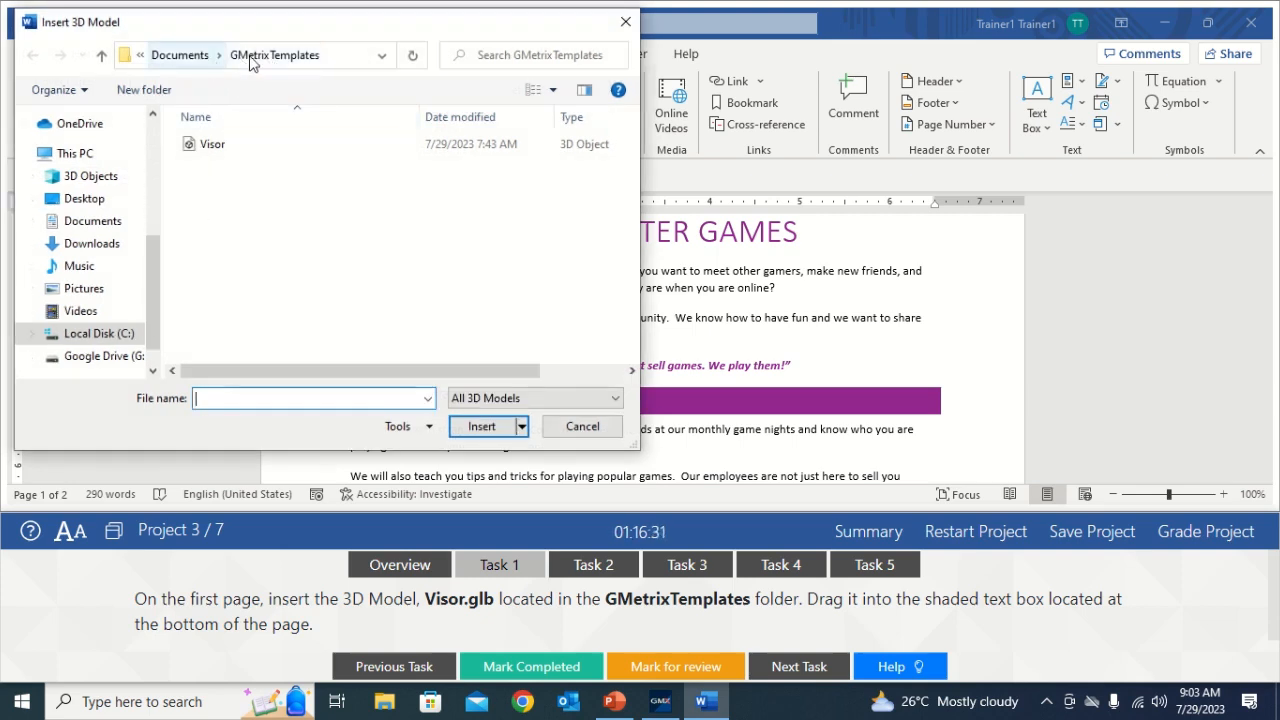
click(203, 150)
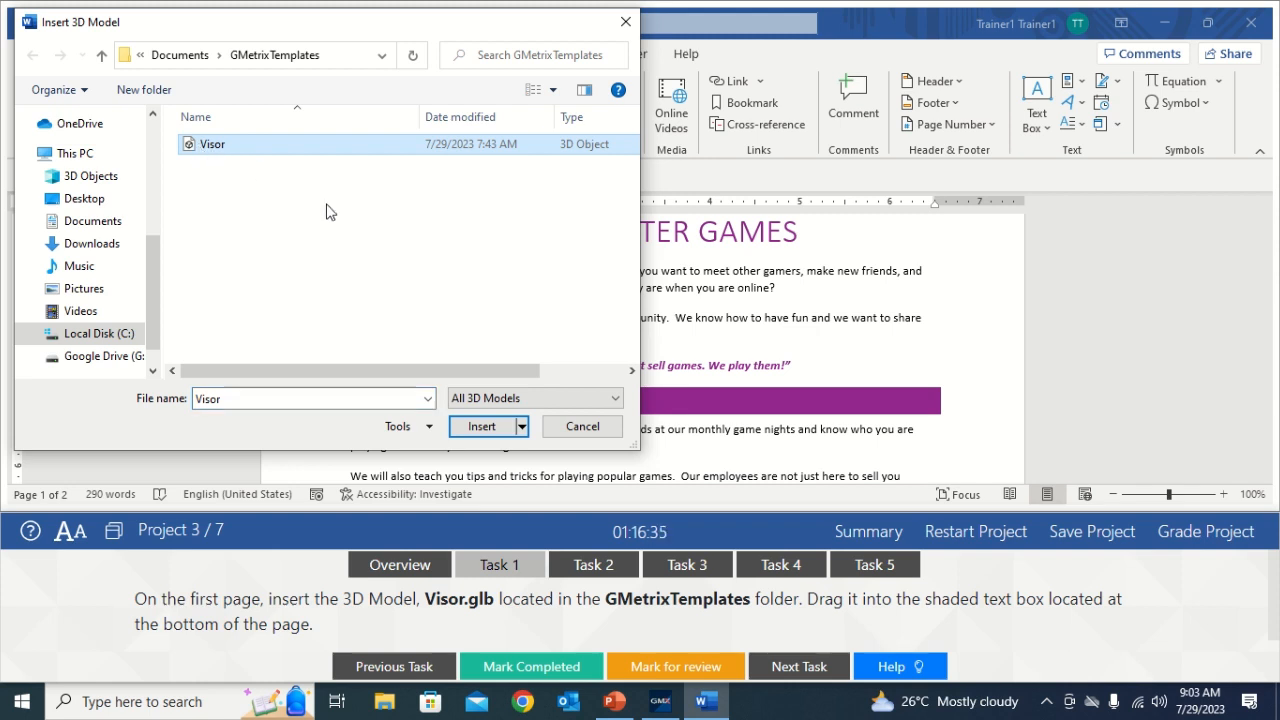
click(480, 427)
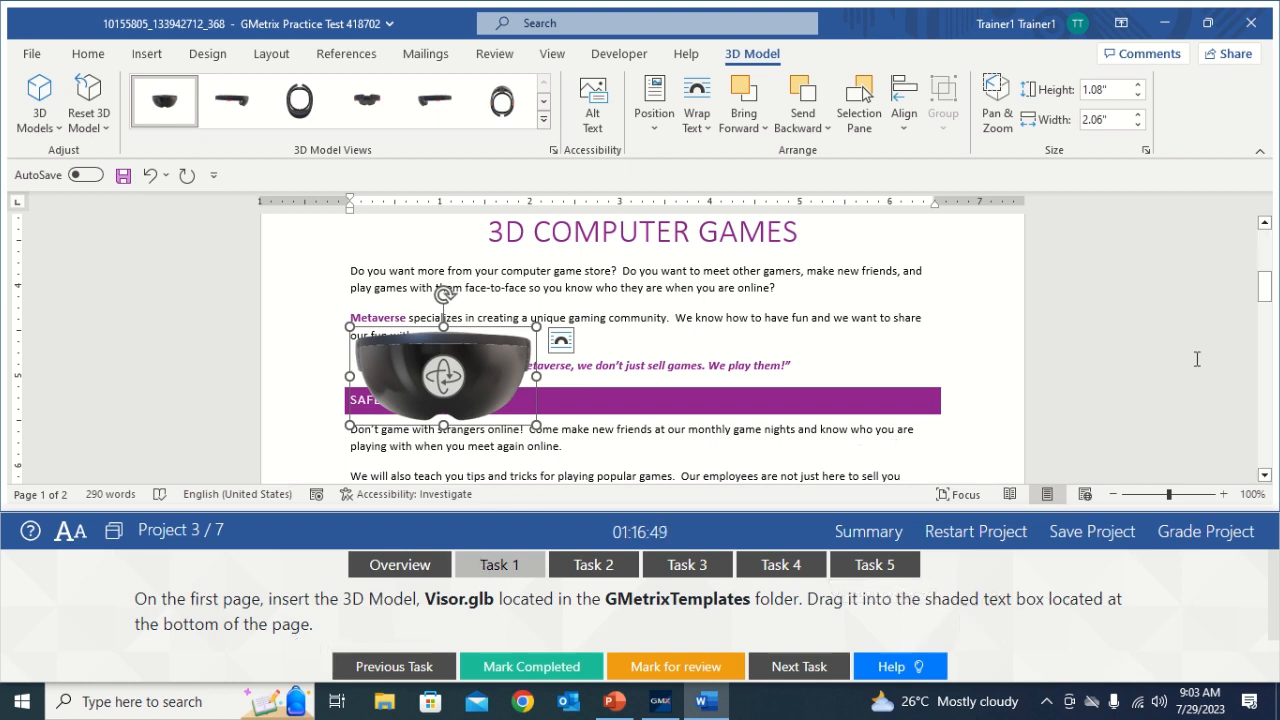
drag(1264, 288, 1263, 314)
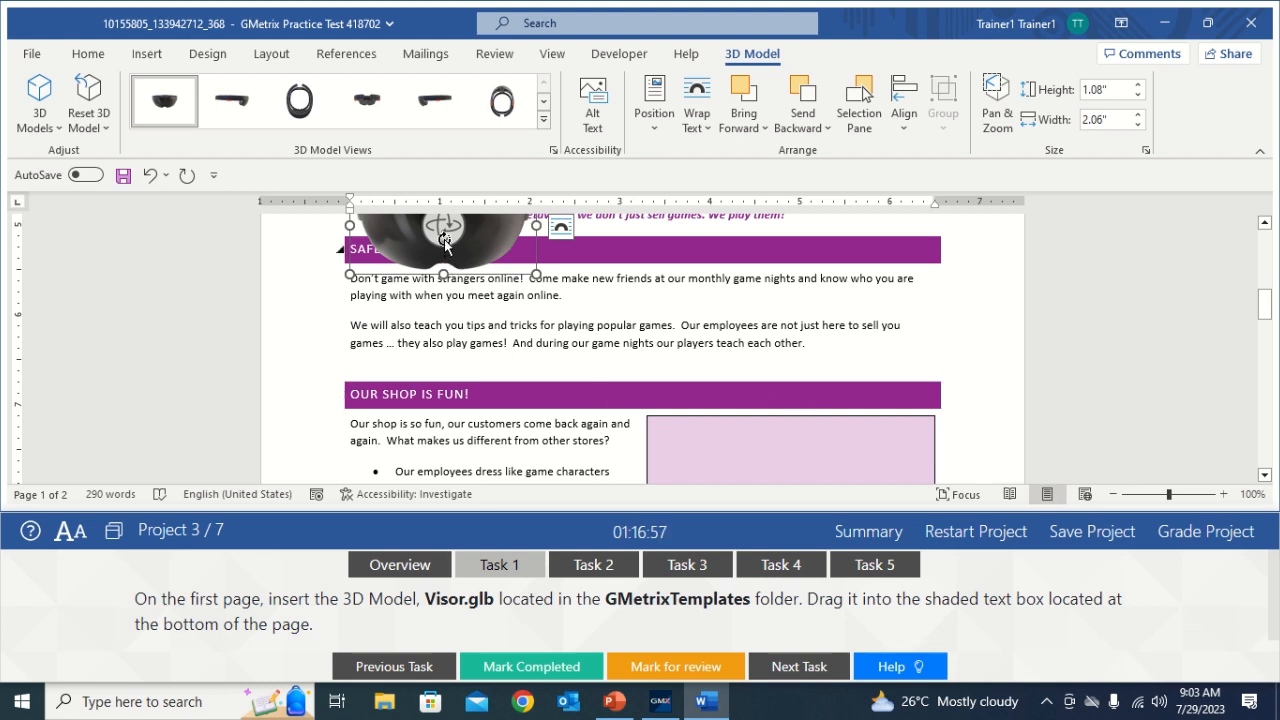
drag(444, 239, 702, 400)
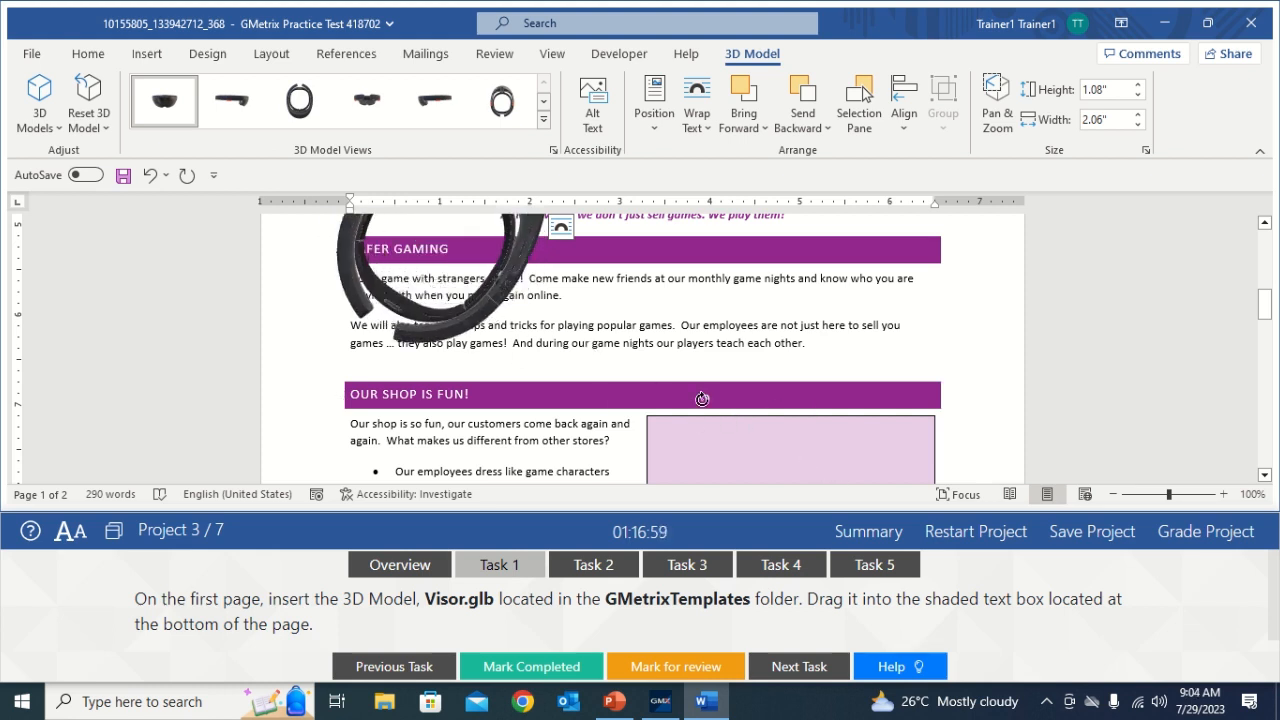
click(177, 125)
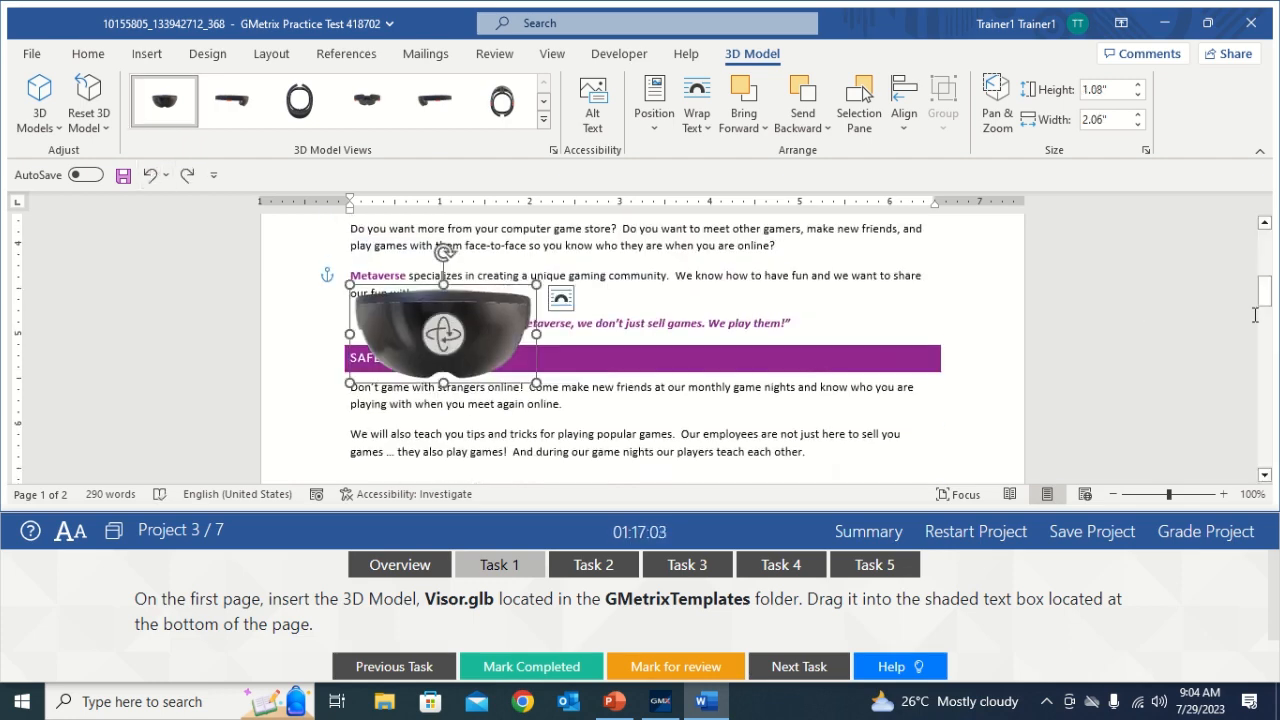
- Move the visor 3D model into the shaded text box beside the Our Shop Is Fun! text and deselect it
mouse_move(1264, 292)
mouse_down()
mouse_move(1265, 326)
mouse_move(1266, 308)
mouse_up()
mouse_move(475, 243)
mouse_down()
mouse_move(580, 331)
mouse_move(771, 391)
mouse_move(757, 420)
mouse_move(782, 443)
mouse_move(800, 410)
mouse_up()
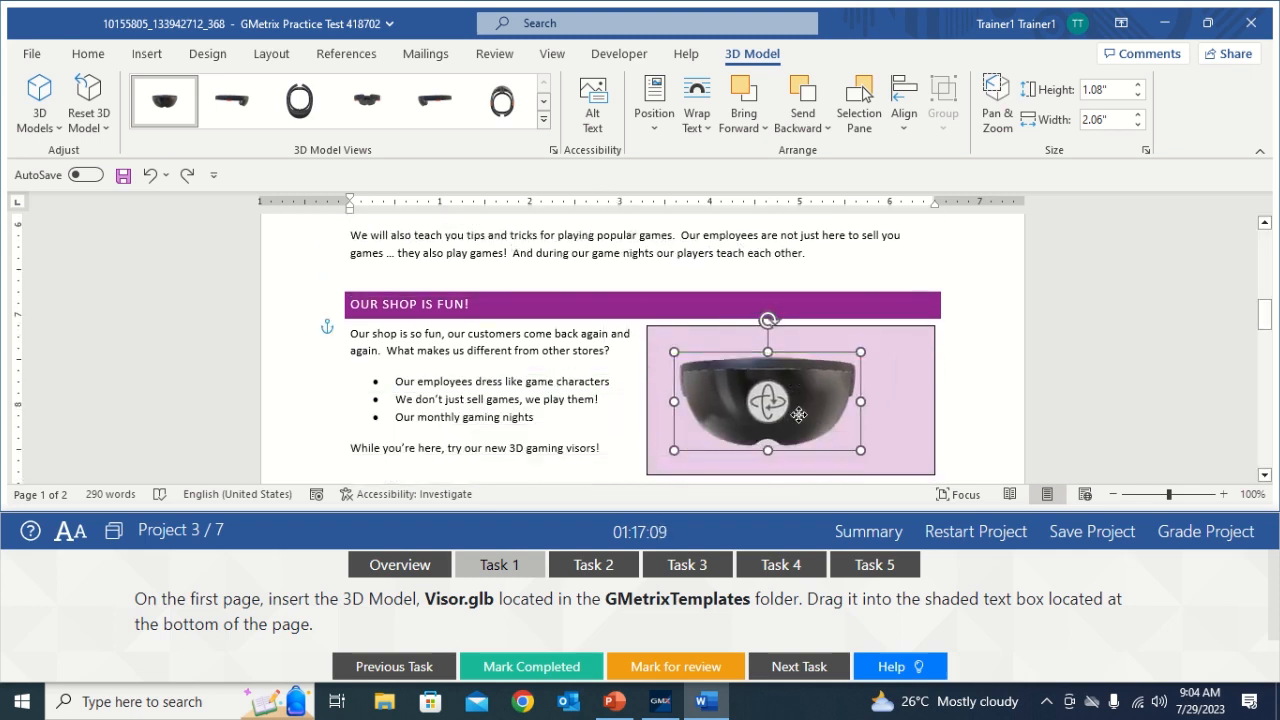
click(839, 251)
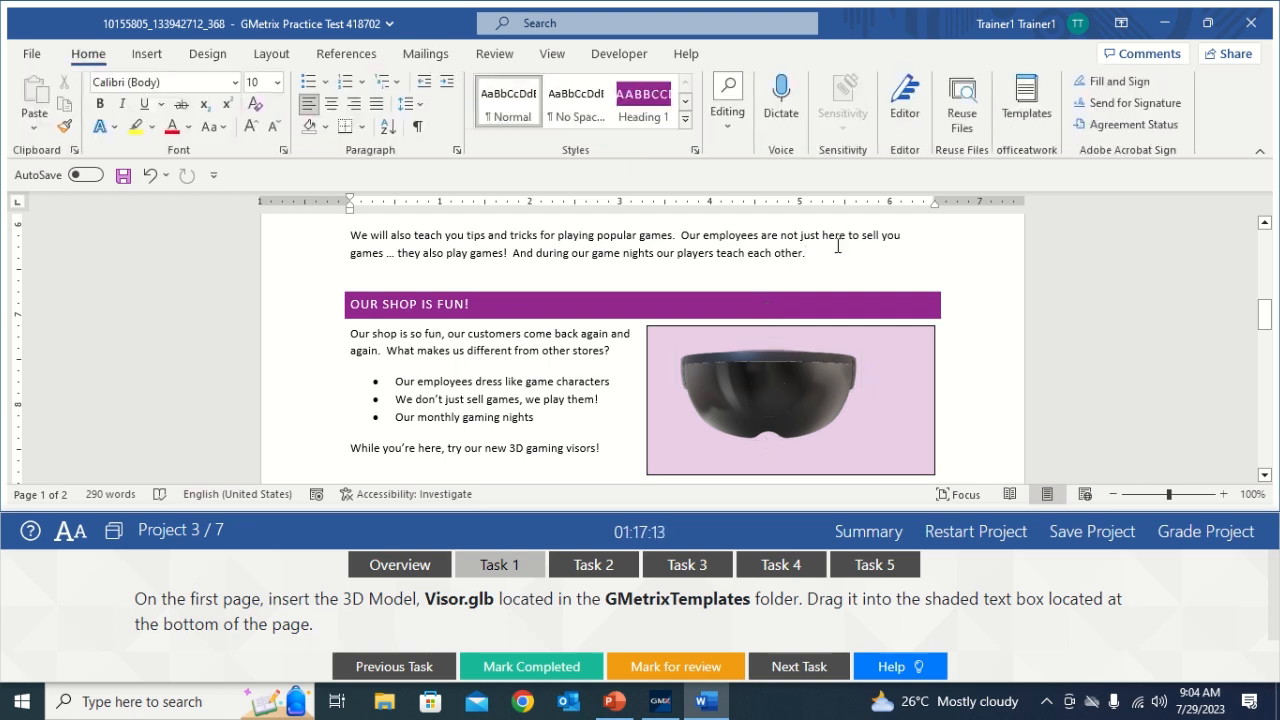
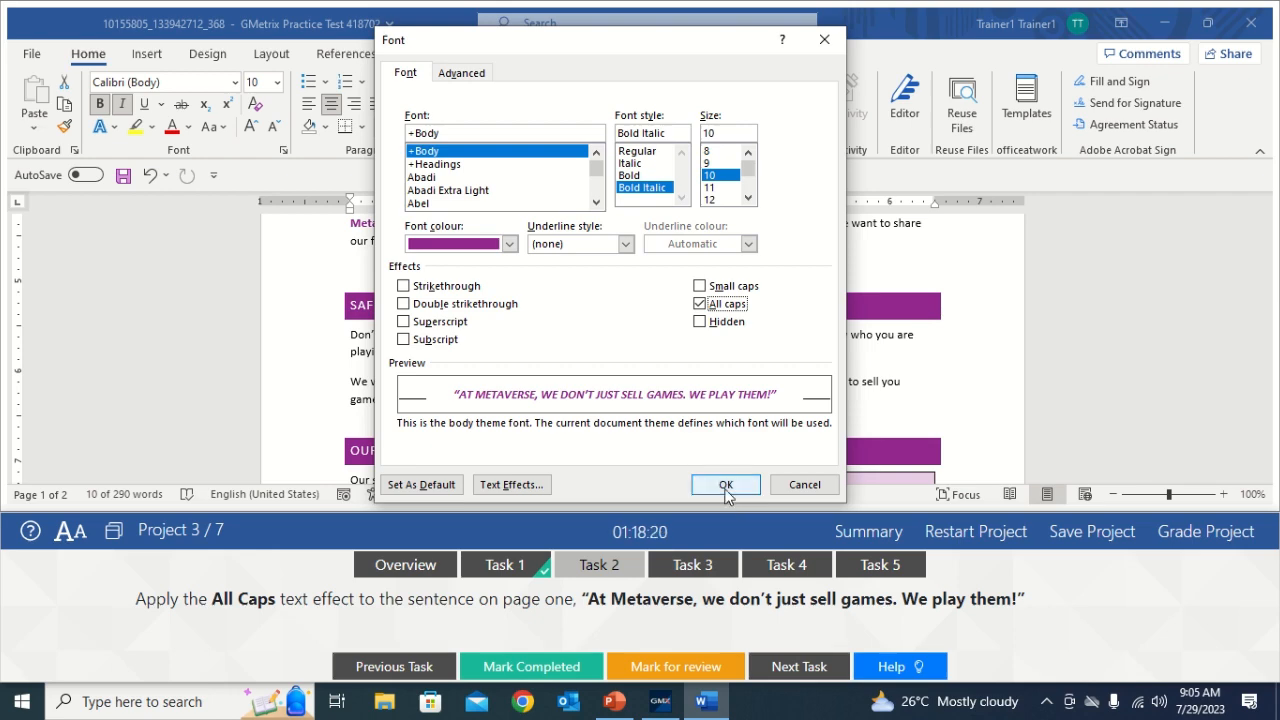
- For Task 2, apply the All caps effect to the selected Metaverse quote sentence and mark the task completed
click(727, 485)
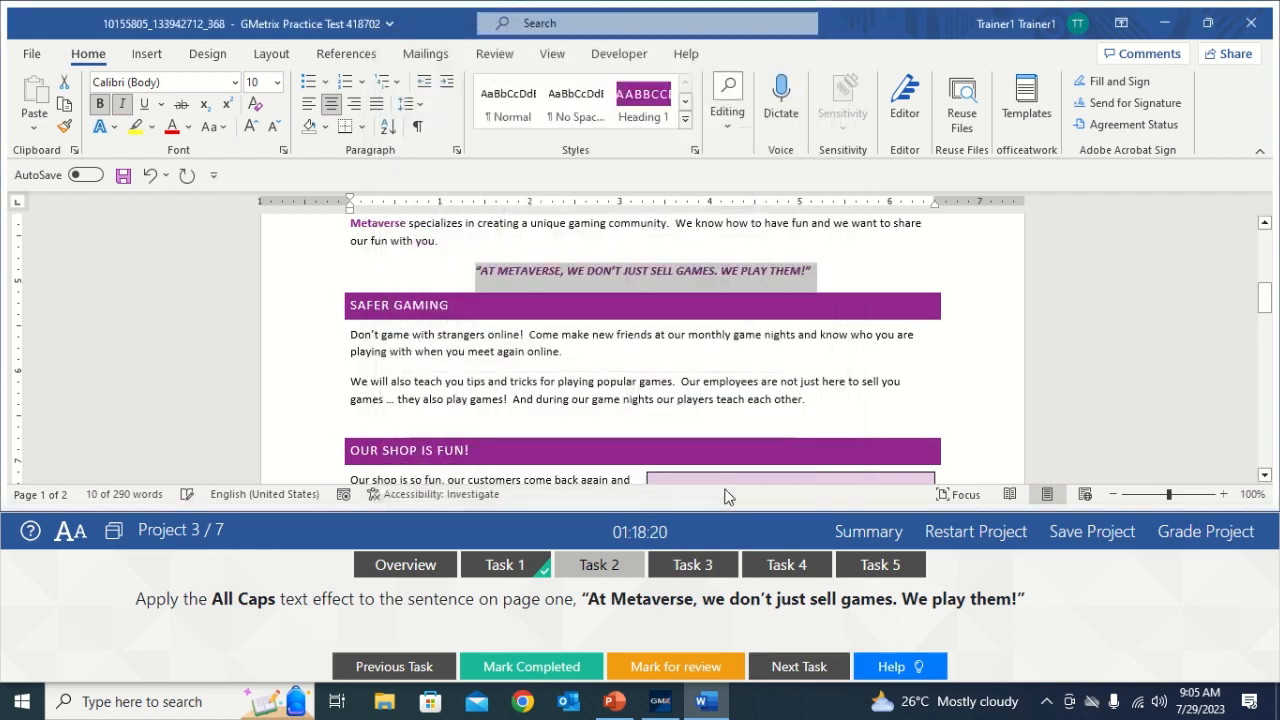
click(772, 385)
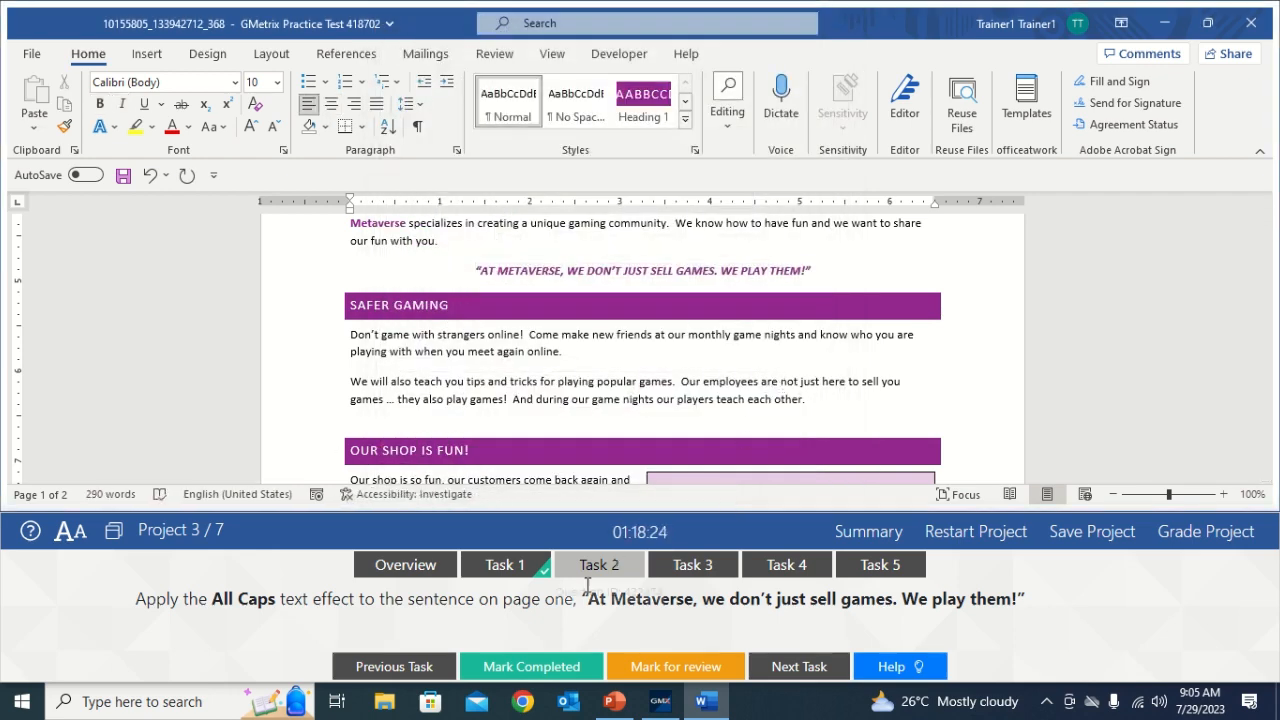
click(537, 675)
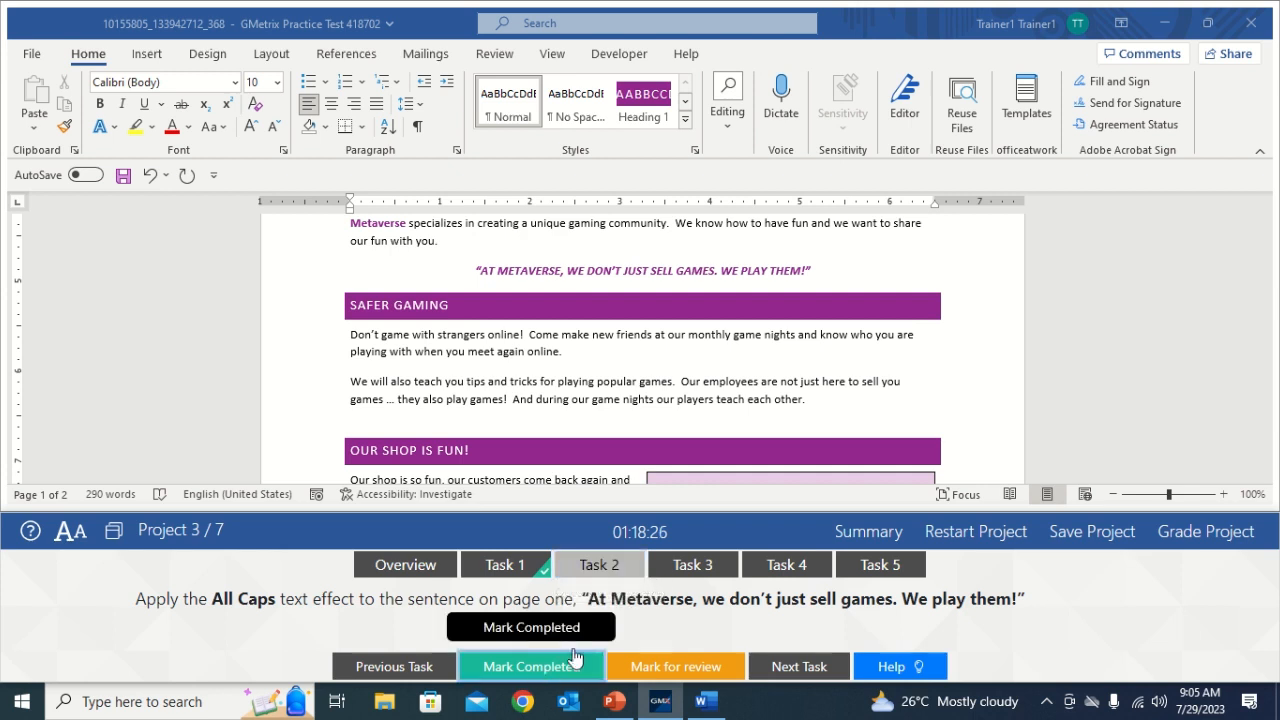
- For Task 3, merge all cells of the More of Our Most Popular Games! table into one cell and mark the task completed
click(697, 566)
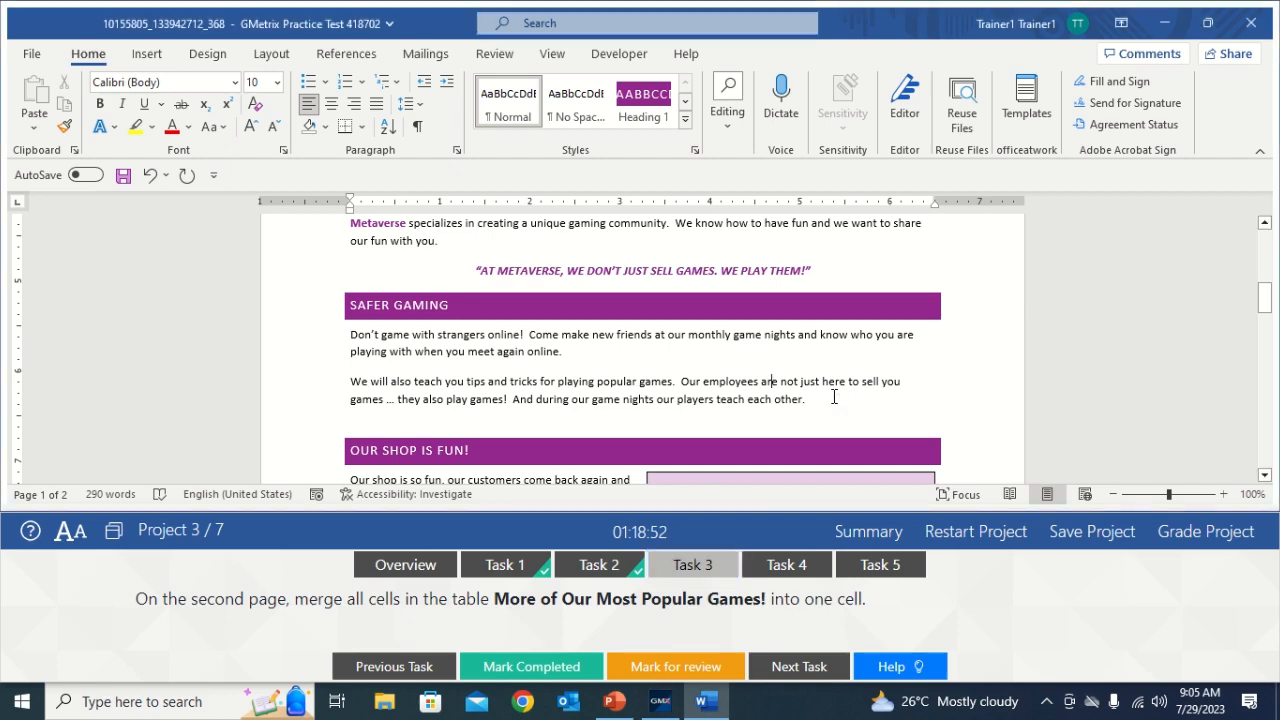
drag(1264, 298, 1266, 372)
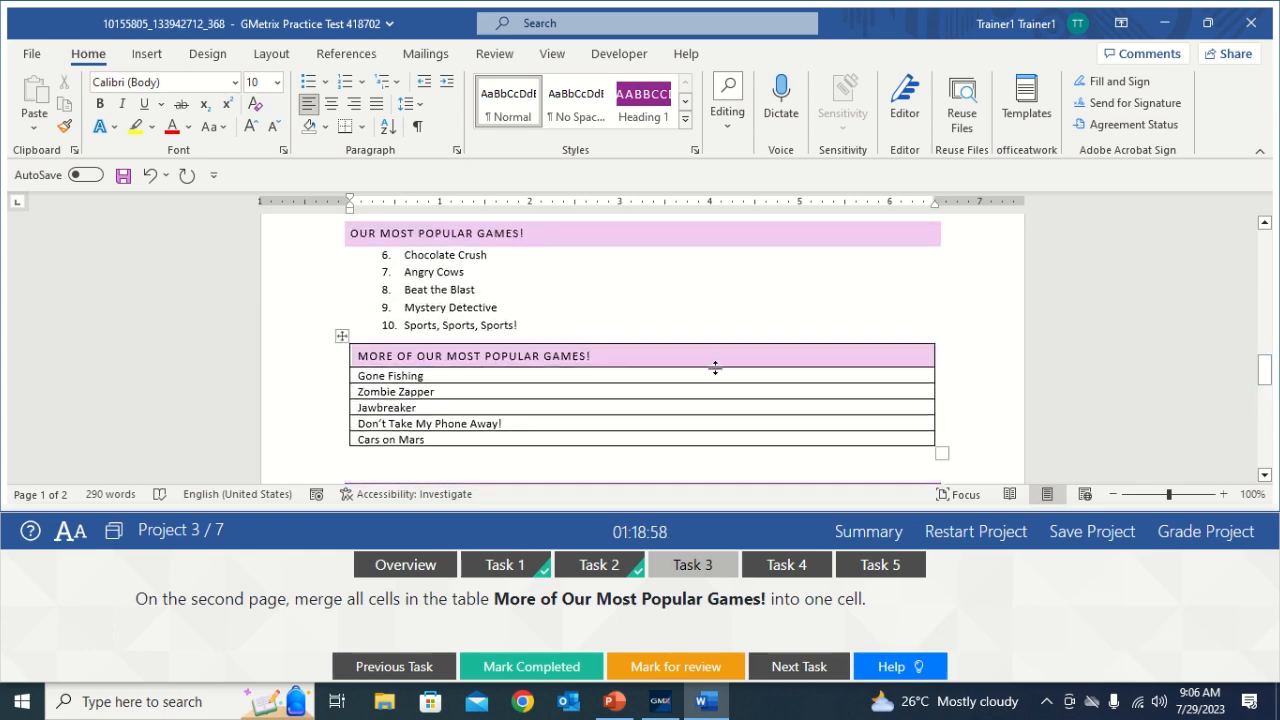
click(341, 336)
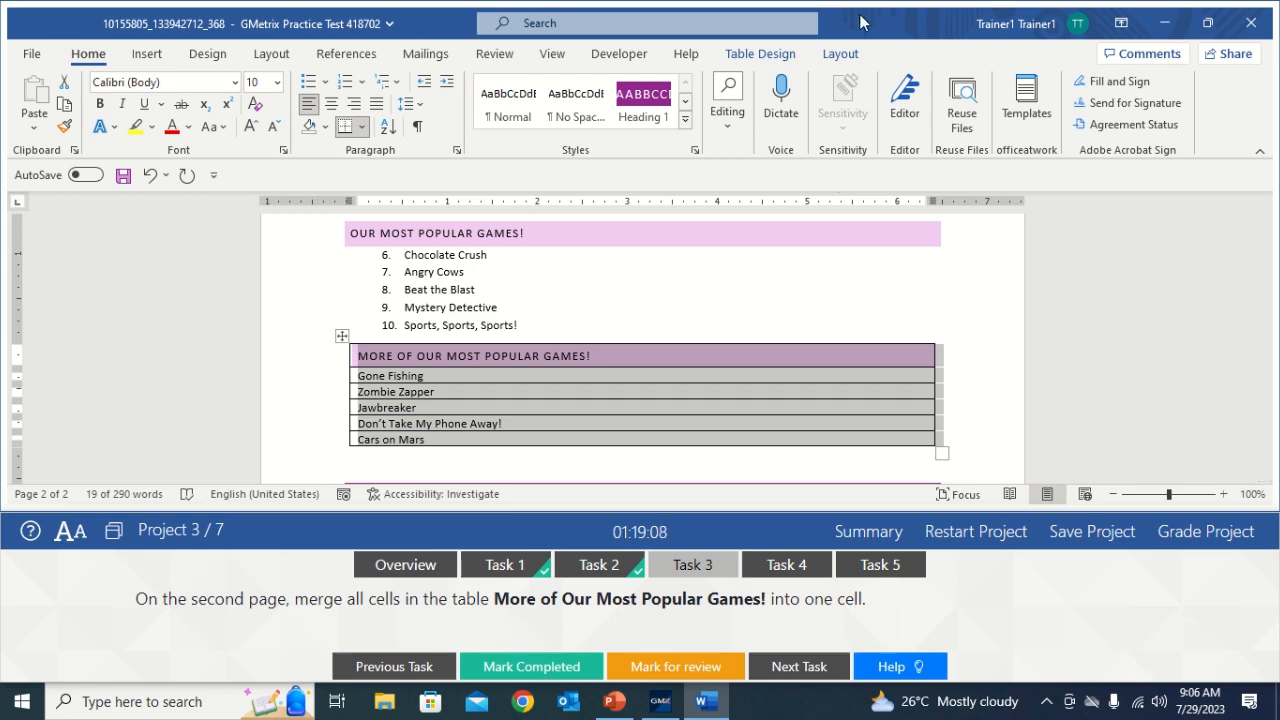
click(838, 56)
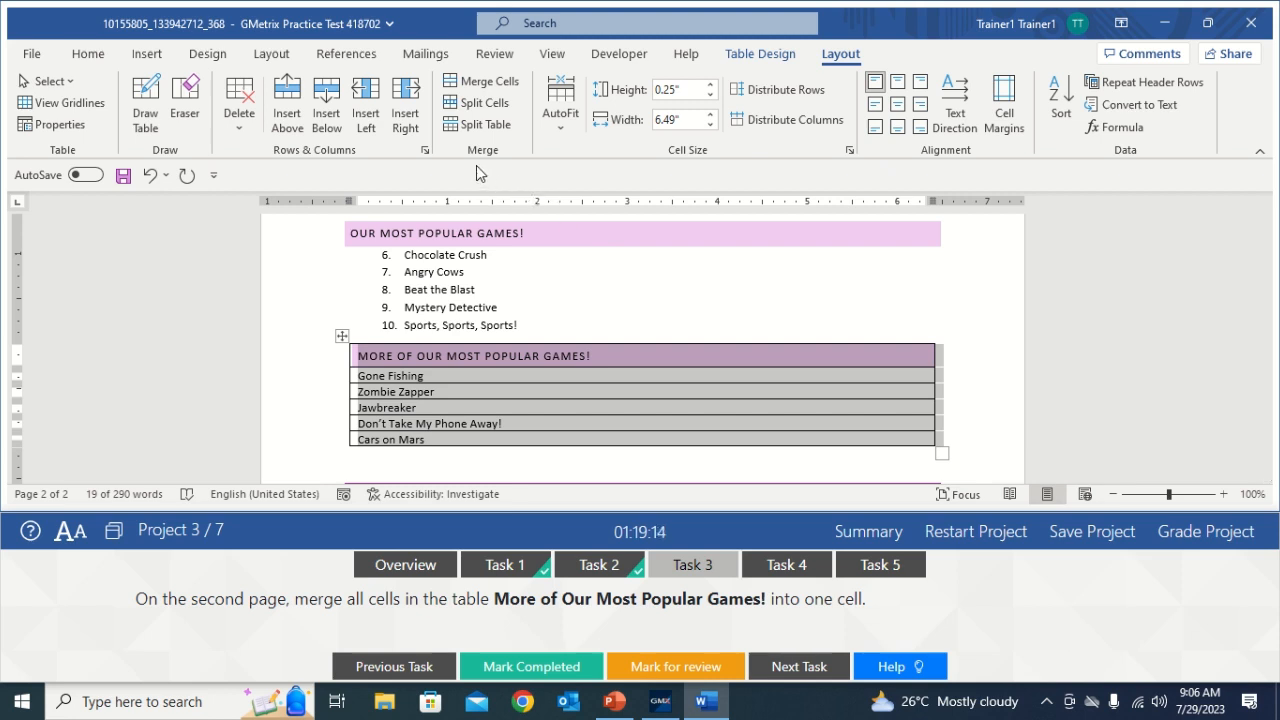
click(481, 85)
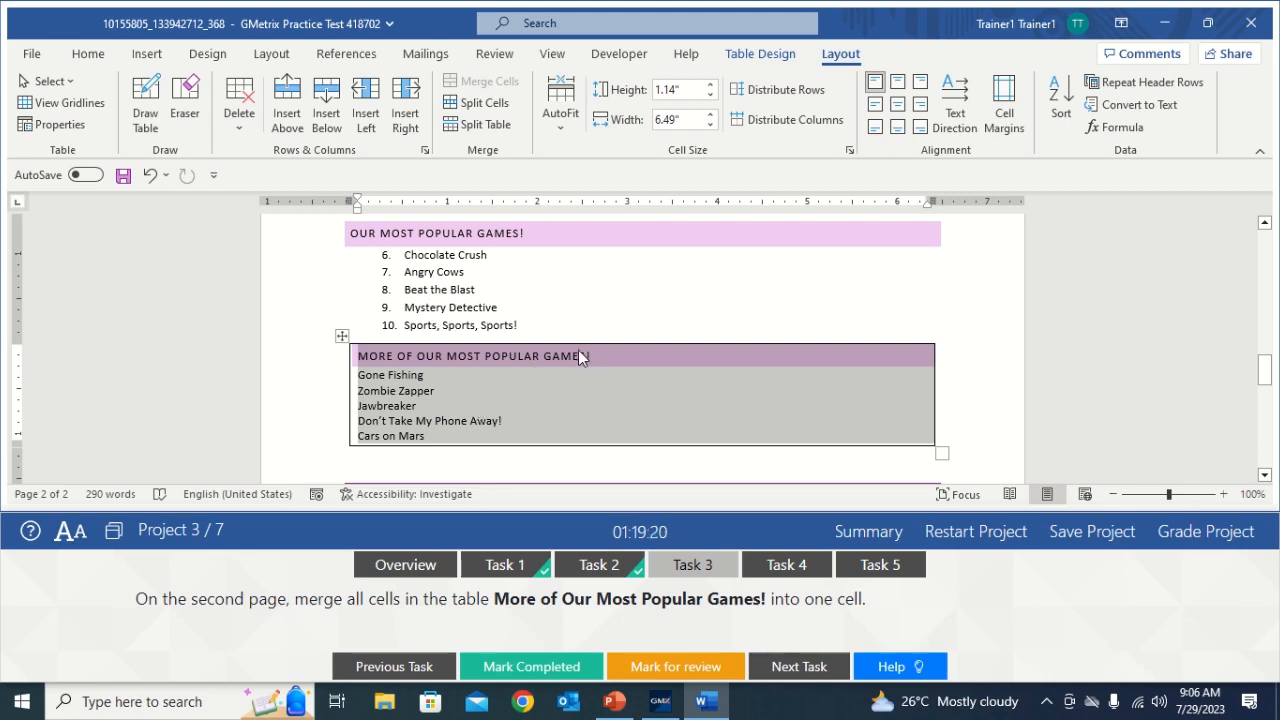
click(562, 318)
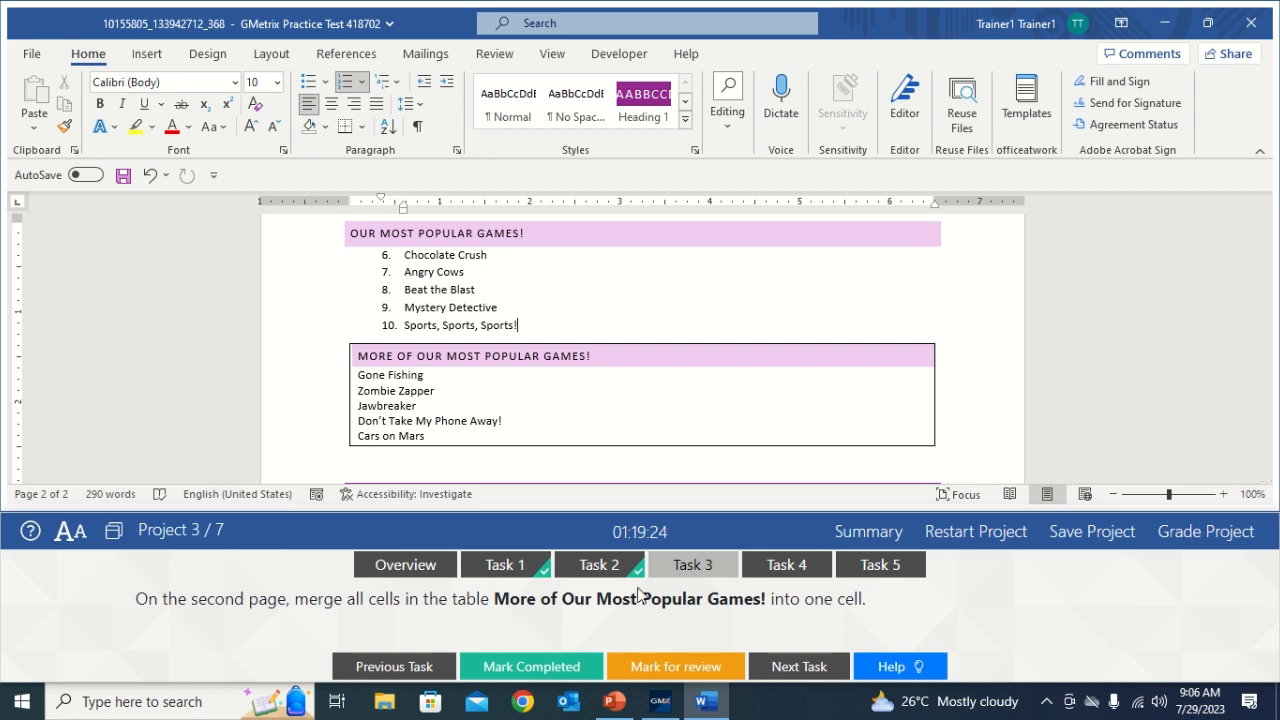
click(556, 667)
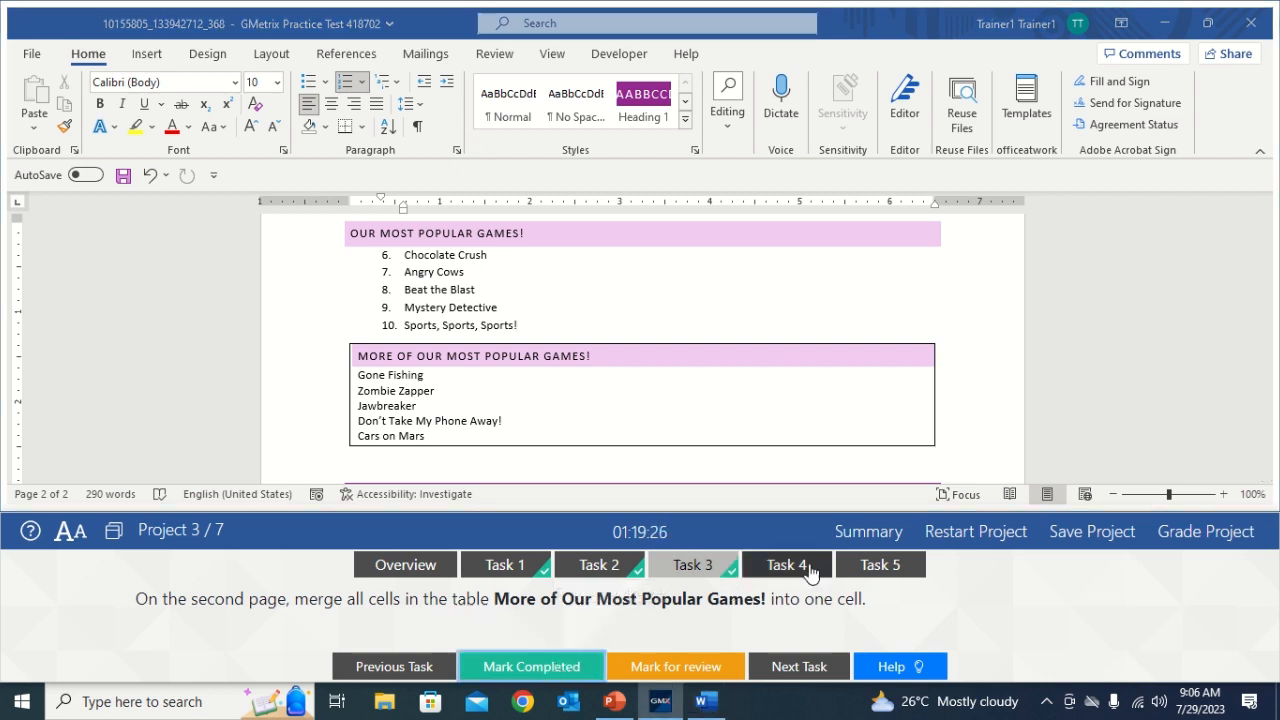
- For Task 4, restart the Our Most Popular Games! list as a new list numbered from 1 and mark the task completed
click(800, 568)
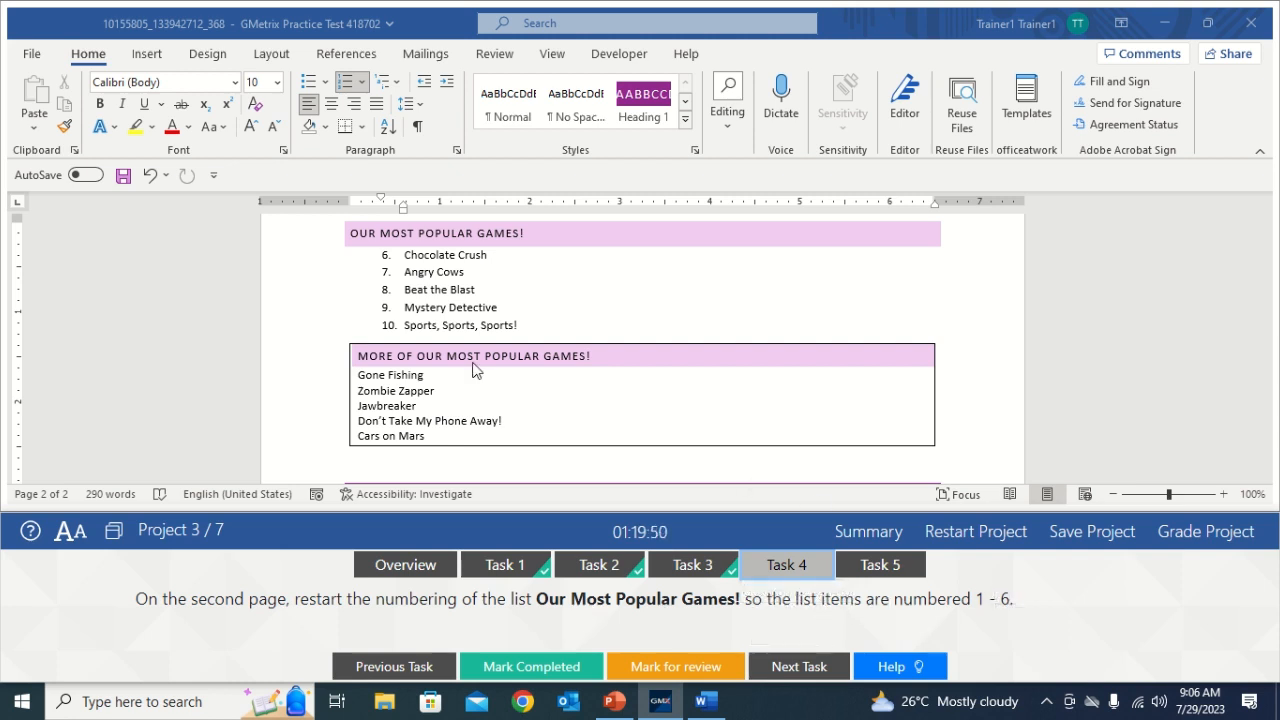
click(399, 257)
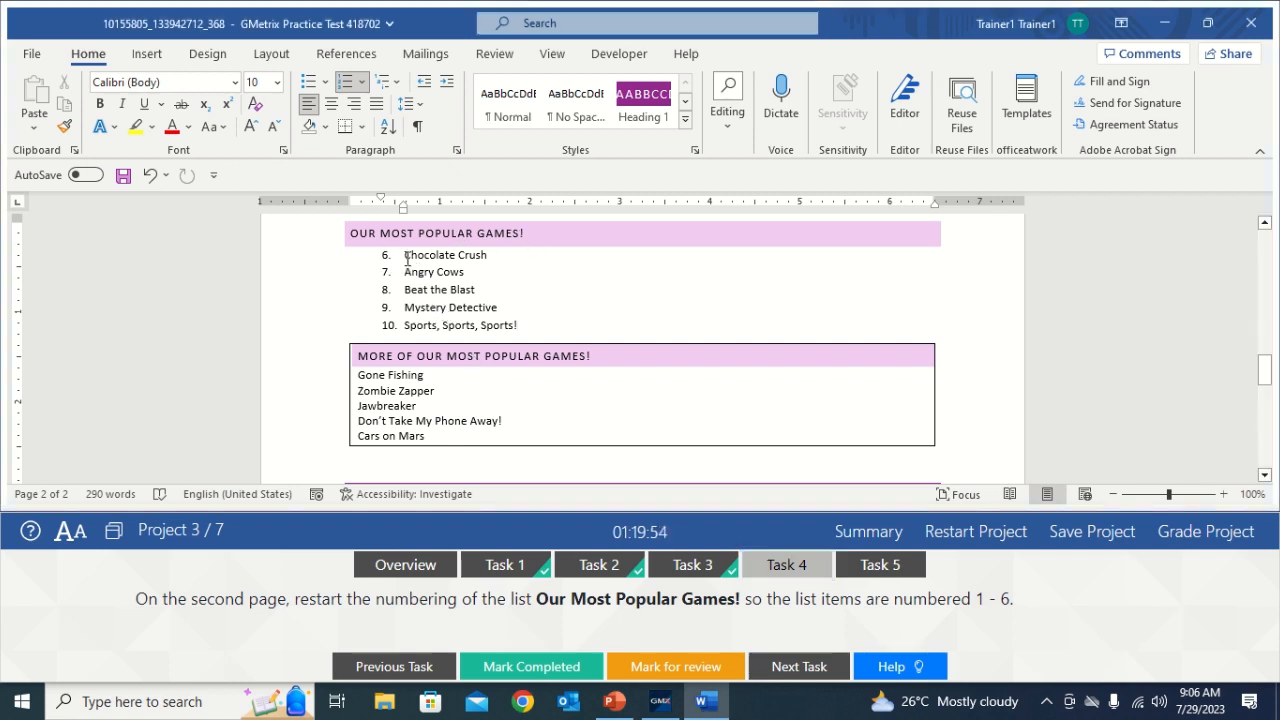
drag(405, 257, 475, 333)
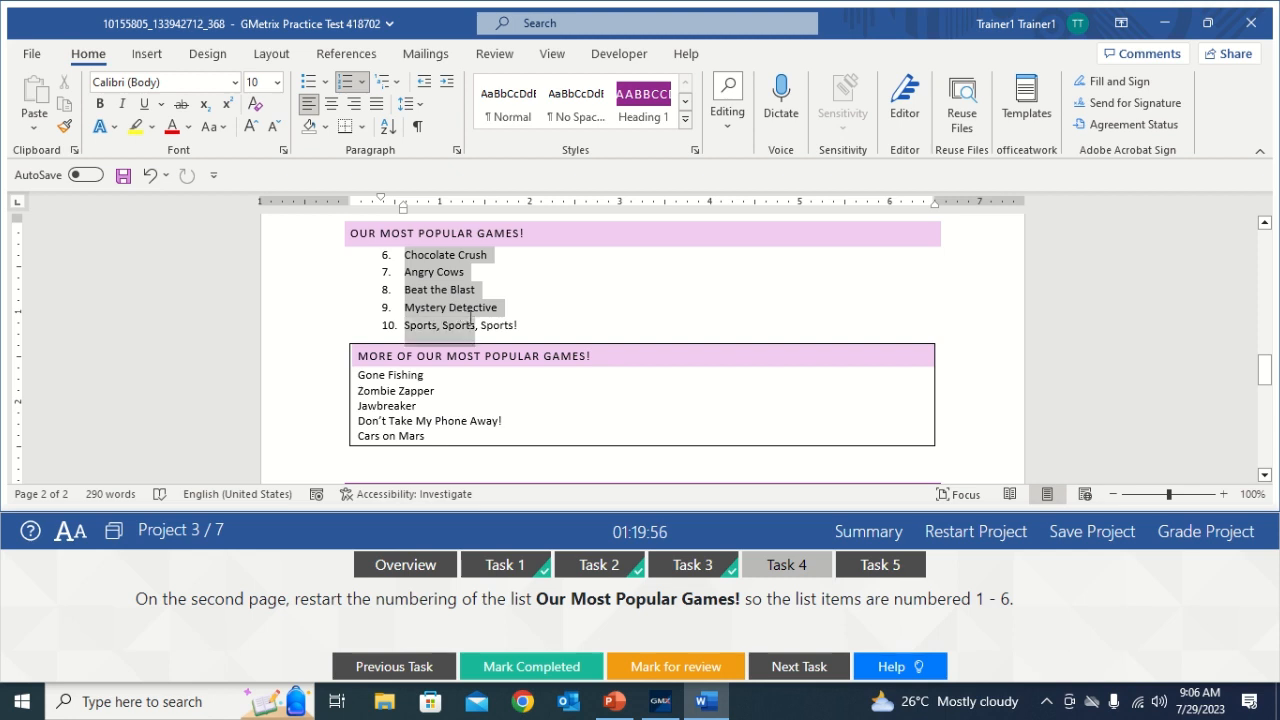
click(387, 258)
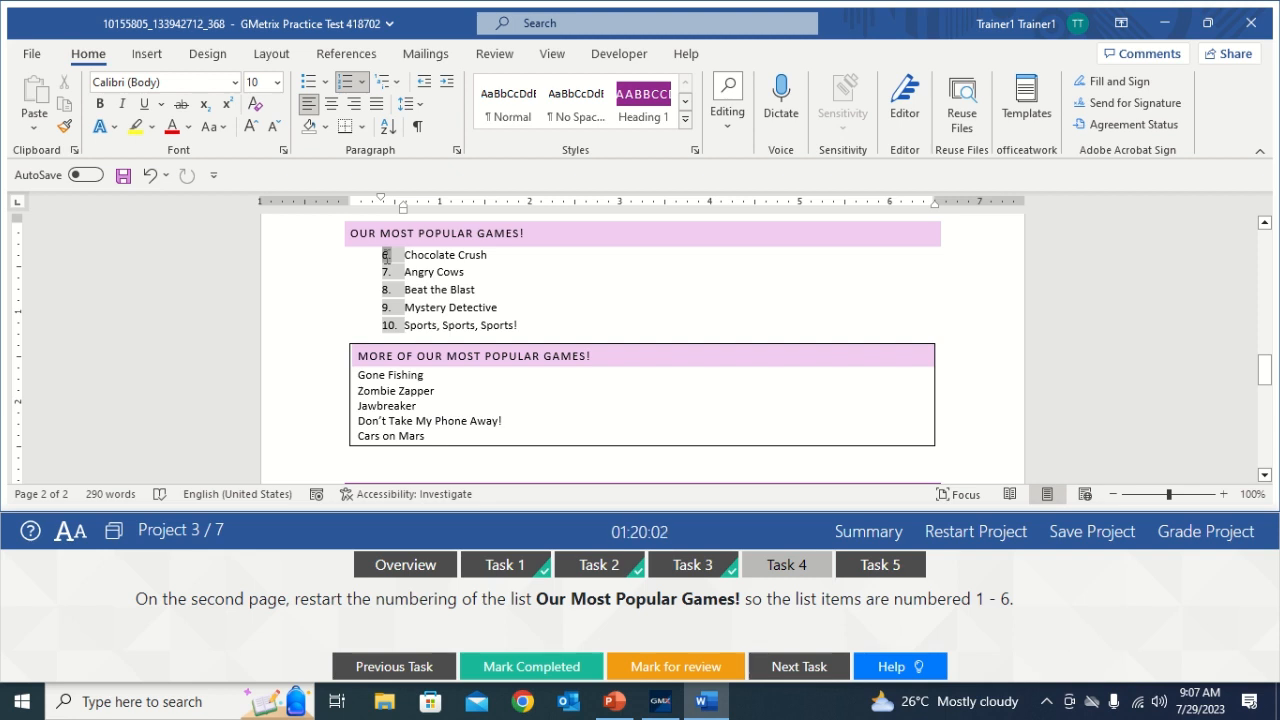
right_click(386, 258)
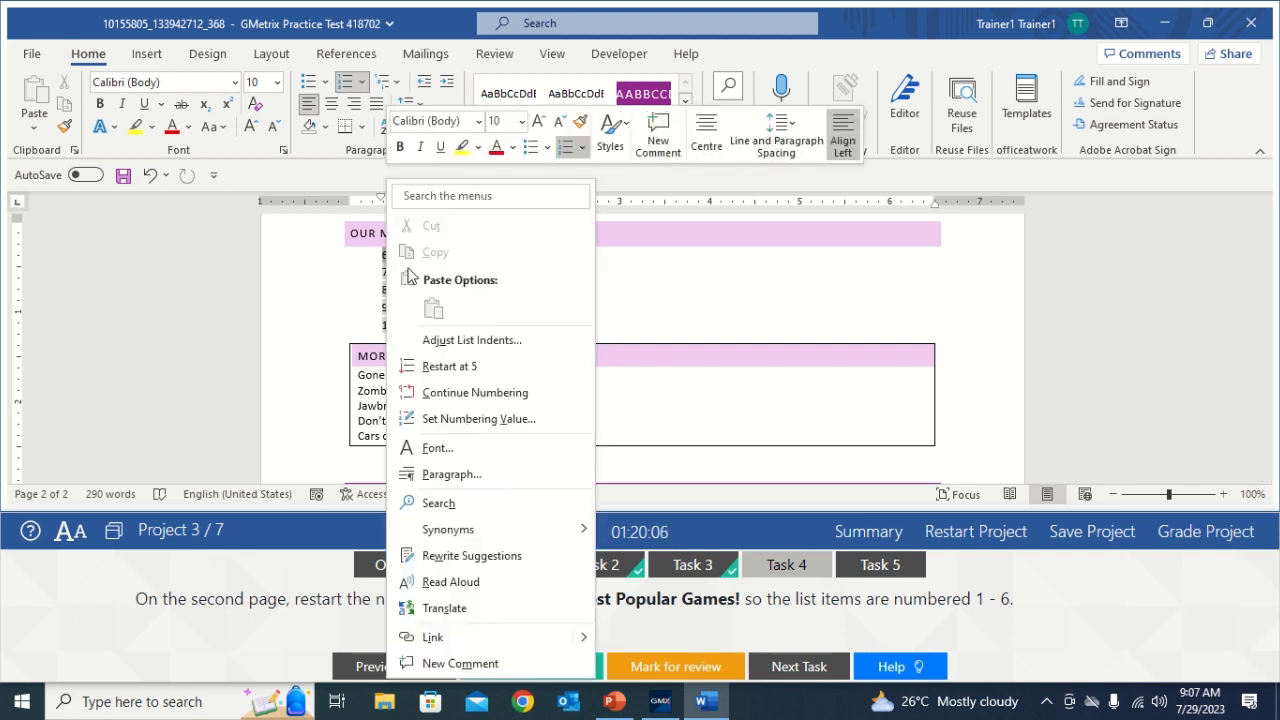
click(465, 421)
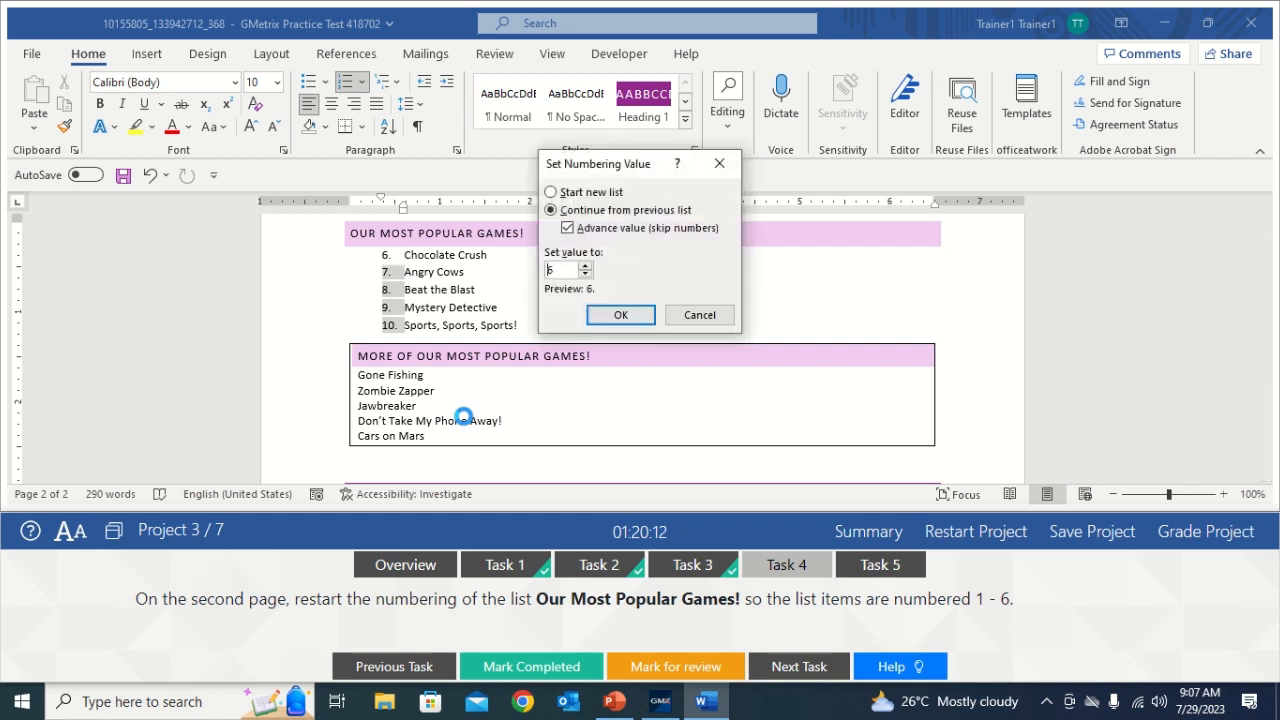
click(550, 193)
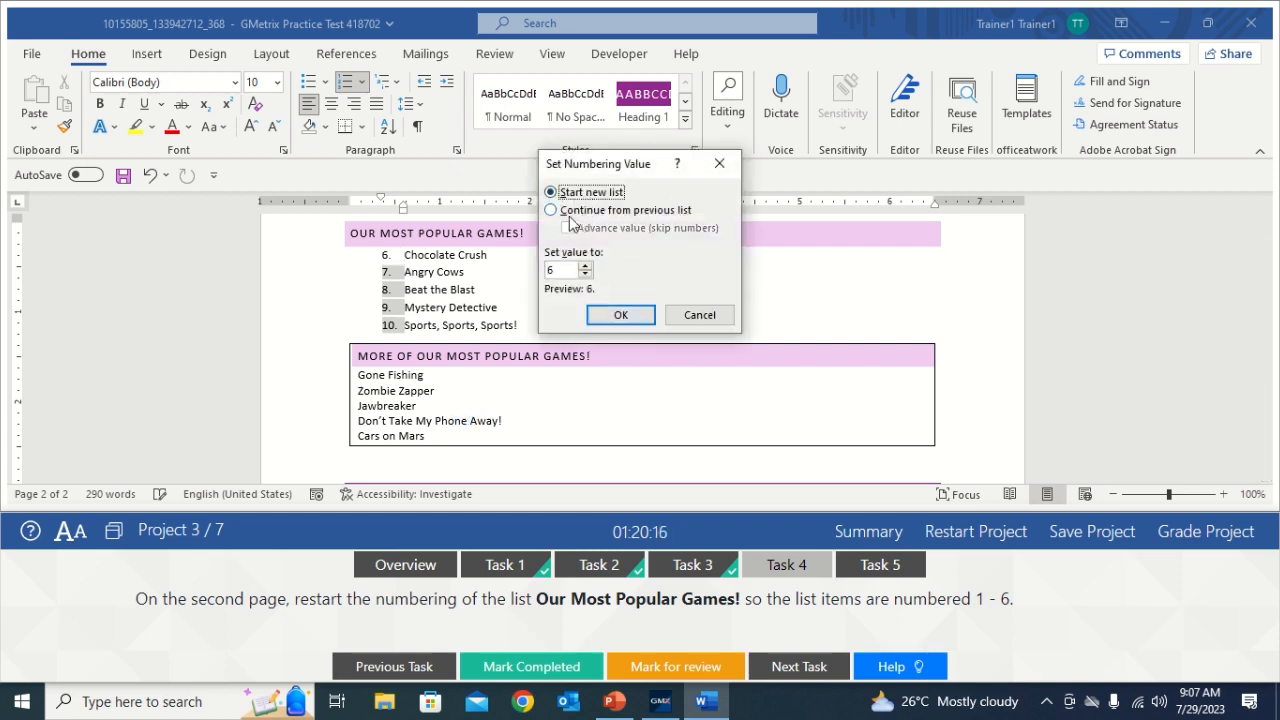
click(586, 274)
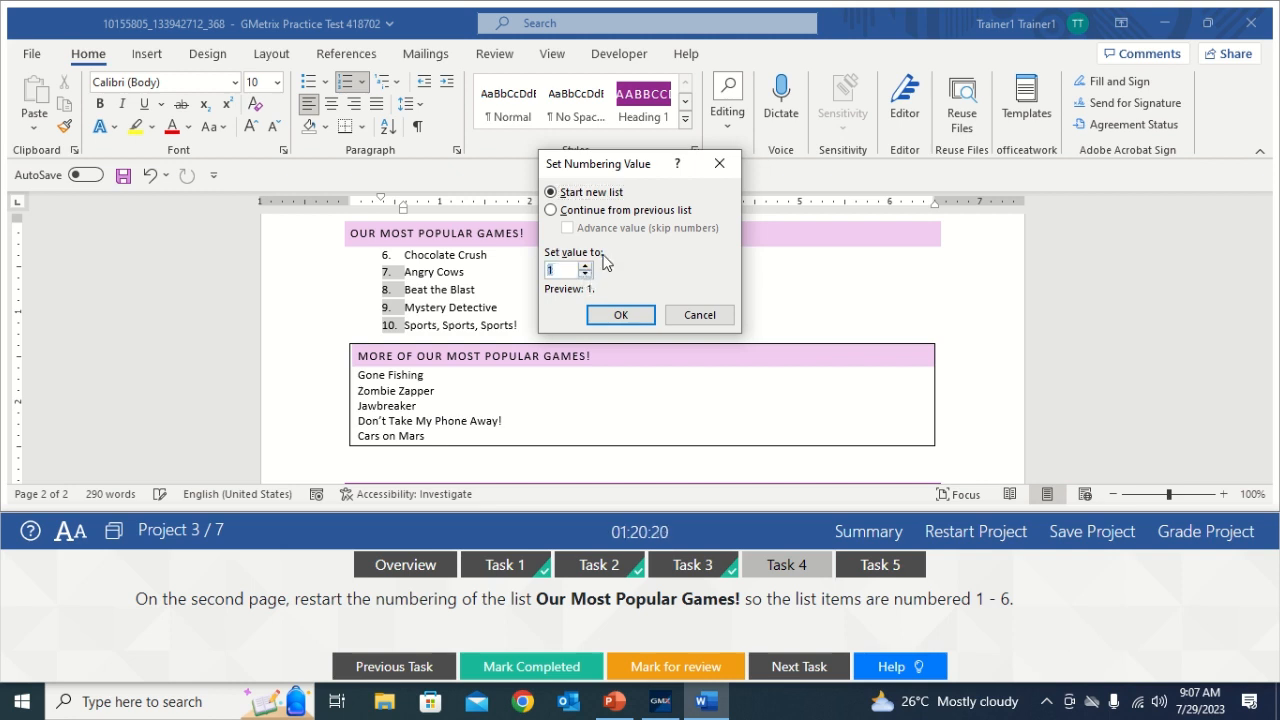
click(619, 315)
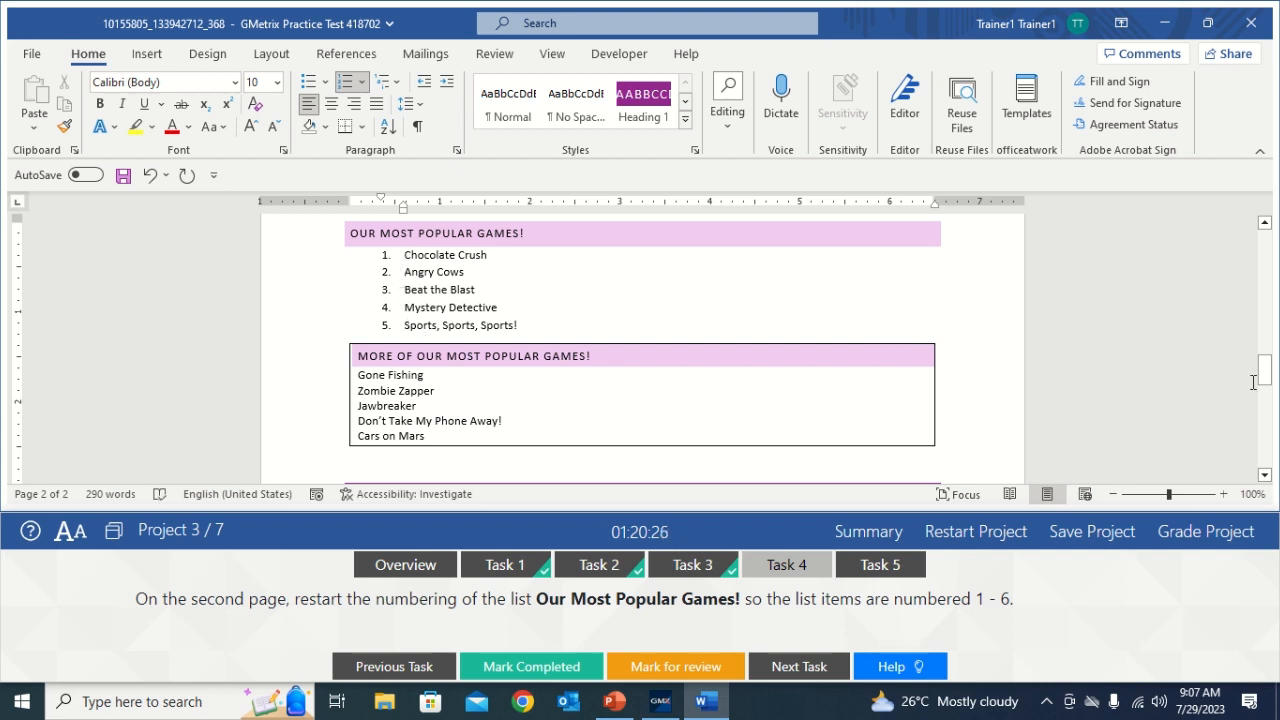
mouse_move(1264, 372)
mouse_down()
mouse_move(1264, 388)
mouse_move(1260, 375)
mouse_up()
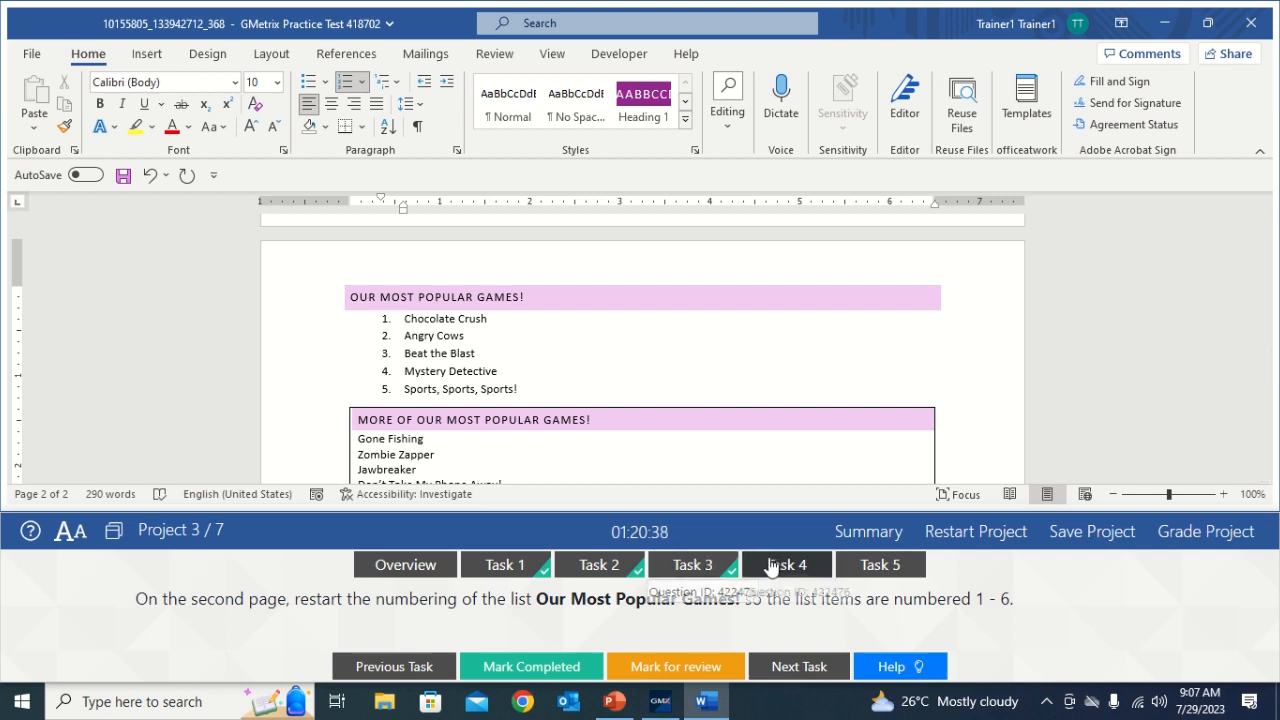
click(563, 667)
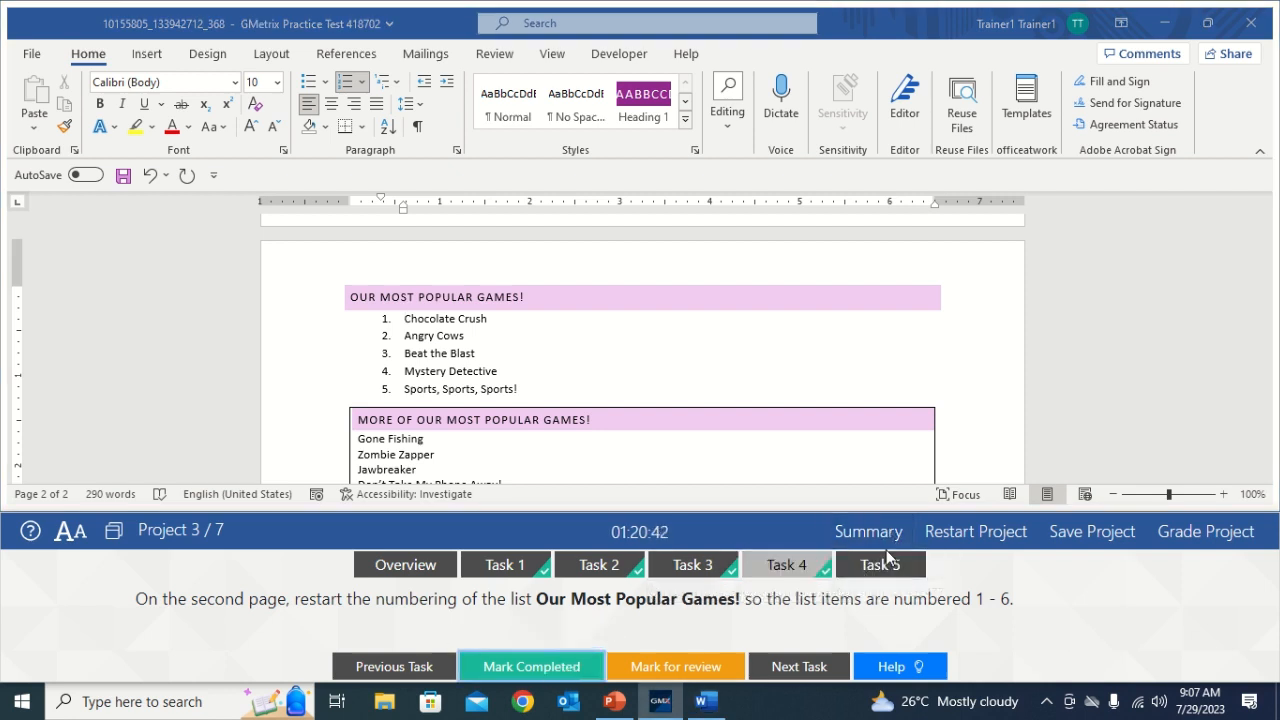
- Open Task 5 and start background removal on the game character illustration beside the Contact Us address
click(878, 566)
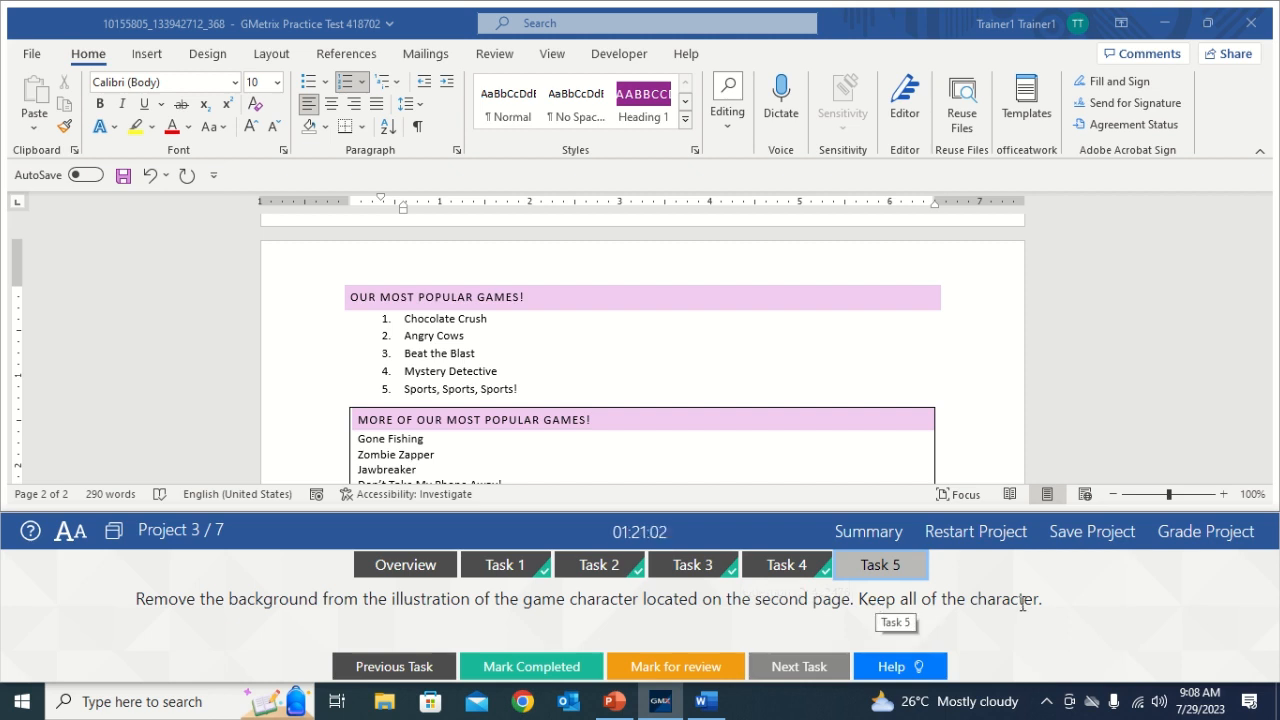
click(841, 356)
drag(1266, 369, 1272, 420)
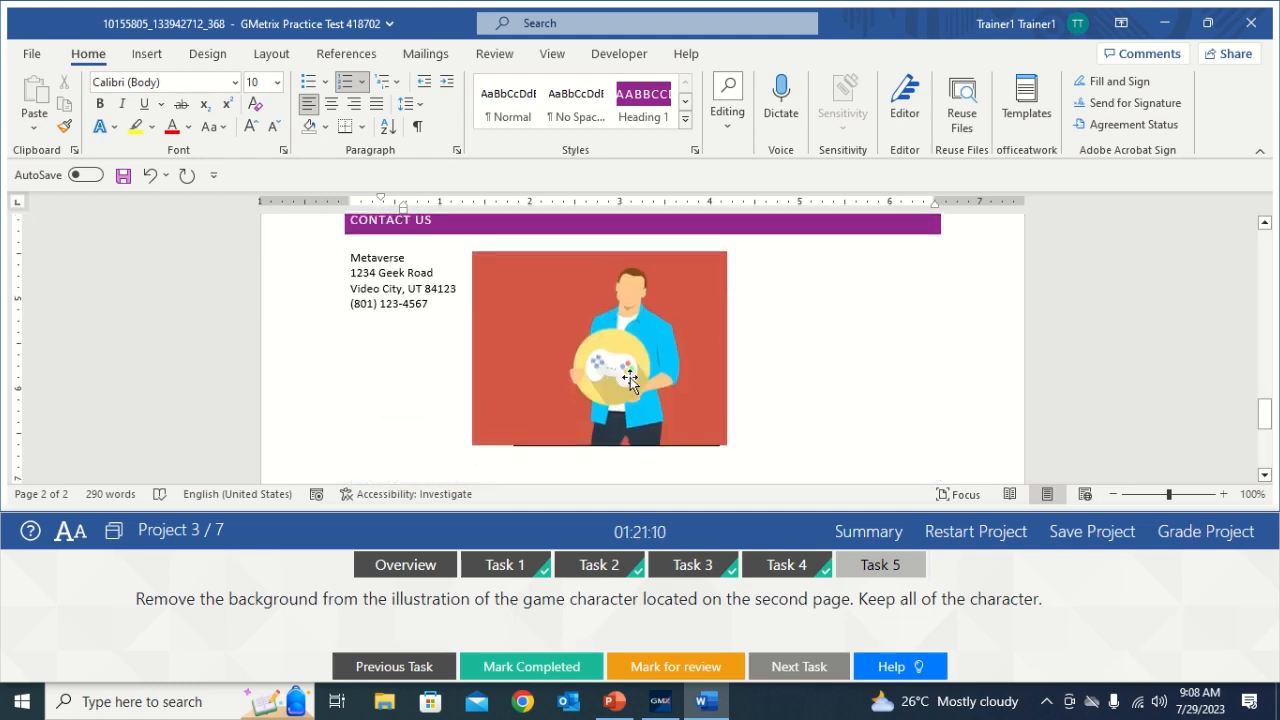
click(692, 372)
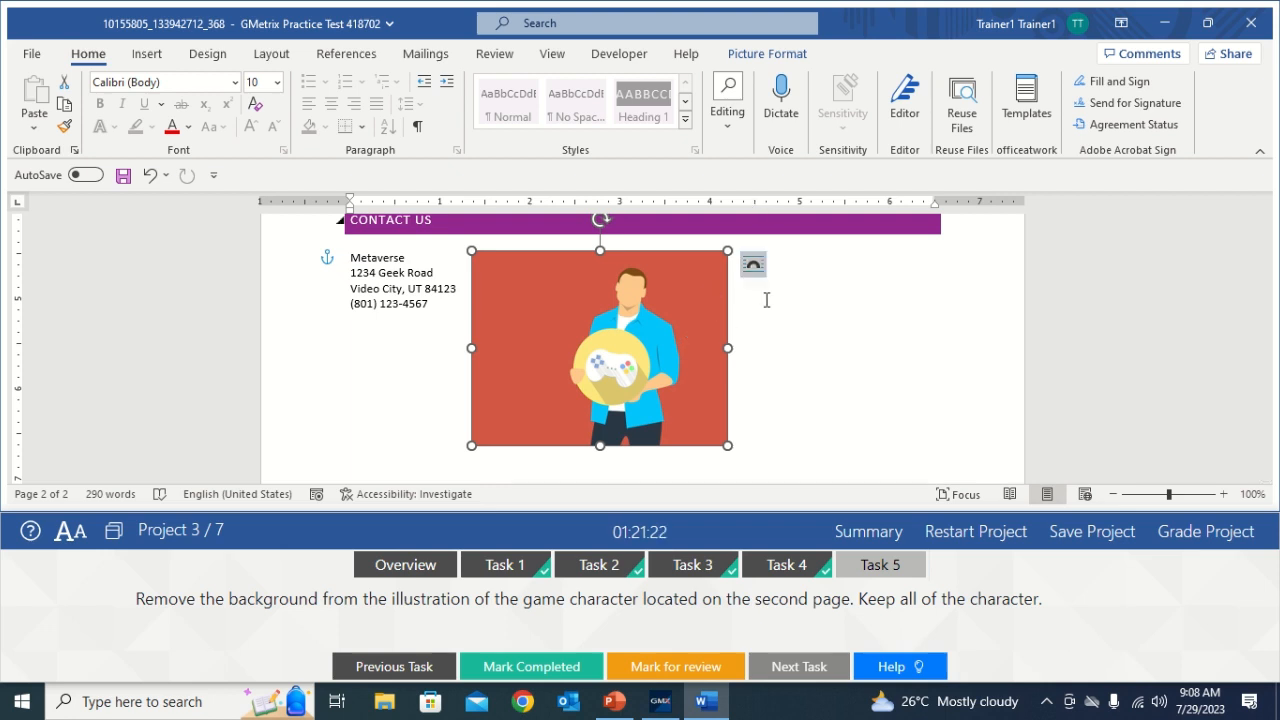
click(760, 334)
click(712, 357)
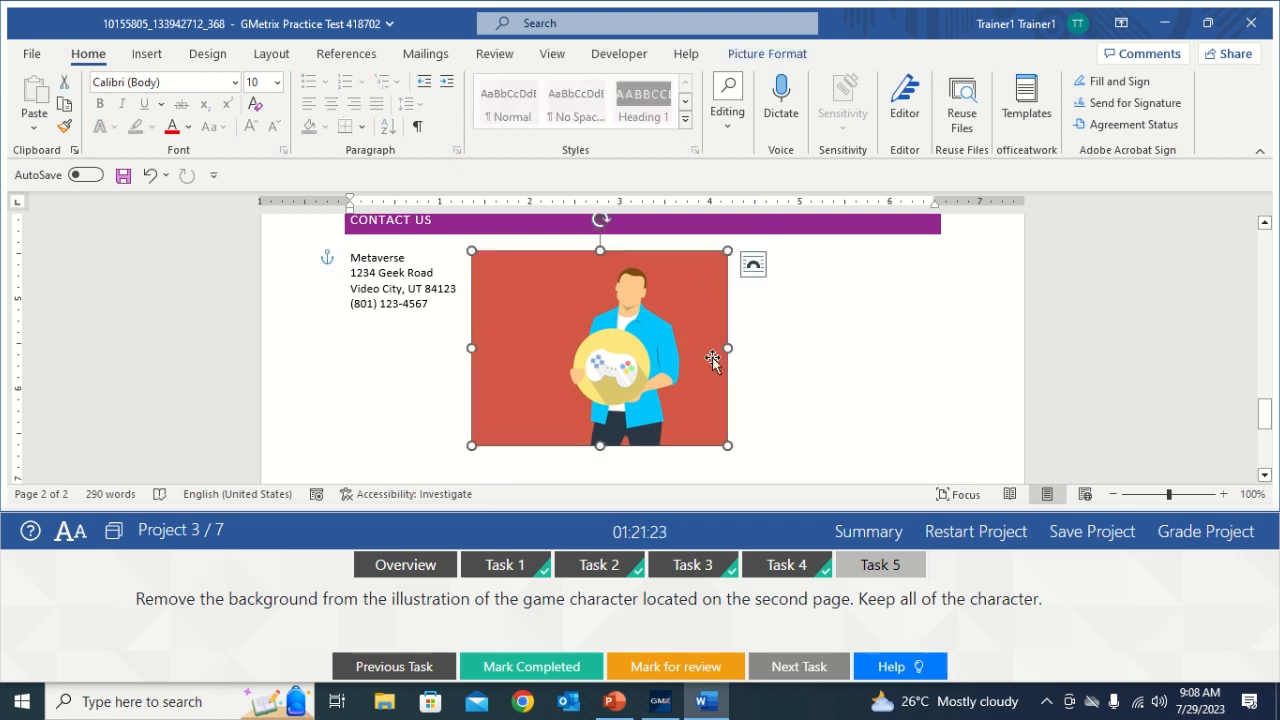
click(766, 56)
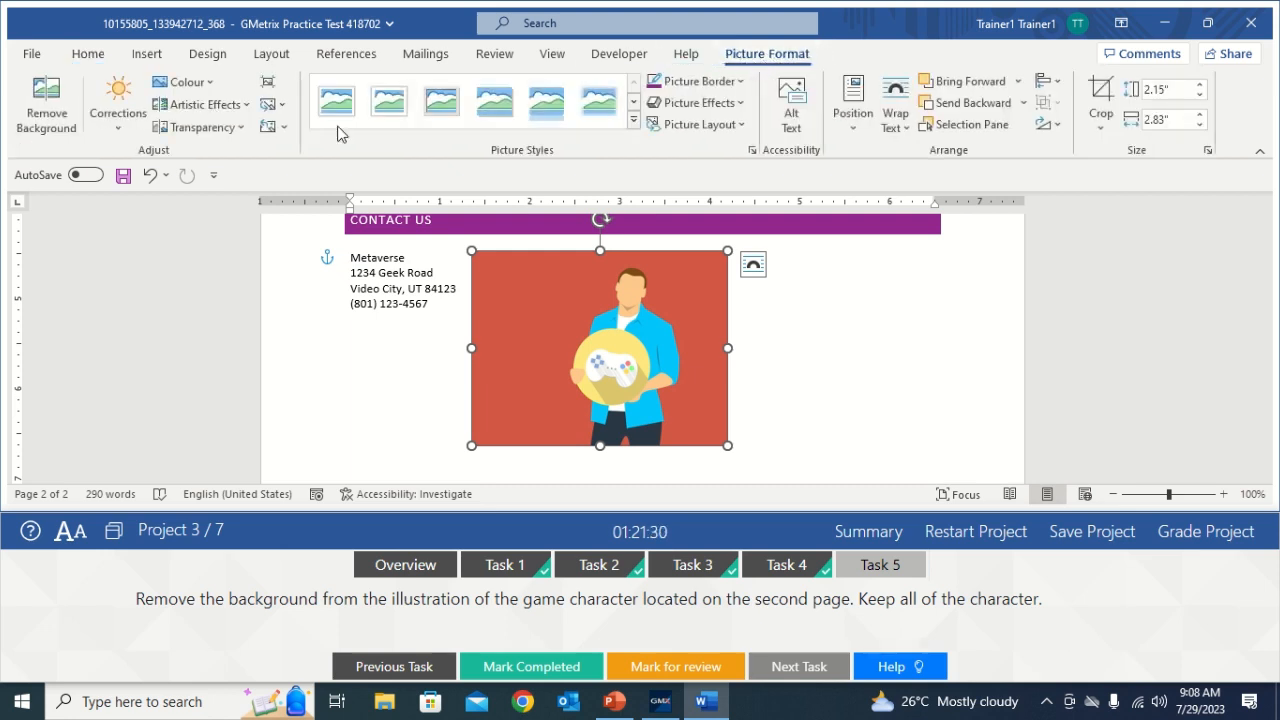
click(58, 126)
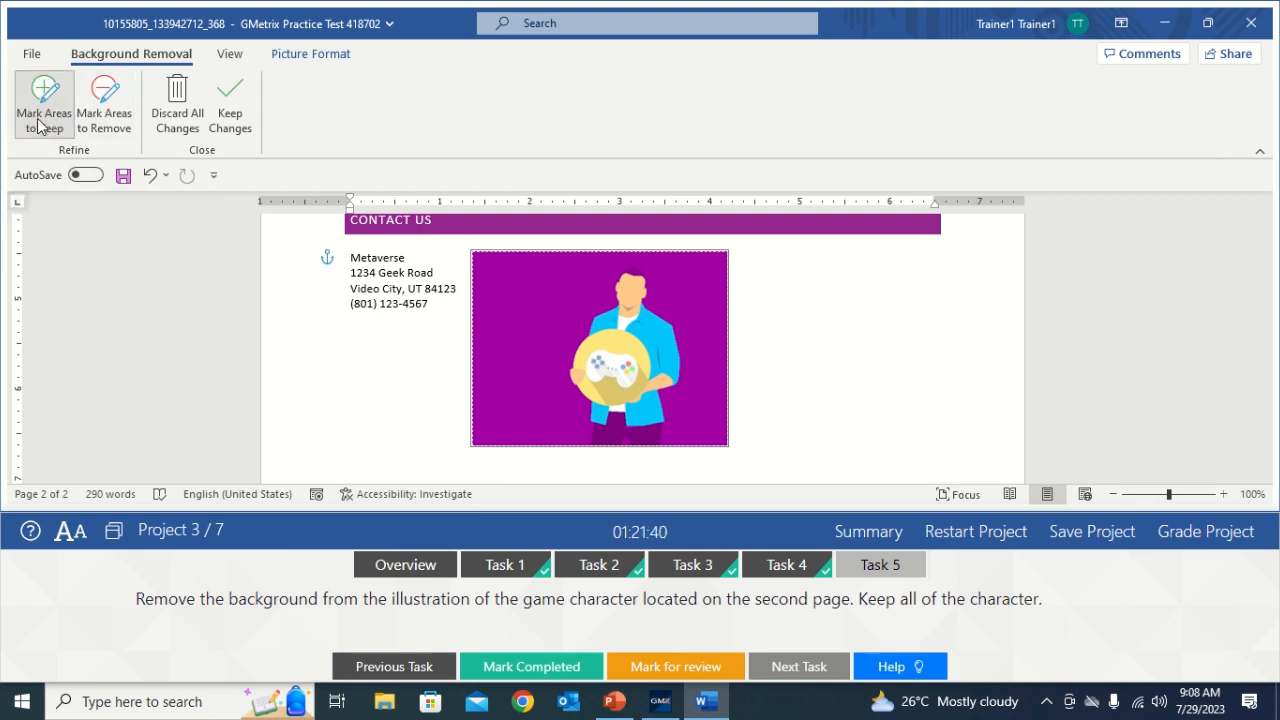
- Try to mark the character's hair, body and trousers as areas to keep and apply the background removal
click(40, 120)
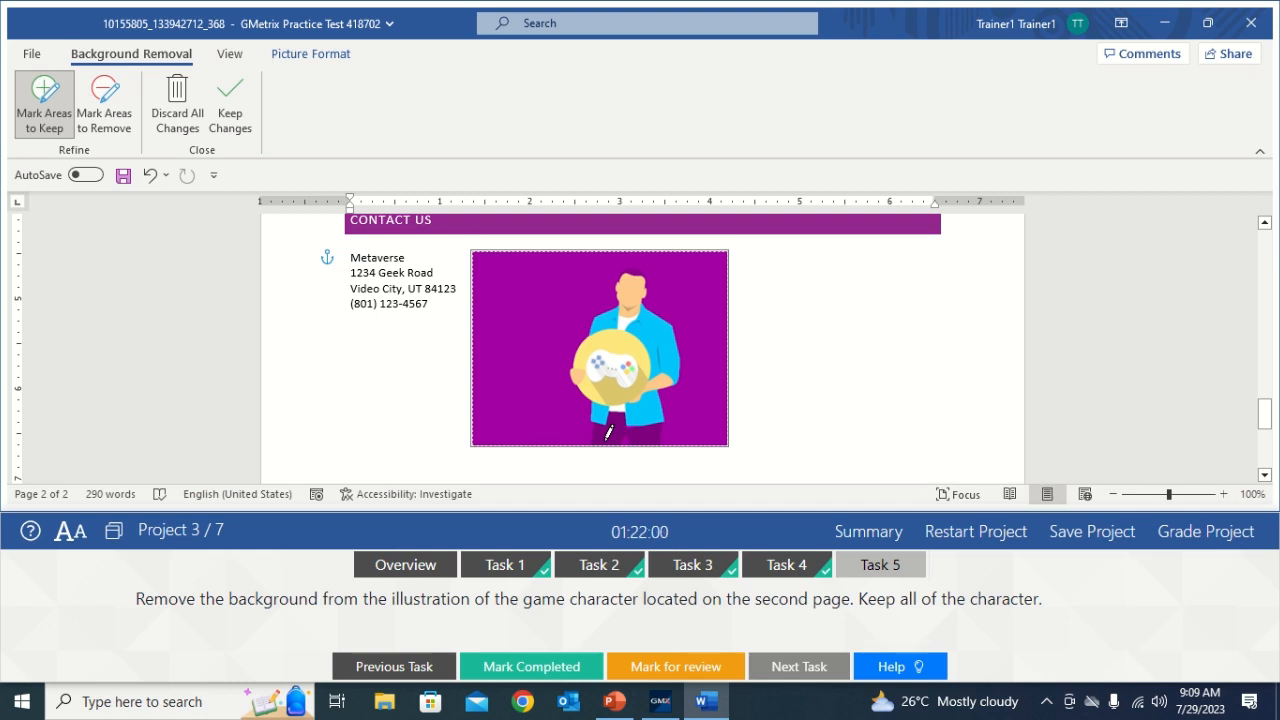
drag(605, 440, 635, 258)
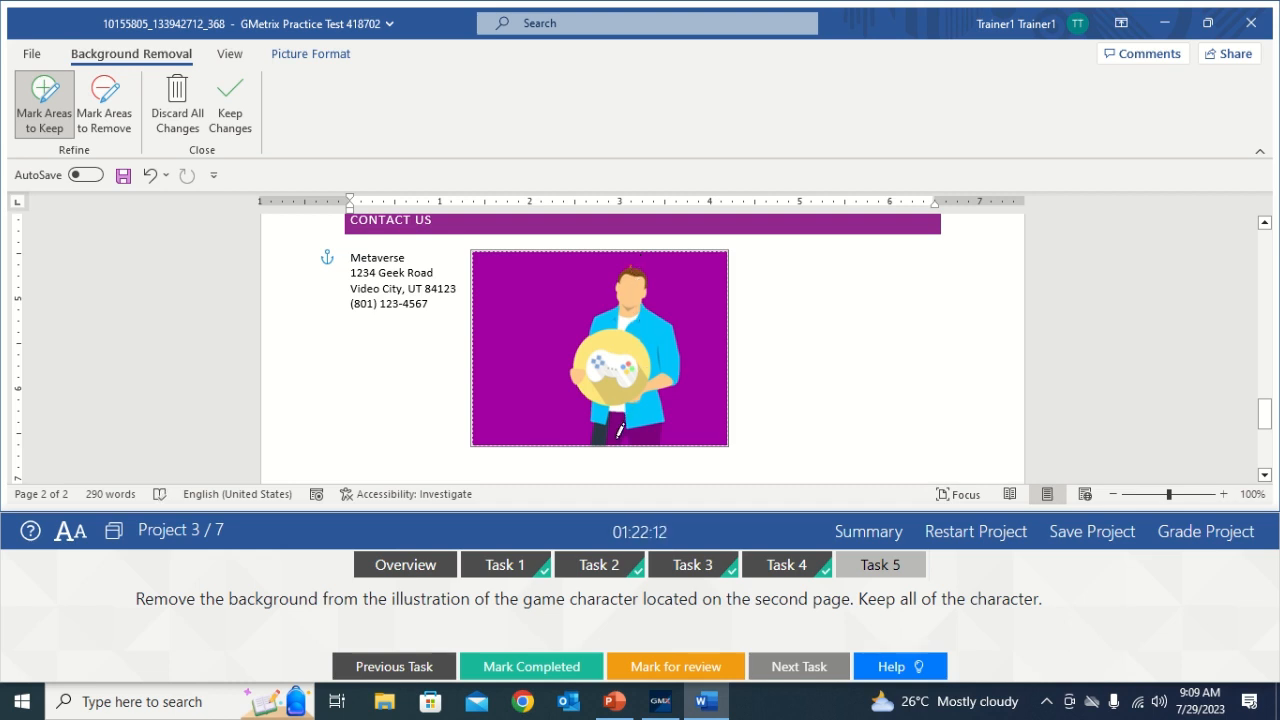
mouse_move(614, 440)
mouse_down()
mouse_move(615, 412)
mouse_move(639, 410)
mouse_move(640, 255)
mouse_up()
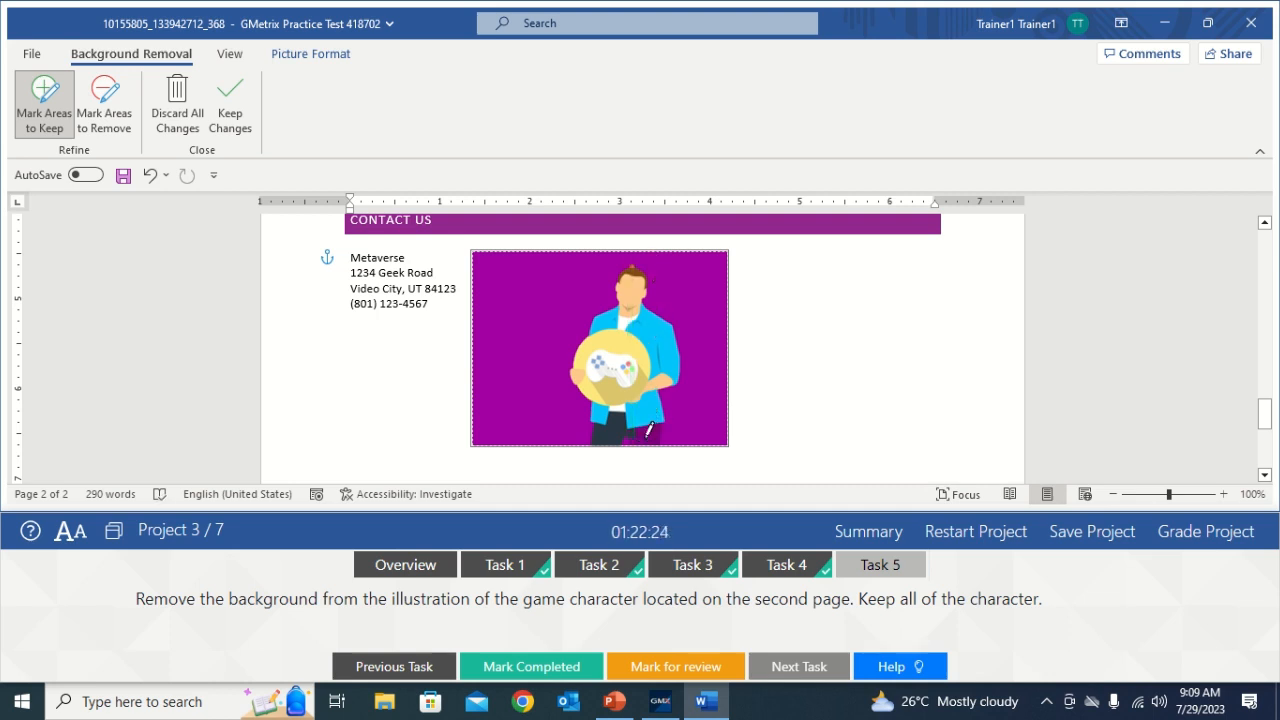
drag(648, 430, 640, 264)
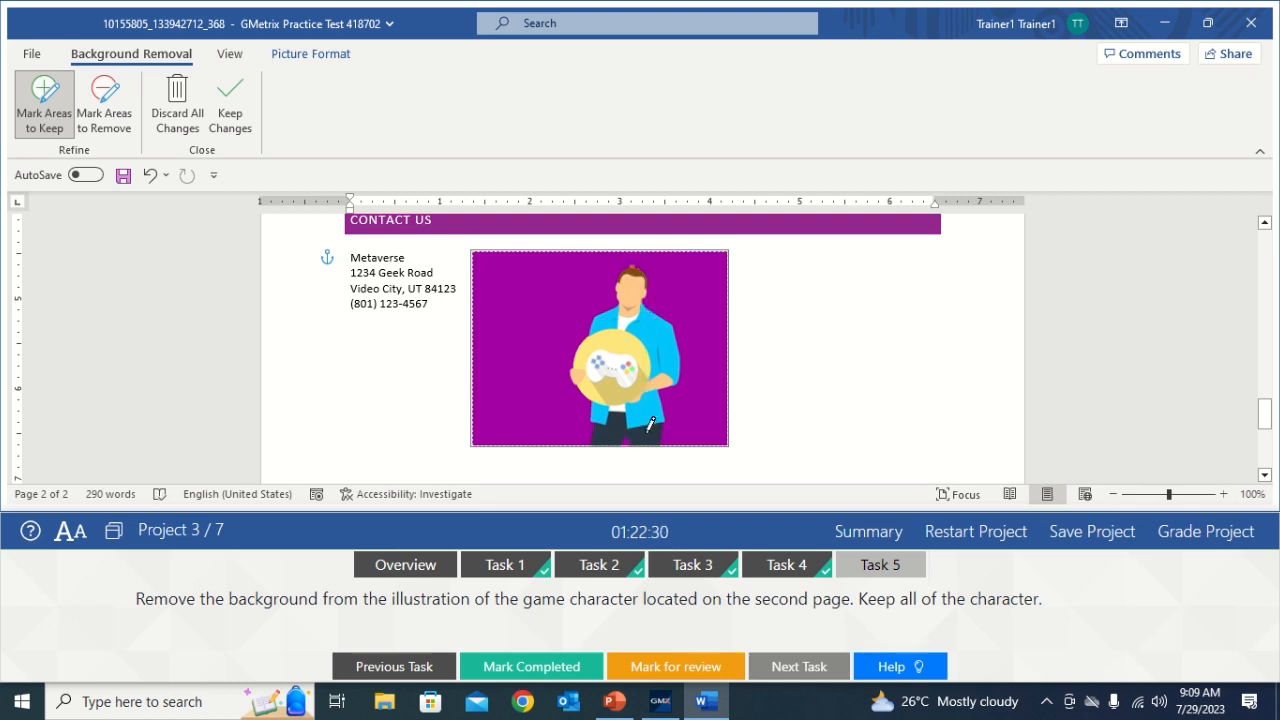
drag(629, 432, 629, 428)
drag(625, 443, 628, 428)
drag(628, 380, 632, 266)
click(626, 441)
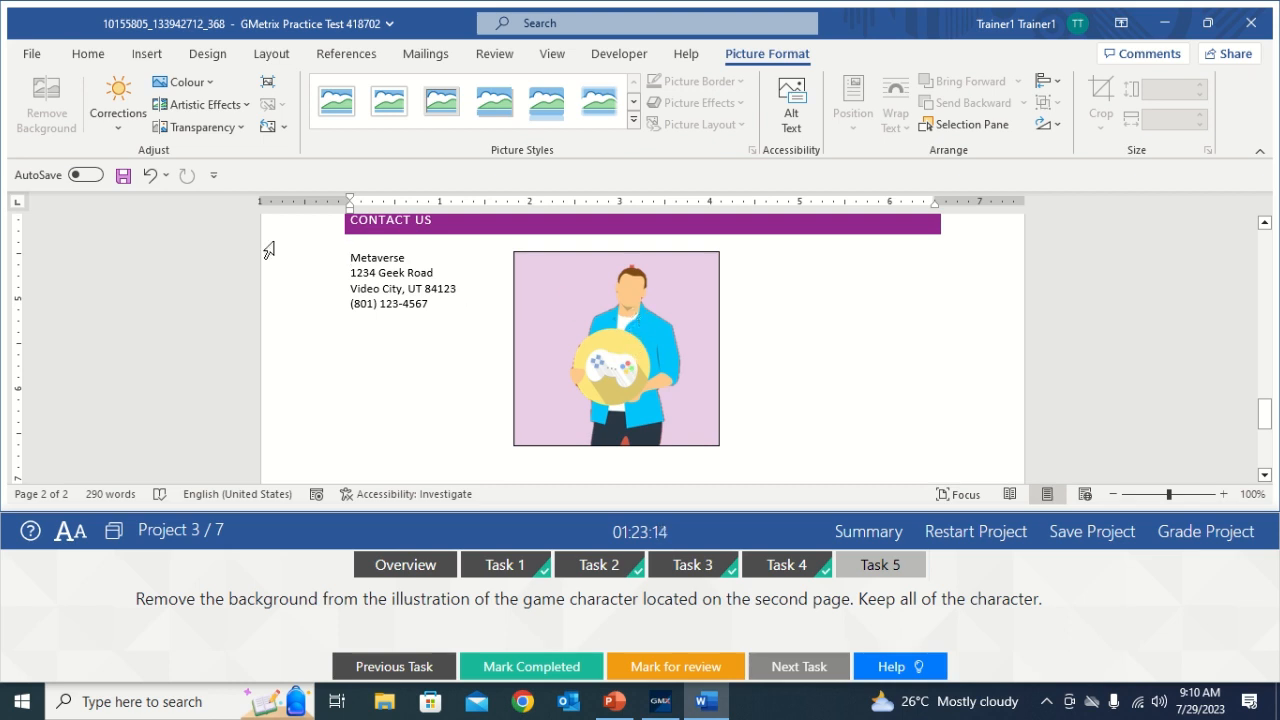
- Undo the applied background removal and all the keep marks made on the character
click(150, 183)
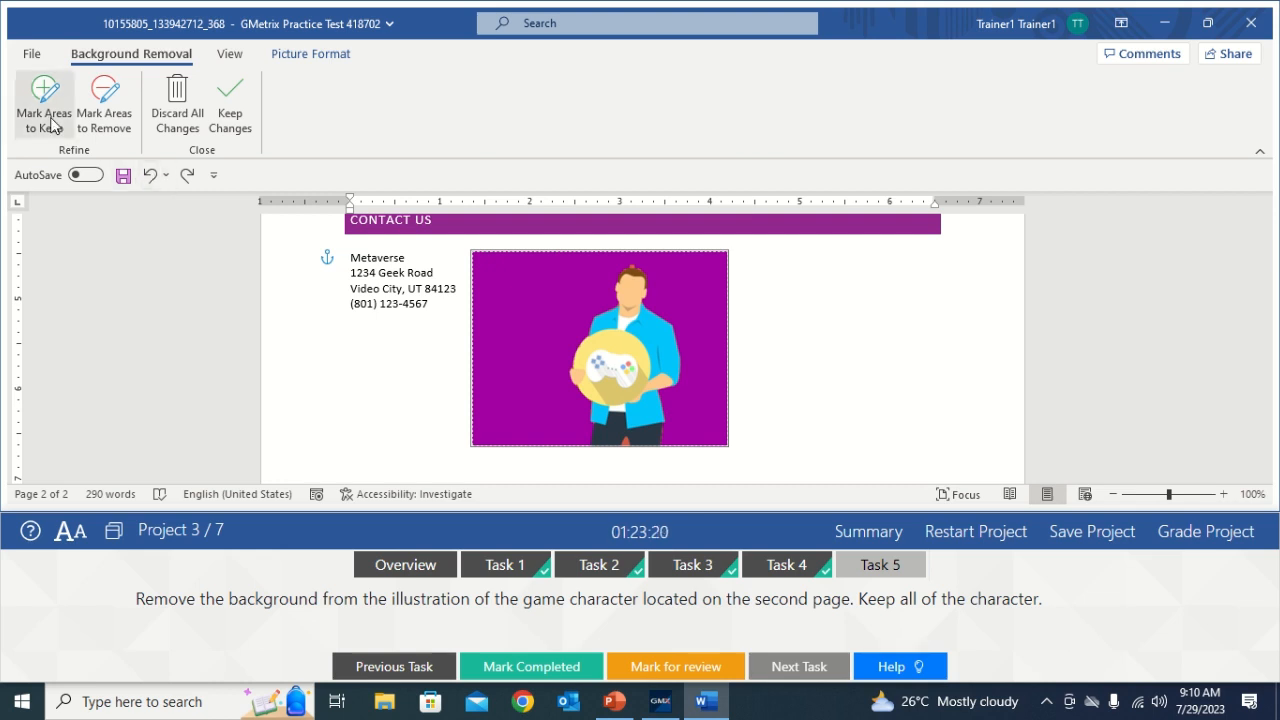
click(150, 180)
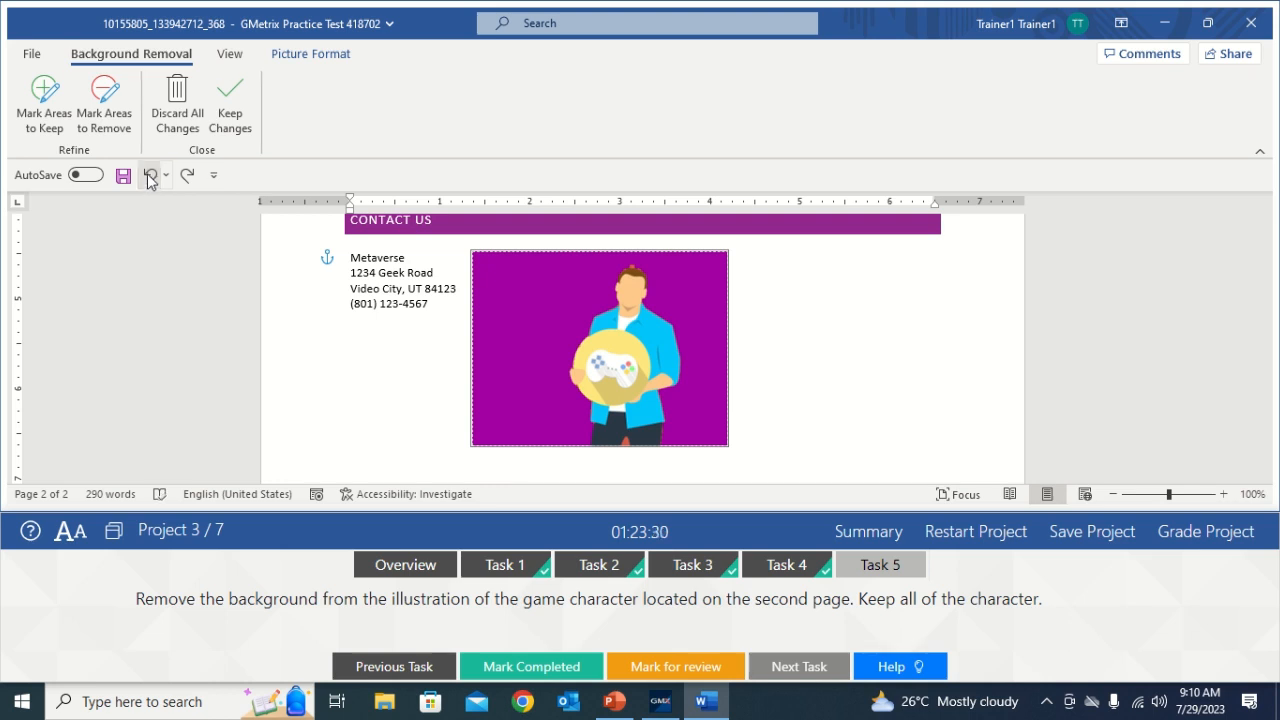
click(149, 178)
click(148, 178)
click(148, 178)
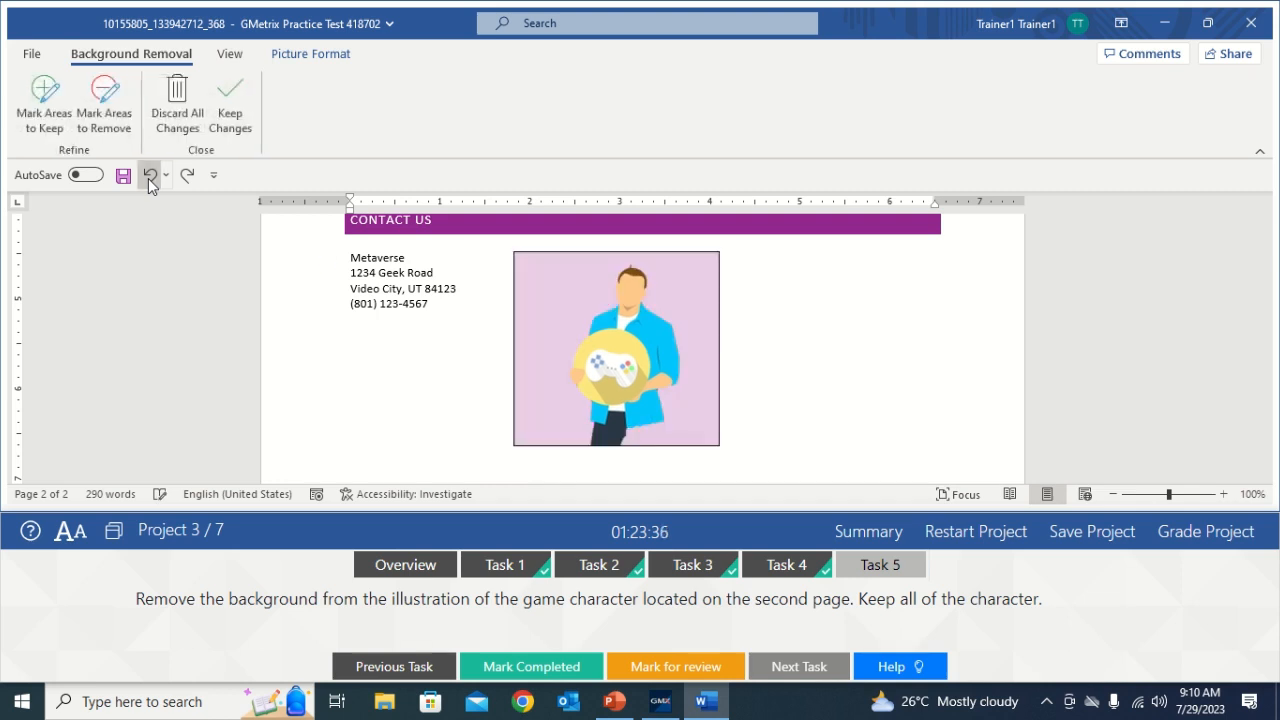
click(148, 178)
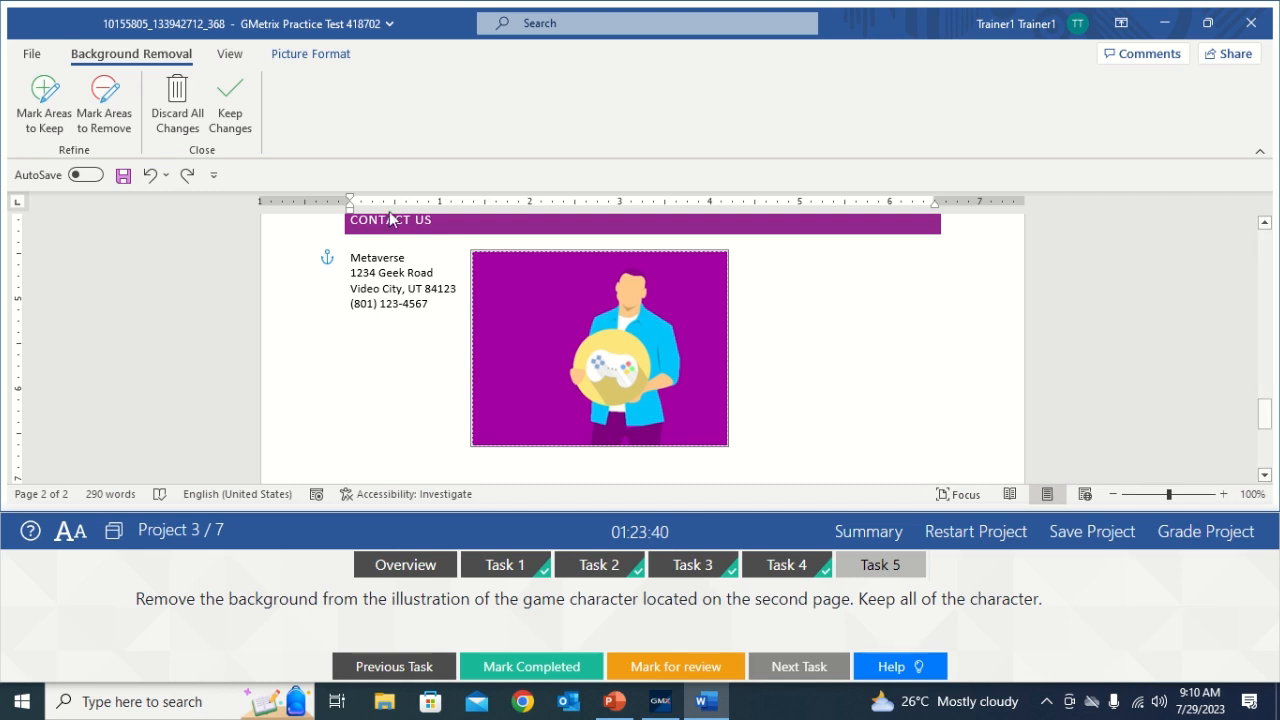
- Mark the character from trousers to hair as areas to keep, then apply the background removal and deselect the picture
click(54, 117)
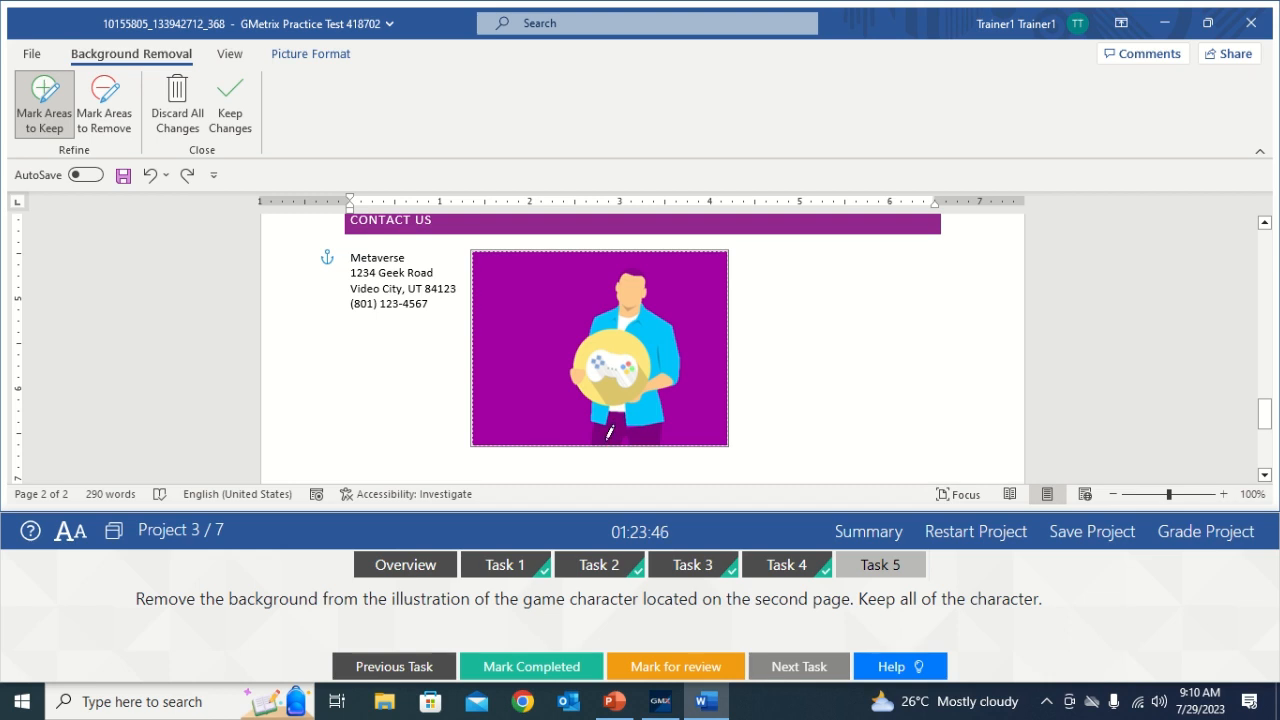
drag(608, 432, 627, 285)
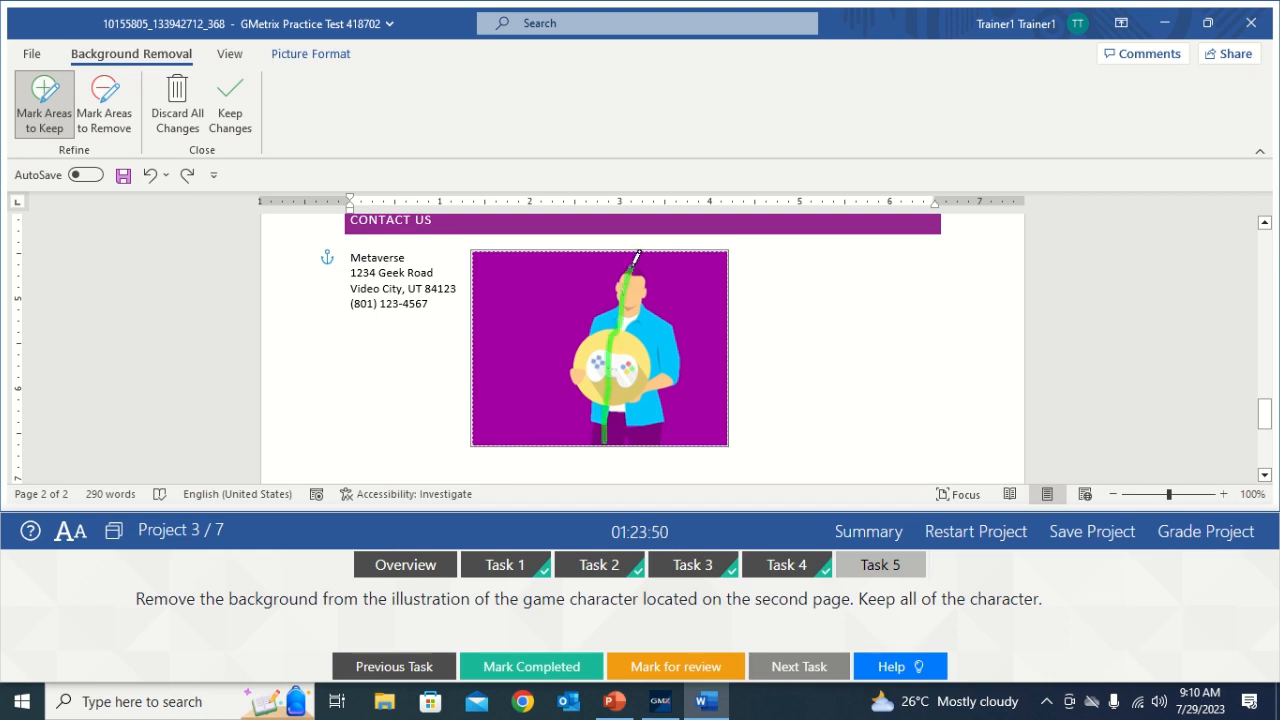
drag(632, 268, 632, 270)
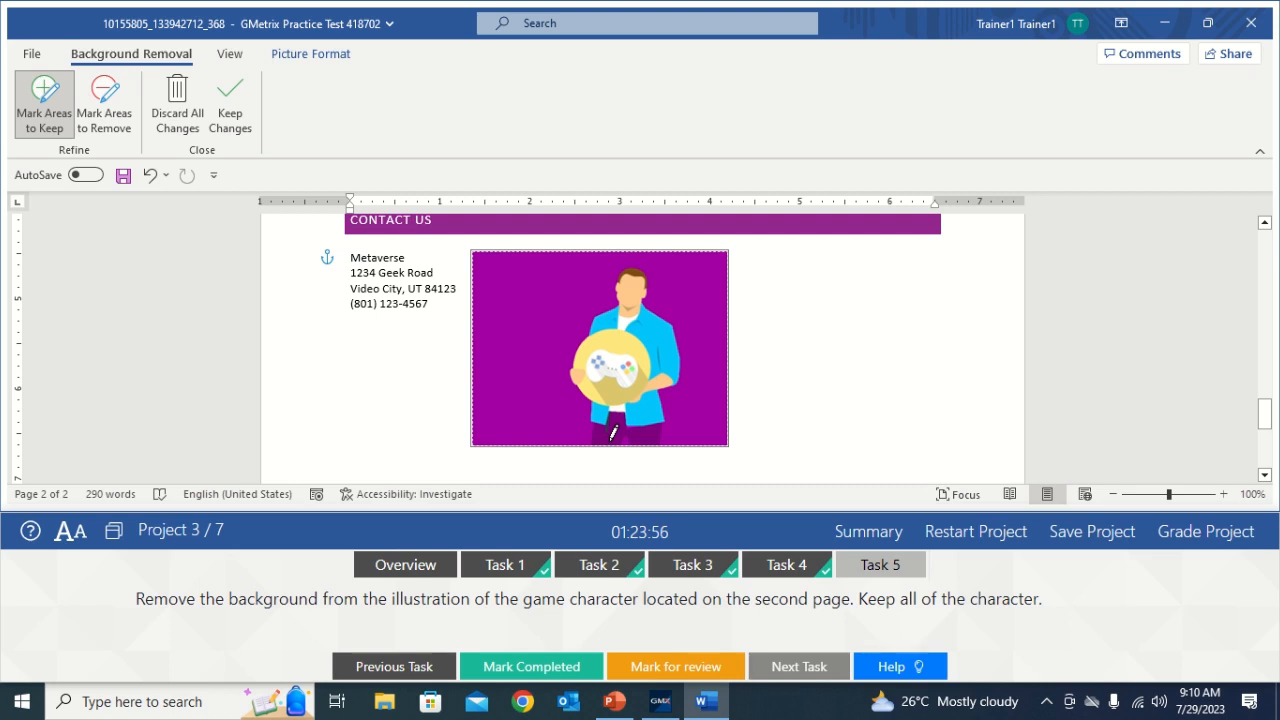
mouse_move(614, 422)
mouse_down()
mouse_move(606, 400)
mouse_move(618, 418)
mouse_move(636, 412)
mouse_move(638, 286)
mouse_up()
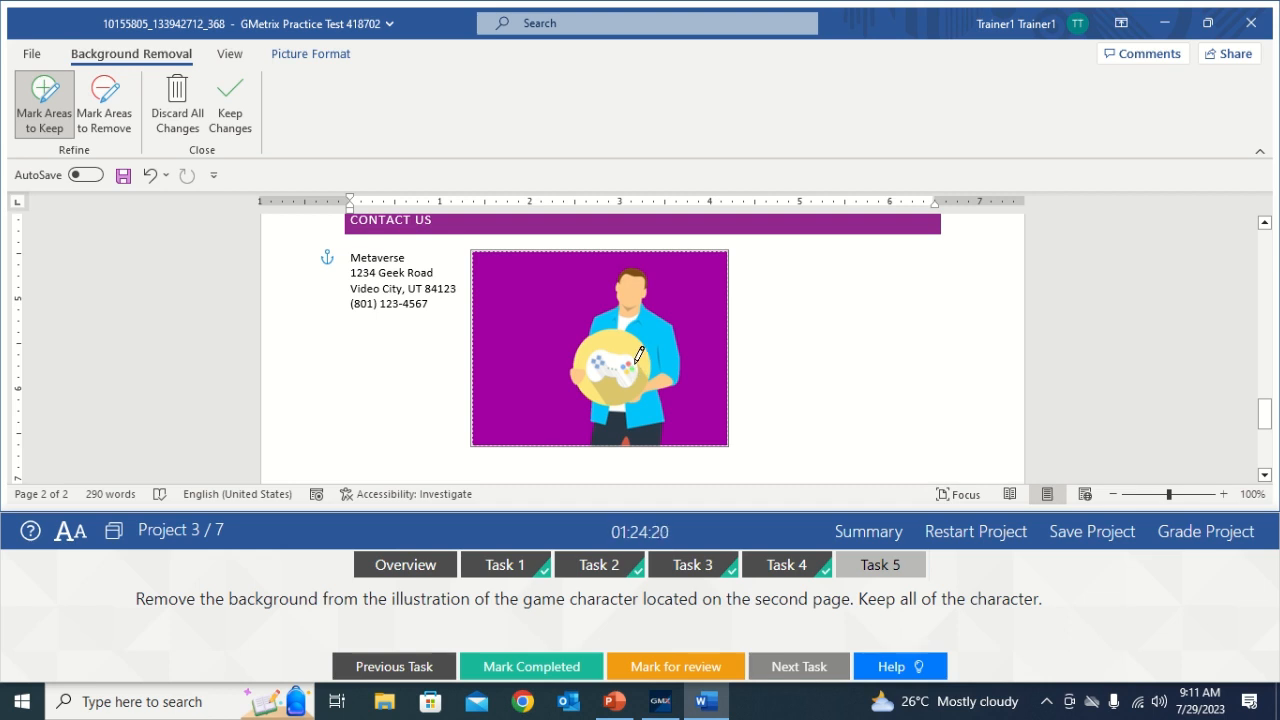
click(231, 122)
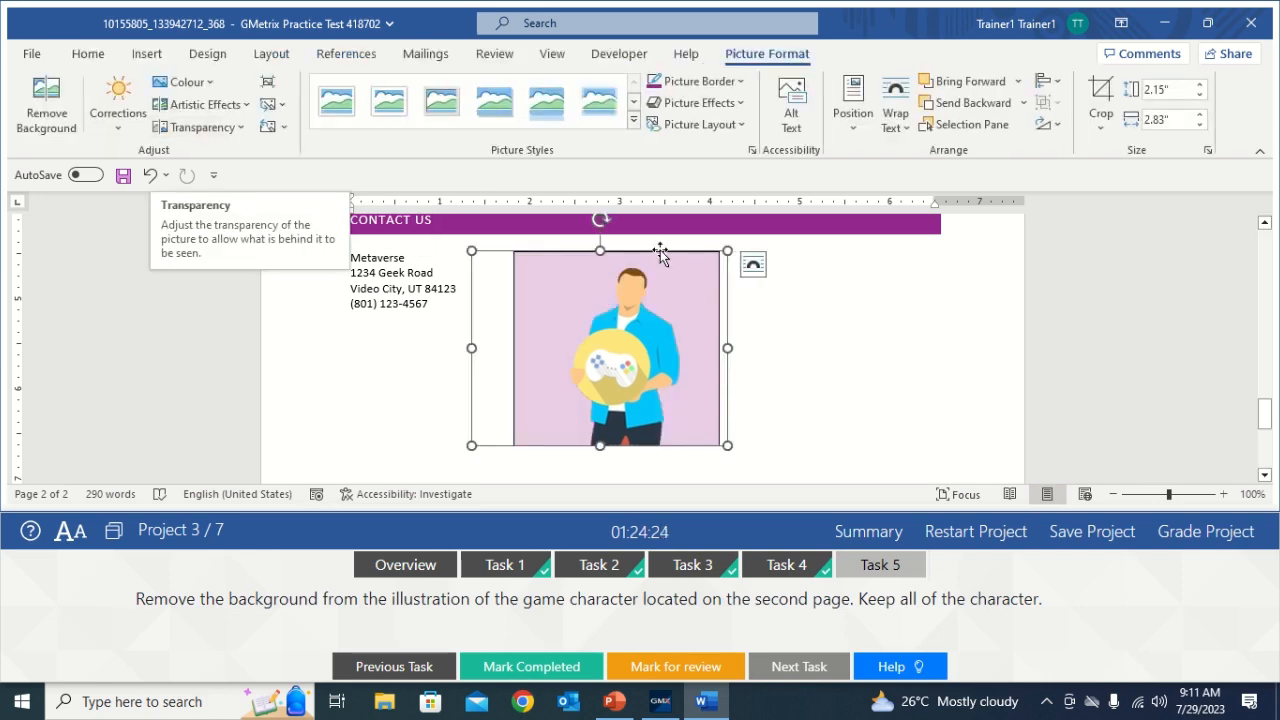
click(782, 363)
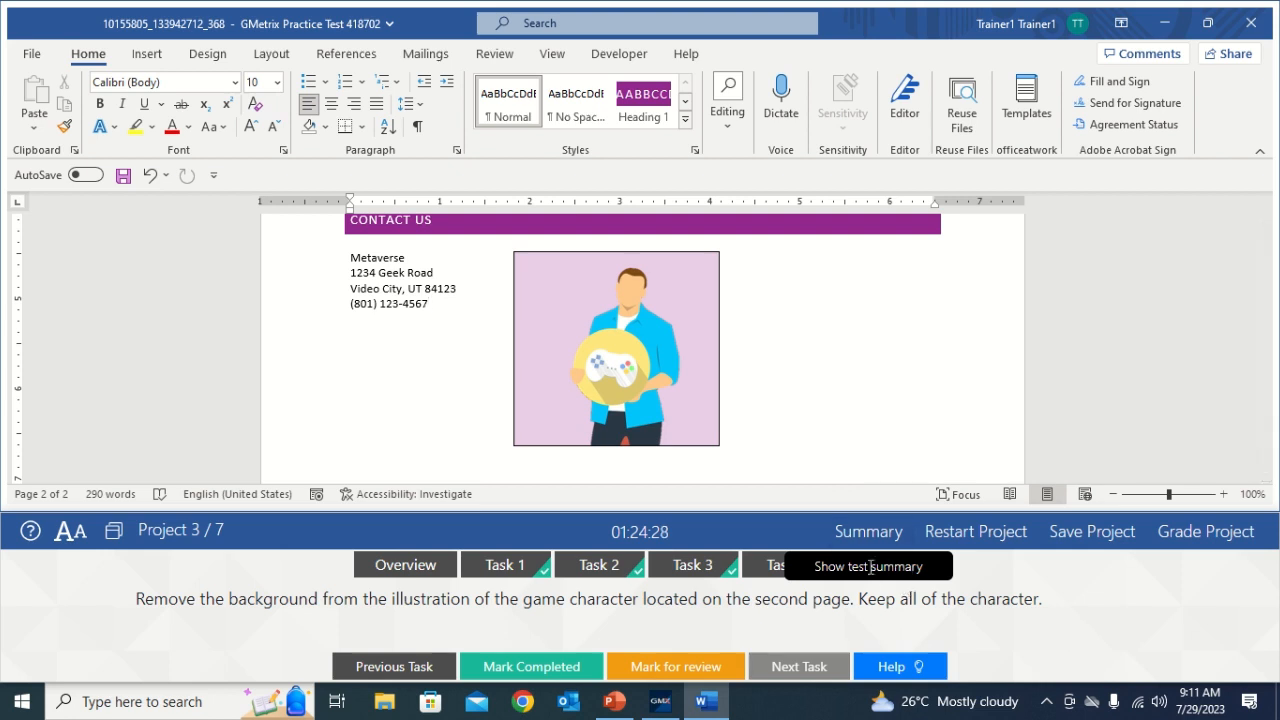
- Mark Task 5 completed and submit Project 3 for grading
click(586, 668)
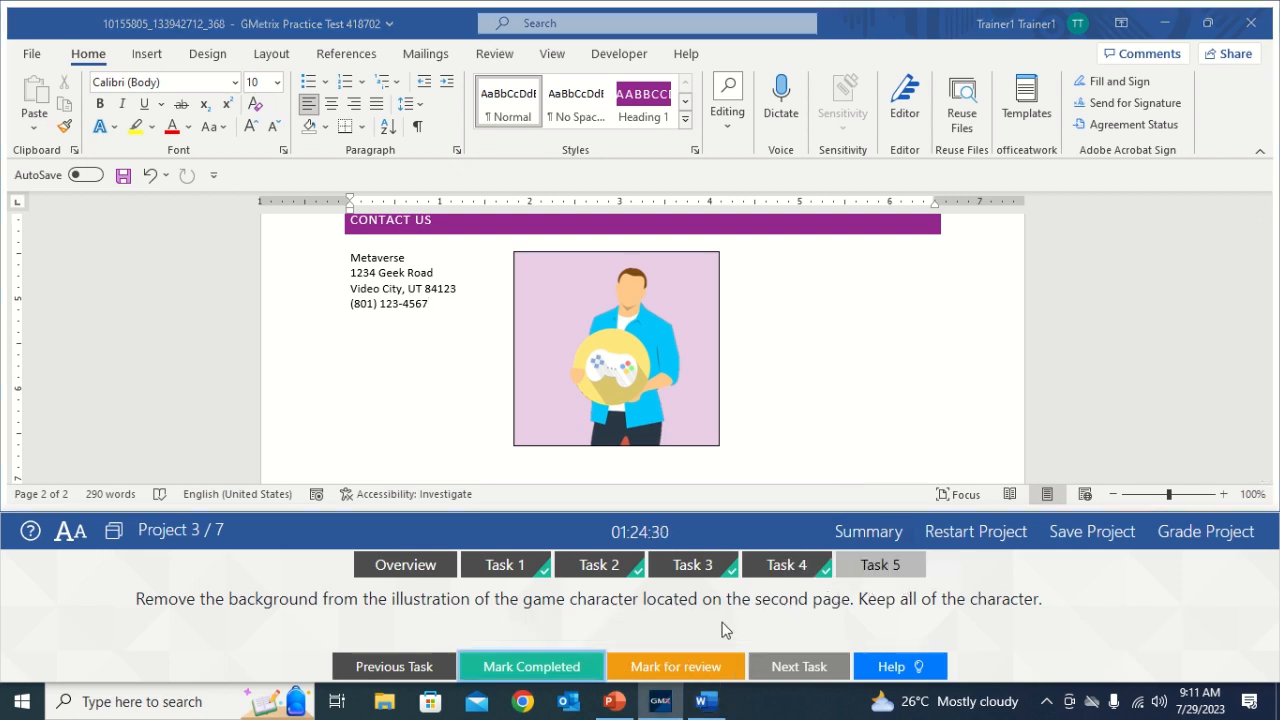
click(1183, 538)
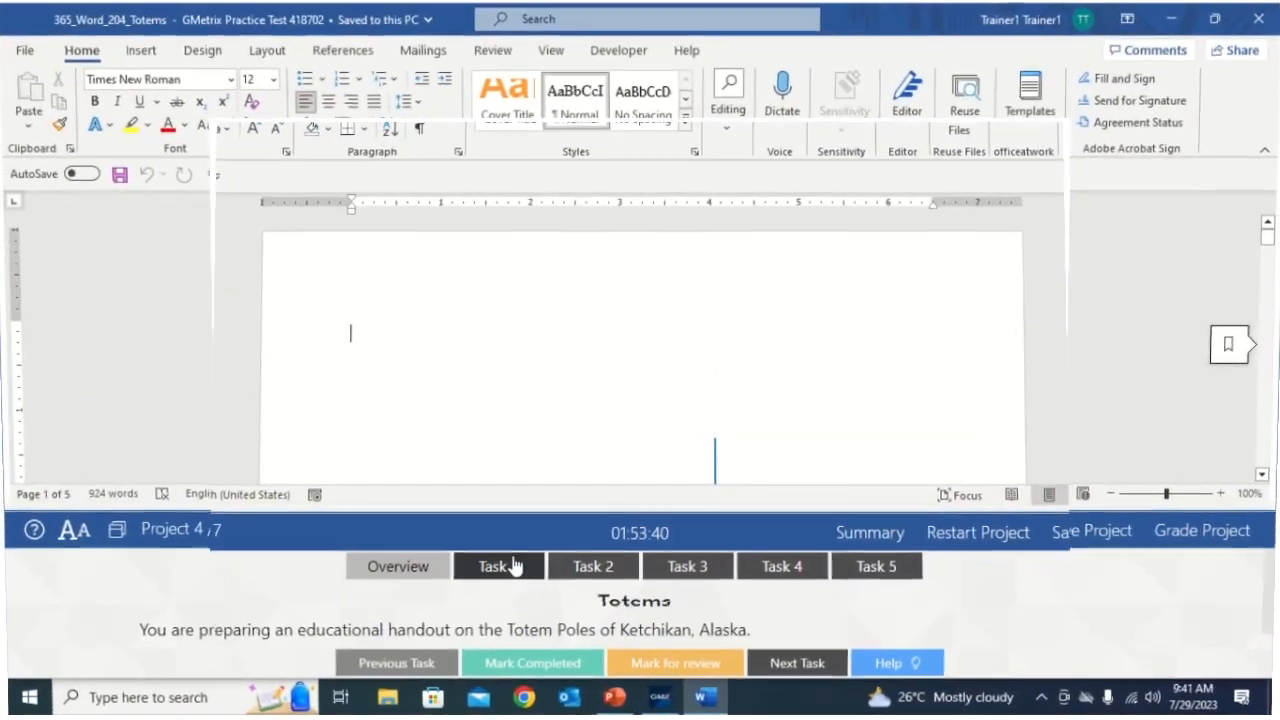
- Open Task 1 of Project 4 and place a centred insertion point below the last paragraph on the last page
click(503, 566)
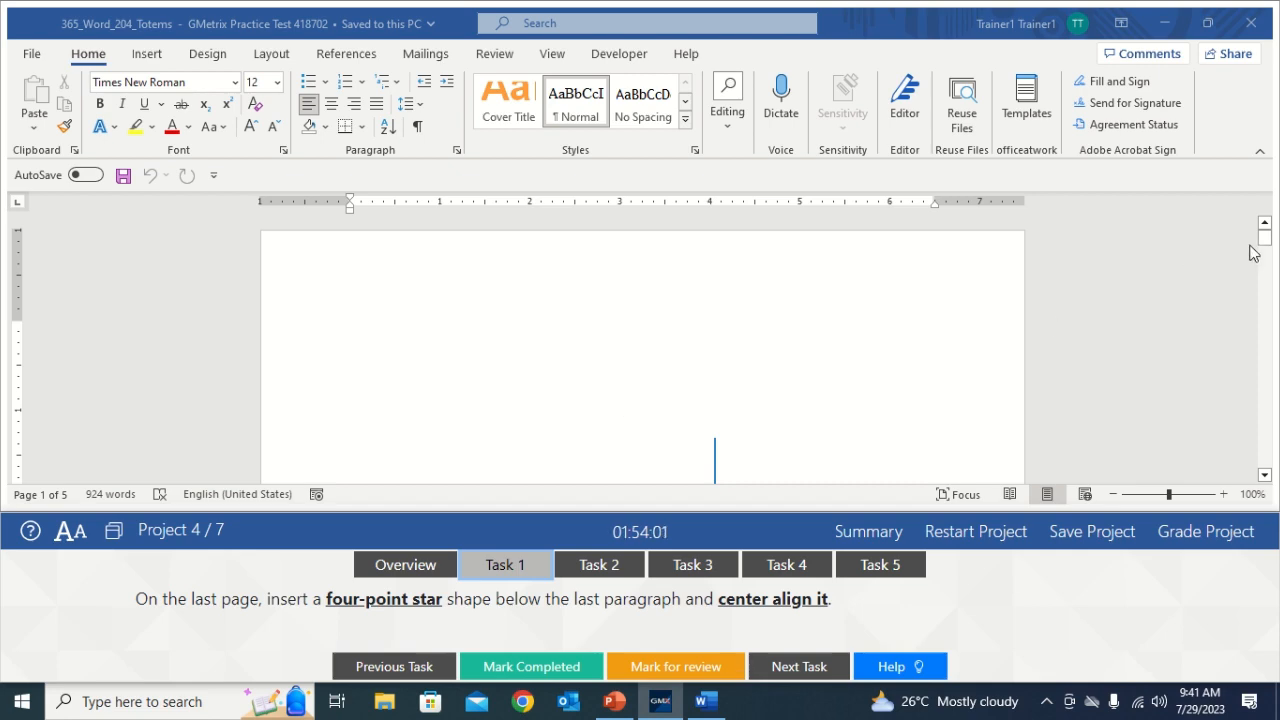
drag(1264, 240, 1264, 460)
click(775, 326)
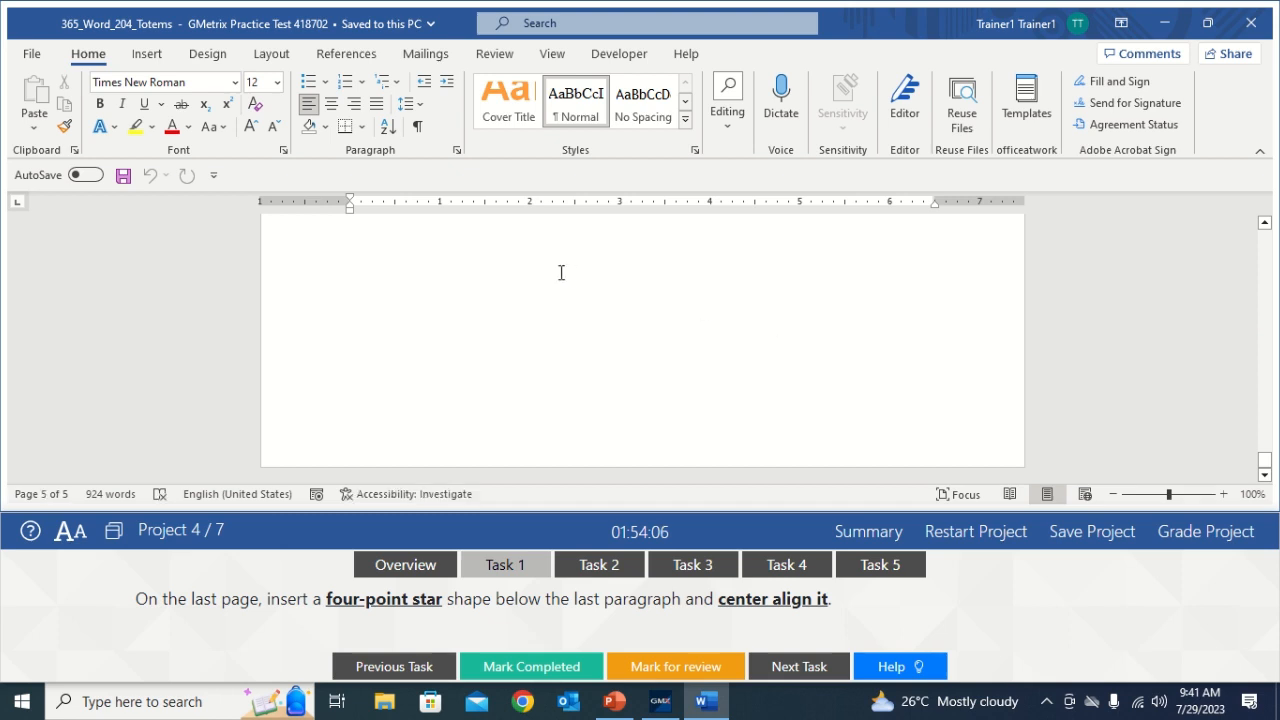
click(510, 268)
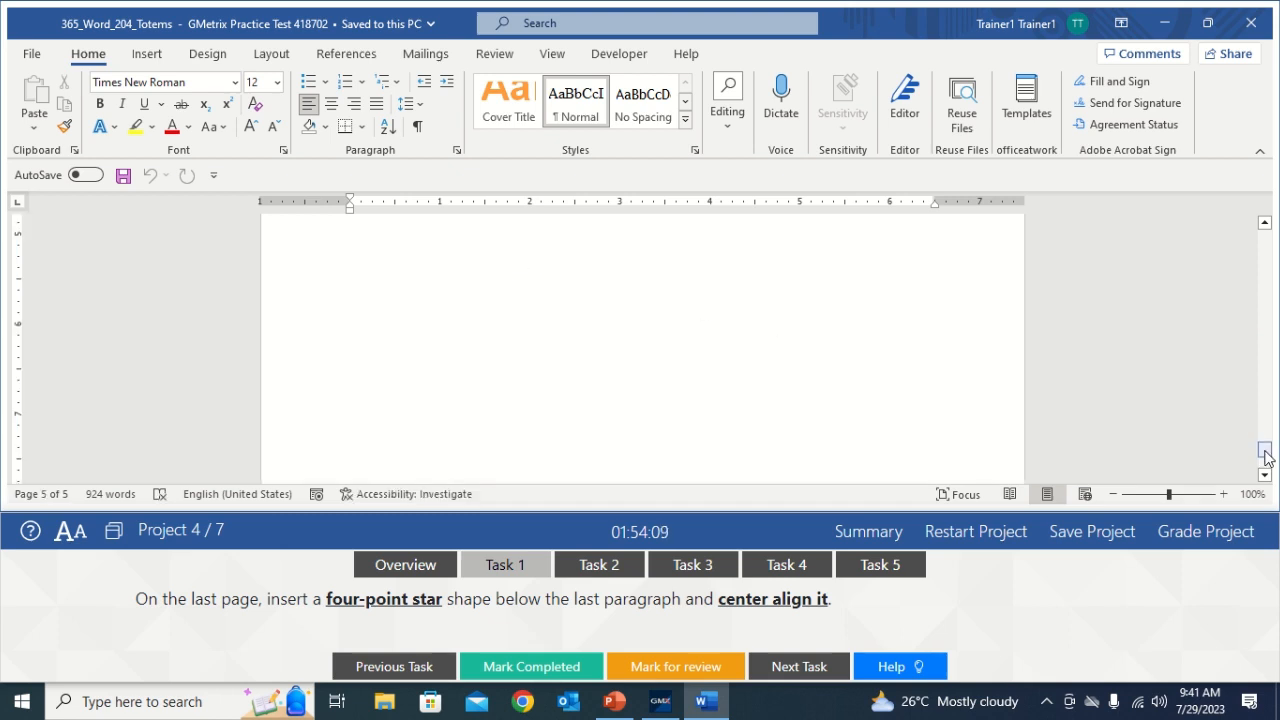
drag(1266, 449, 1264, 443)
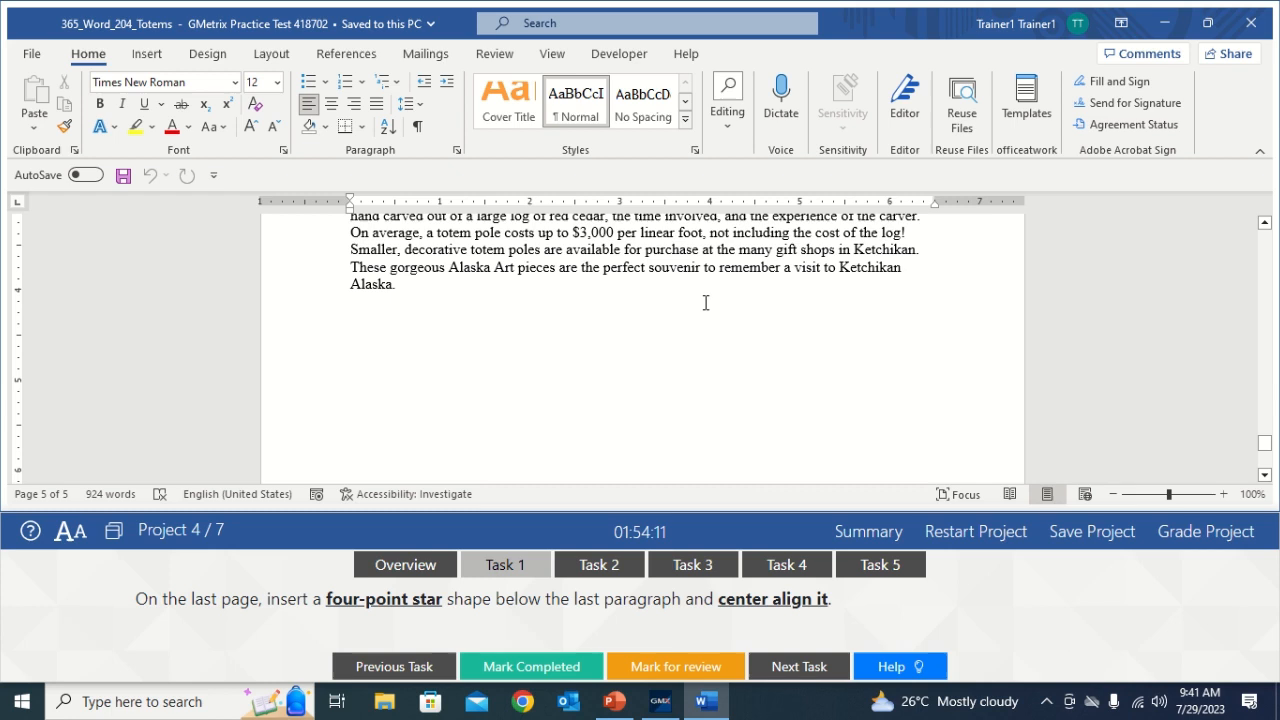
double_click(483, 360)
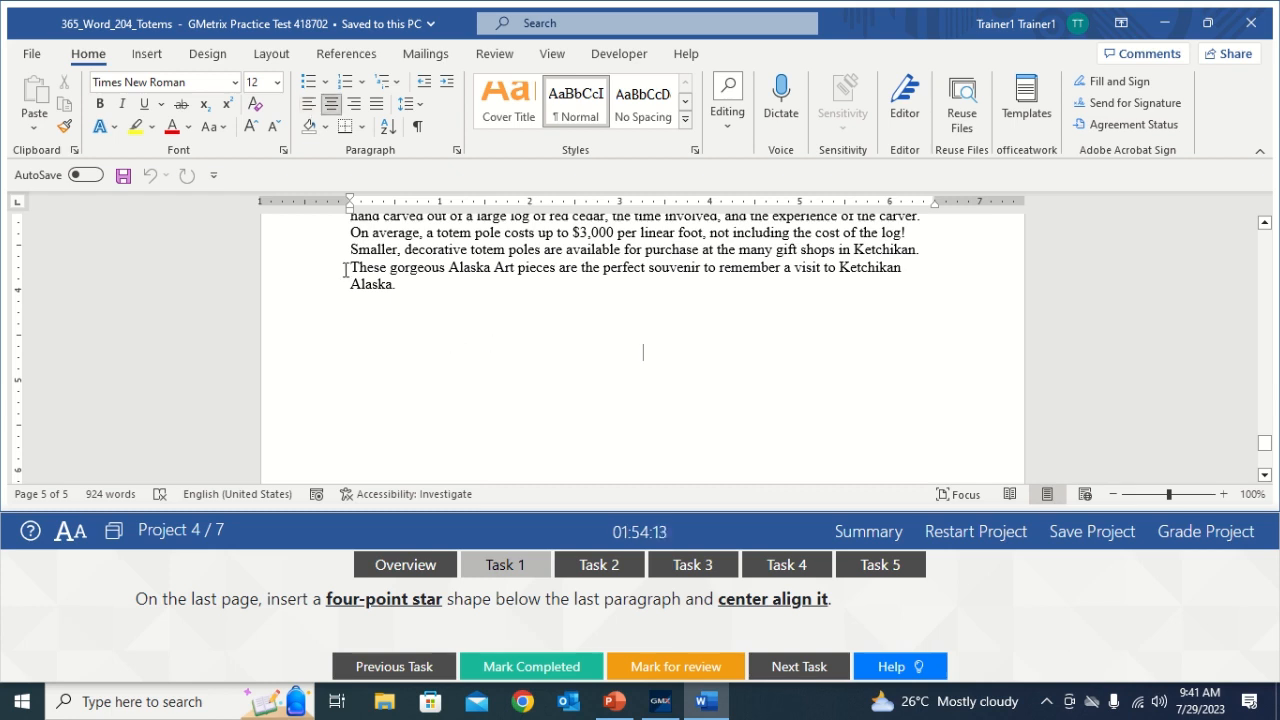
- Draw a four-point star about 1.97" wide and 1.33" high below the last paragraph
click(150, 60)
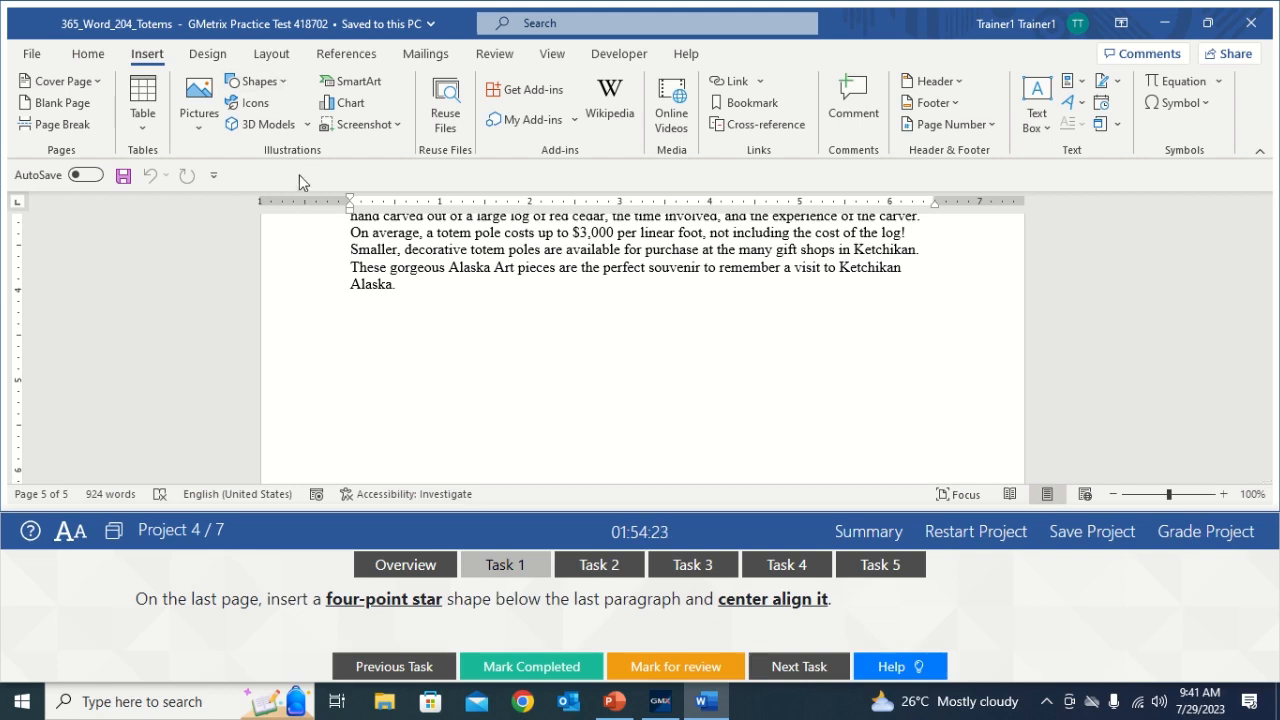
click(277, 90)
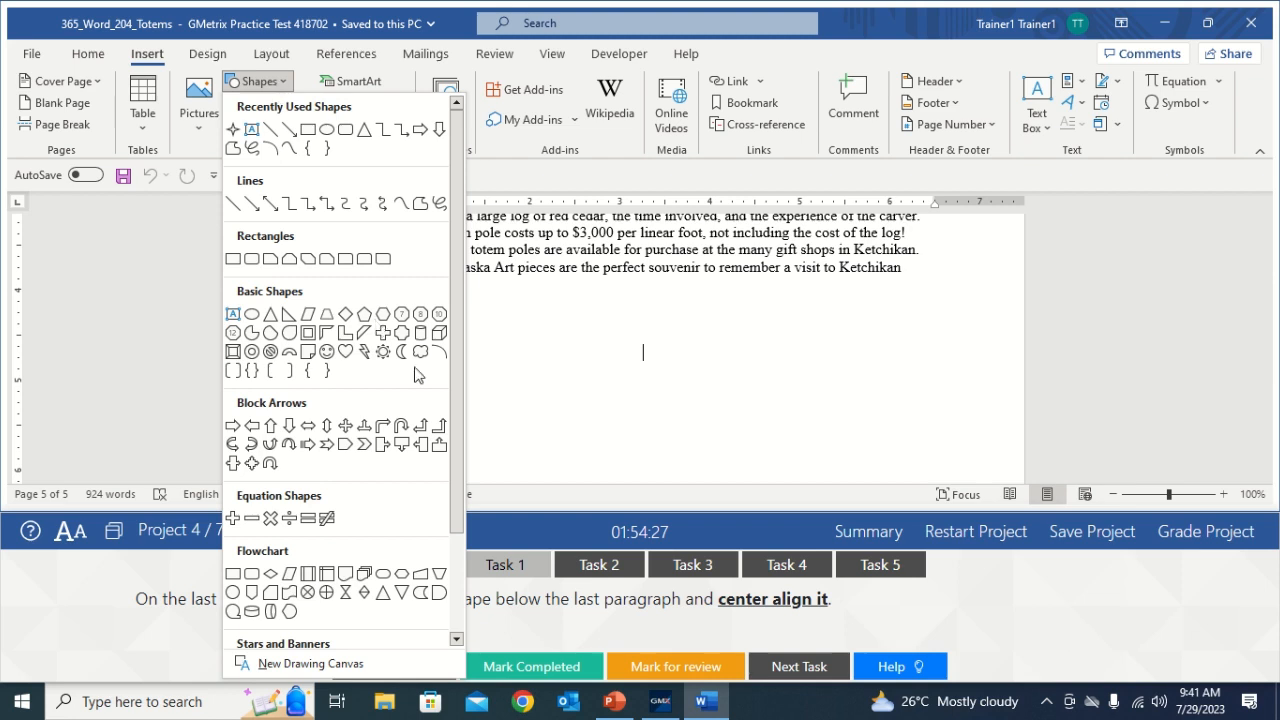
drag(458, 446, 458, 584)
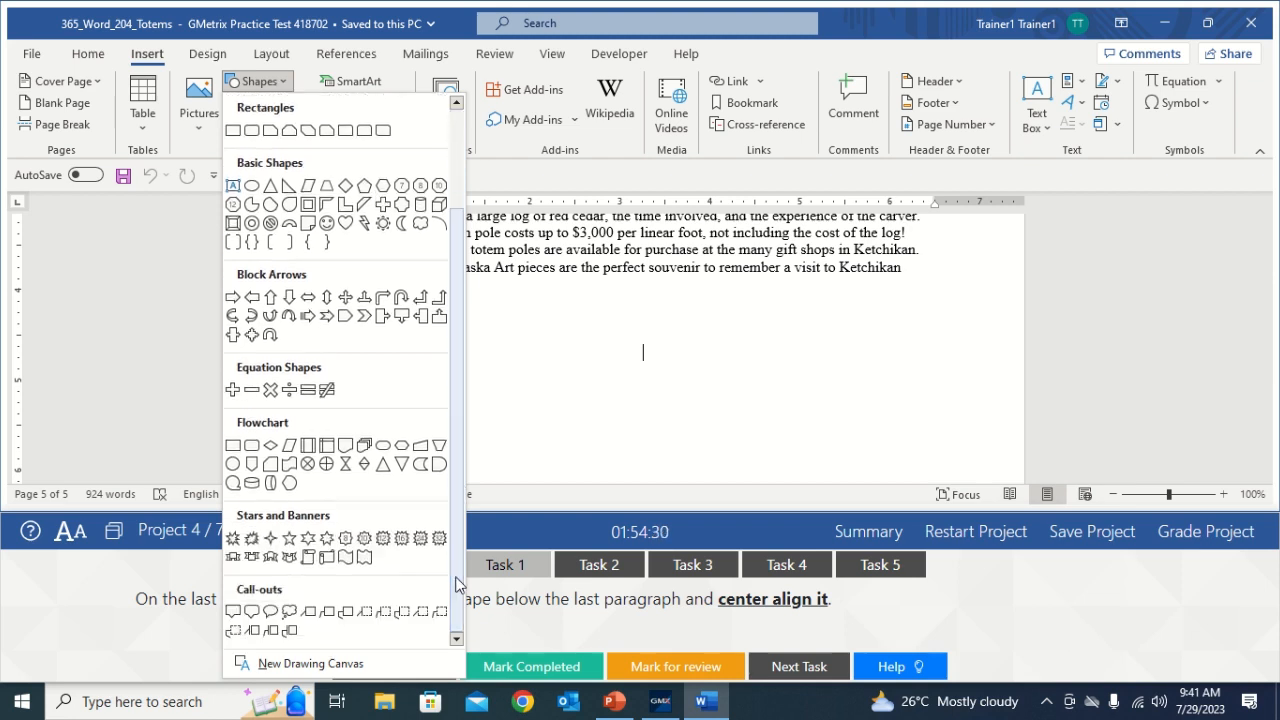
click(270, 540)
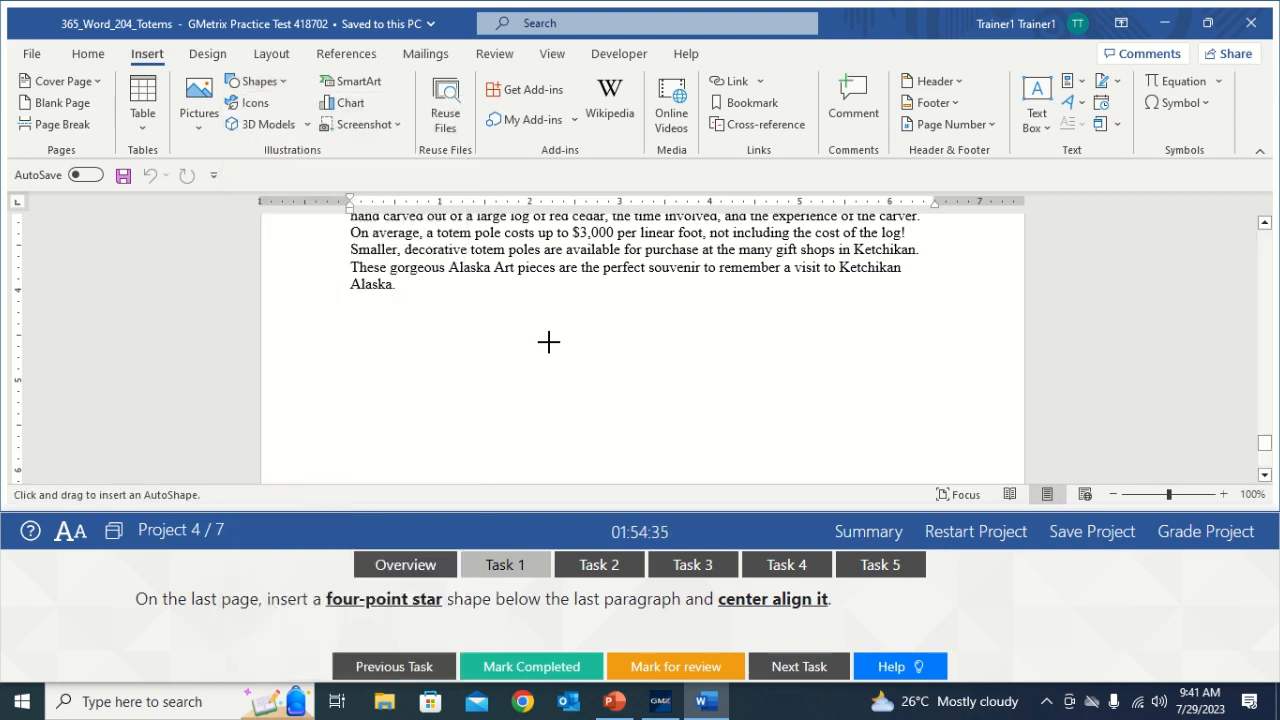
drag(564, 329, 723, 445)
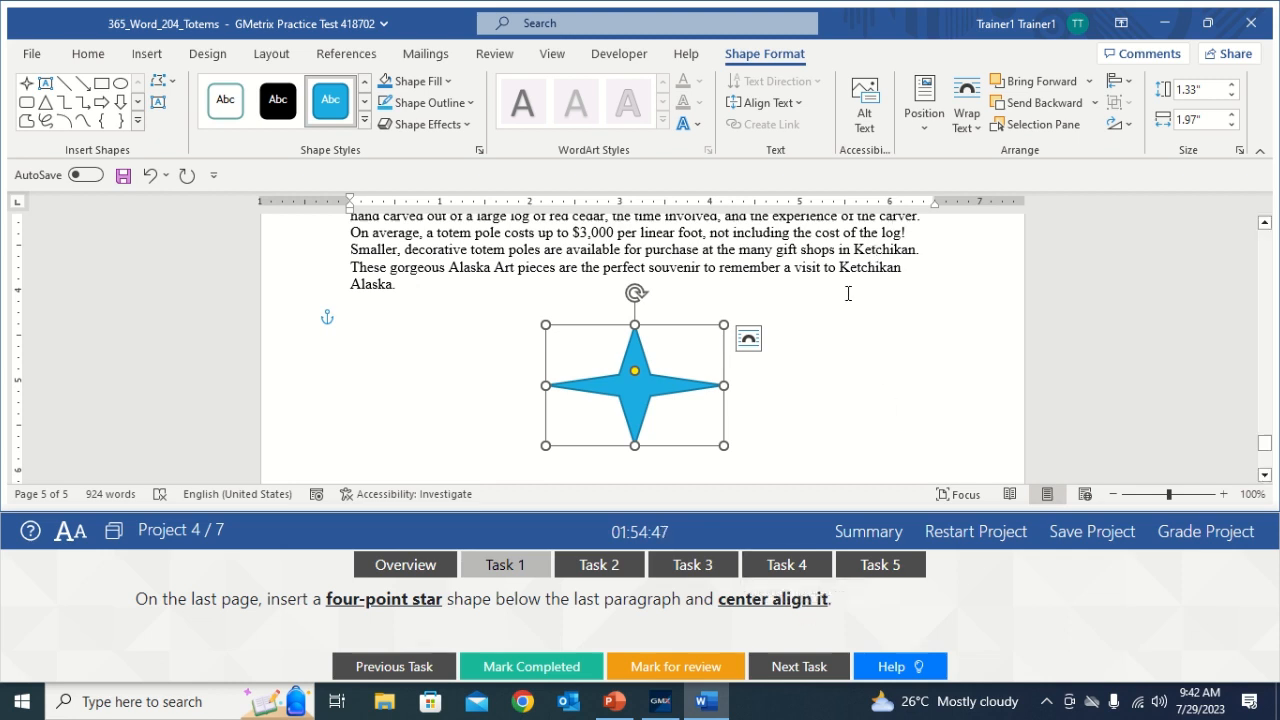
- Centre-align the four-point star horizontally relative to the margins, deselect it, and mark Task 1 completed
click(848, 293)
click(651, 372)
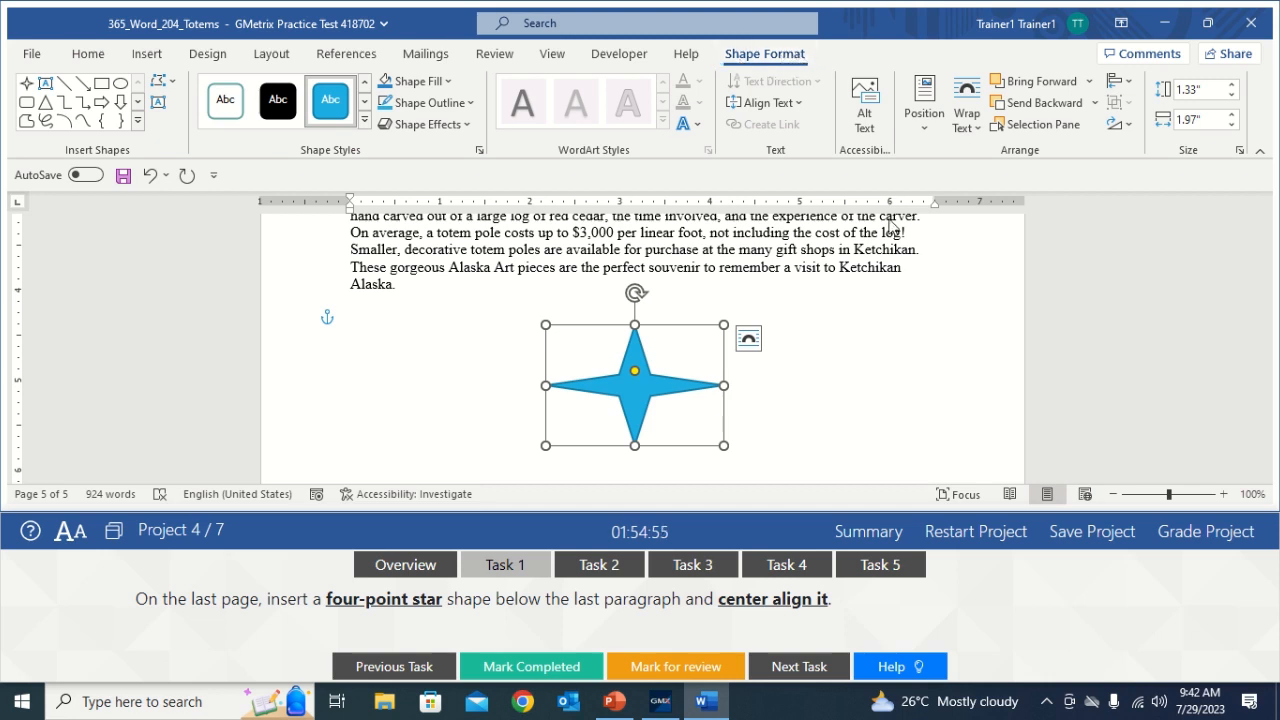
click(1122, 84)
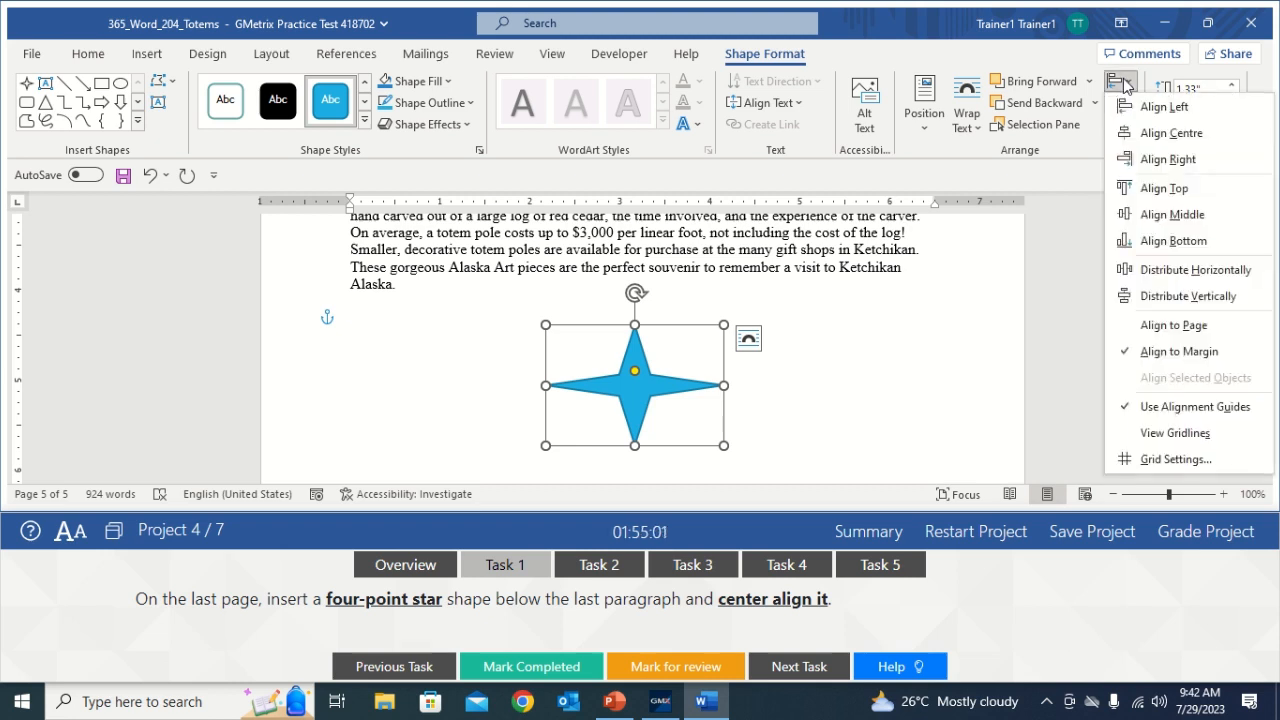
click(1155, 146)
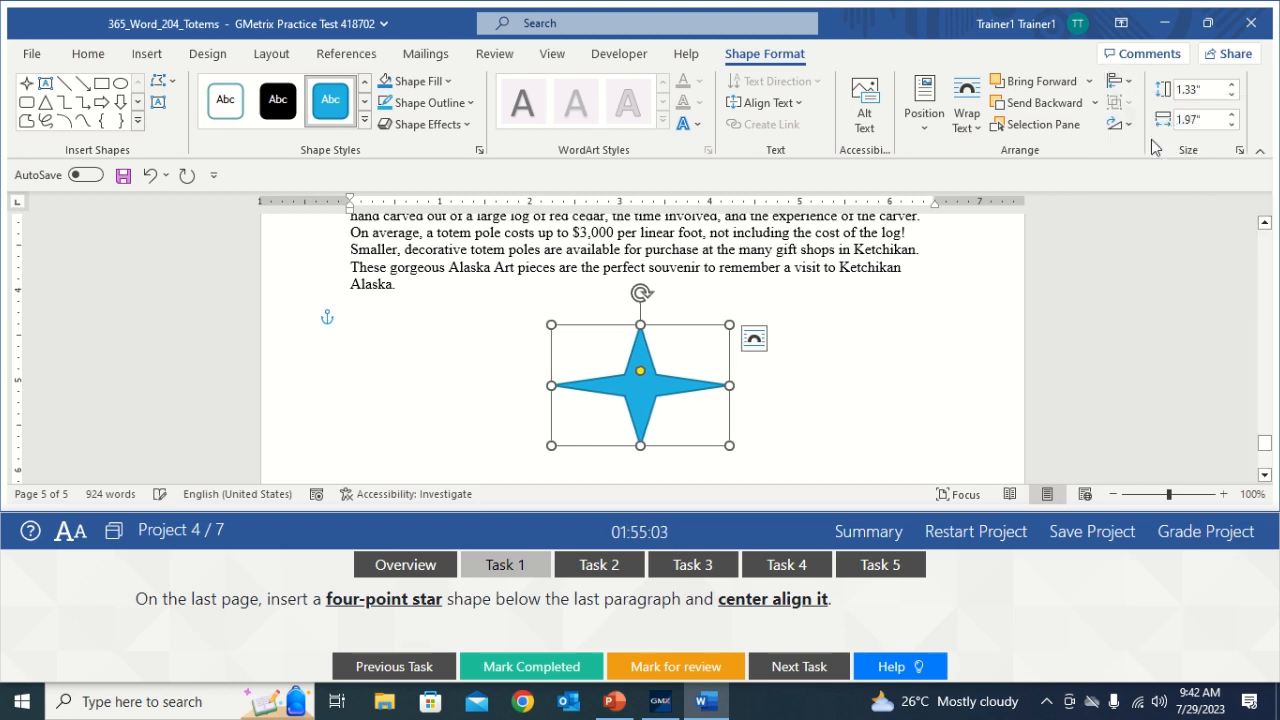
click(818, 306)
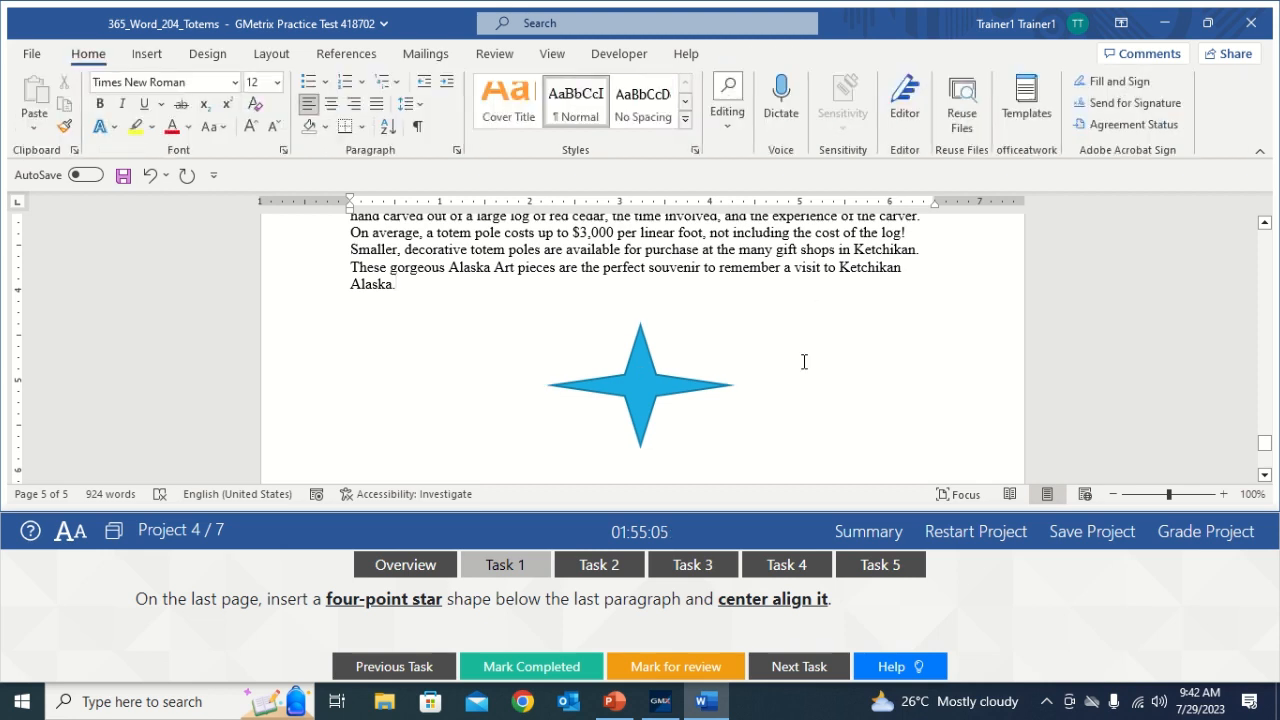
click(500, 668)
- Open Task 2 and use Go To to navigate to the bookmark Insects
click(580, 566)
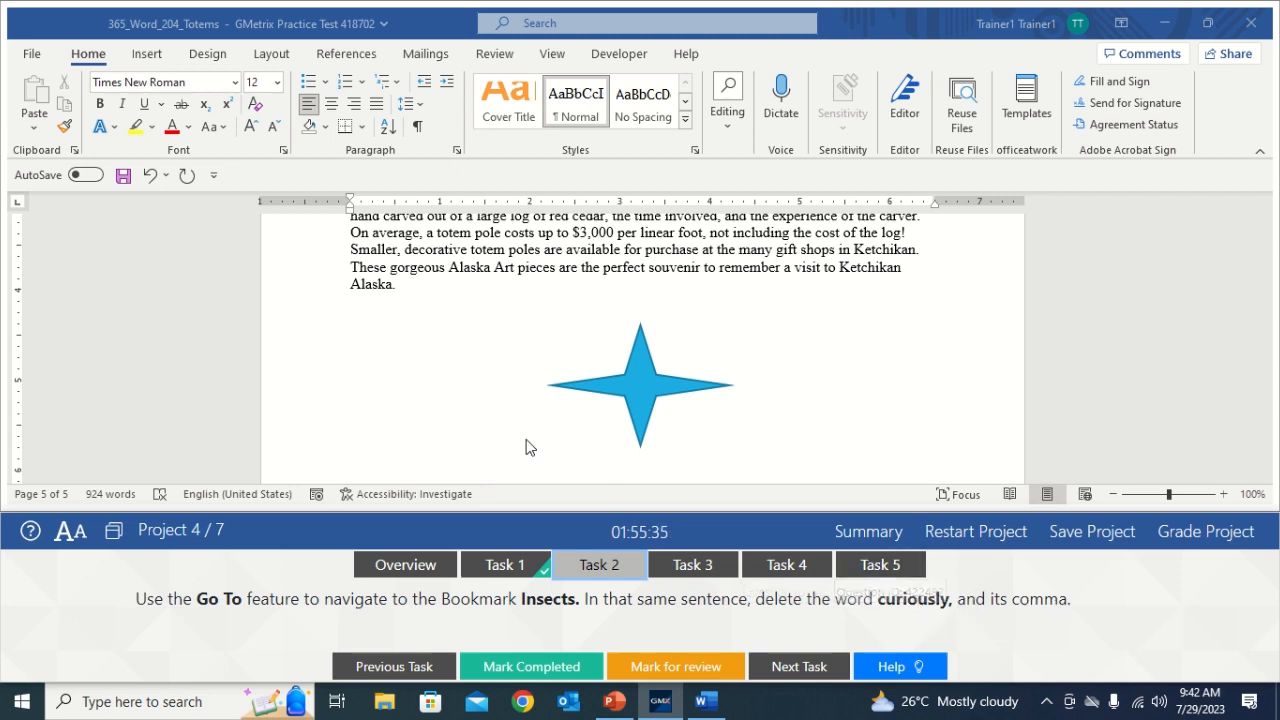
click(92, 58)
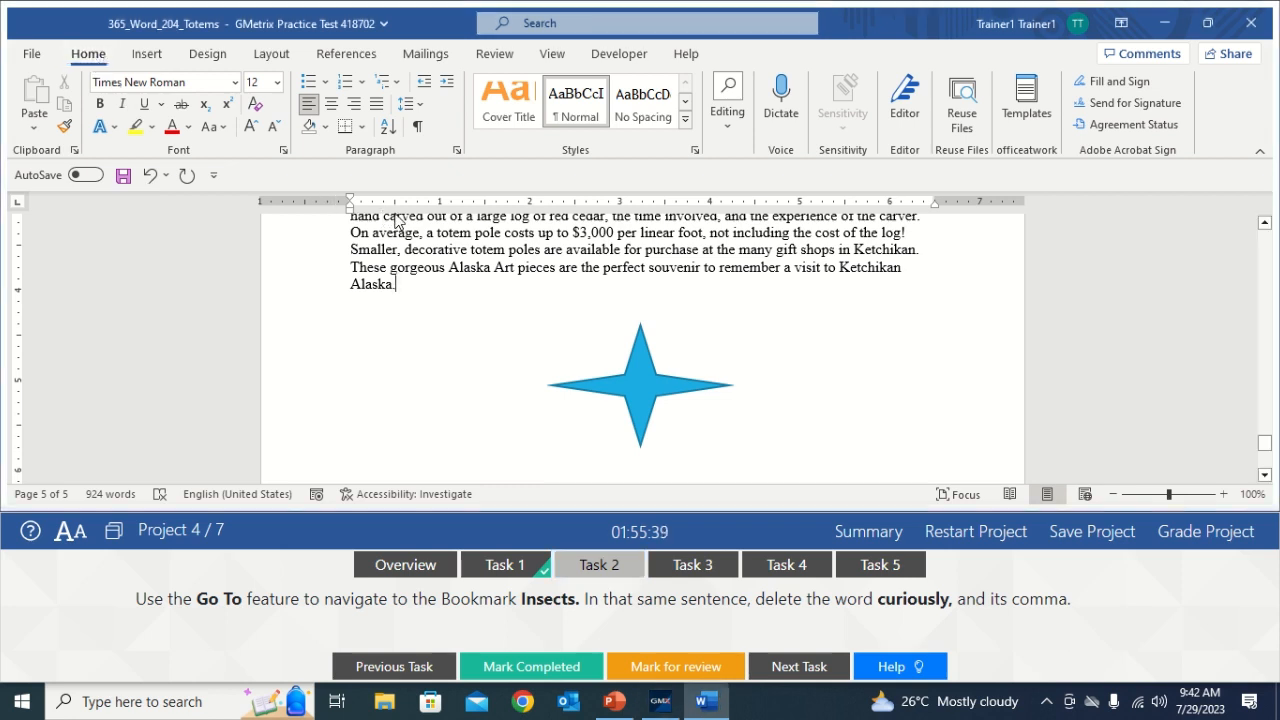
click(727, 125)
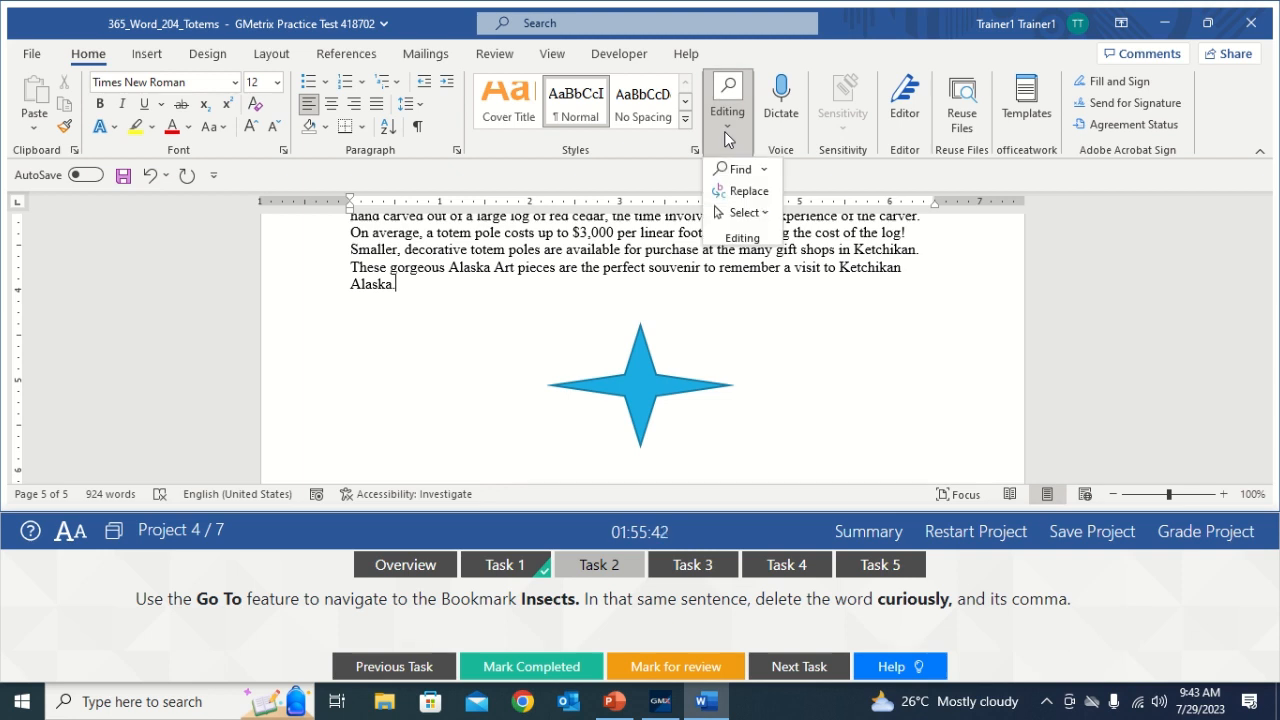
click(765, 172)
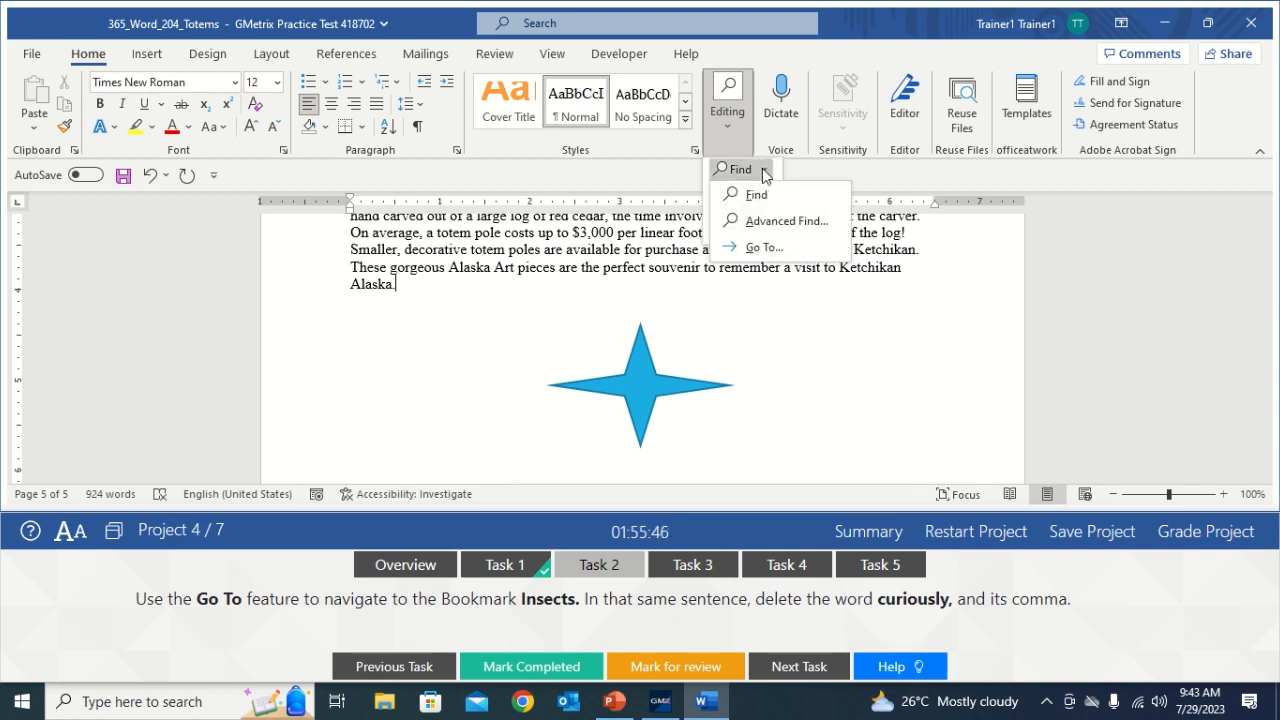
click(752, 248)
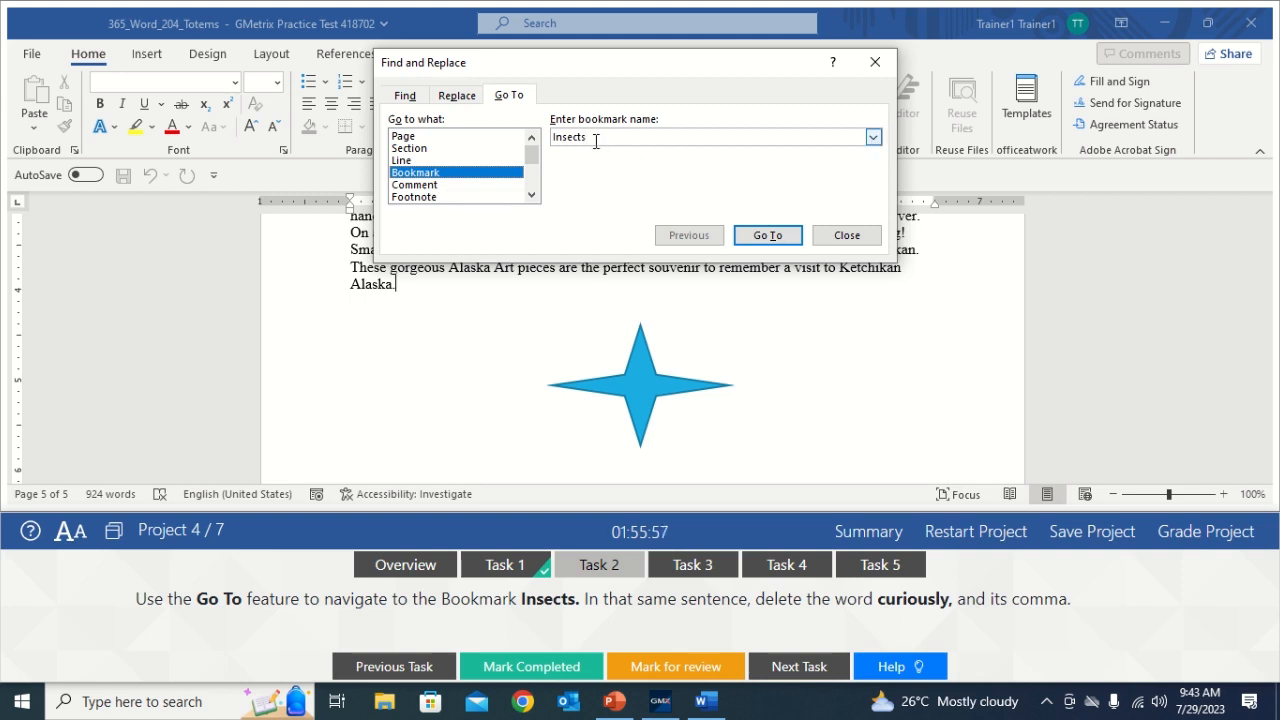
click(761, 243)
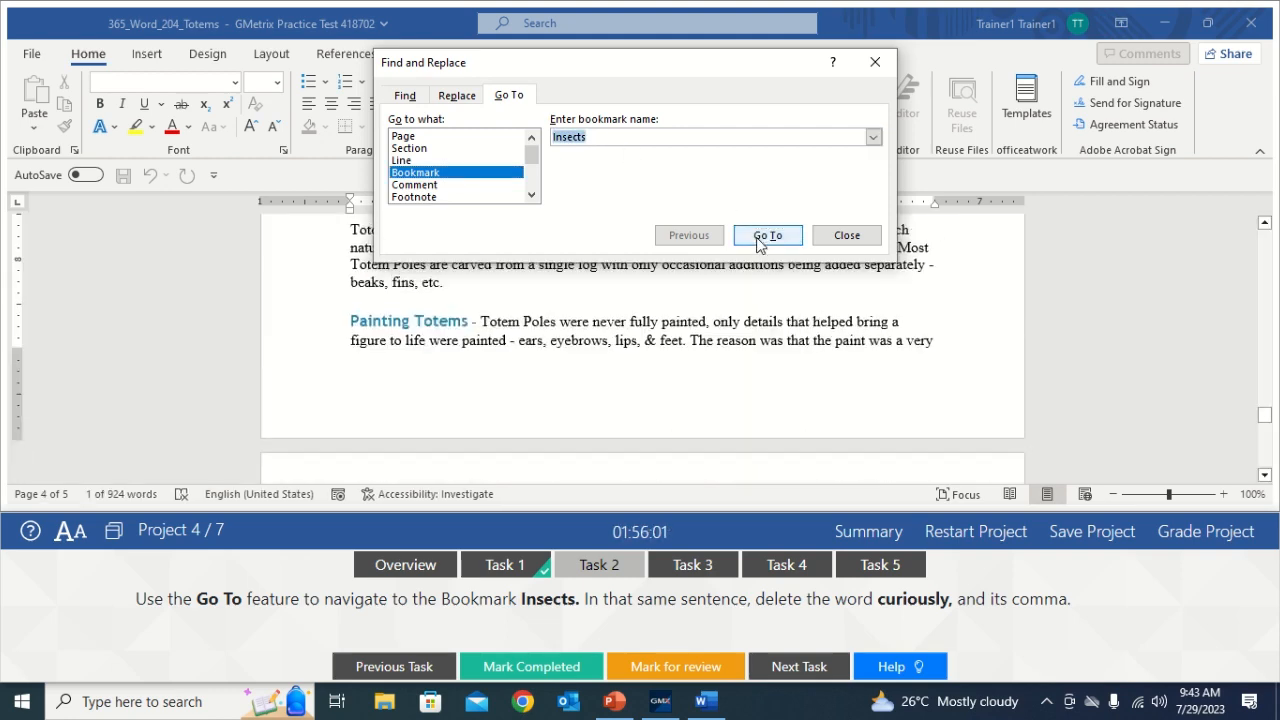
click(847, 237)
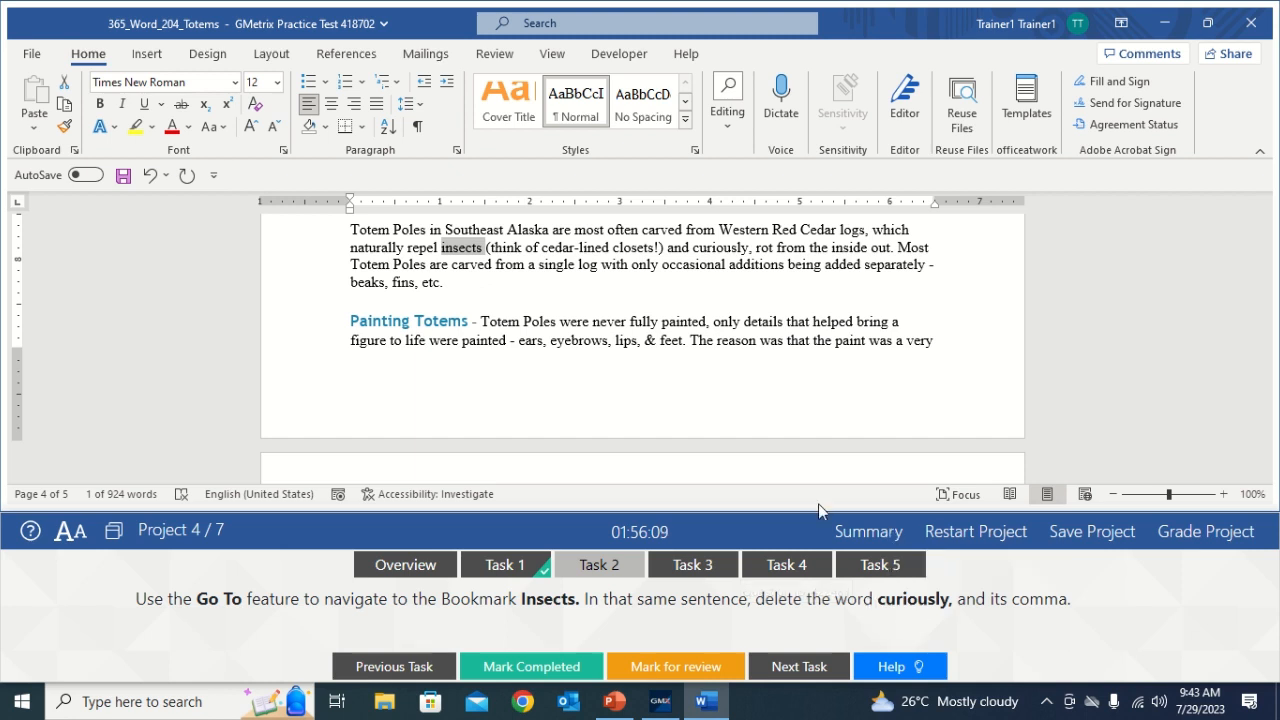
- Delete the word "curiously" and its comma from the sentence about insects, and mark Task 2 completed
click(753, 248)
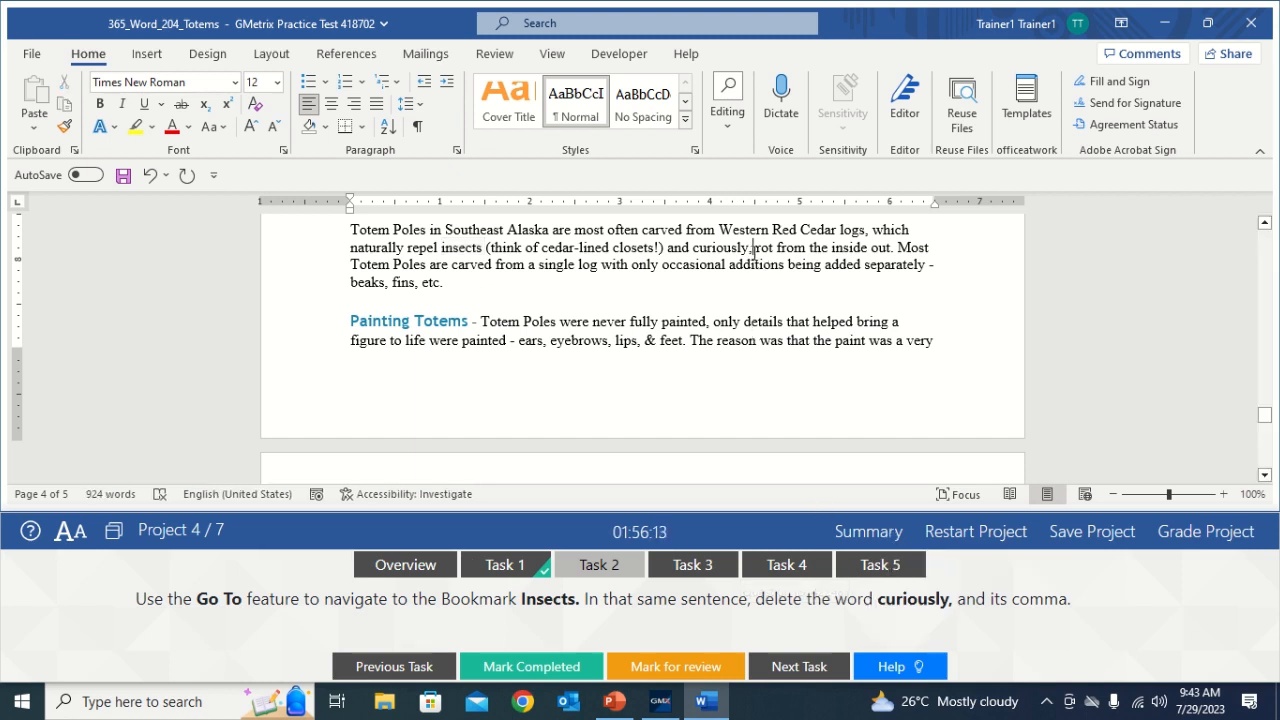
key(BackSpace)
key(BackSpace)
key(BackSpace)
key(BackSpace)
key(BackSpace)
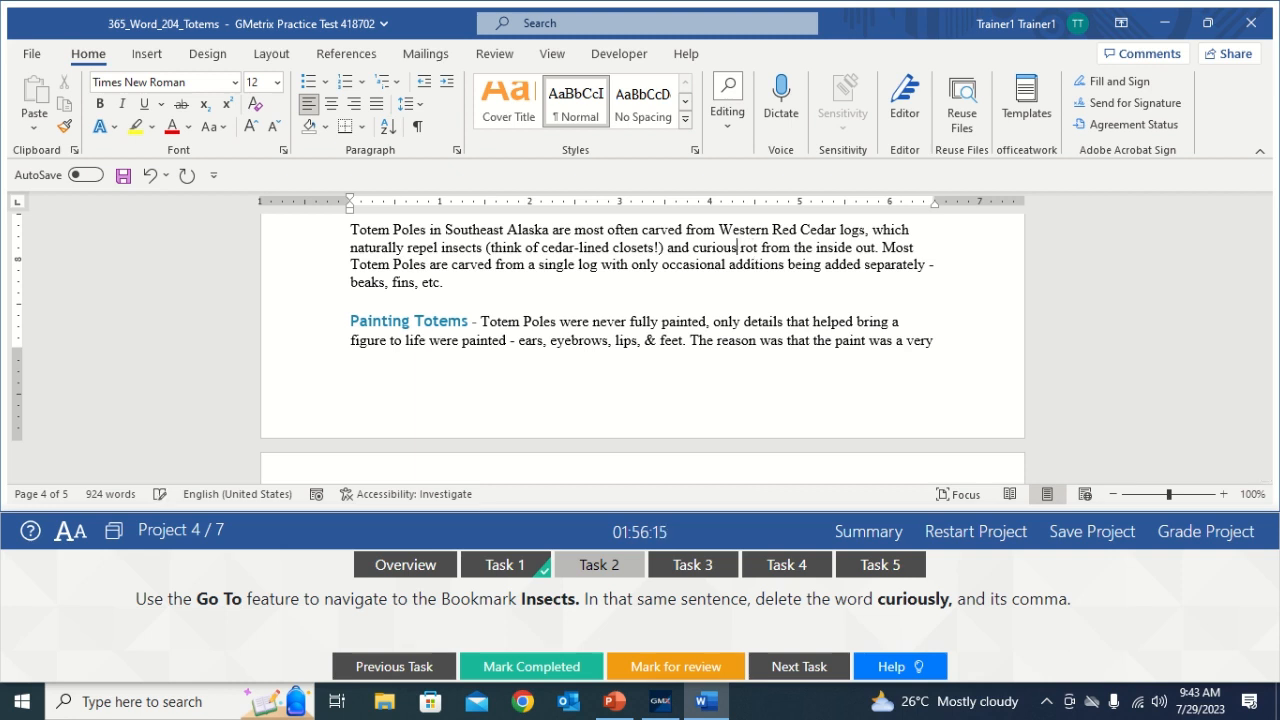
key(BackSpace)
key(BackSpace)
key(BackSpace)
key(BackSpace)
key(BackSpace)
key(BackSpace)
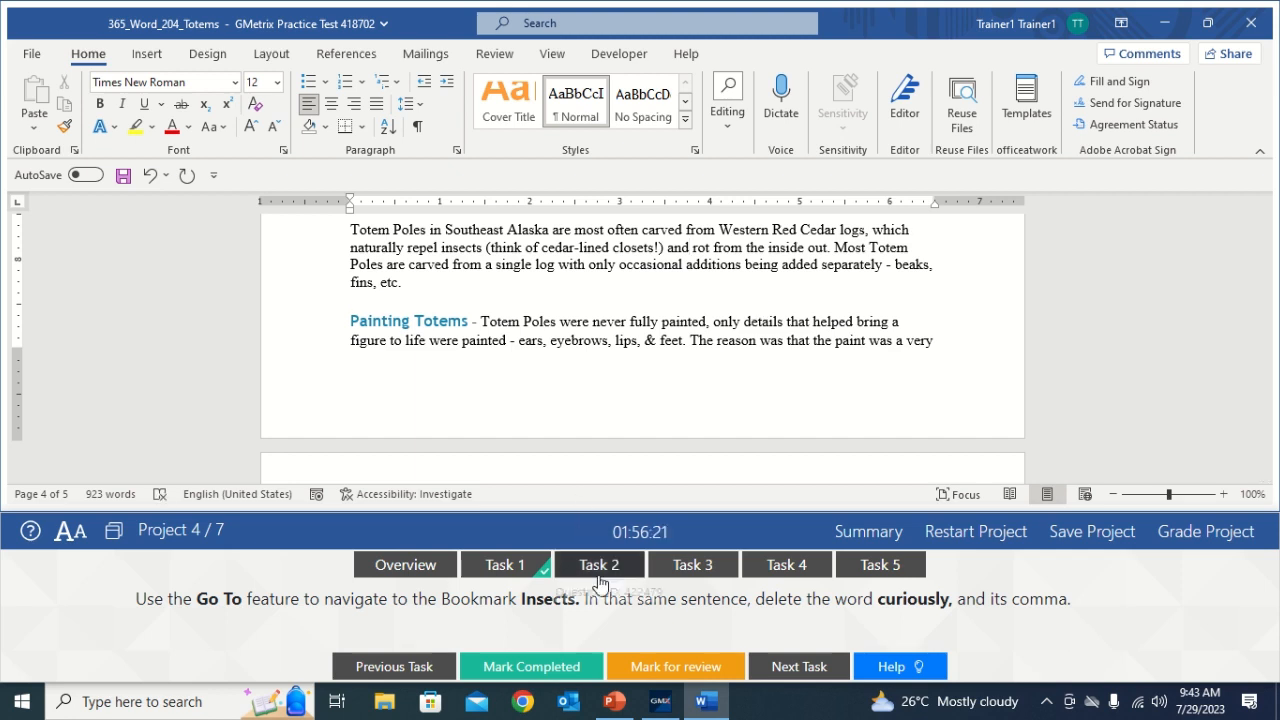
click(515, 672)
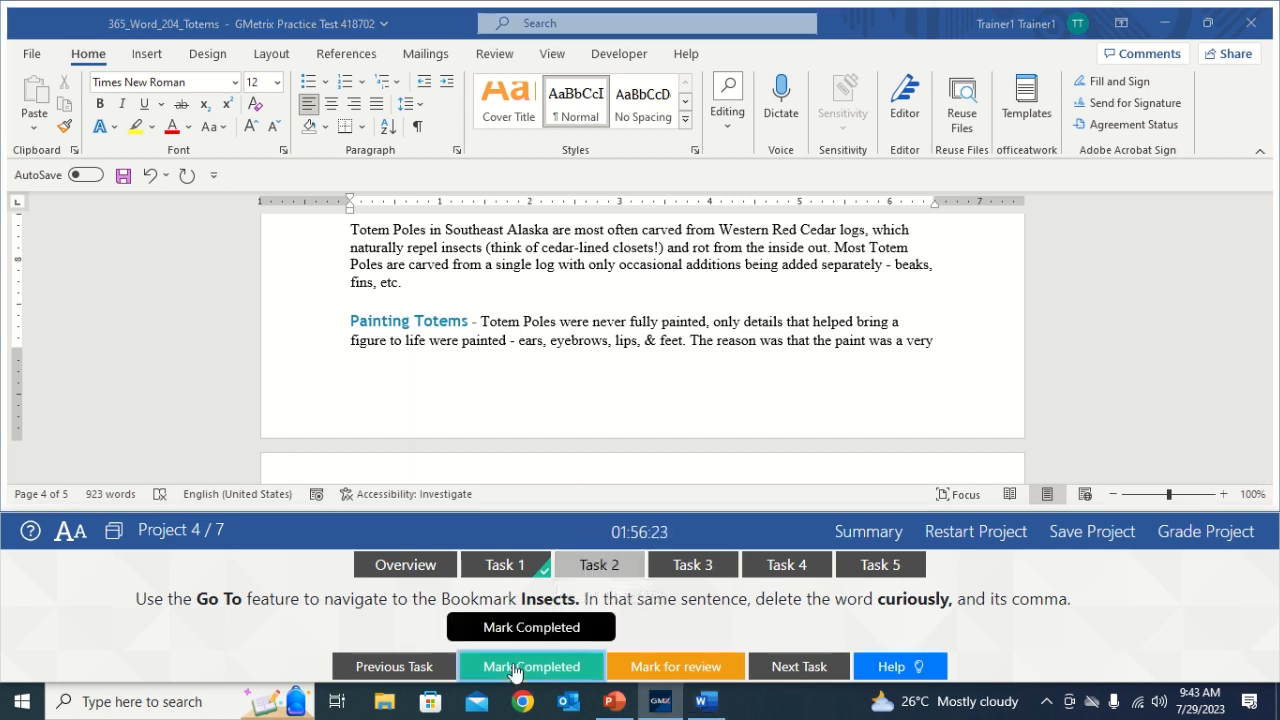
- Open Task 3 and add a Blank footer containing the text "Totem Poles"
click(683, 570)
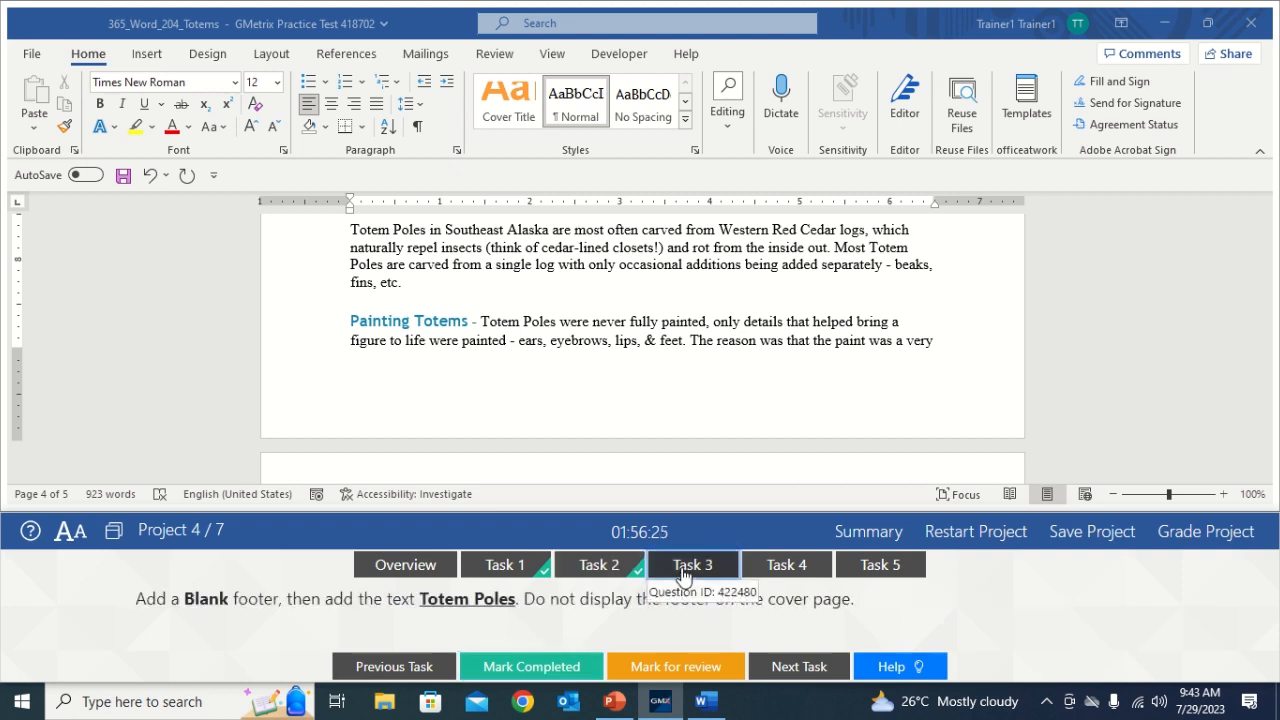
click(451, 598)
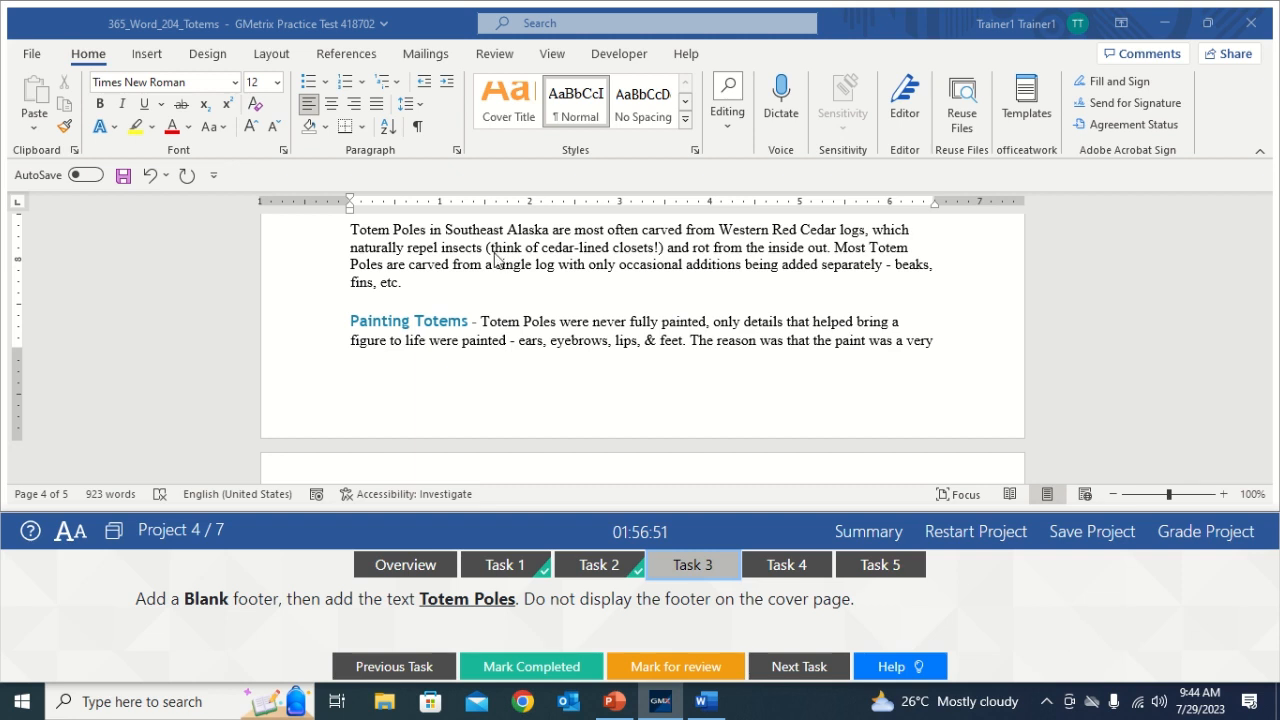
click(146, 54)
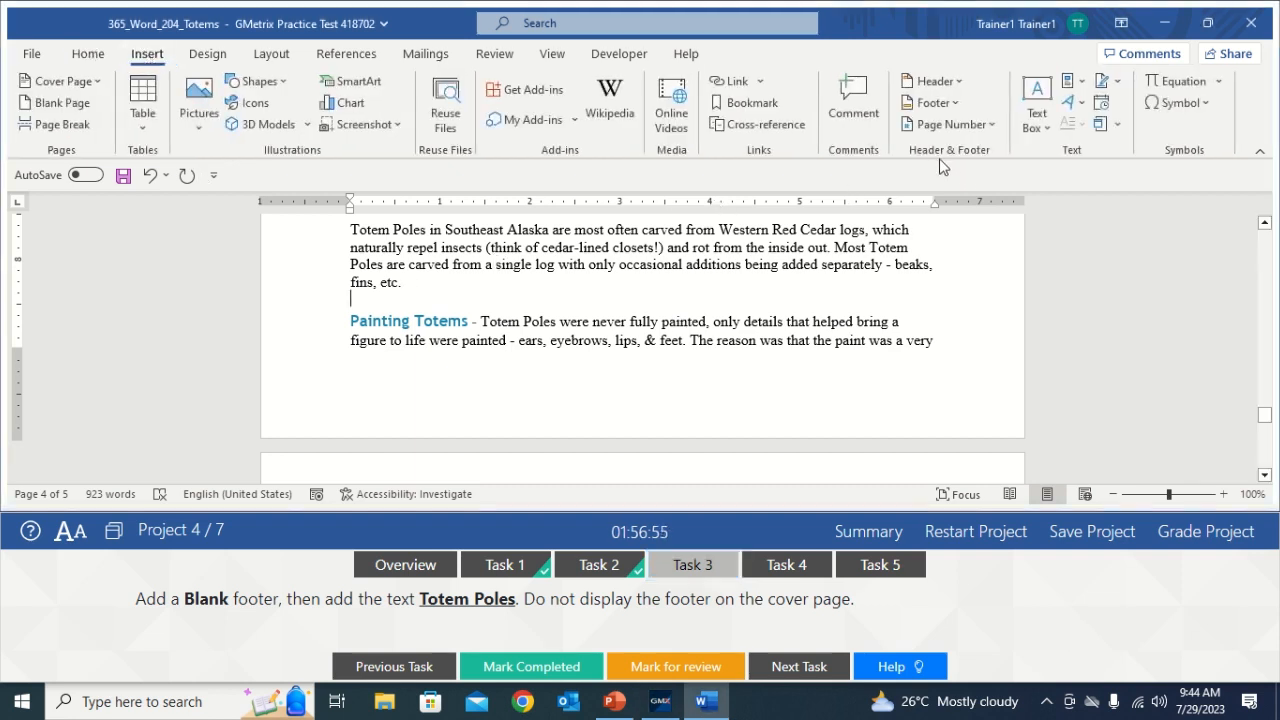
click(955, 110)
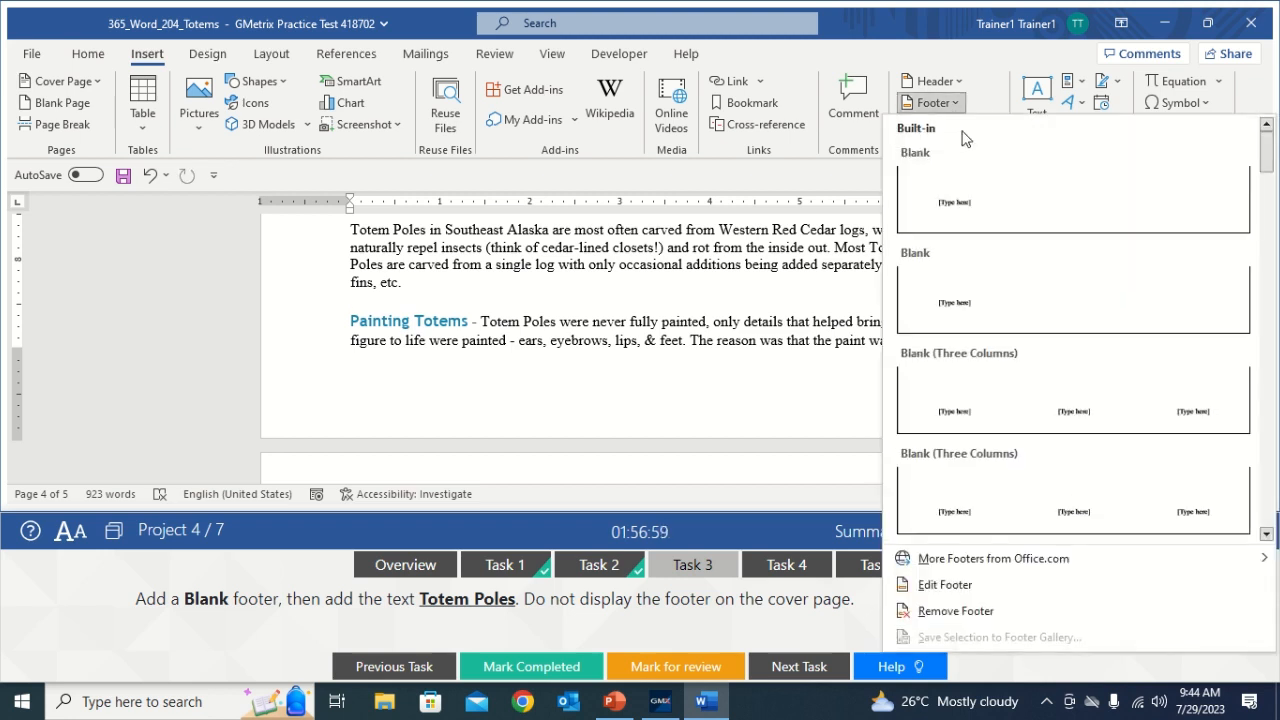
click(958, 185)
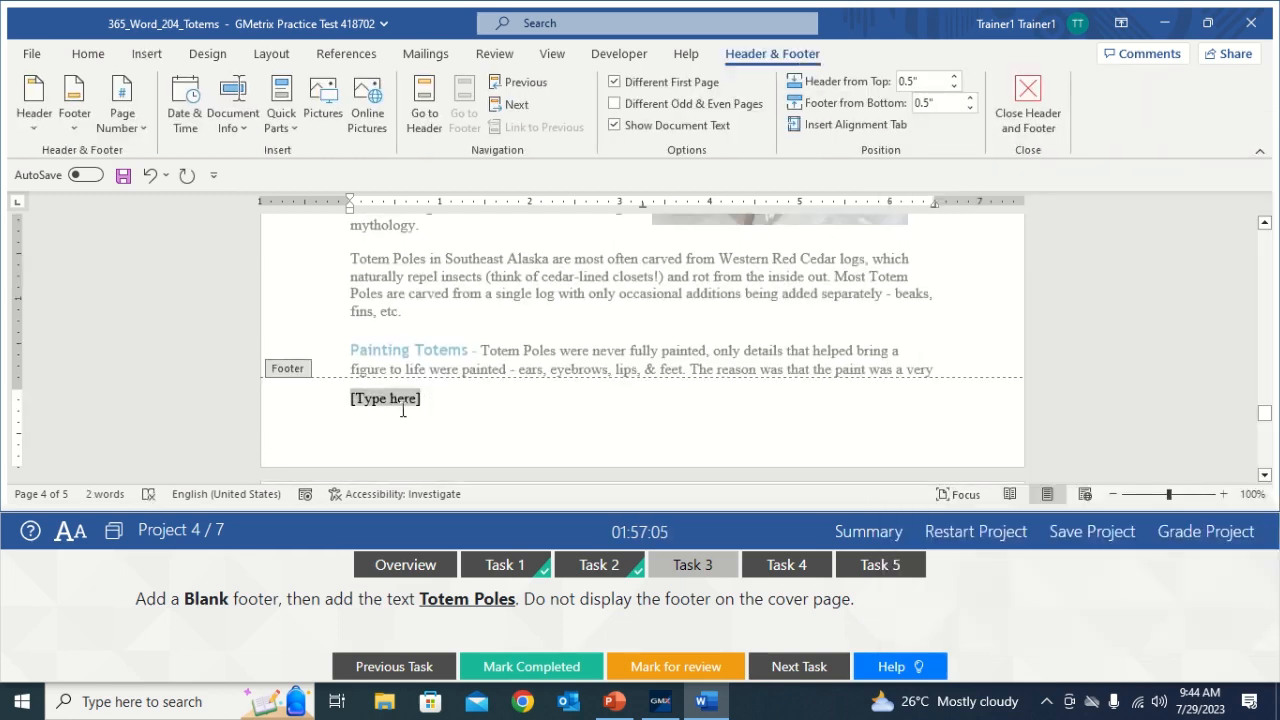
text(T)
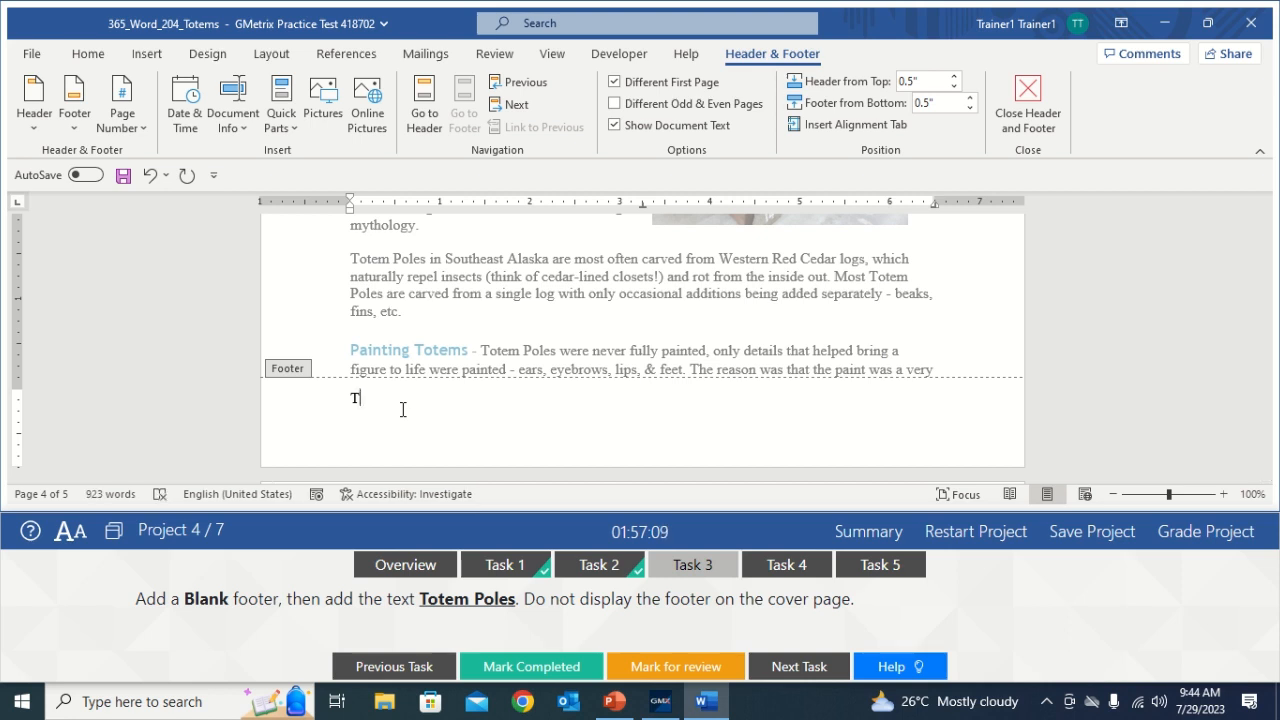
text(otem Poles)
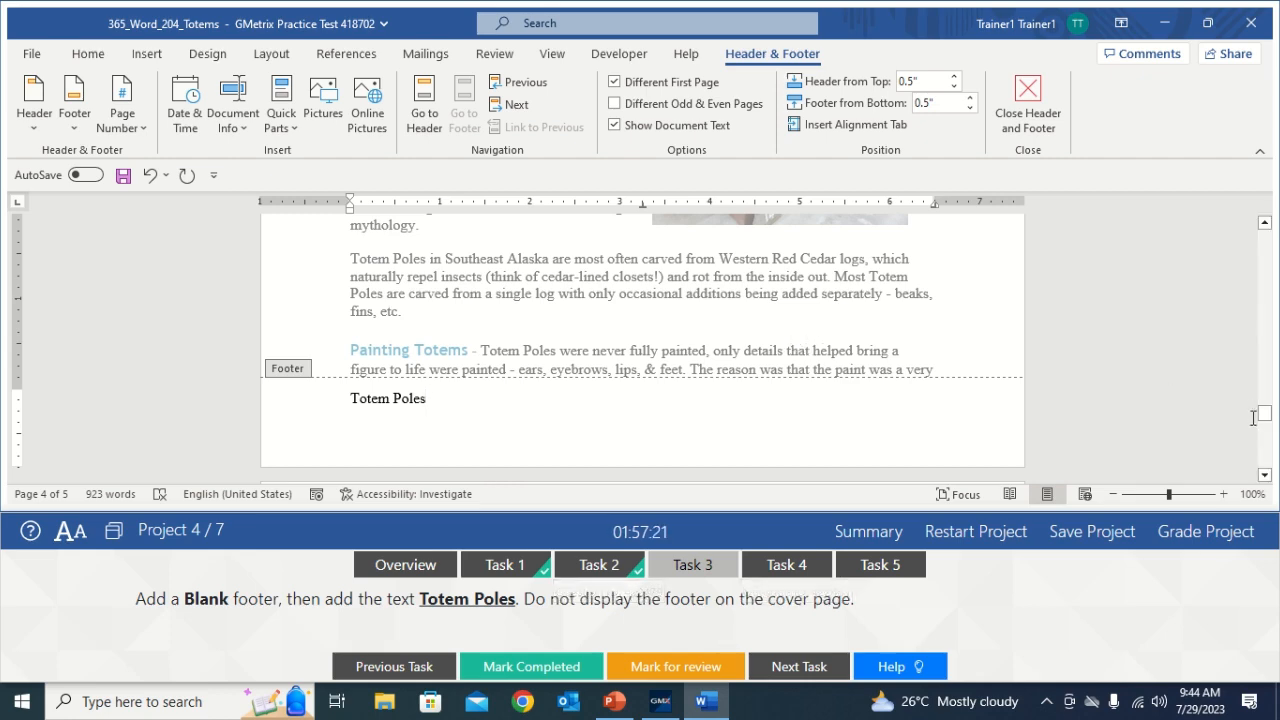
- Check the footers on the cover page and page two, leave footer editing, and mark Task 3 completed
drag(1264, 416, 1265, 276)
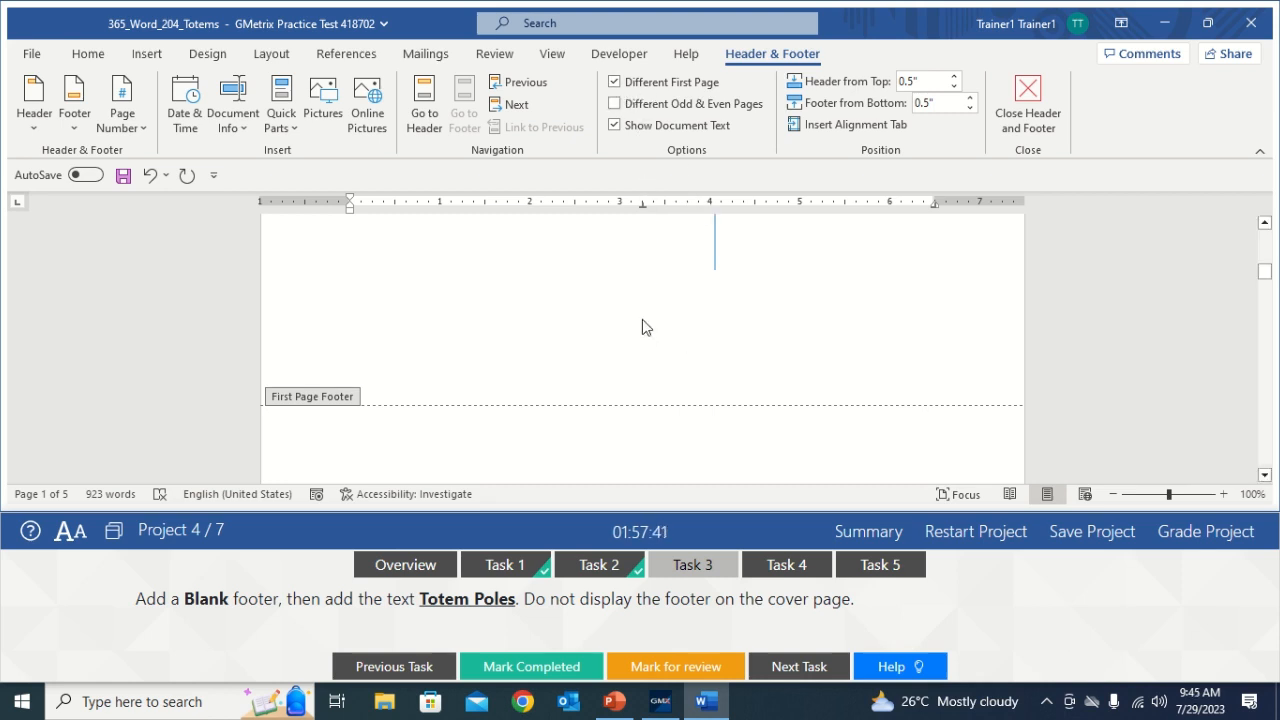
scroll(642, 298, down, 10)
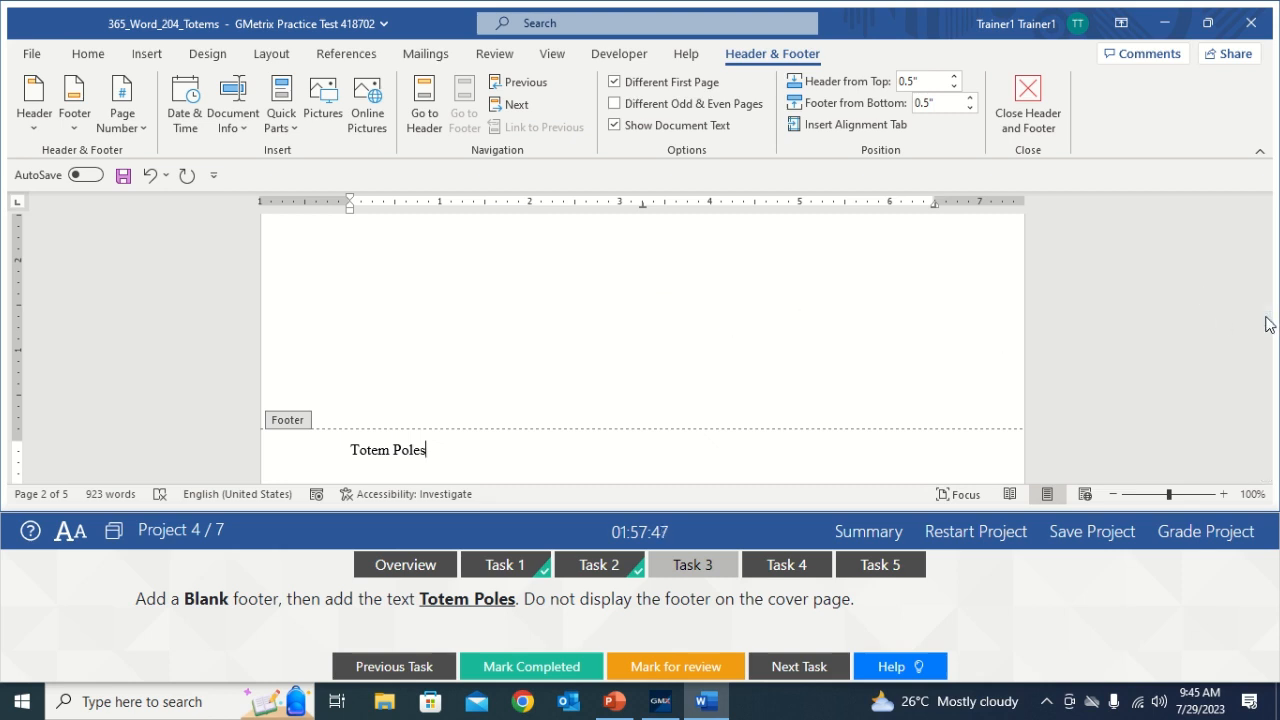
drag(1264, 318, 1270, 232)
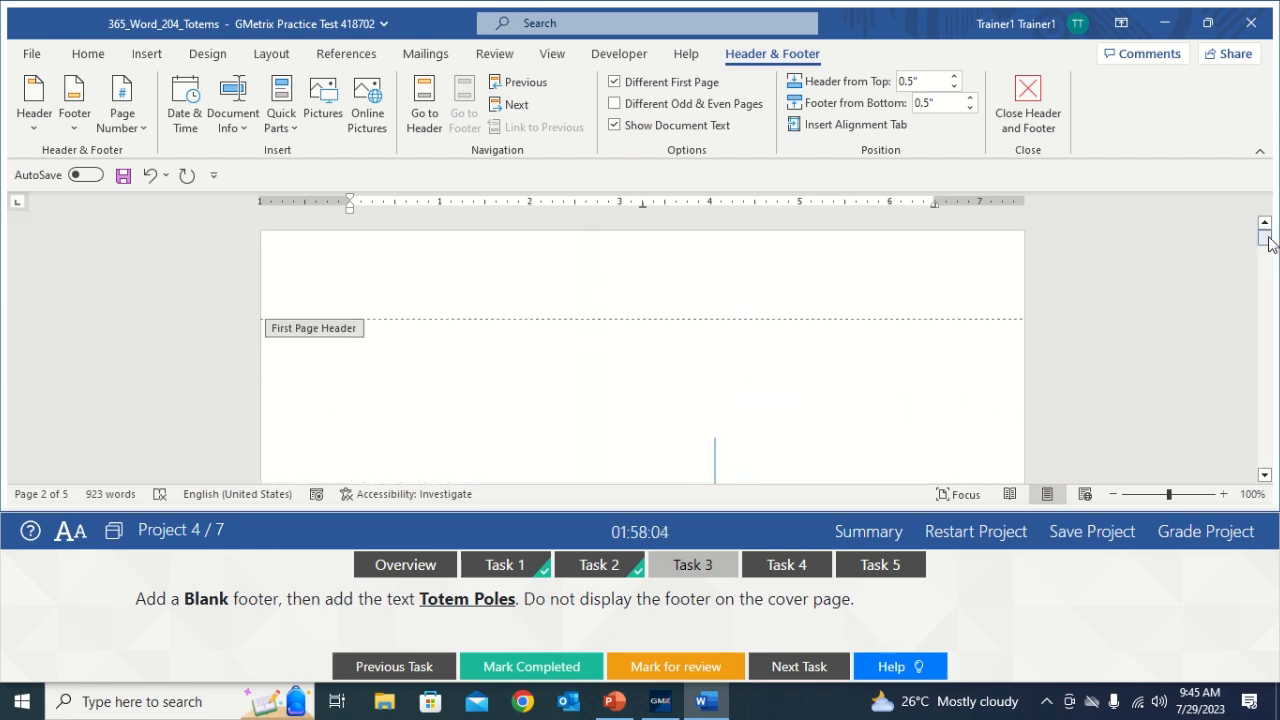
click(1042, 130)
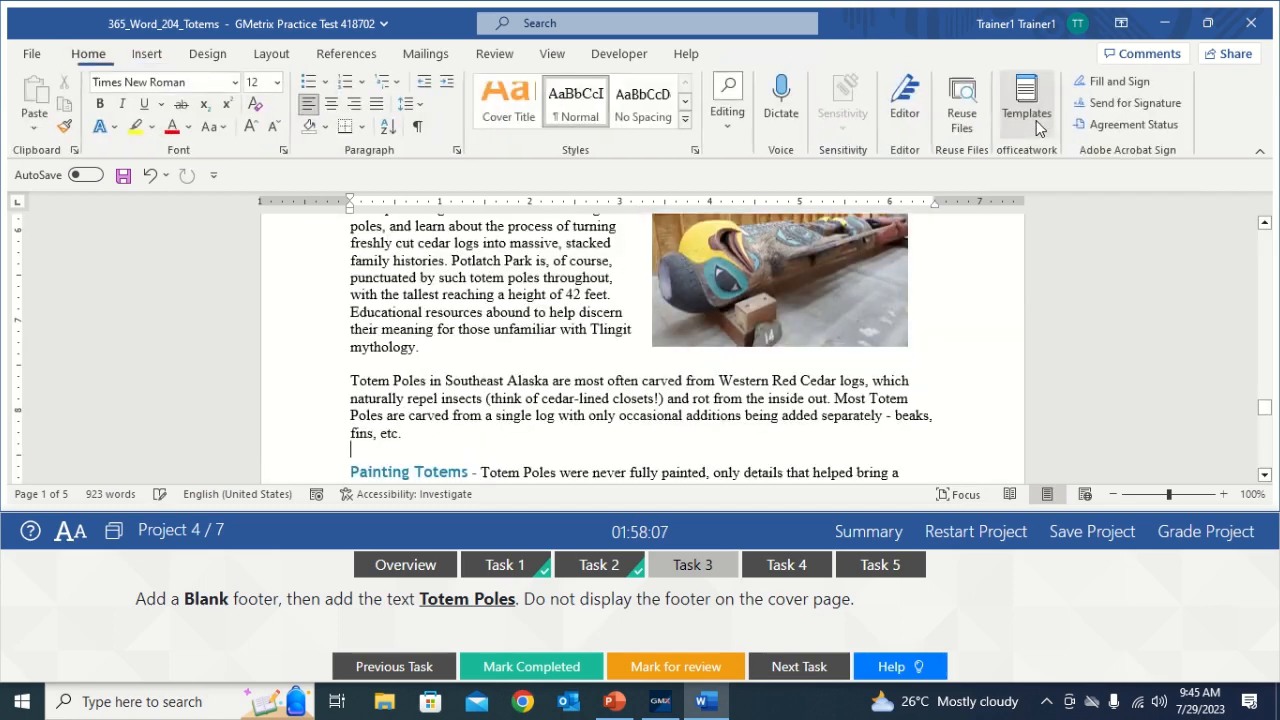
click(702, 572)
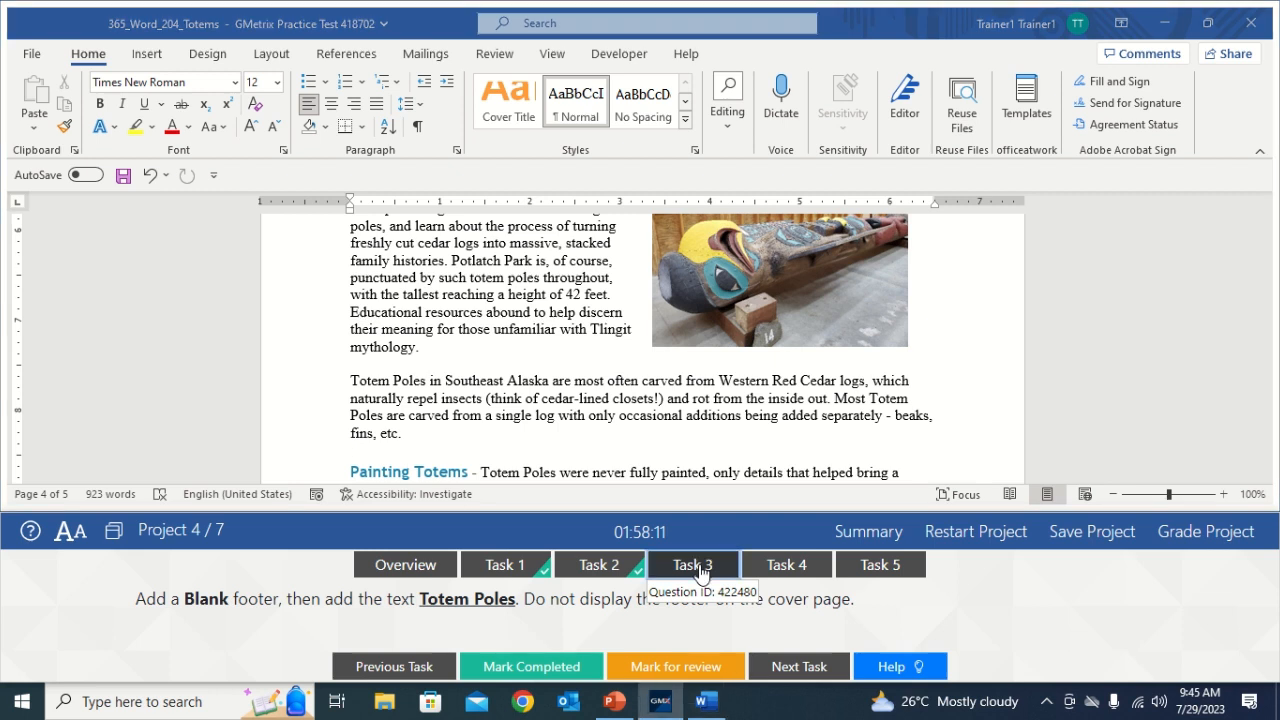
click(532, 669)
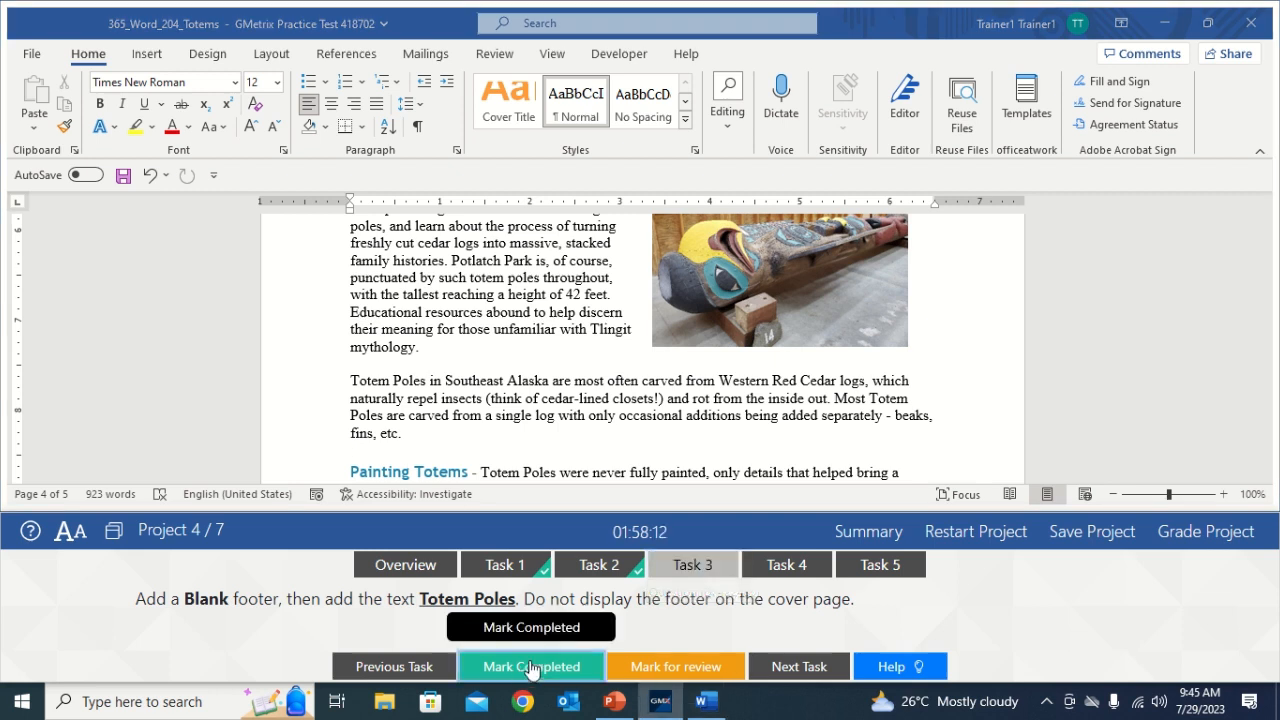
- For Task 4, insert an Automatic Table 2 table of contents at the top of page two and mark the task completed
click(786, 566)
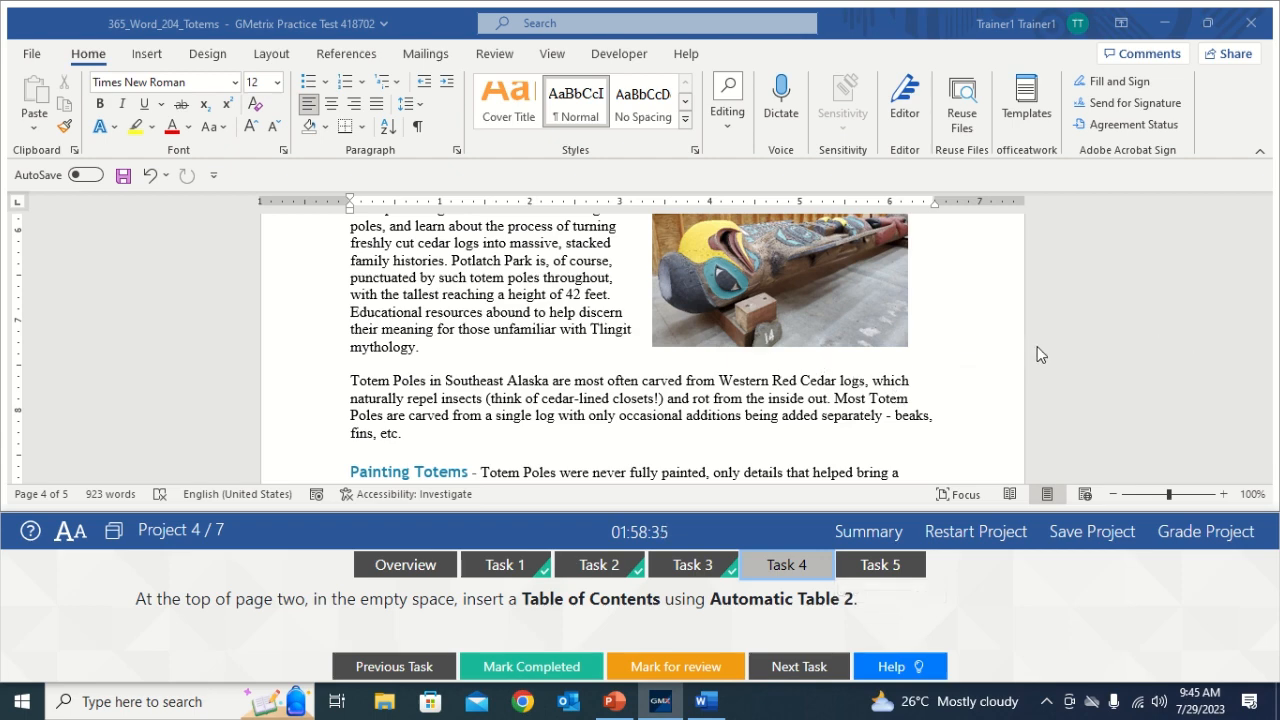
drag(1265, 408, 1260, 278)
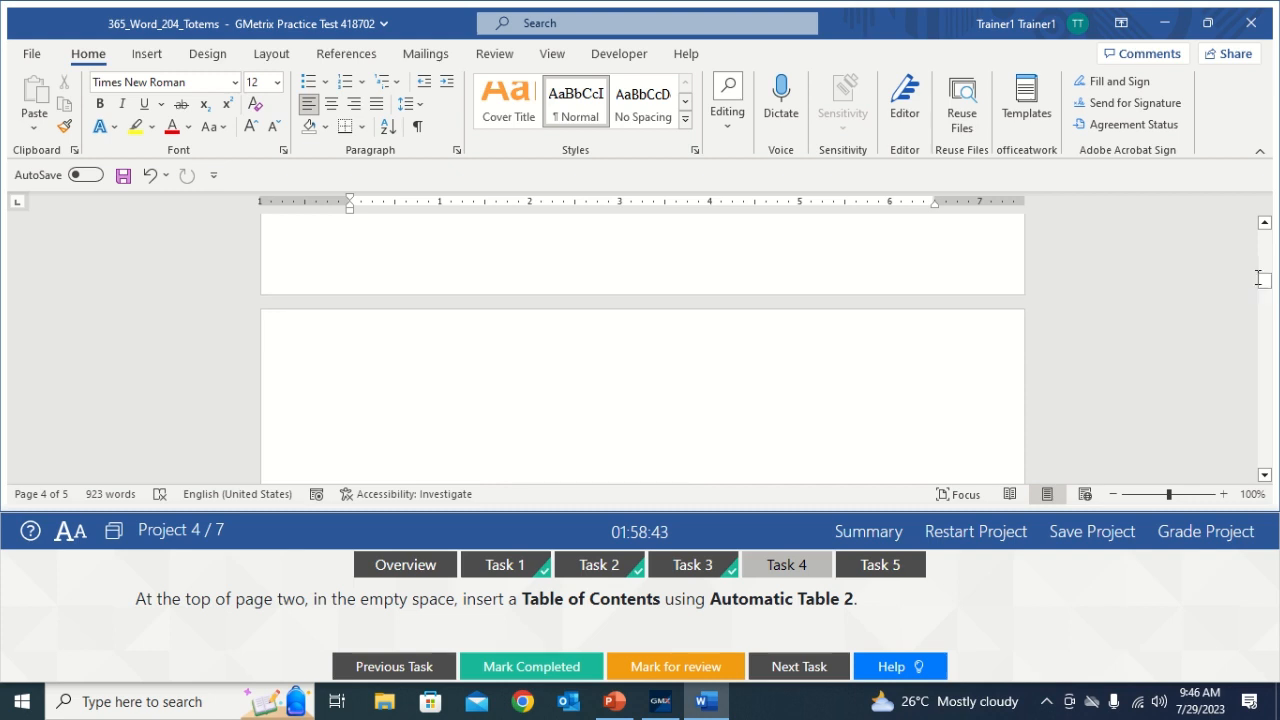
click(483, 399)
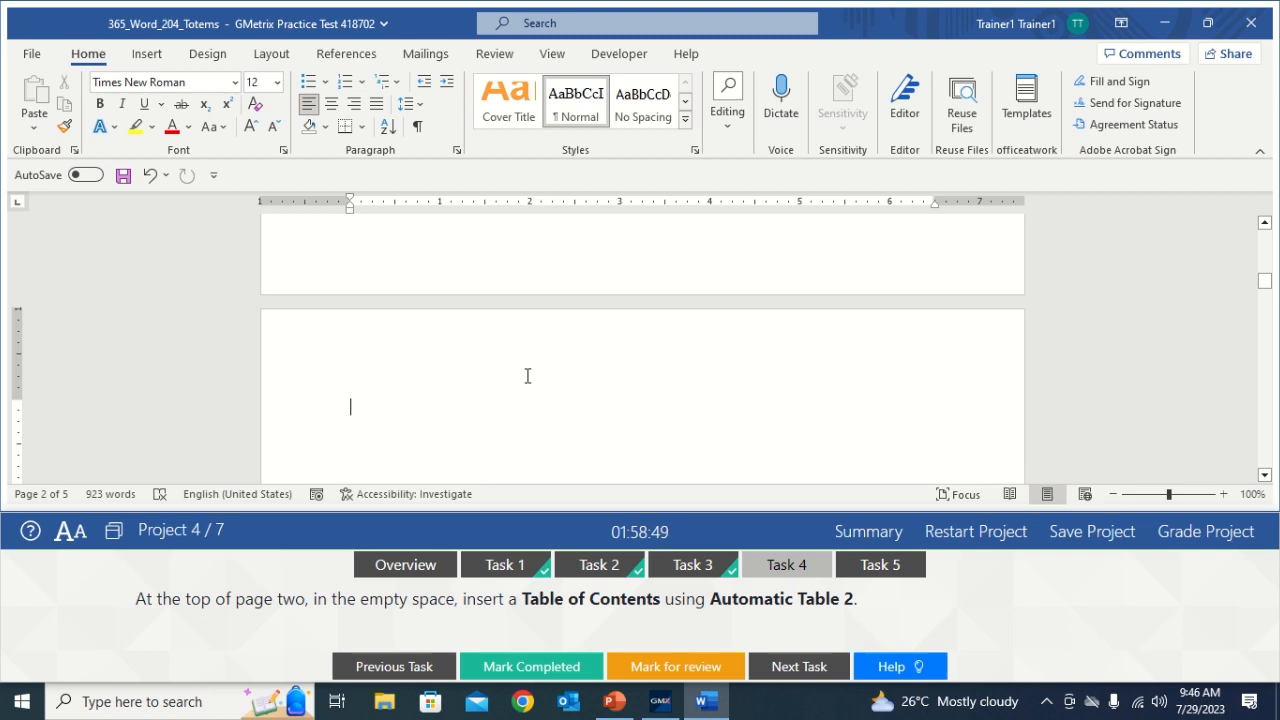
click(347, 57)
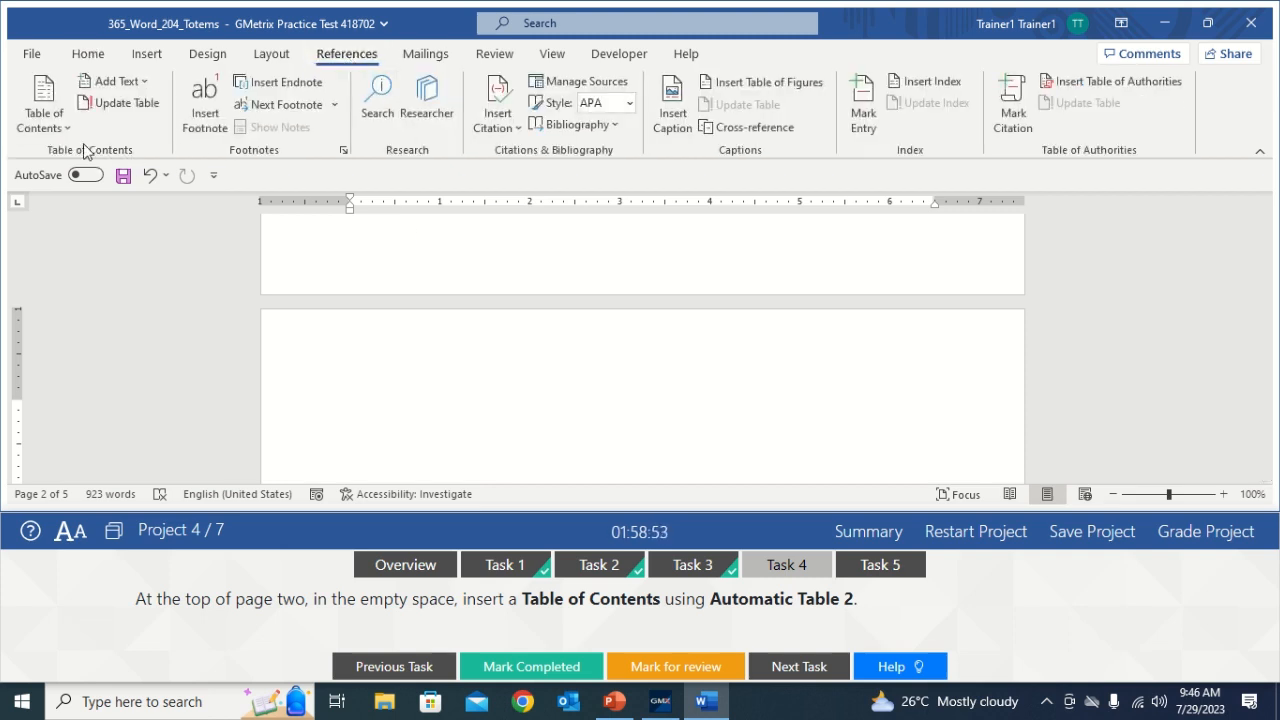
click(56, 122)
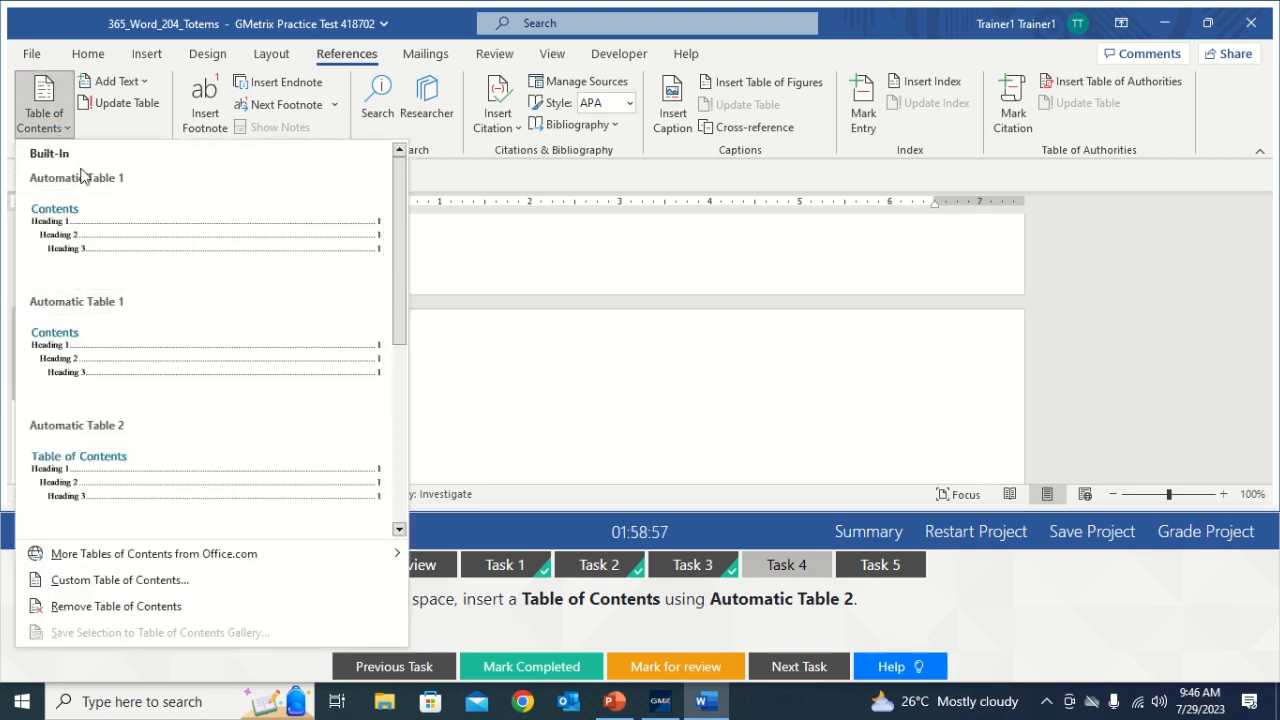
click(176, 457)
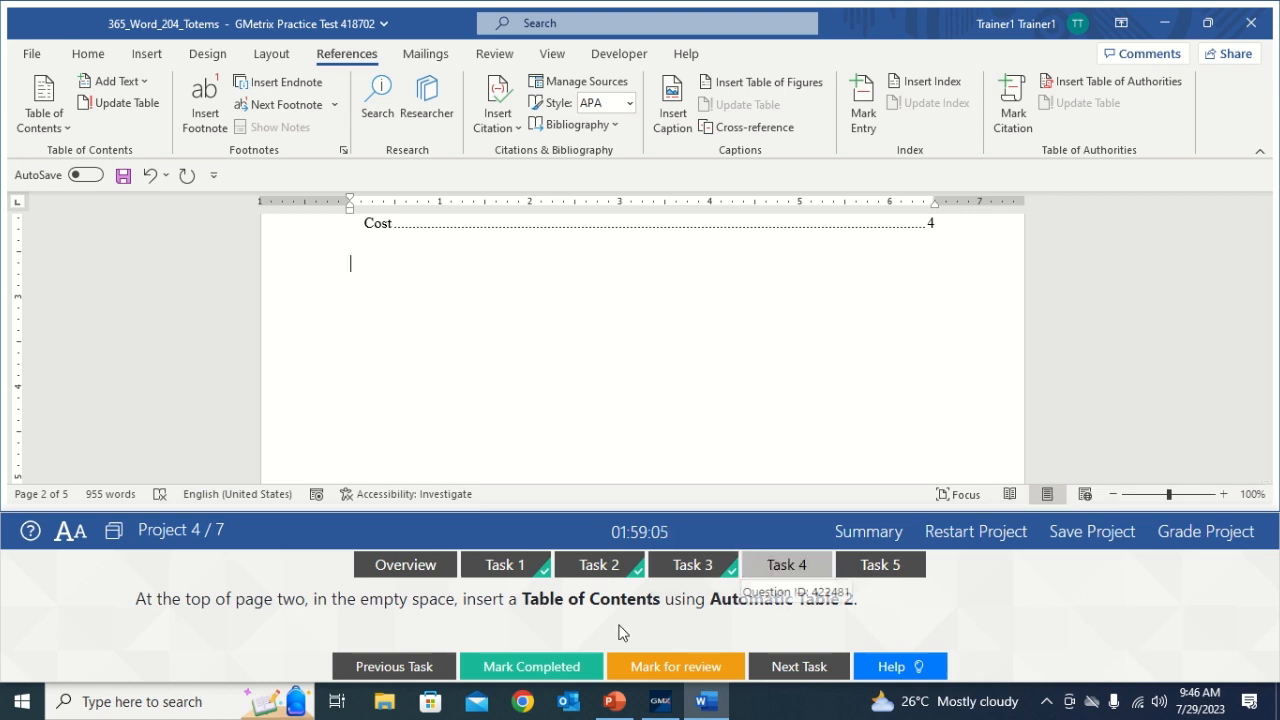
click(541, 667)
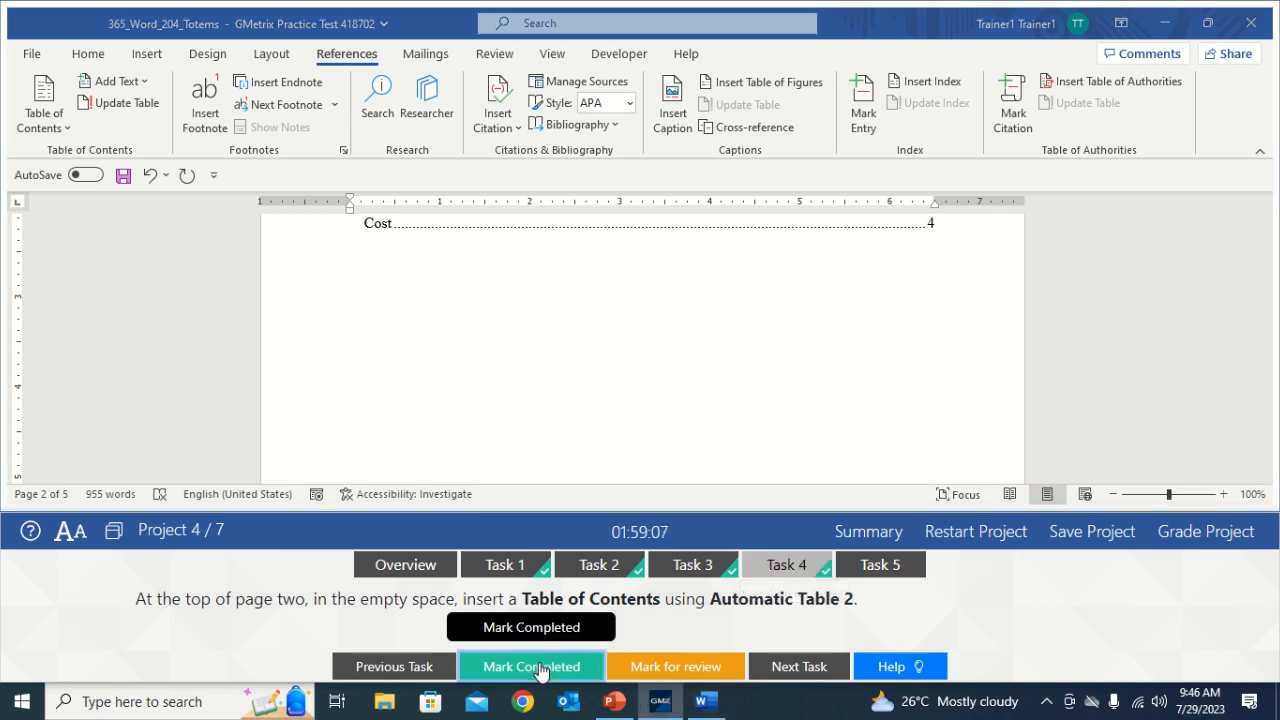
- Open Task 5 and start a new comment on the word "Duktoothl" in the Clan House paragraph on page three
click(880, 566)
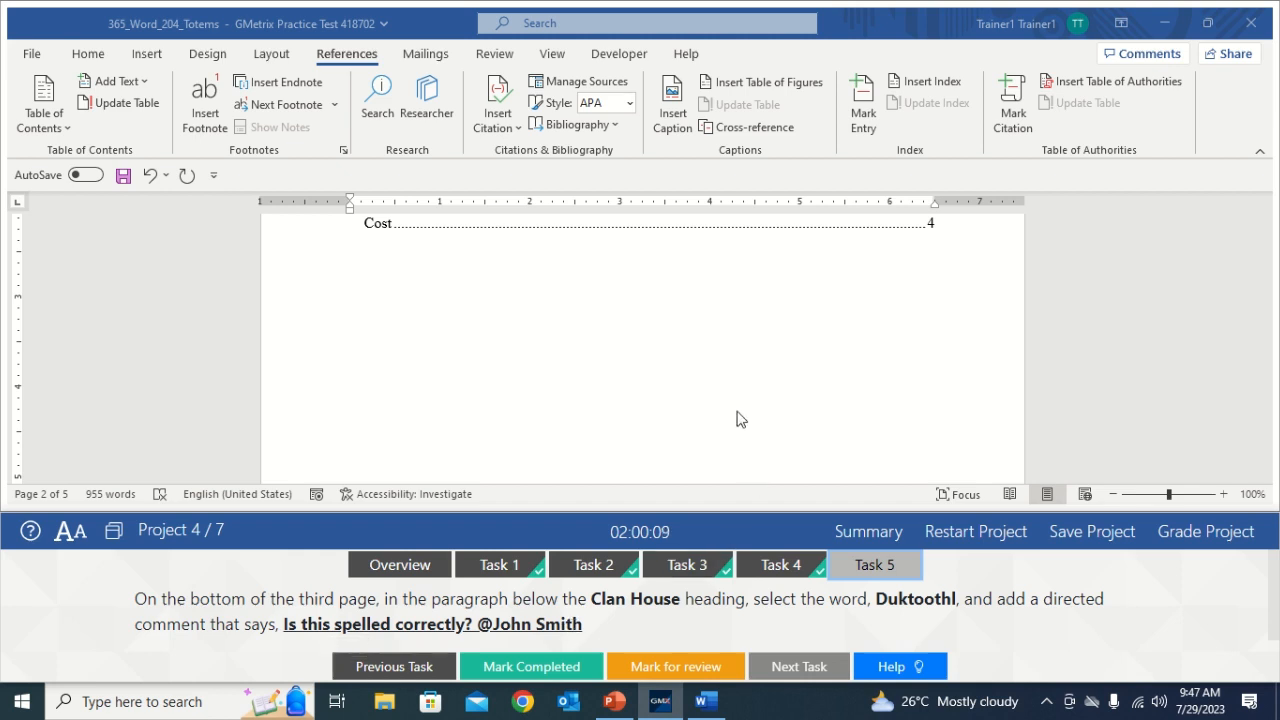
click(713, 347)
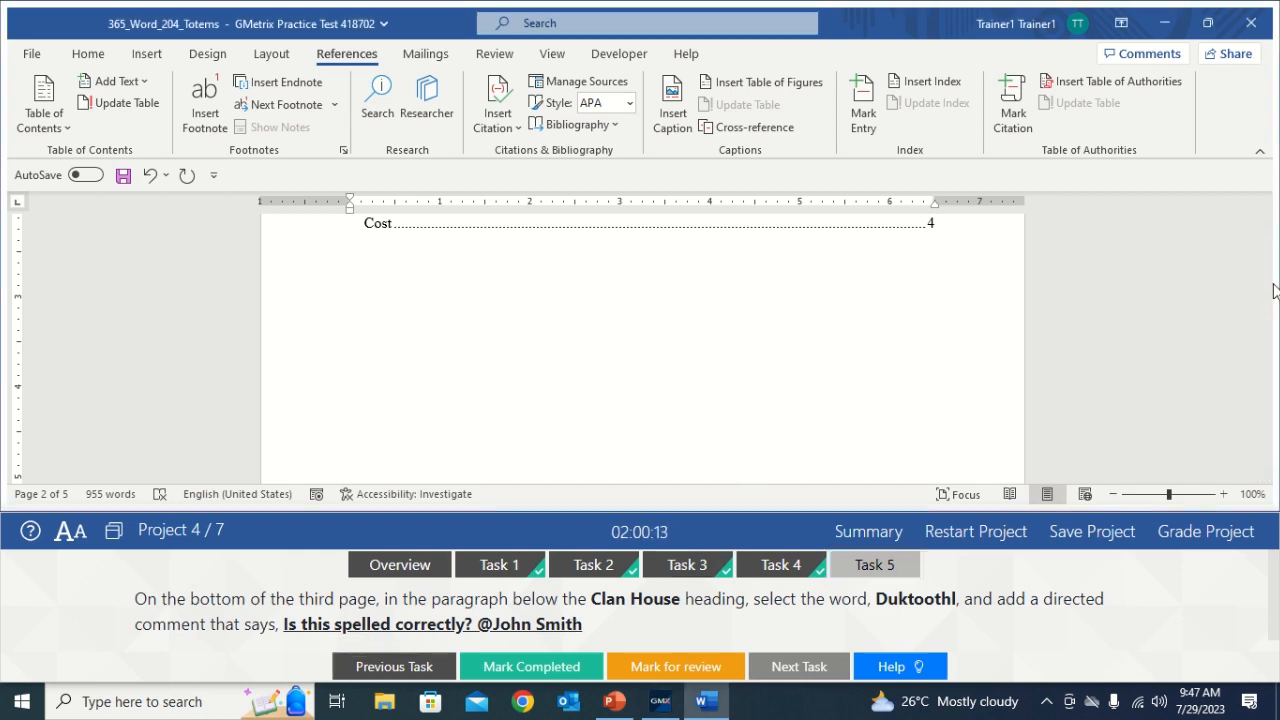
drag(1265, 298, 1267, 364)
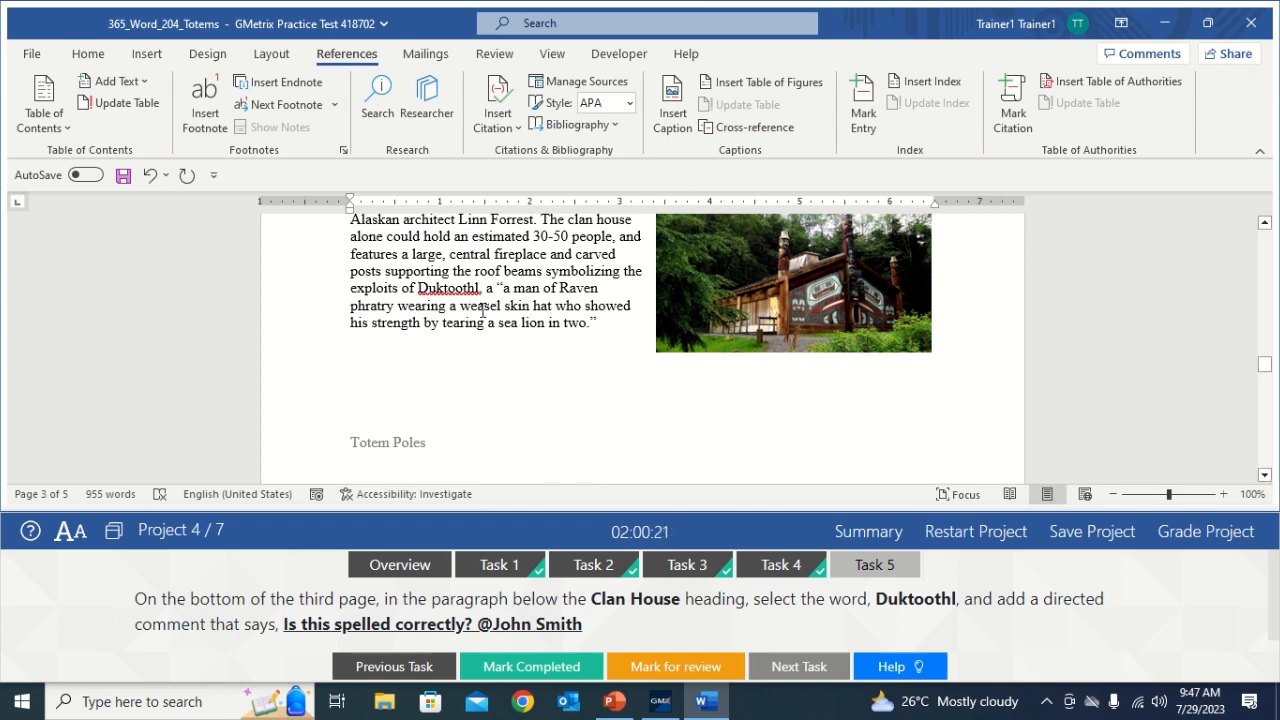
double_click(450, 288)
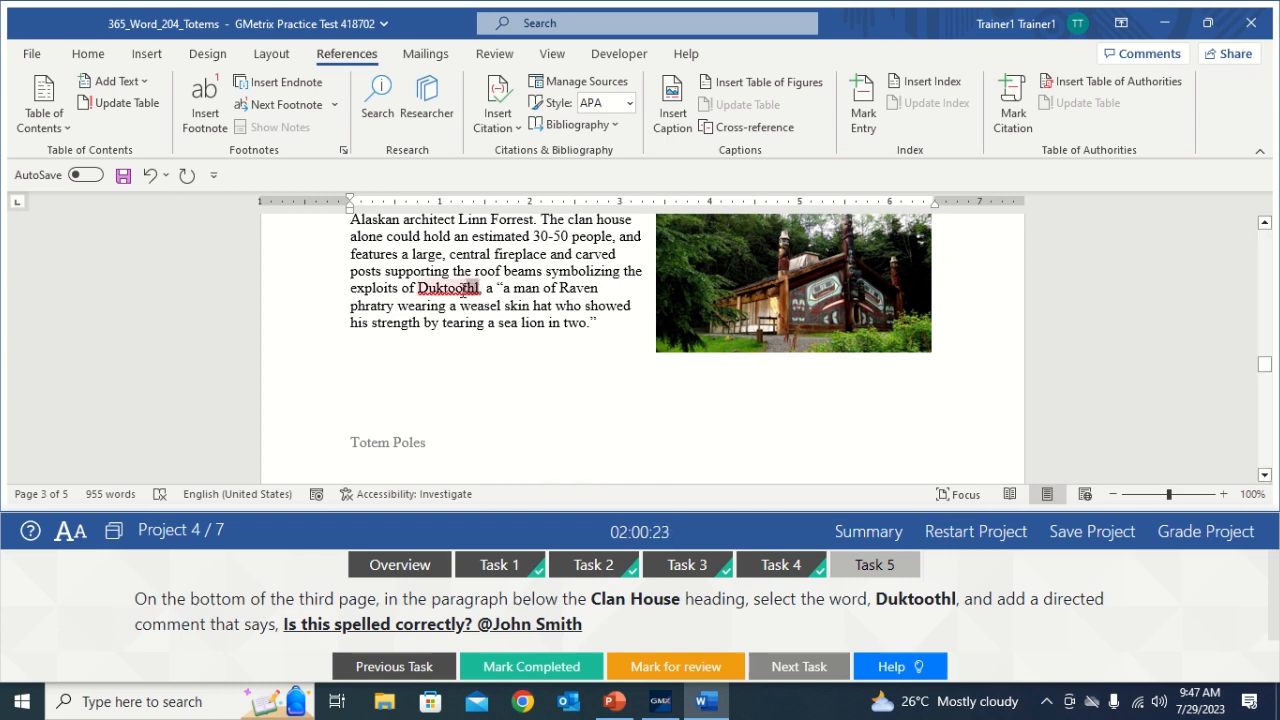
drag(476, 289, 422, 294)
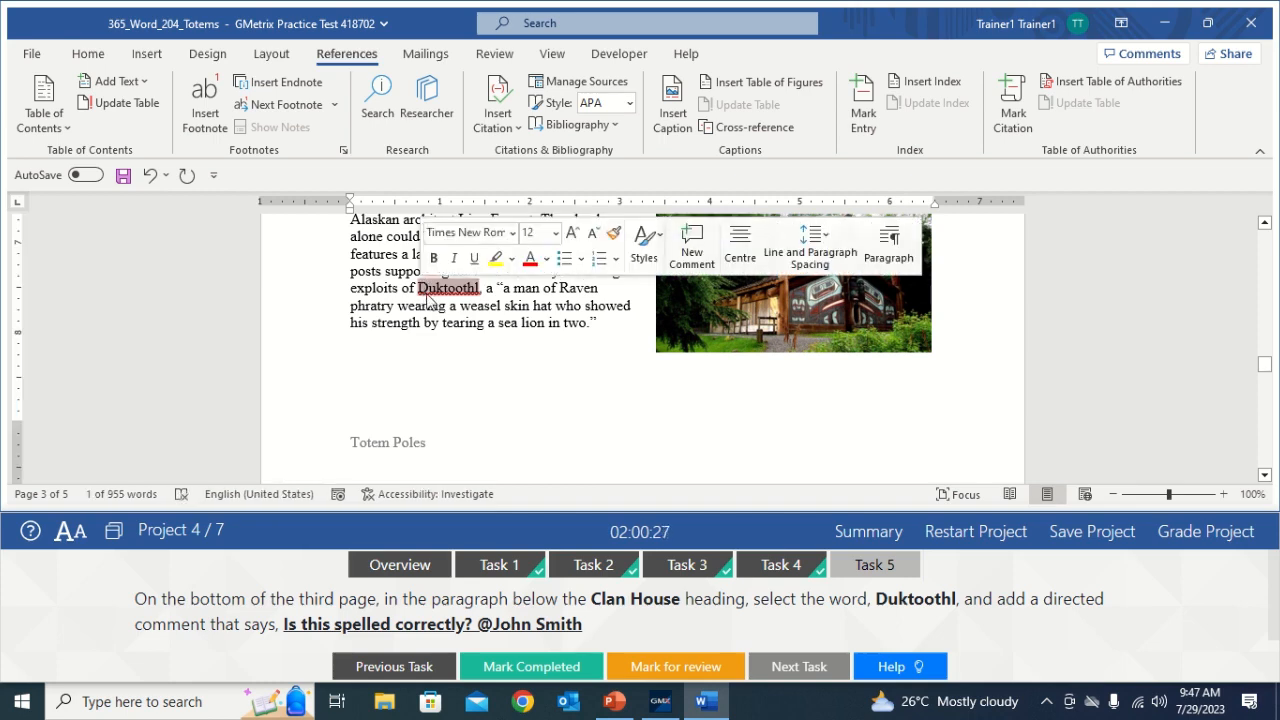
click(691, 258)
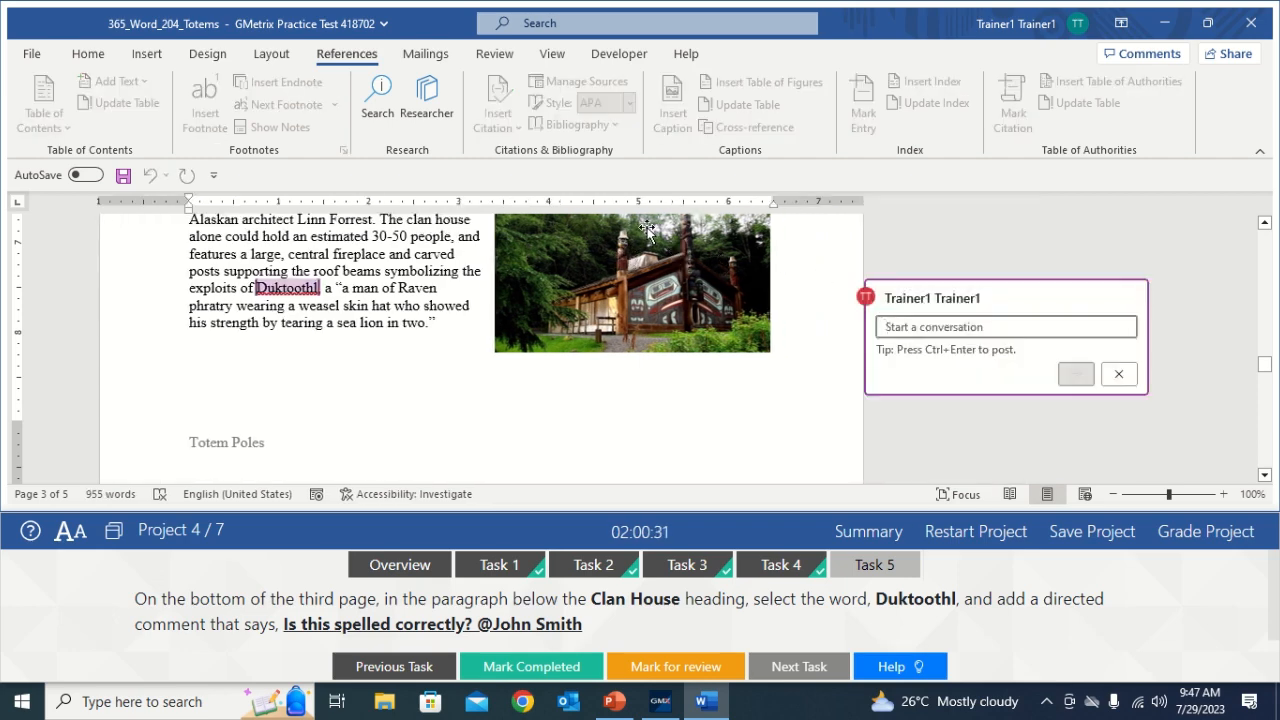
- Write the question "Is this spelled correctly?" in the new comment on "Duktoothl"
click(494, 53)
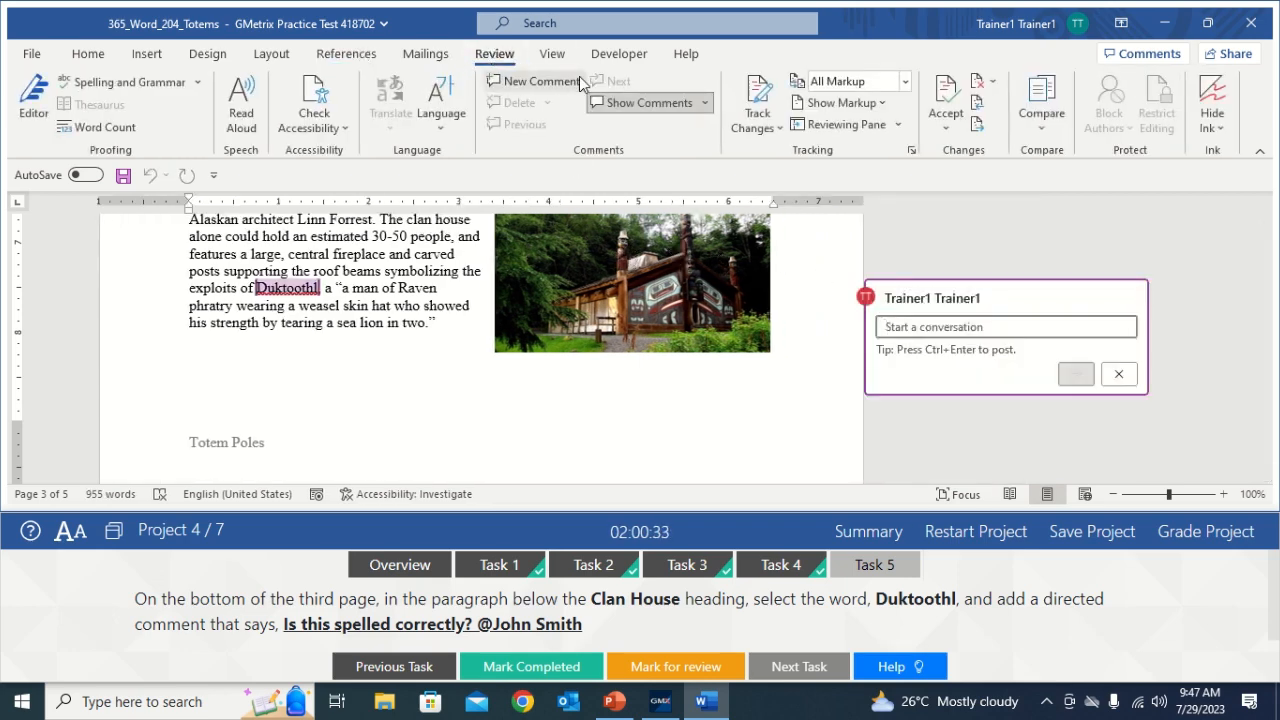
click(152, 55)
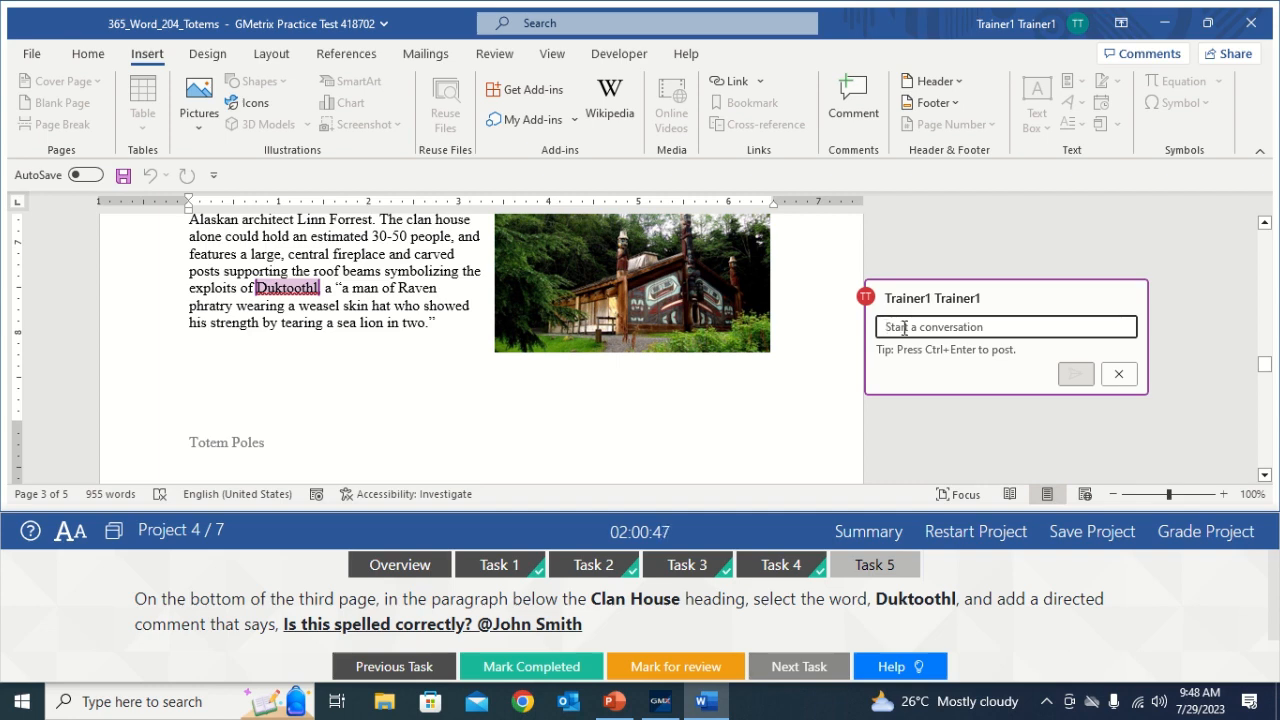
text(I)
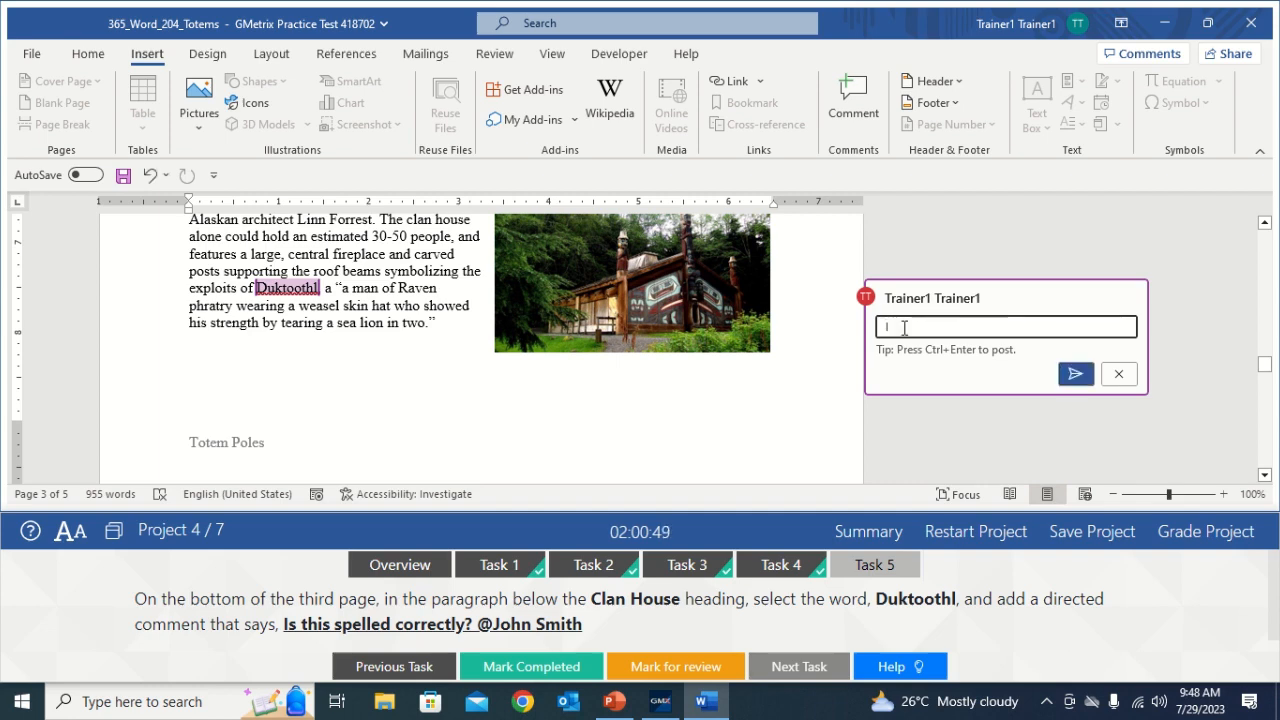
text(s)
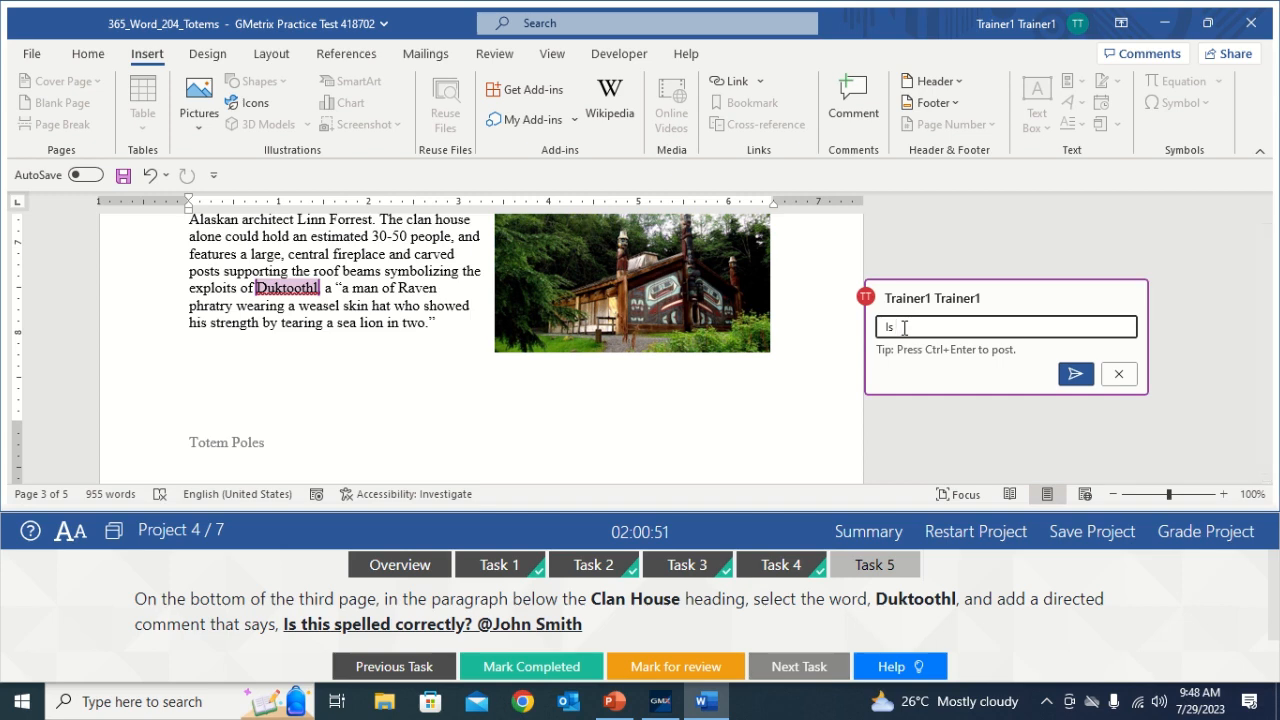
text( this spelled)
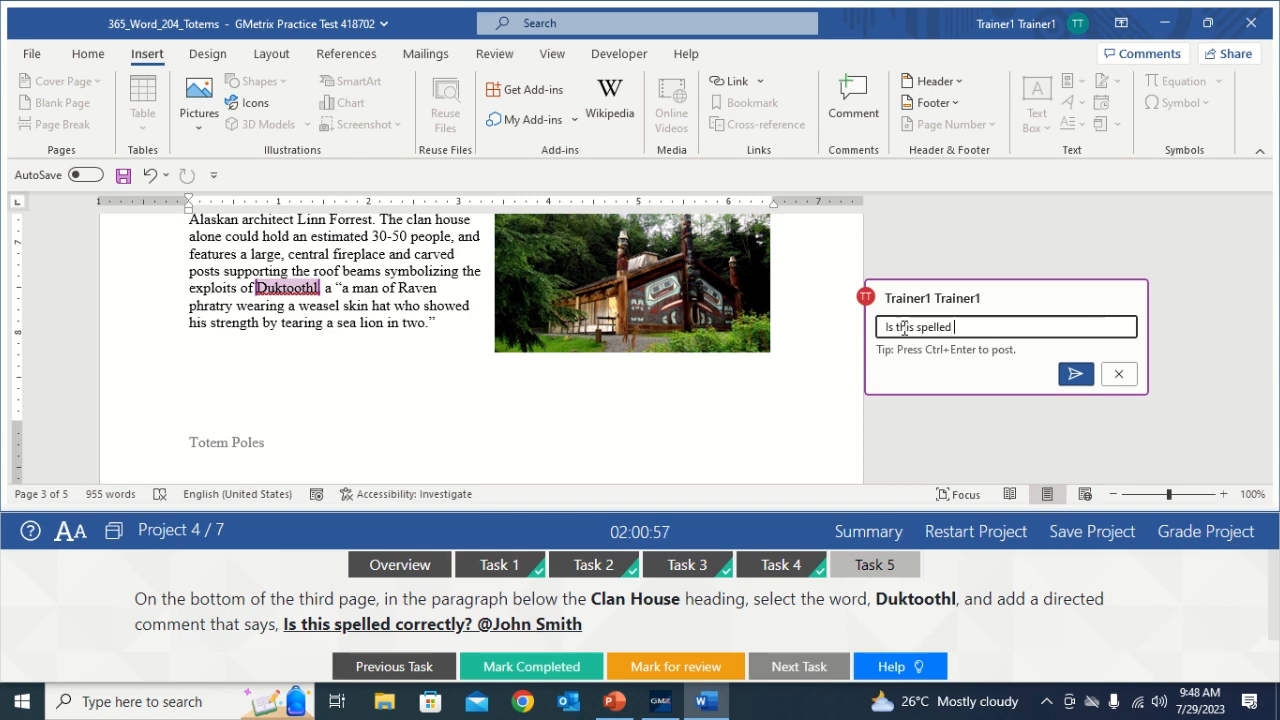
text( correctly)
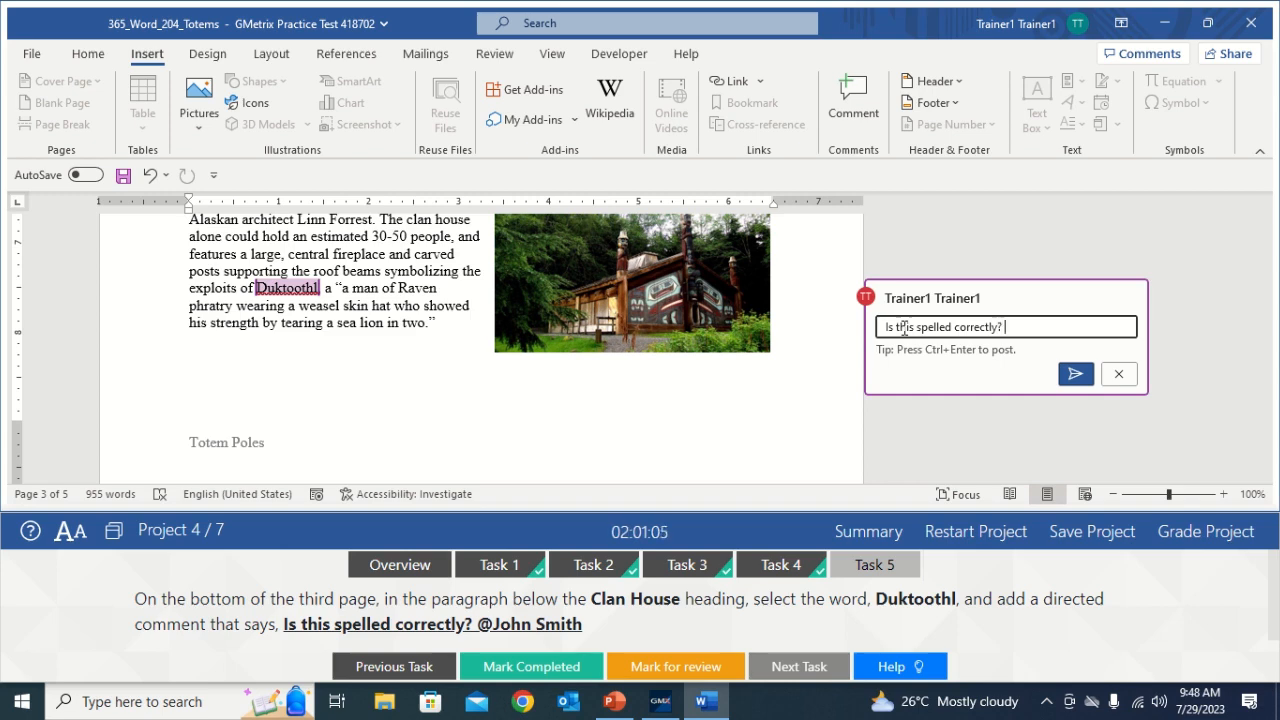
text(? @Jo)
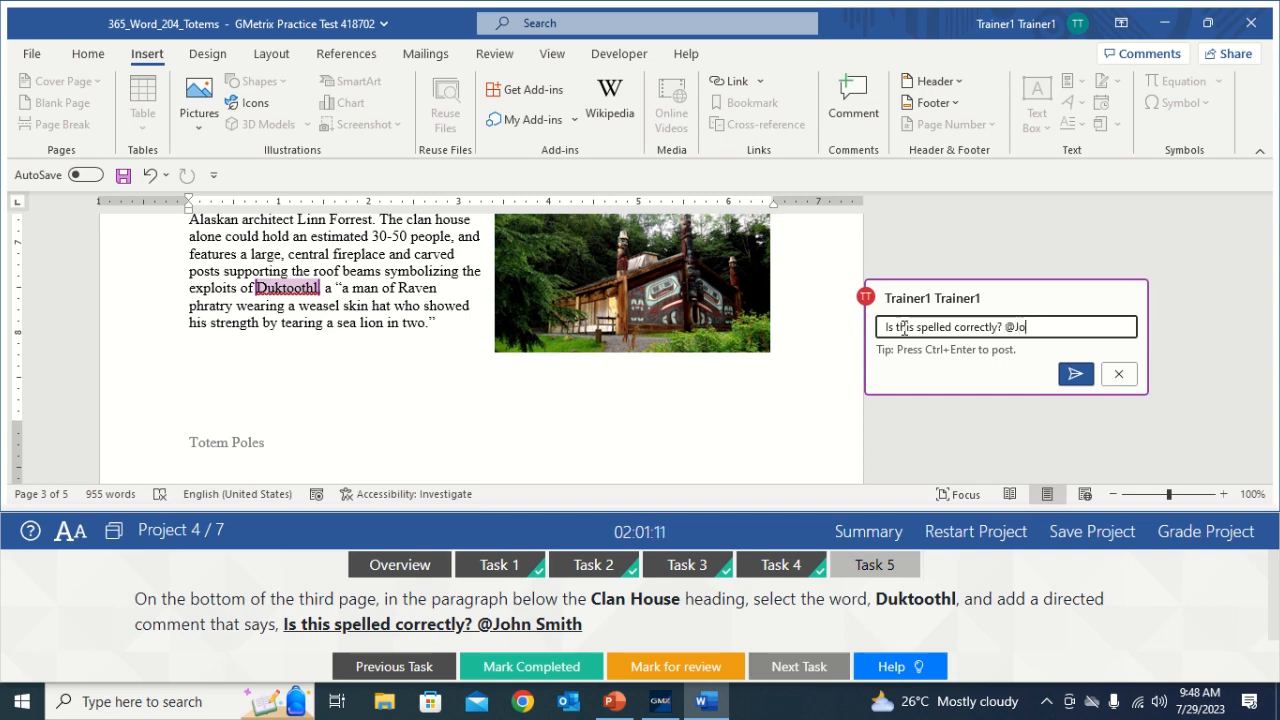
text(hn Smith)
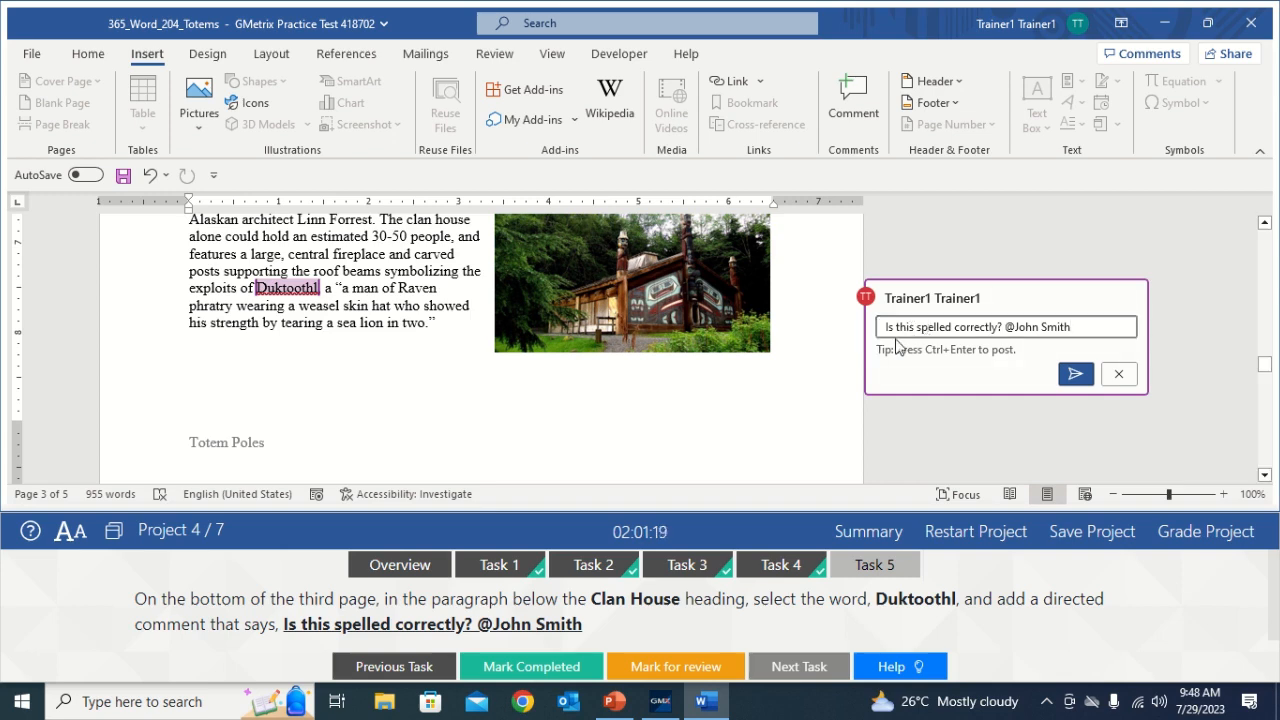
click(1074, 375)
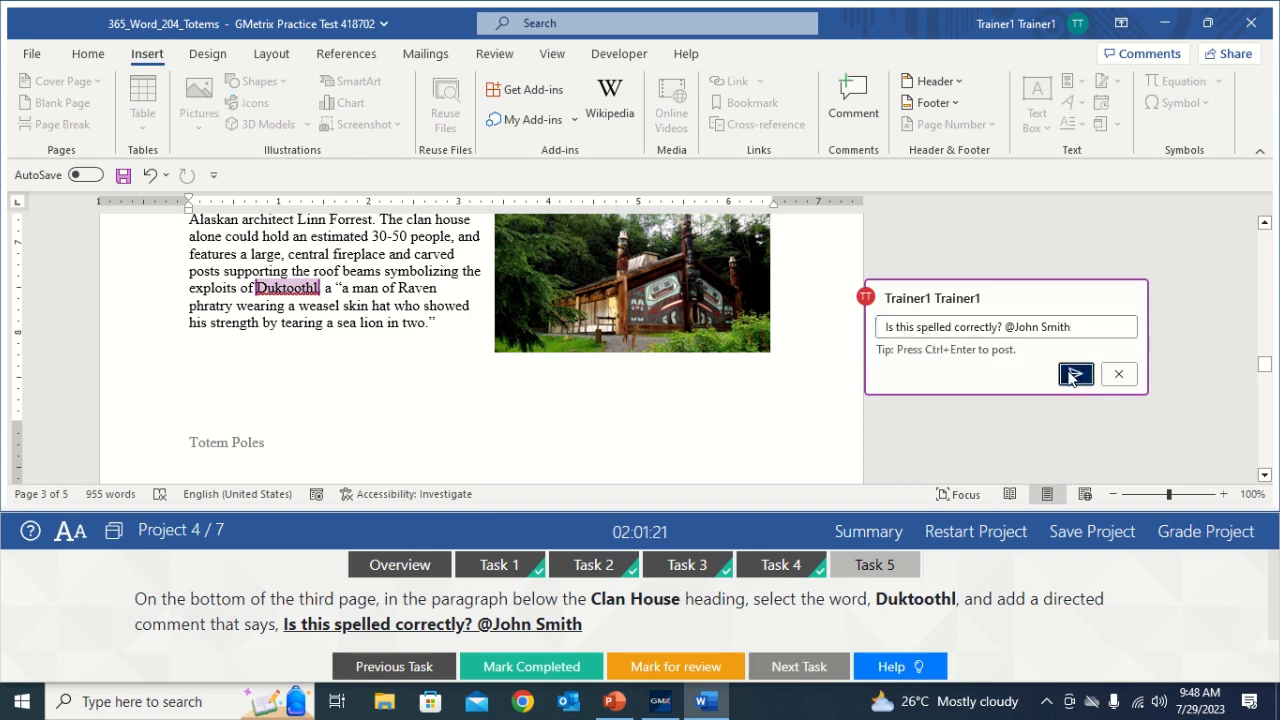
click(735, 368)
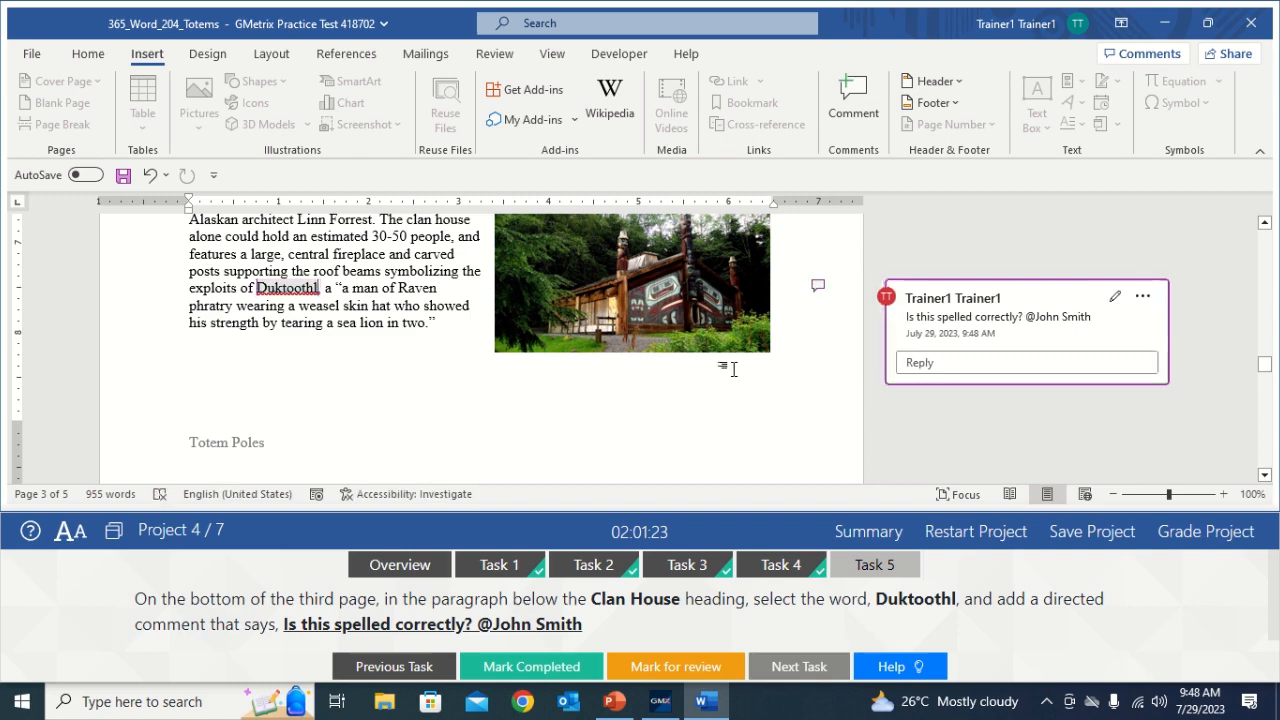
click(509, 667)
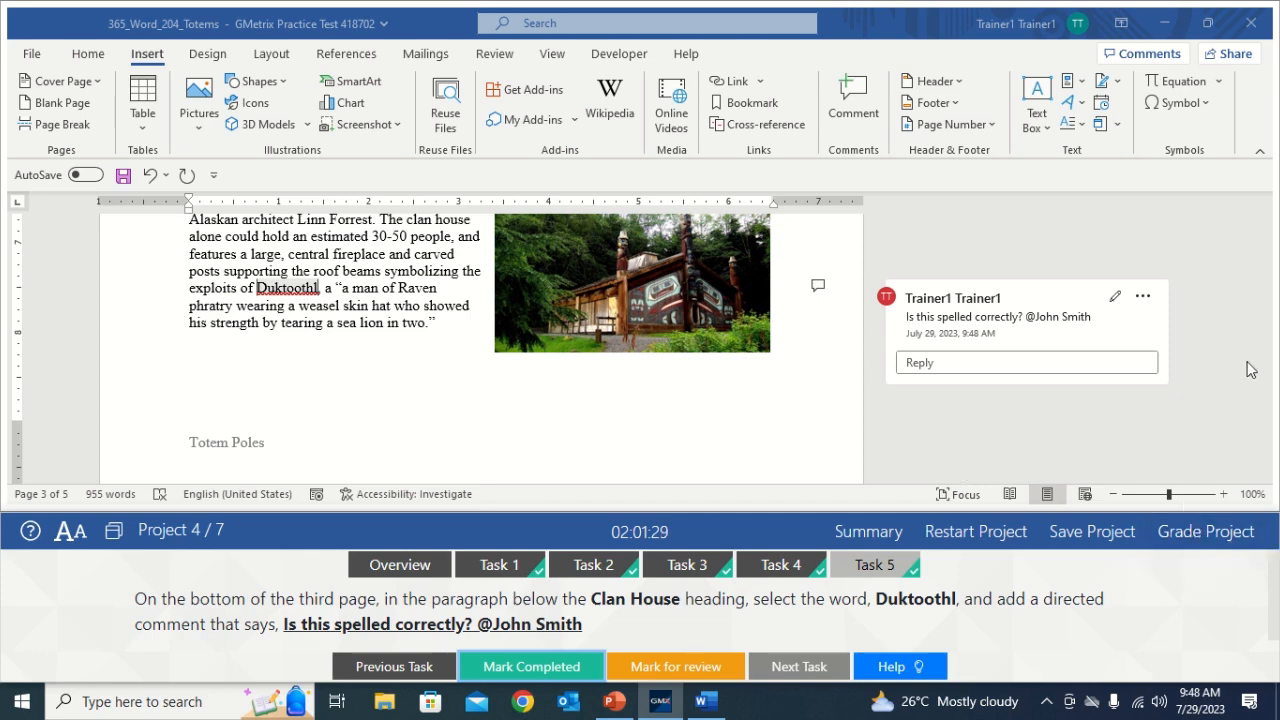
- Submit Project 4 for grading and open Task 1 of the Hikers project
click(1218, 540)
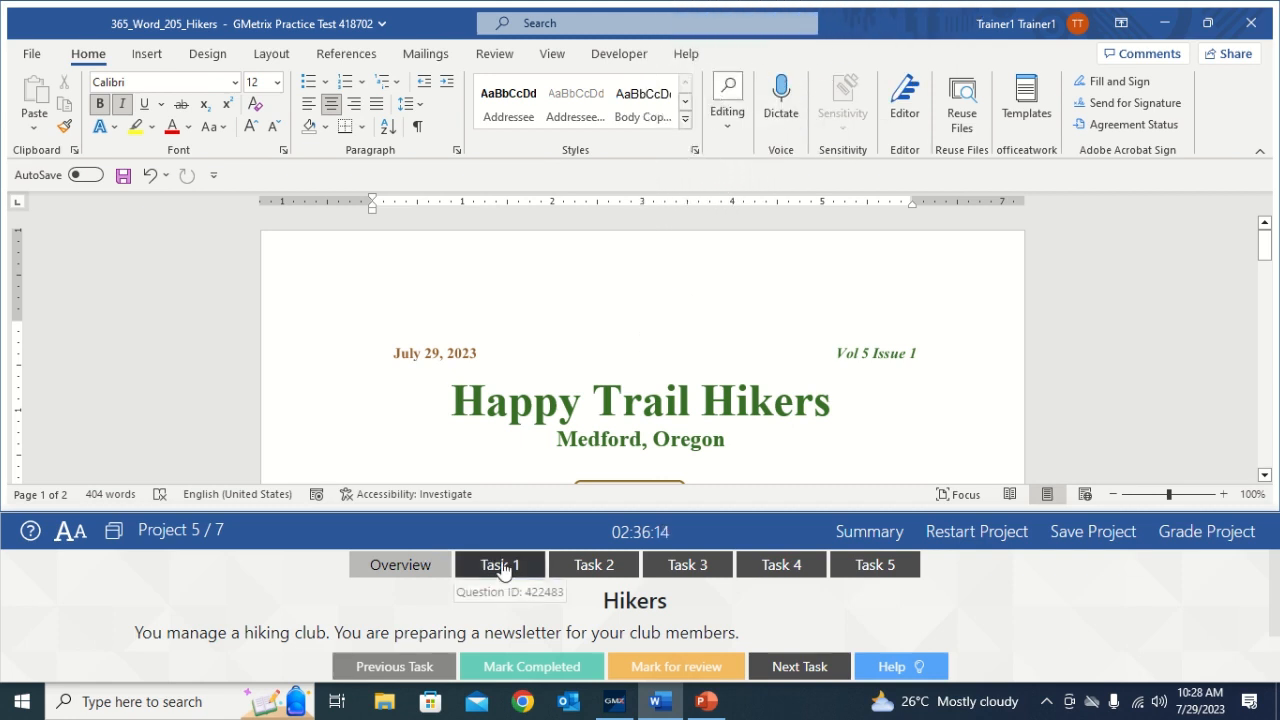
click(507, 566)
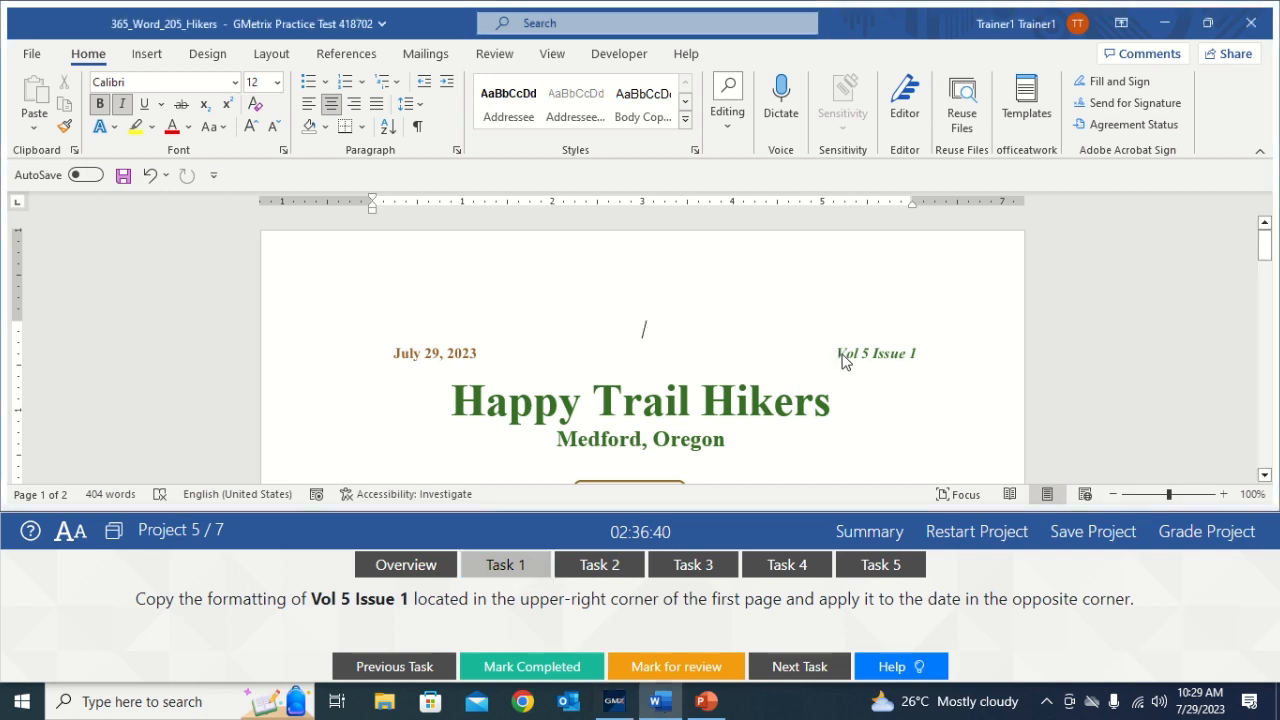
- Copy the formatting of "Vol 5 Issue 1" onto the date in the opposite corner with Format Painter and mark Task 1 completed
click(881, 358)
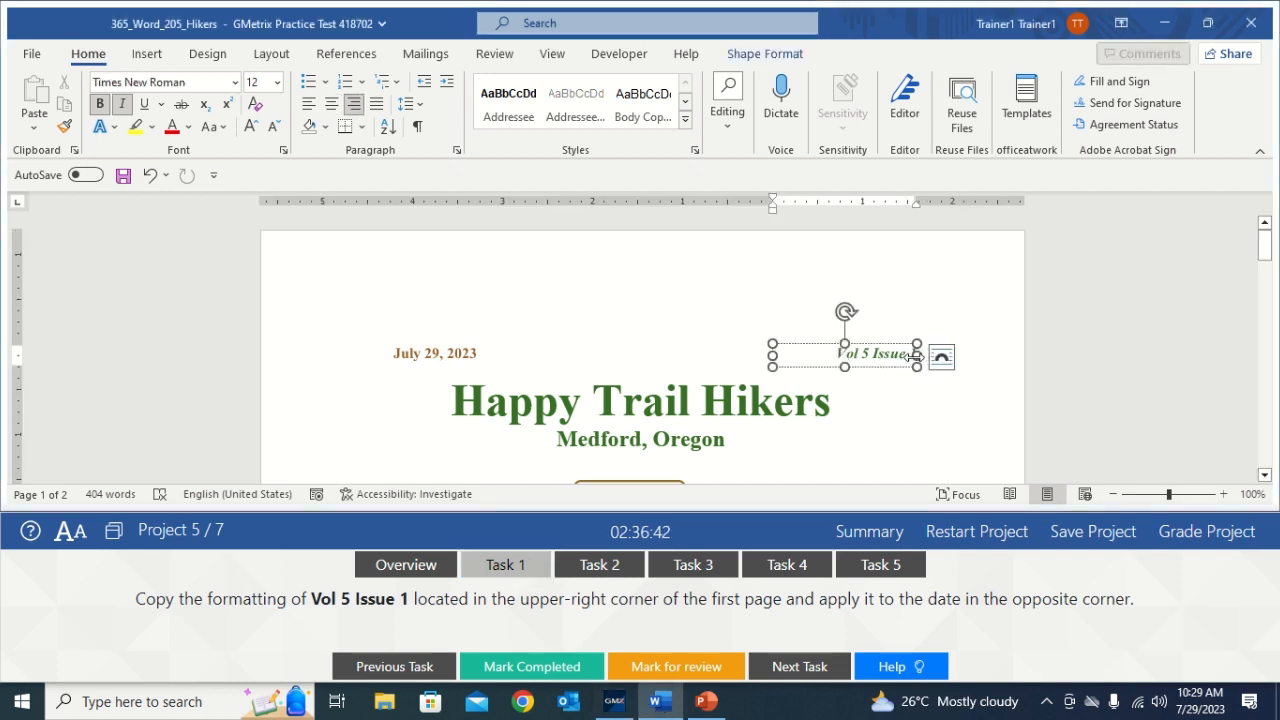
triple_click(867, 357)
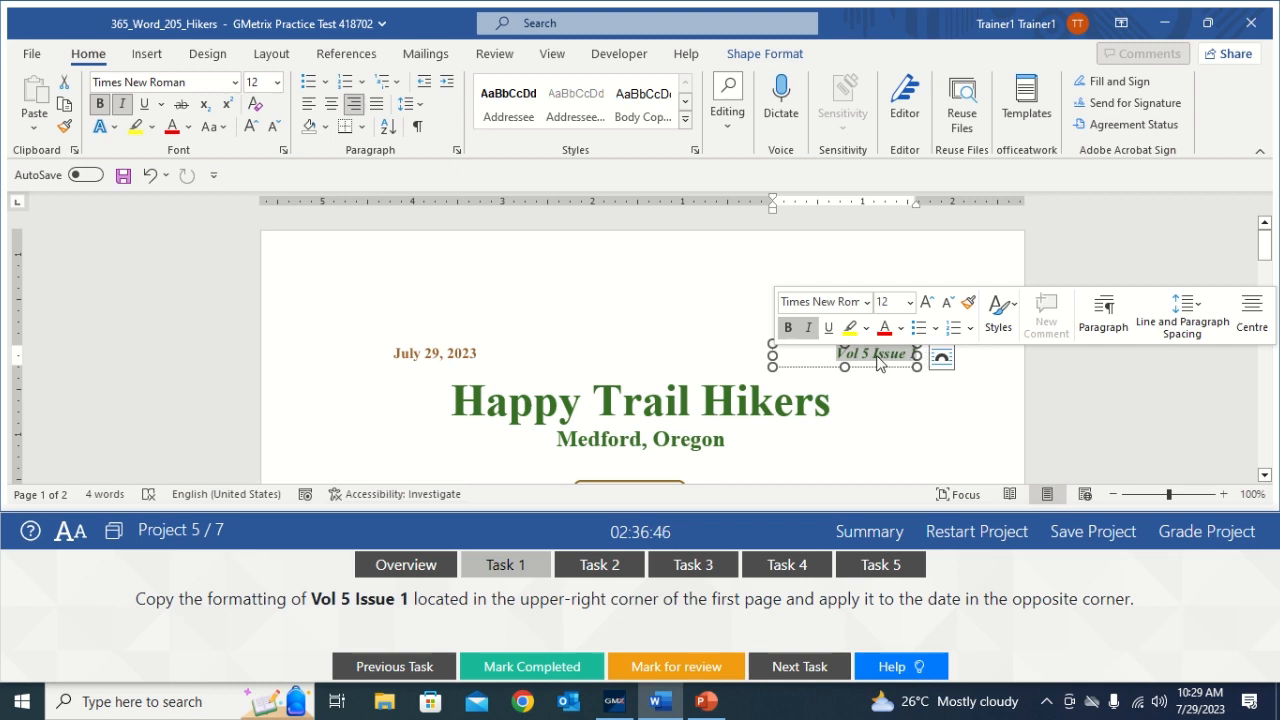
click(358, 342)
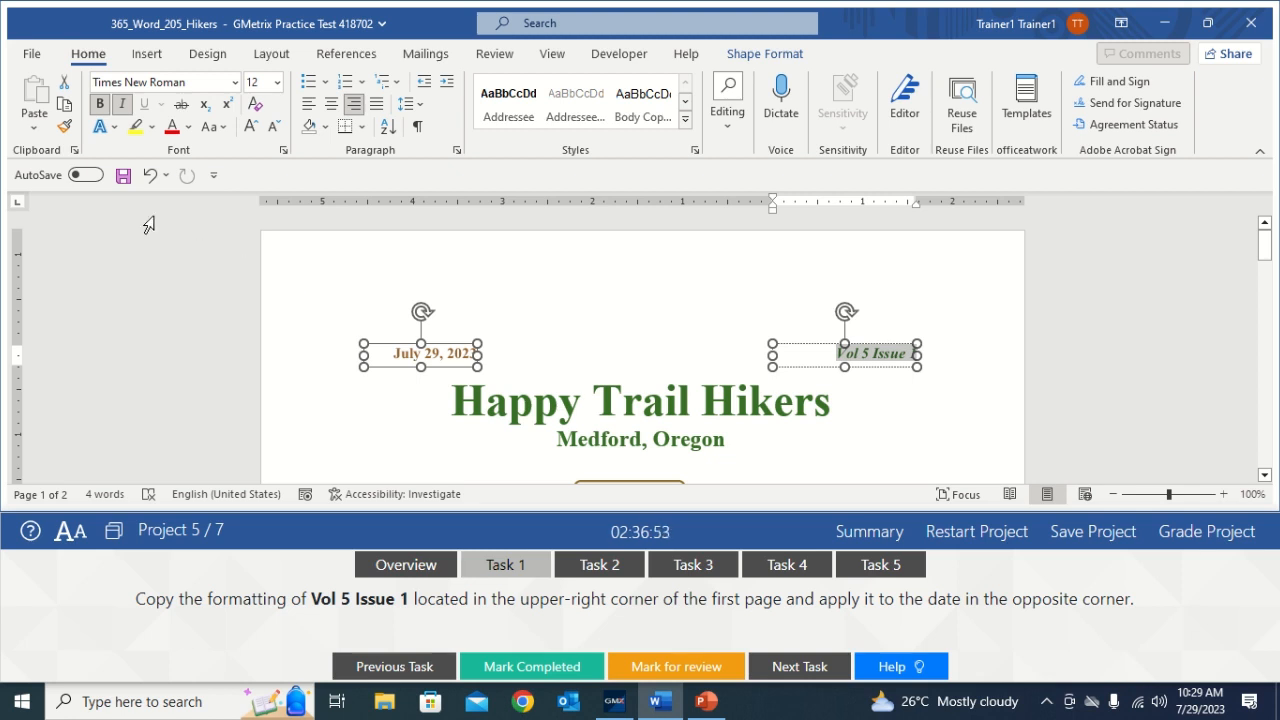
click(63, 127)
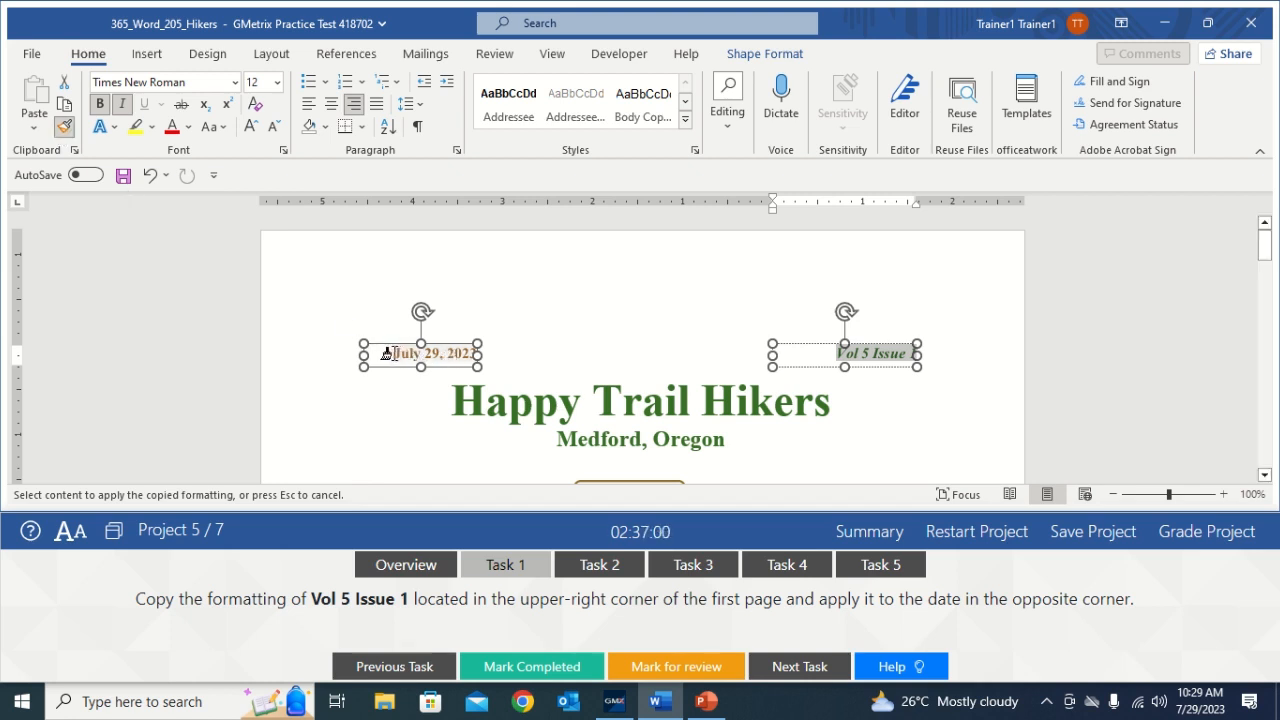
drag(386, 353, 478, 354)
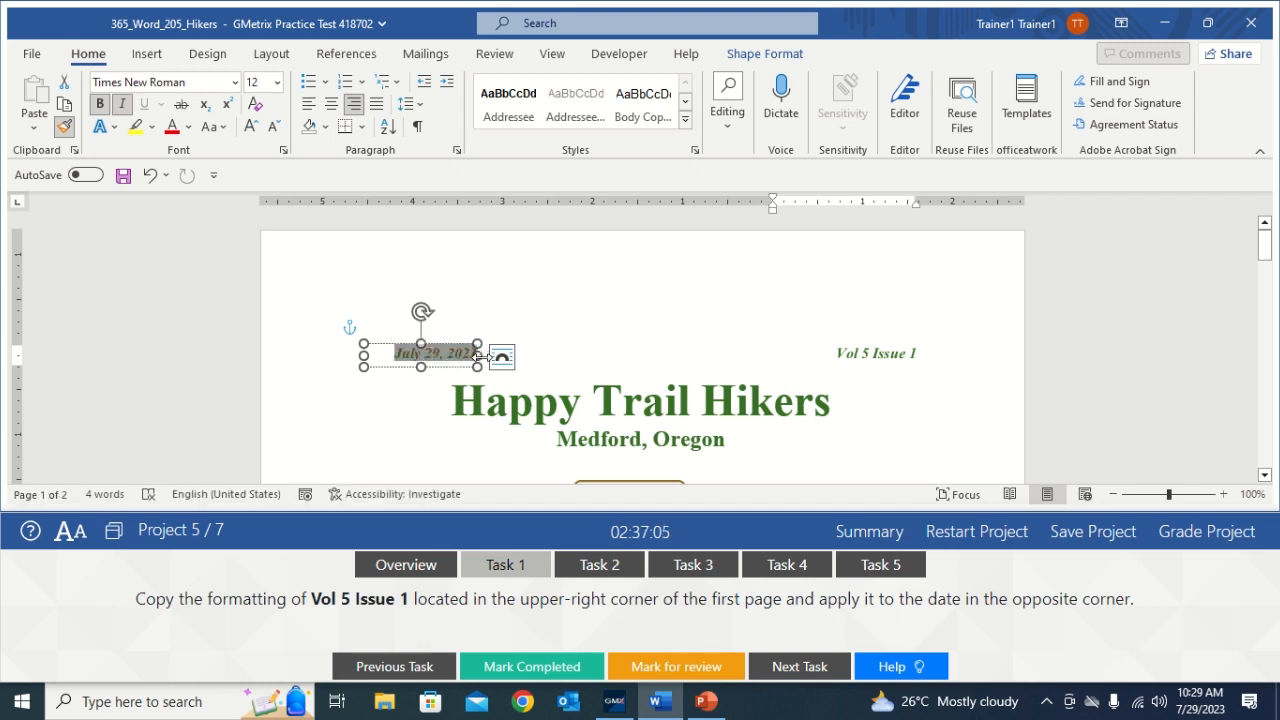
click(600, 357)
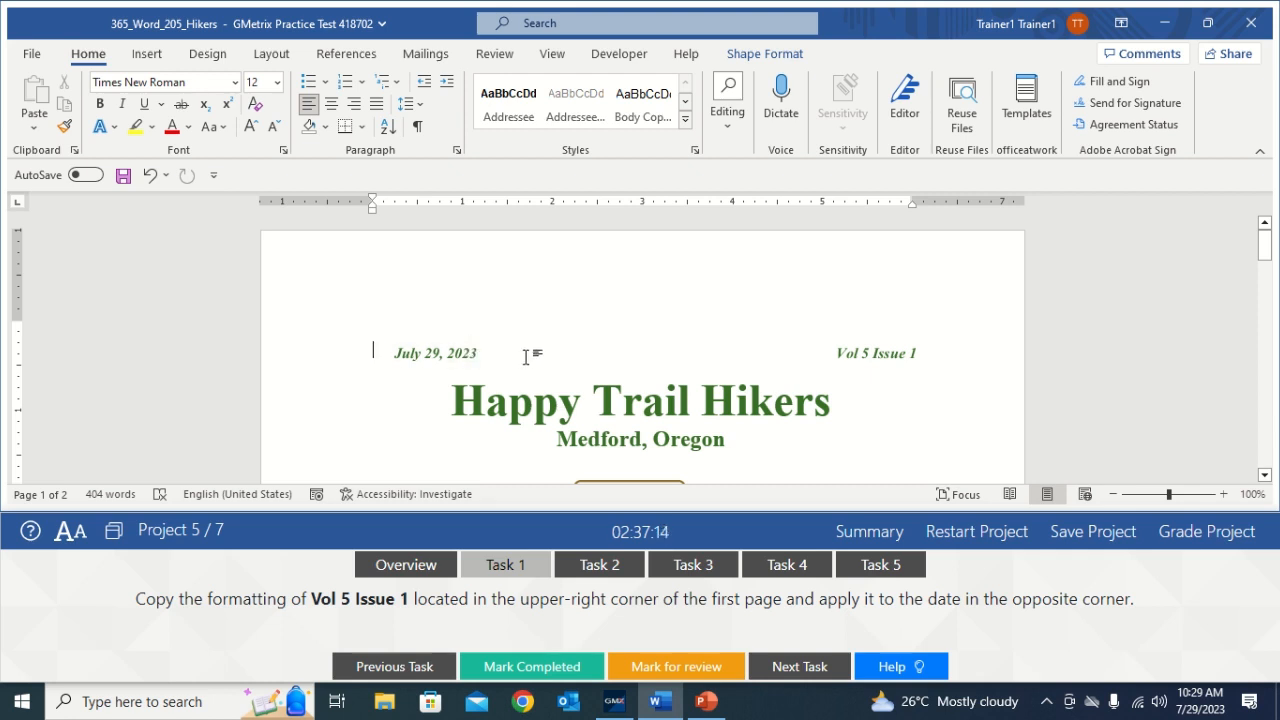
click(486, 665)
- Open Task 2 and insert a Basic Process SmartArt graphic in the empty area near the end of the last page
click(617, 566)
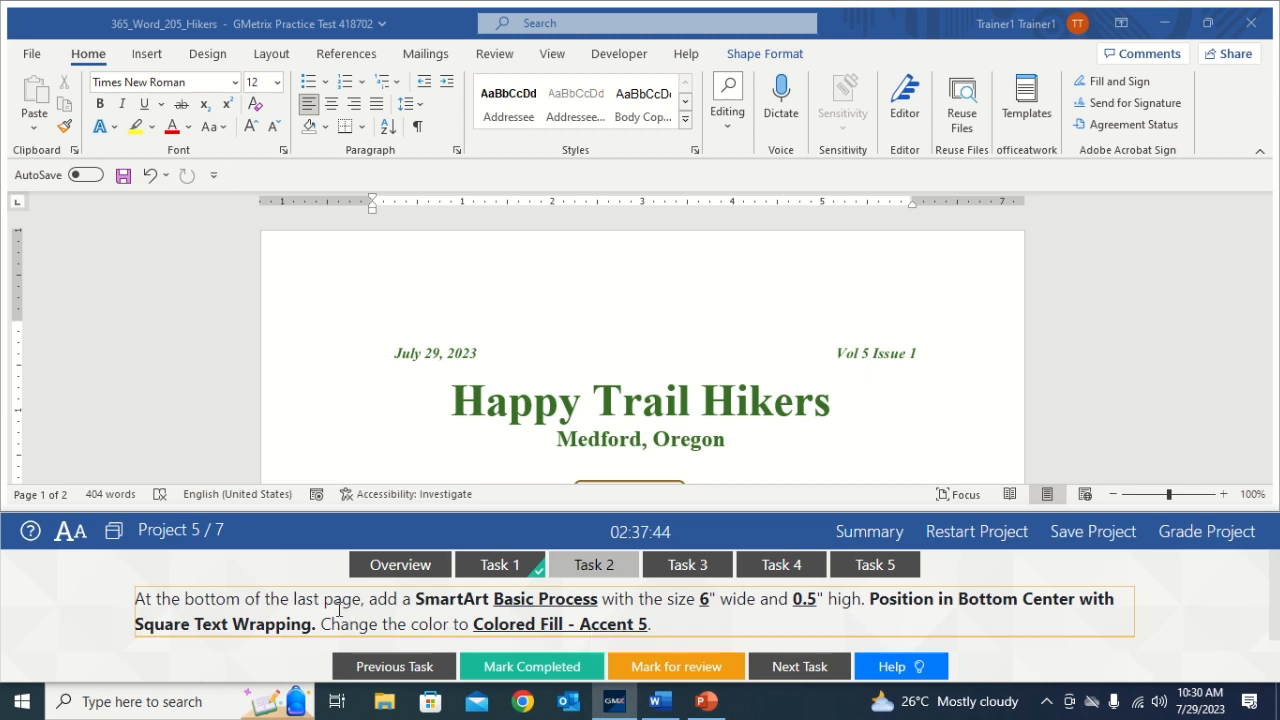
click(457, 400)
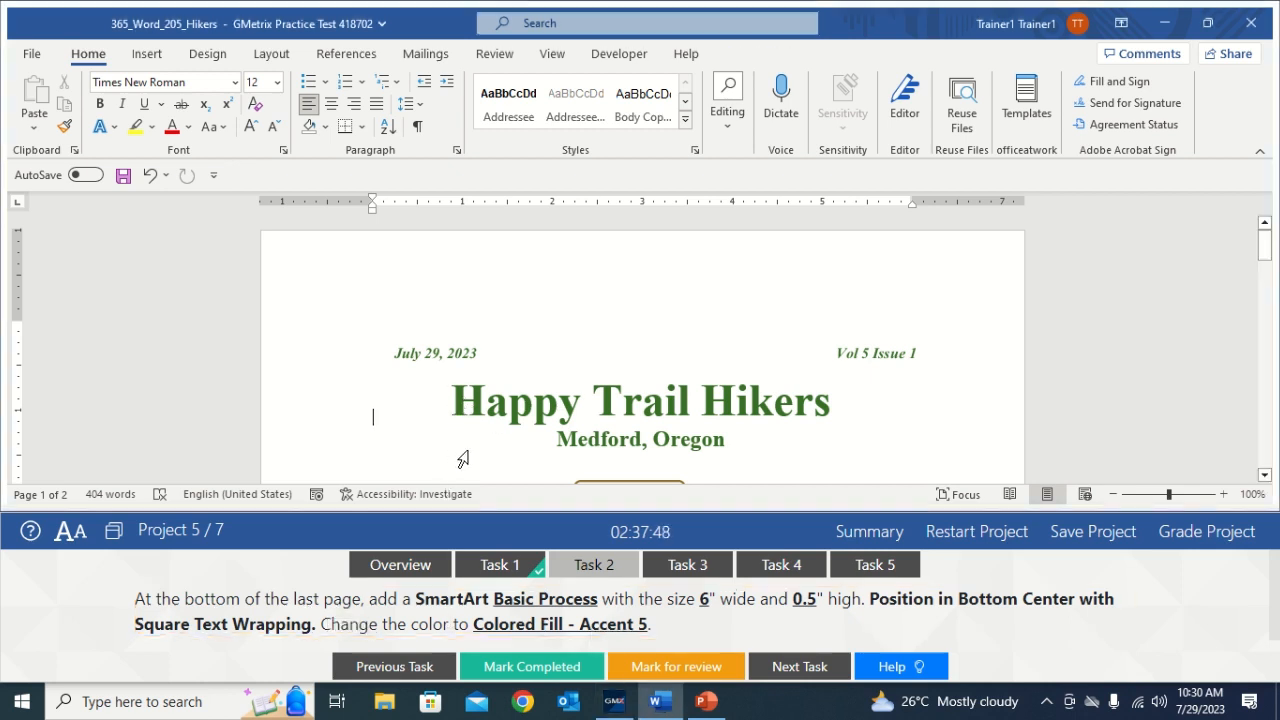
scroll(463, 458, down, 12)
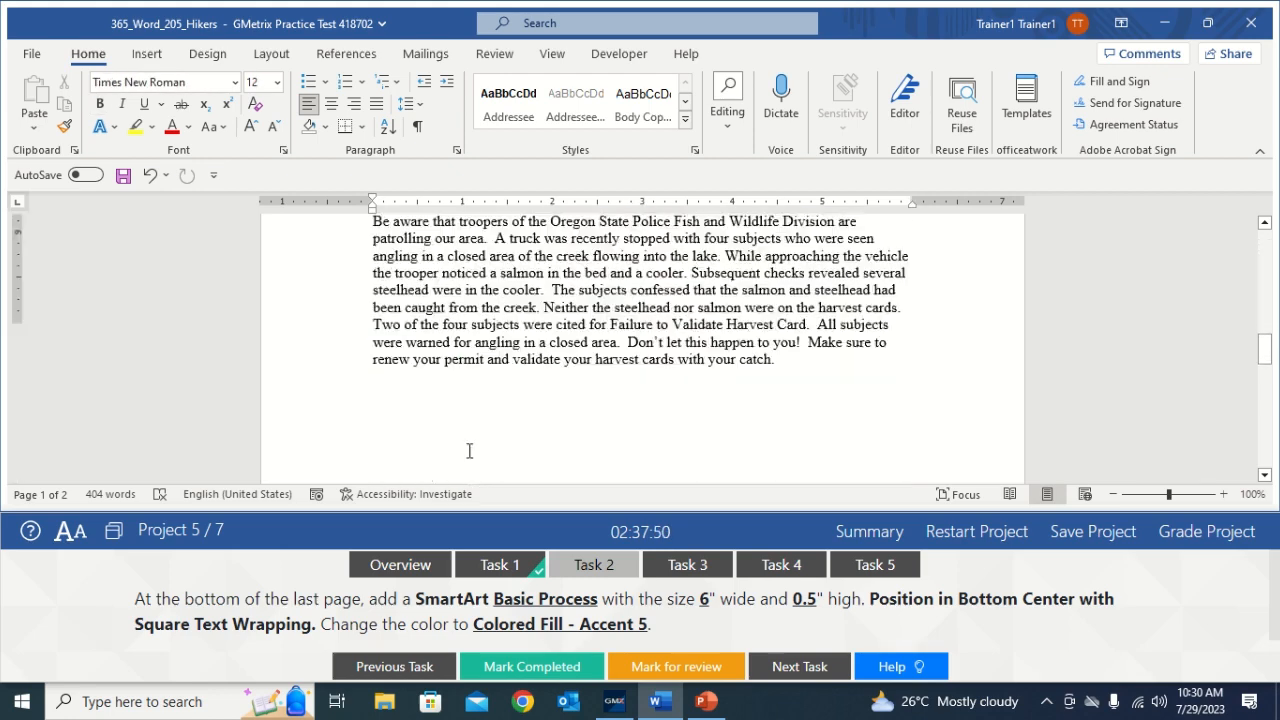
scroll(469, 451, down, 3)
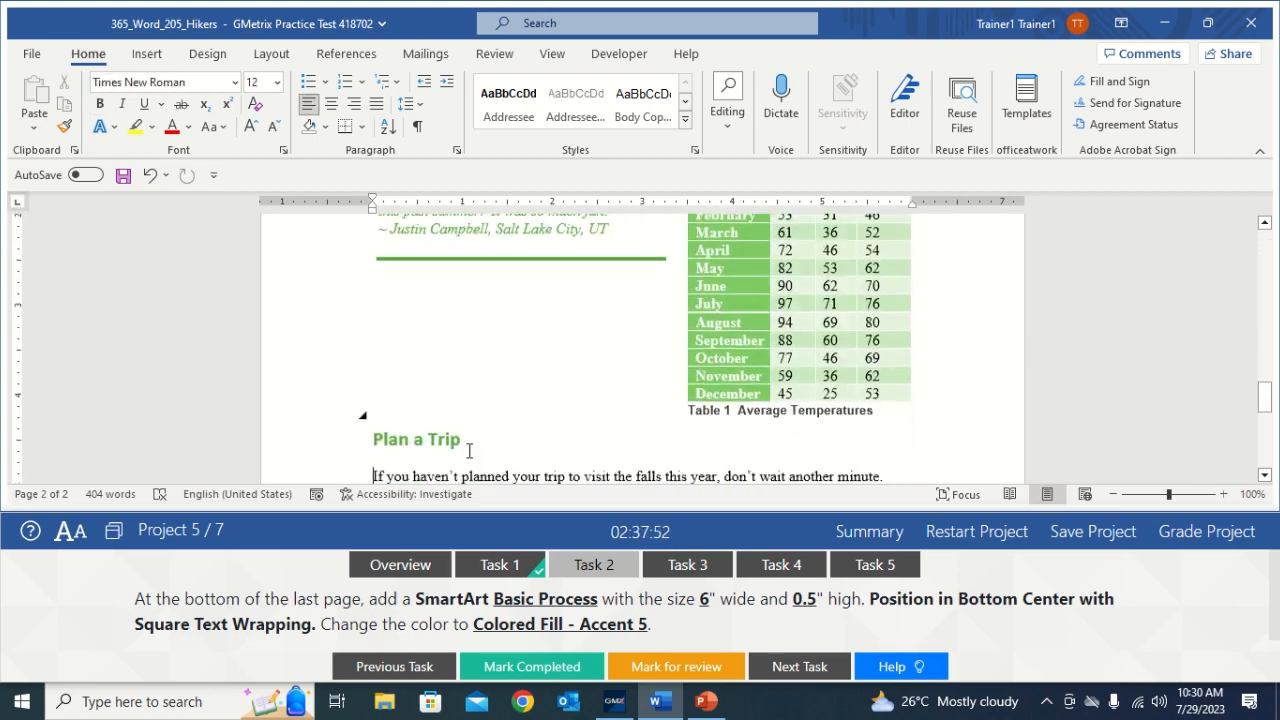
scroll(469, 451, down, 1)
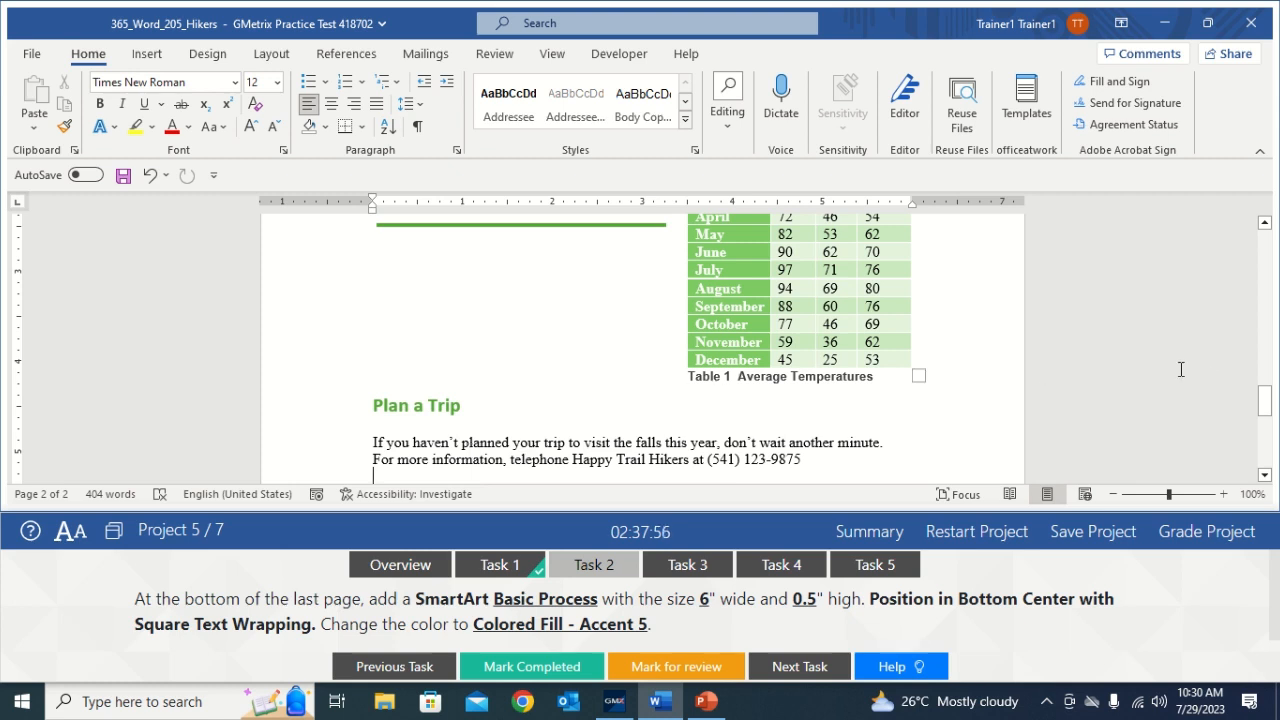
drag(1265, 400, 1266, 439)
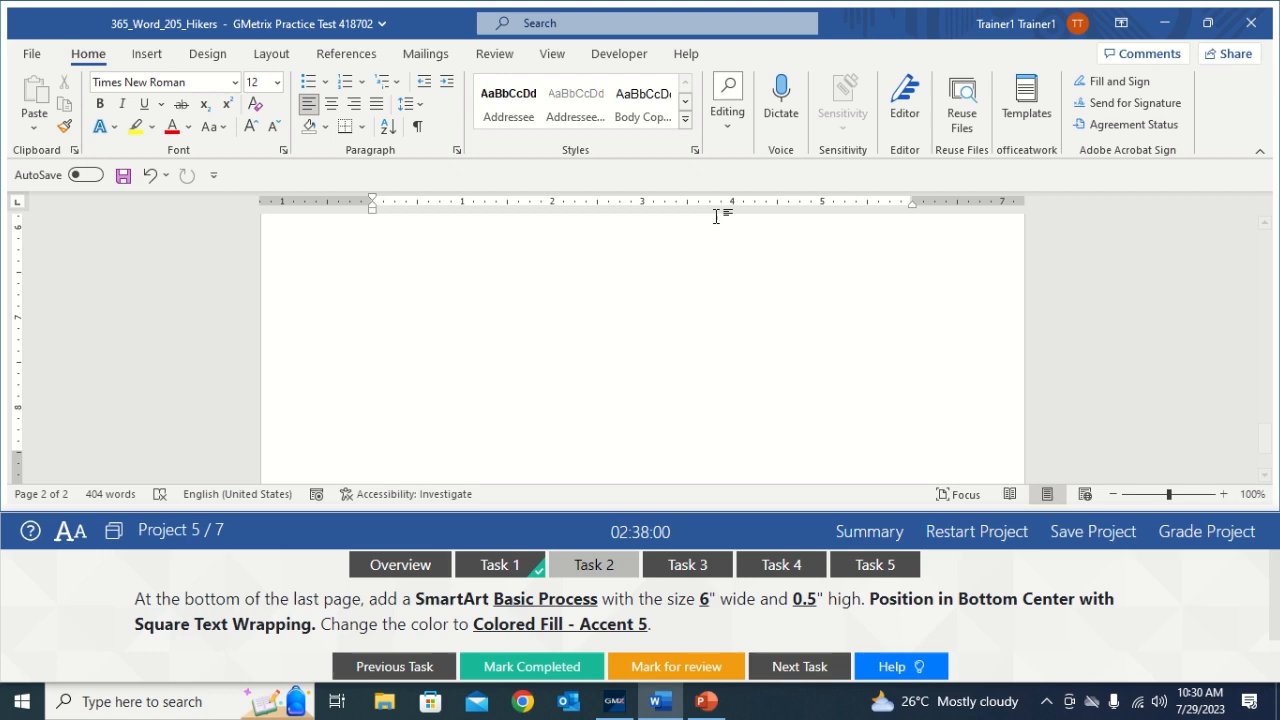
double_click(628, 325)
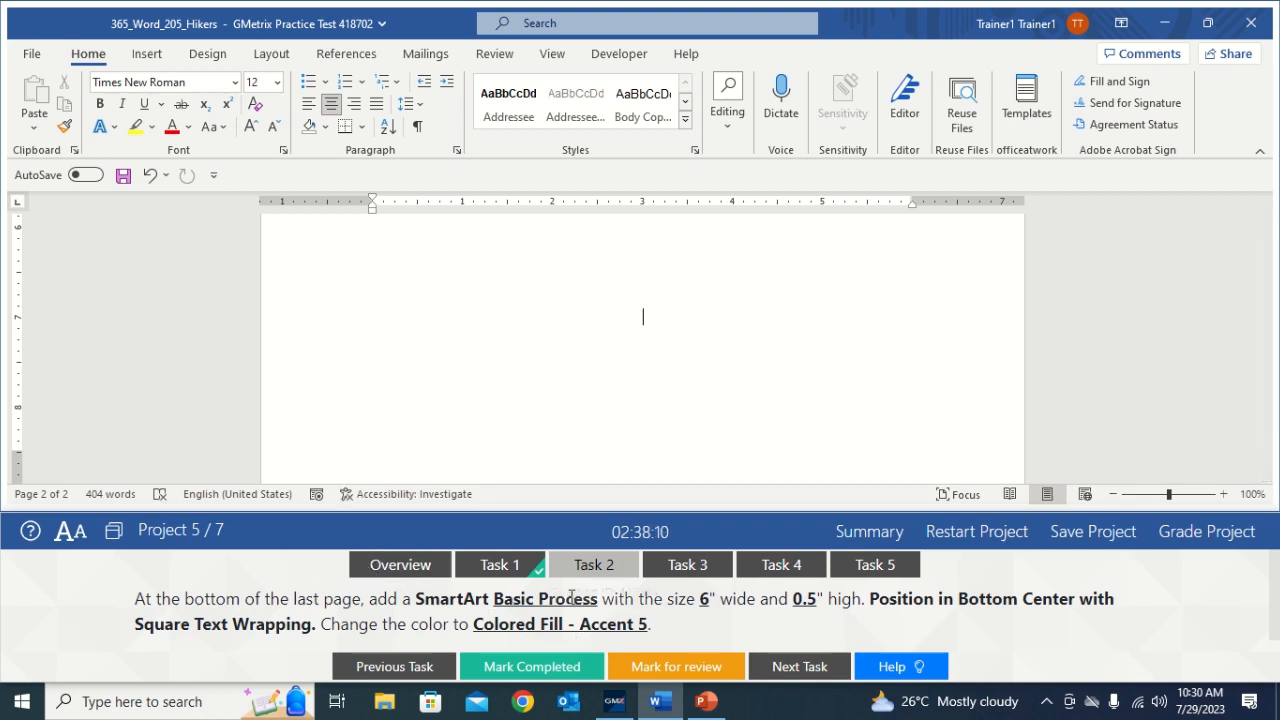
click(148, 56)
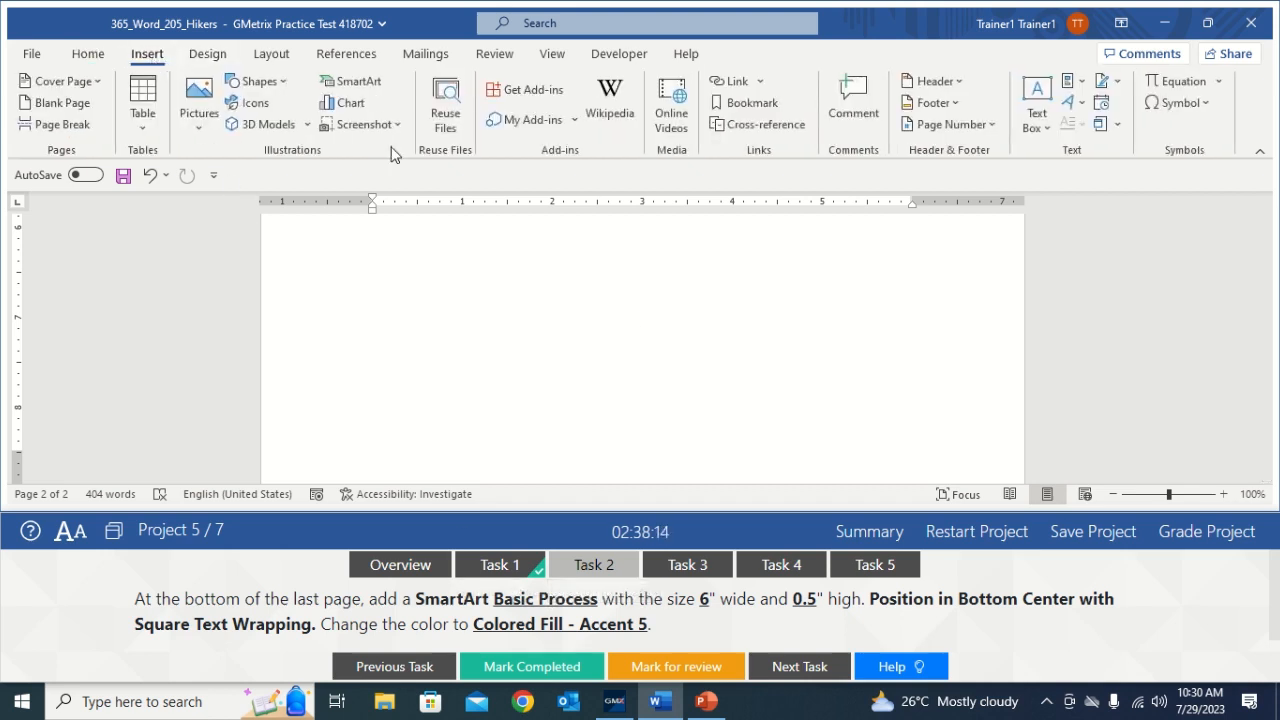
click(367, 82)
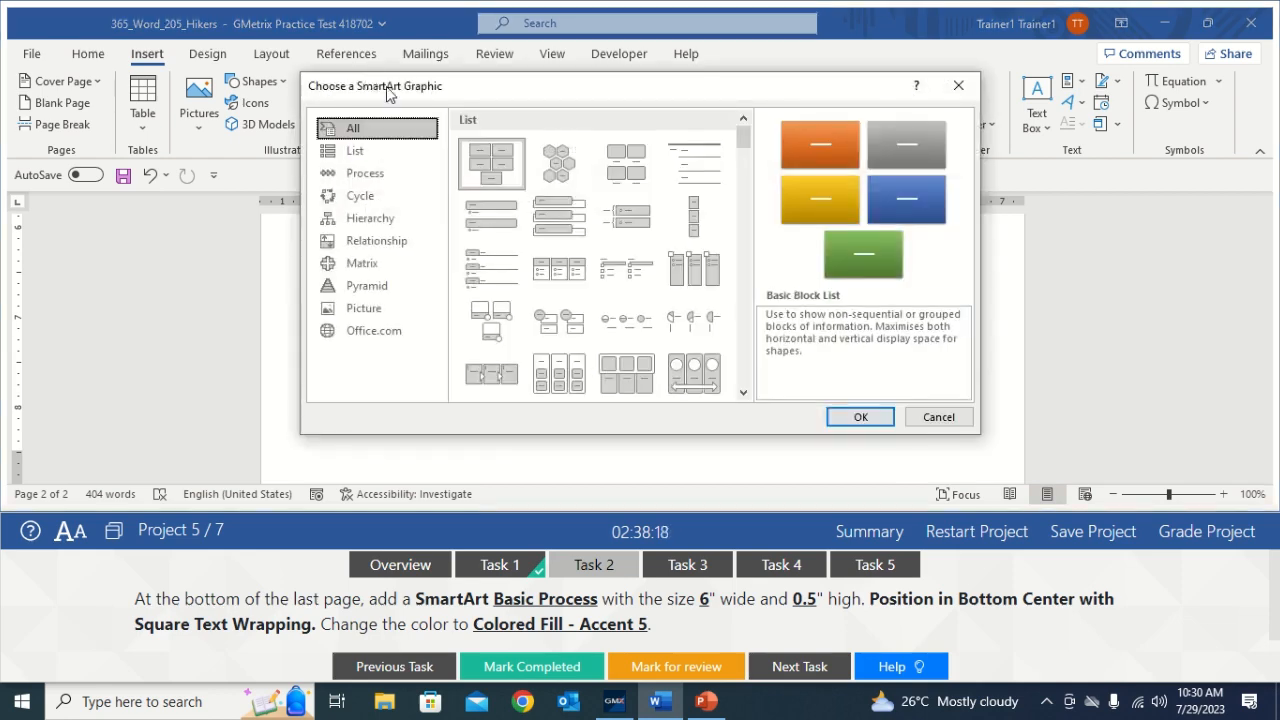
click(366, 176)
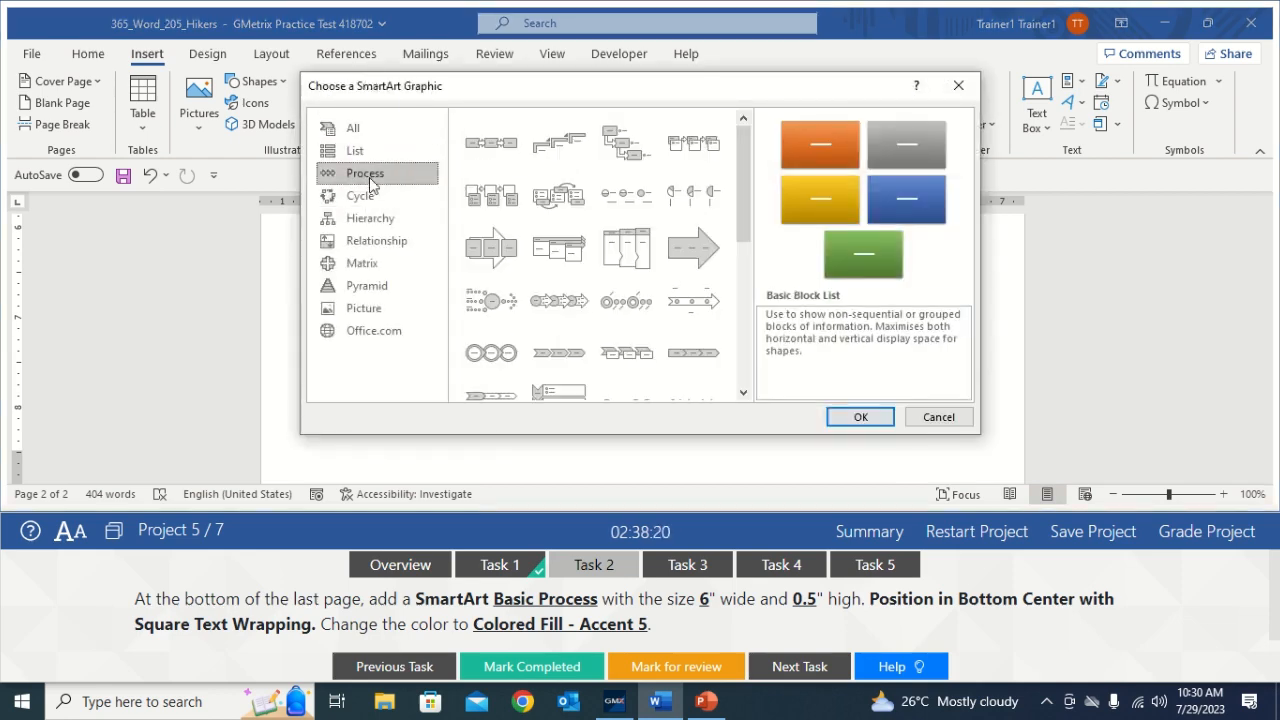
click(491, 156)
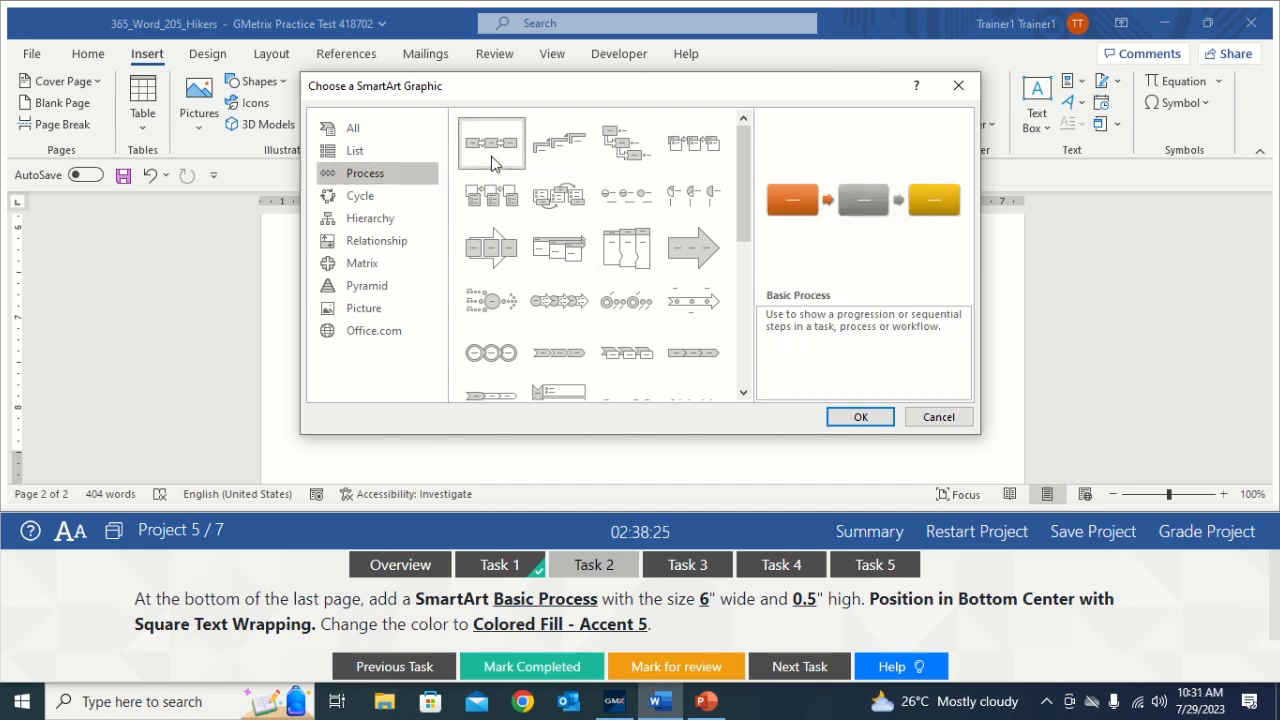
click(832, 418)
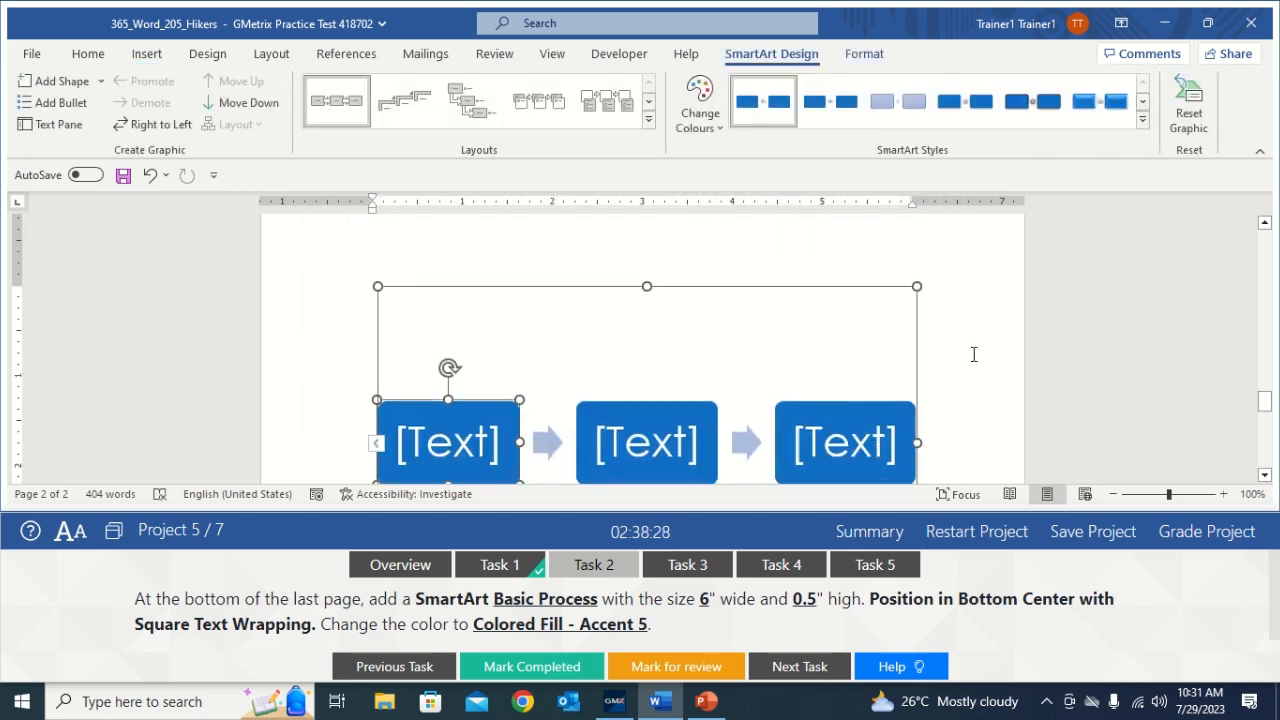
- Set the whole SmartArt graphic's width to 6" and its height to 0.5"
click(791, 288)
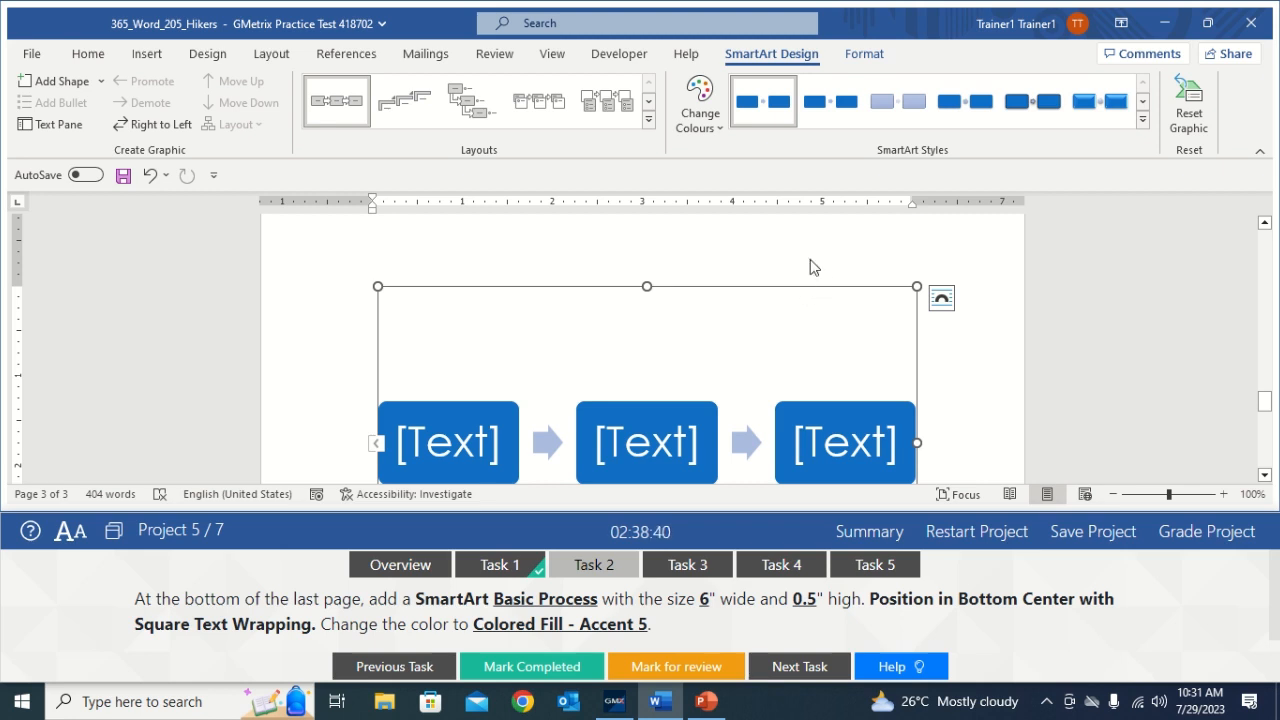
click(872, 60)
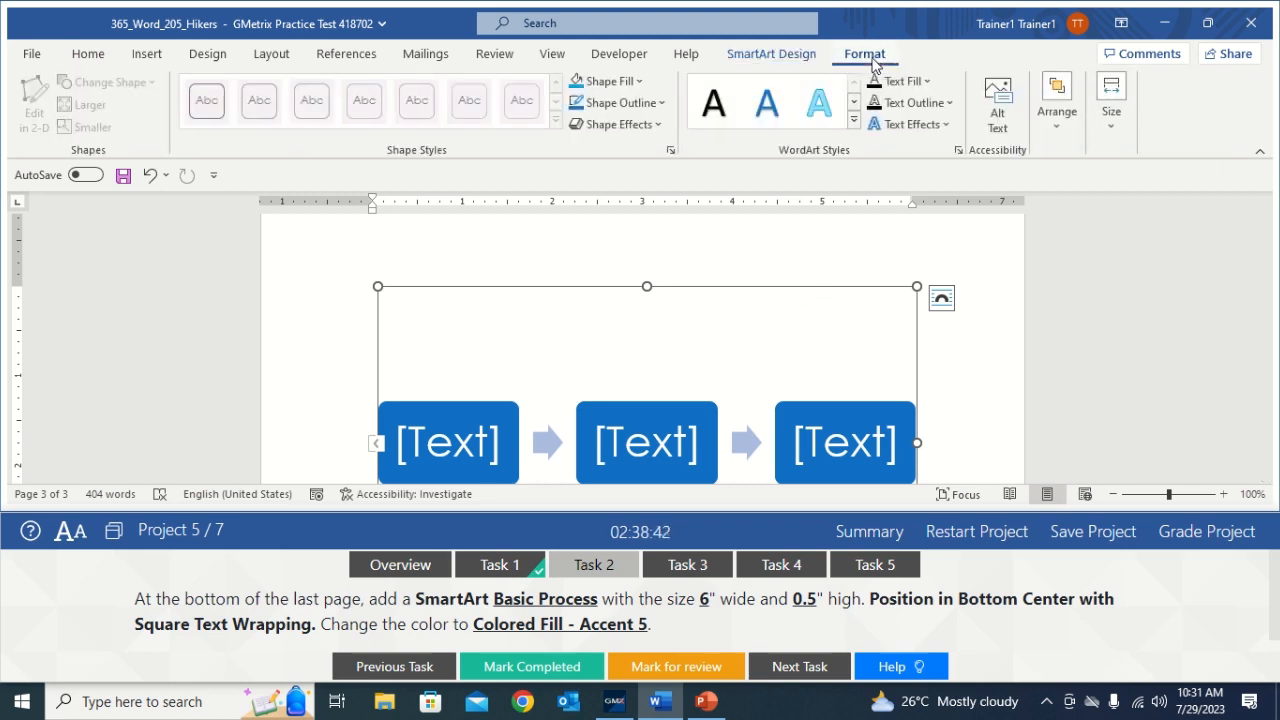
click(1111, 112)
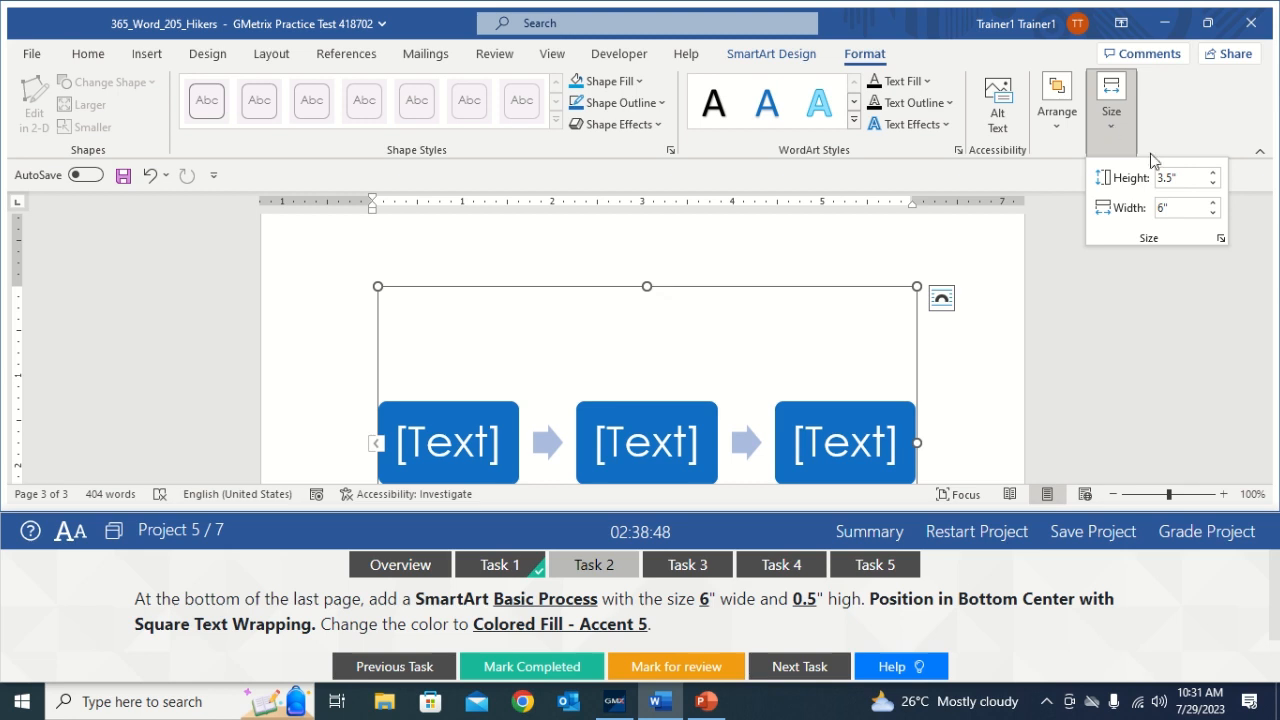
click(1175, 208)
key(BackSpace)
text(6)
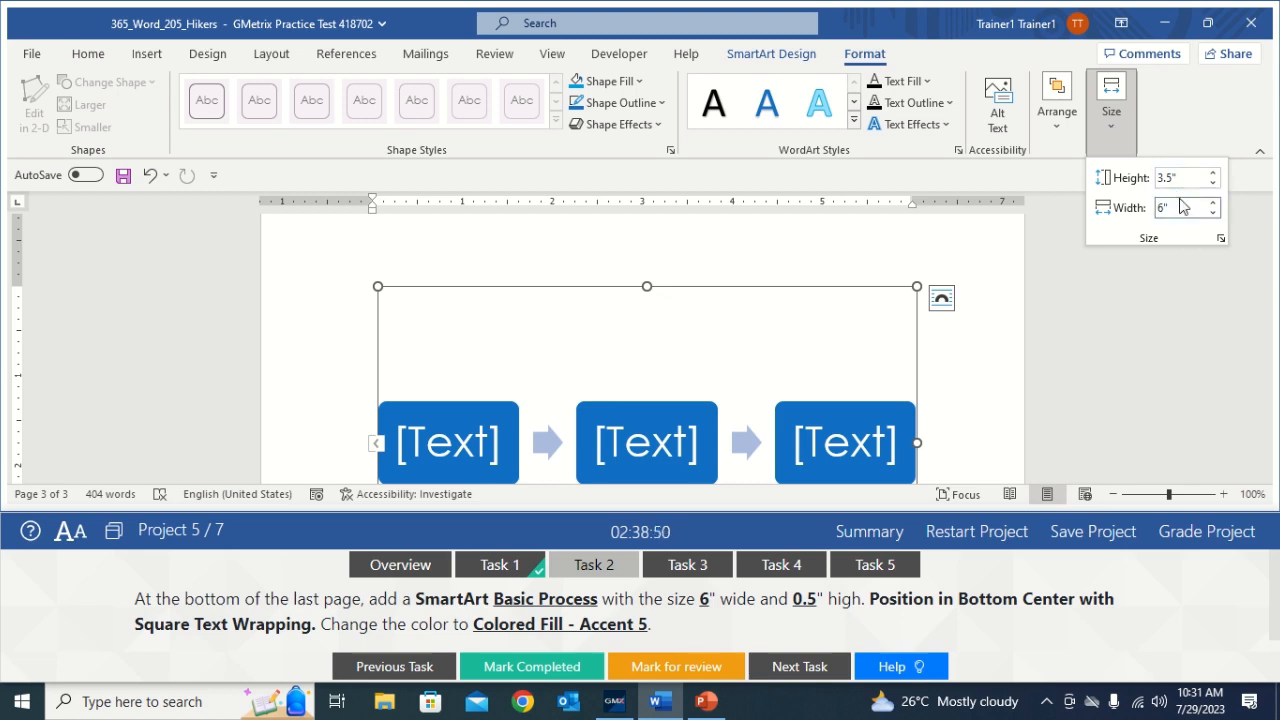
click(1165, 178)
click(1163, 179)
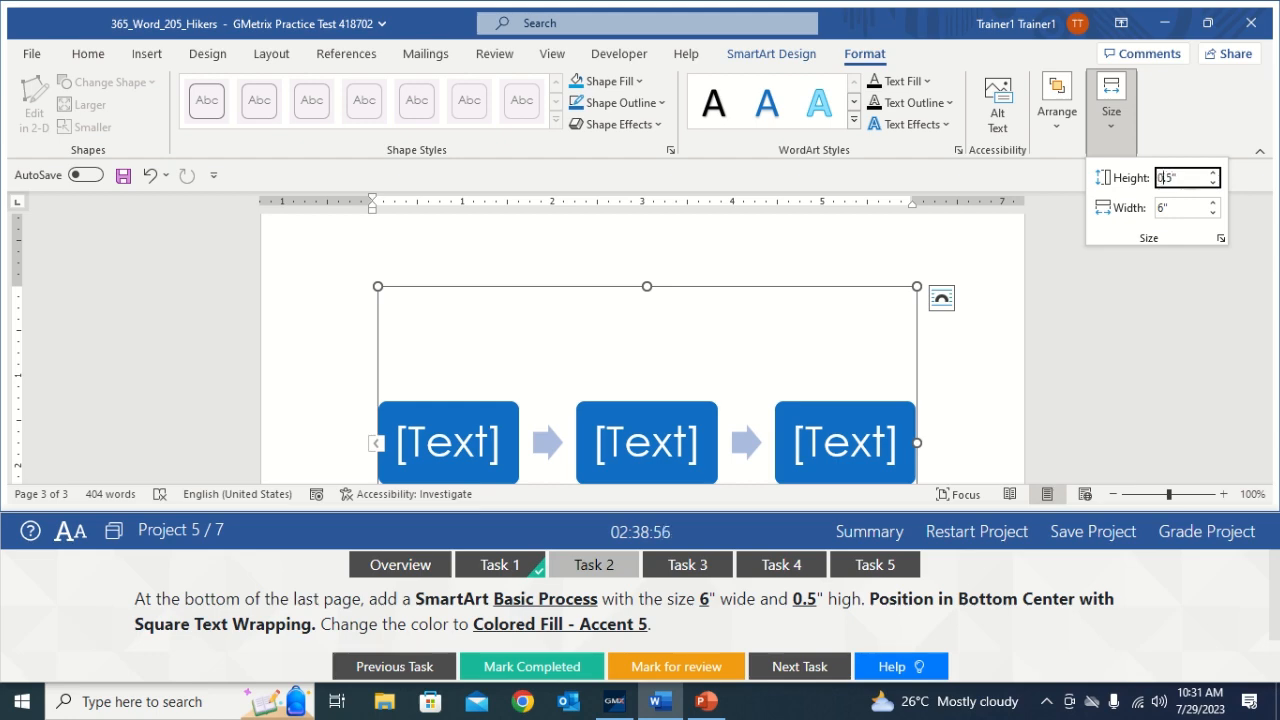
text(0)
key(Return)
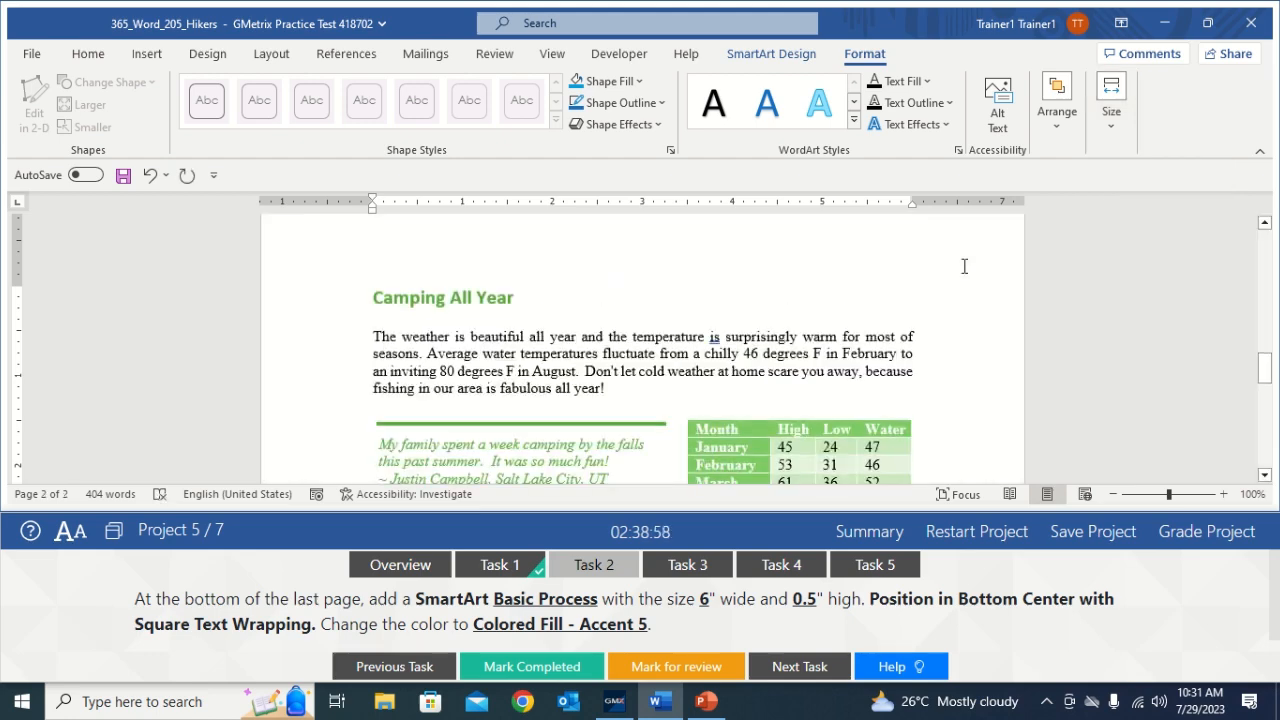
- Position the SmartArt graphic in Bottom Center of the last page with Square Text Wrapping
drag(1265, 368, 1258, 421)
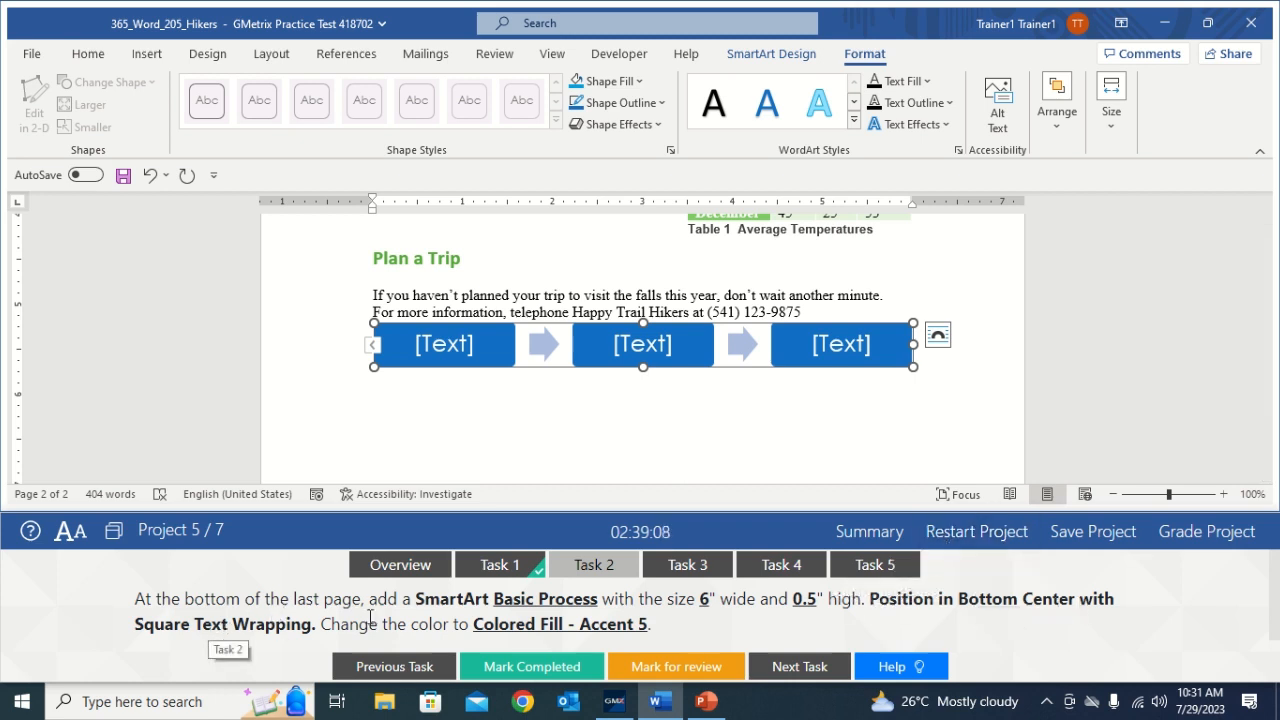
click(1076, 127)
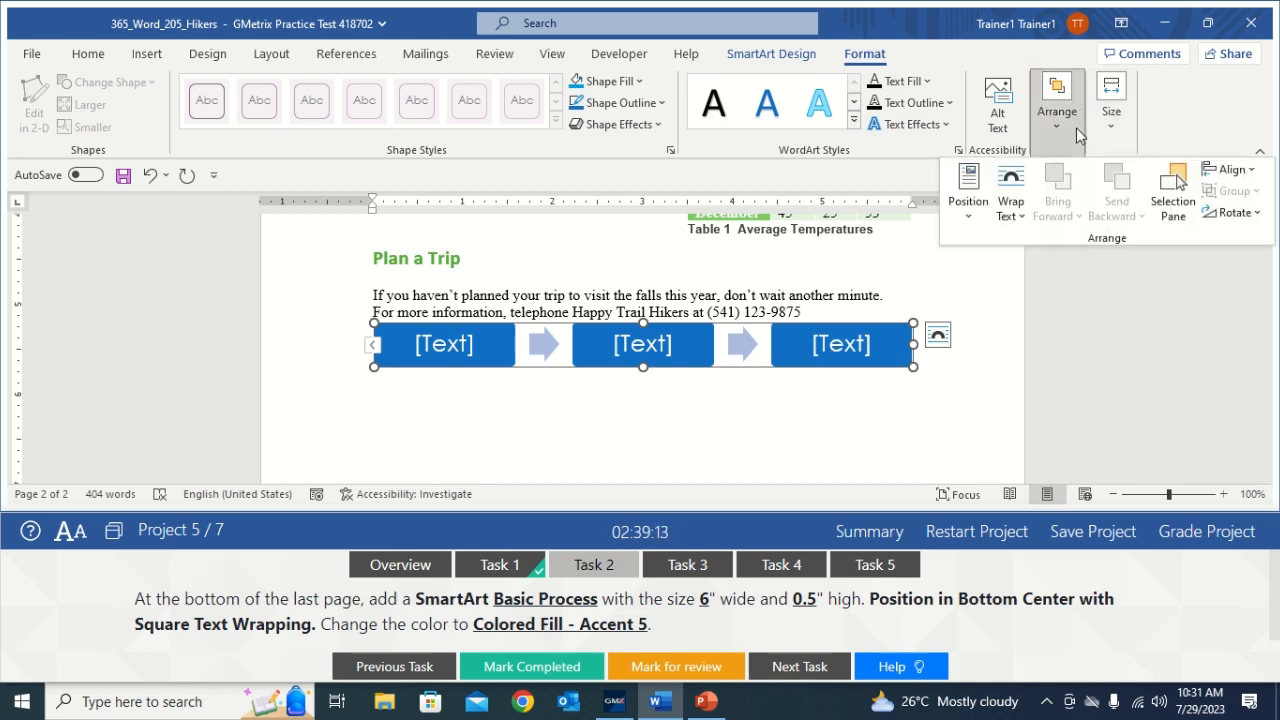
click(975, 216)
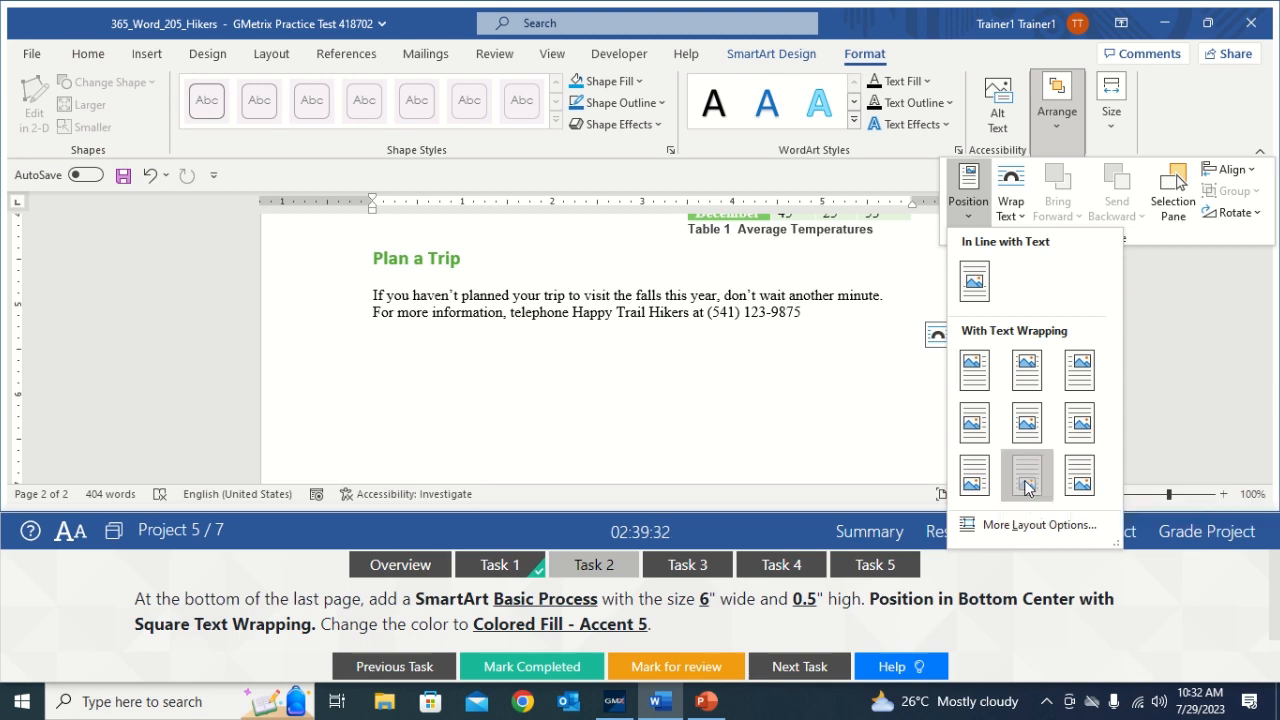
click(1026, 484)
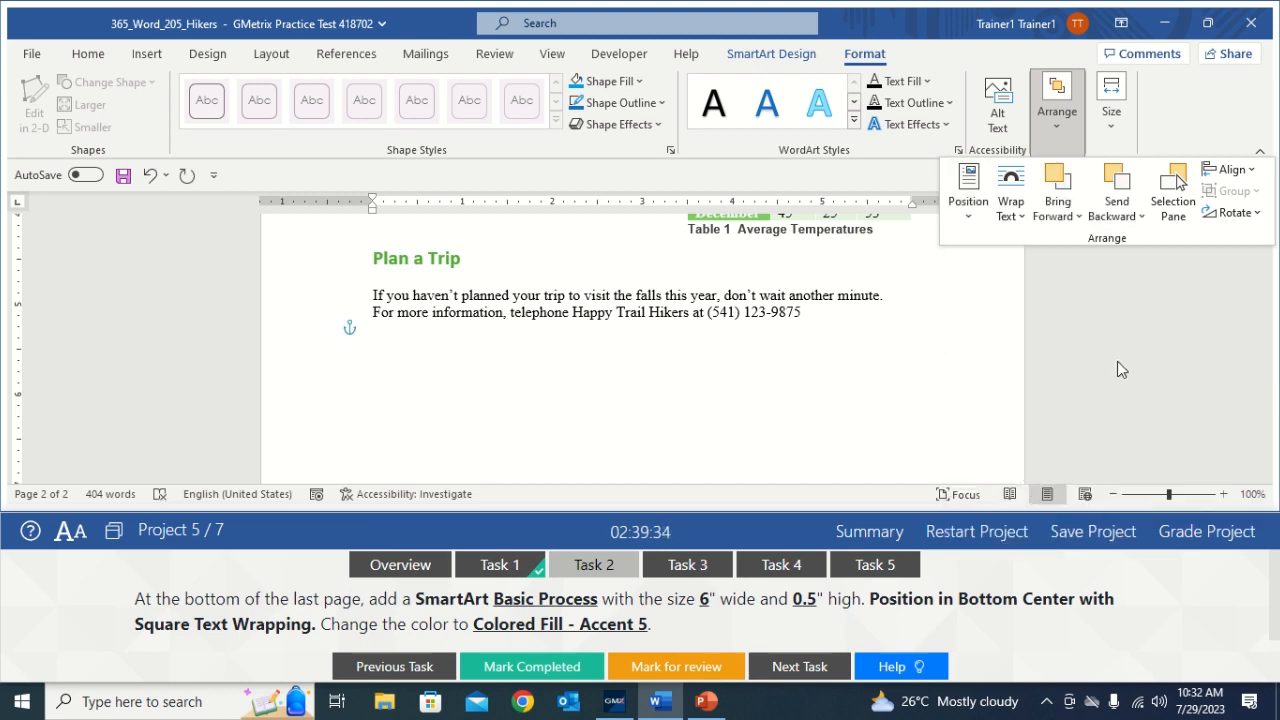
click(914, 307)
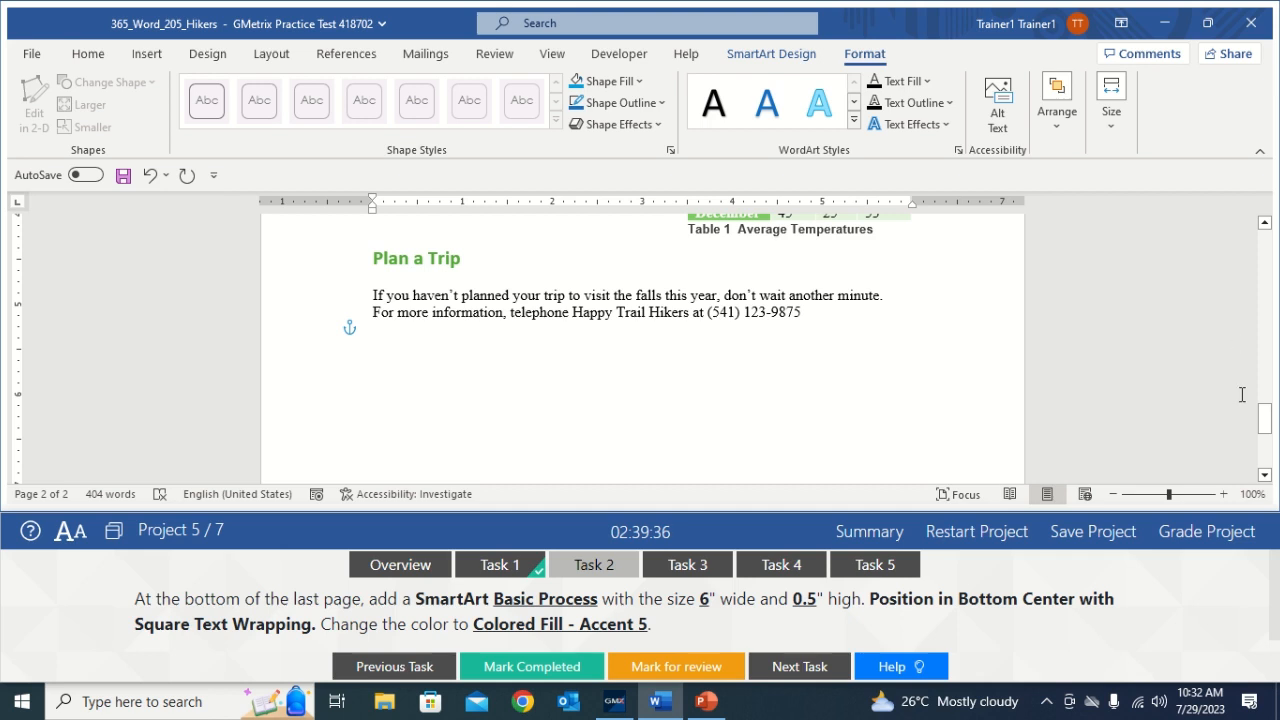
drag(1265, 418, 1265, 450)
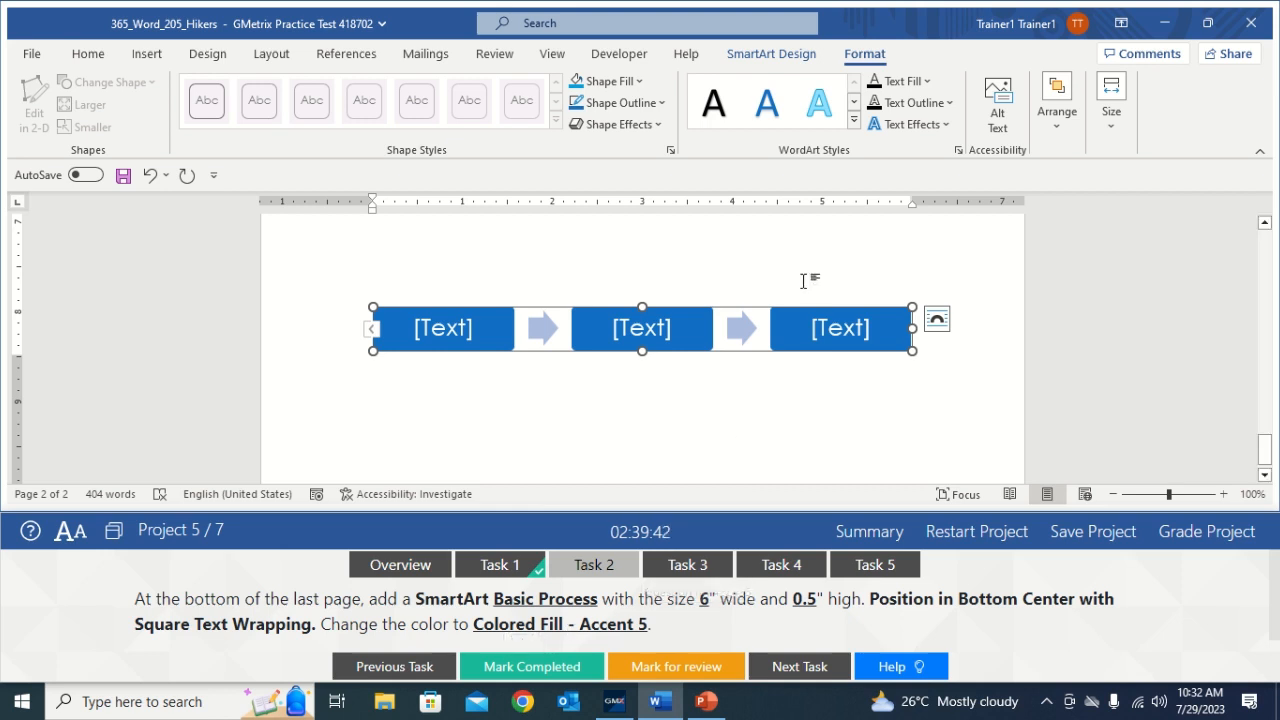
- Change the SmartArt graphic's colors to Colored Fill - Accent 5 and mark Task 2 completed
click(768, 55)
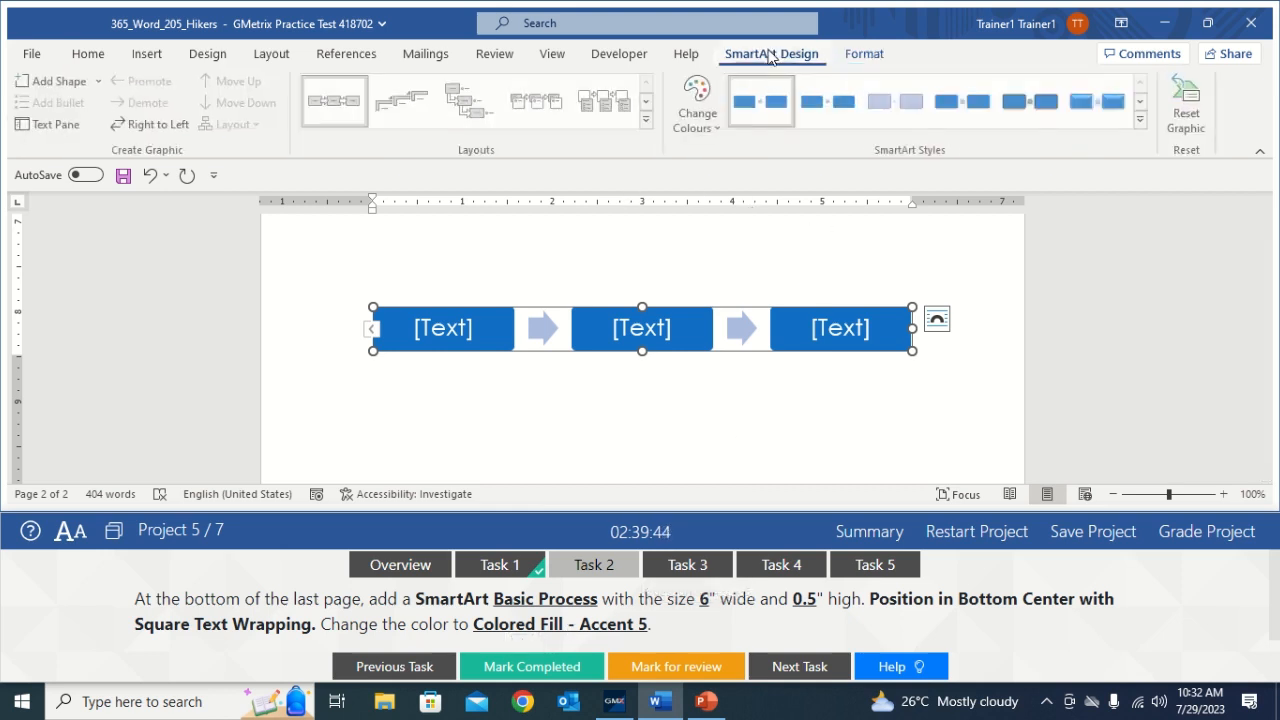
click(700, 110)
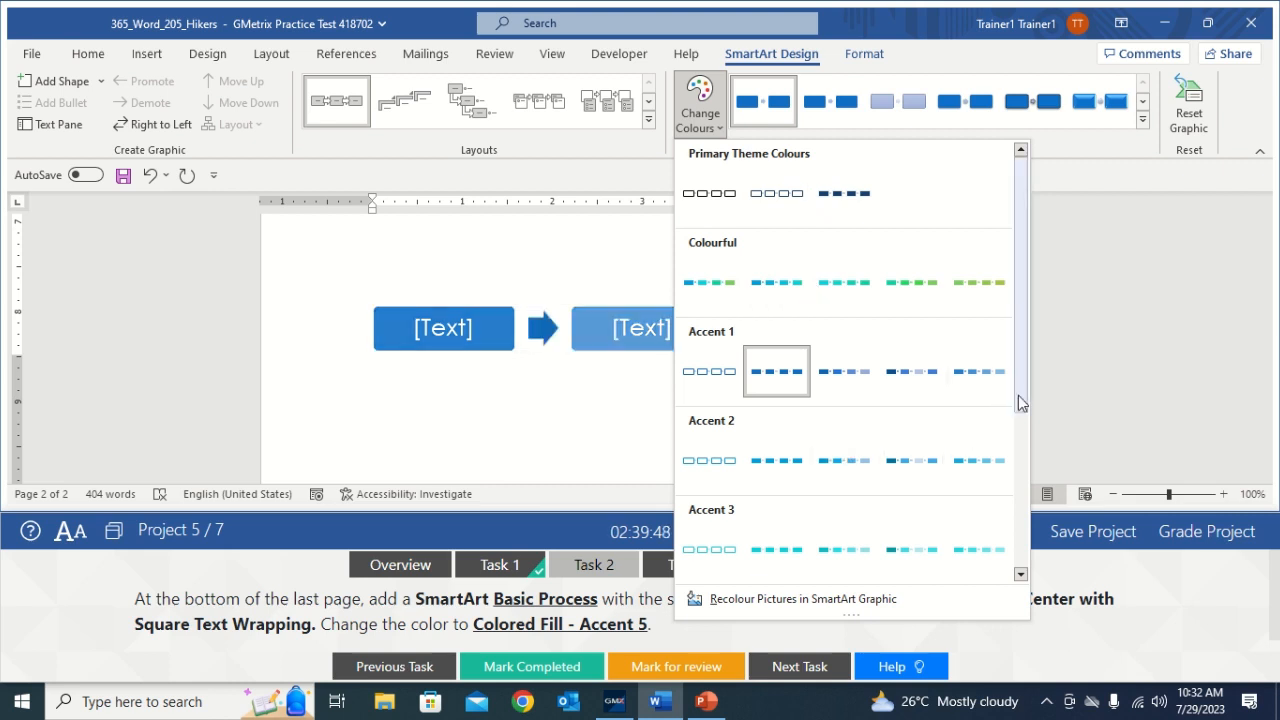
drag(1018, 394, 1020, 550)
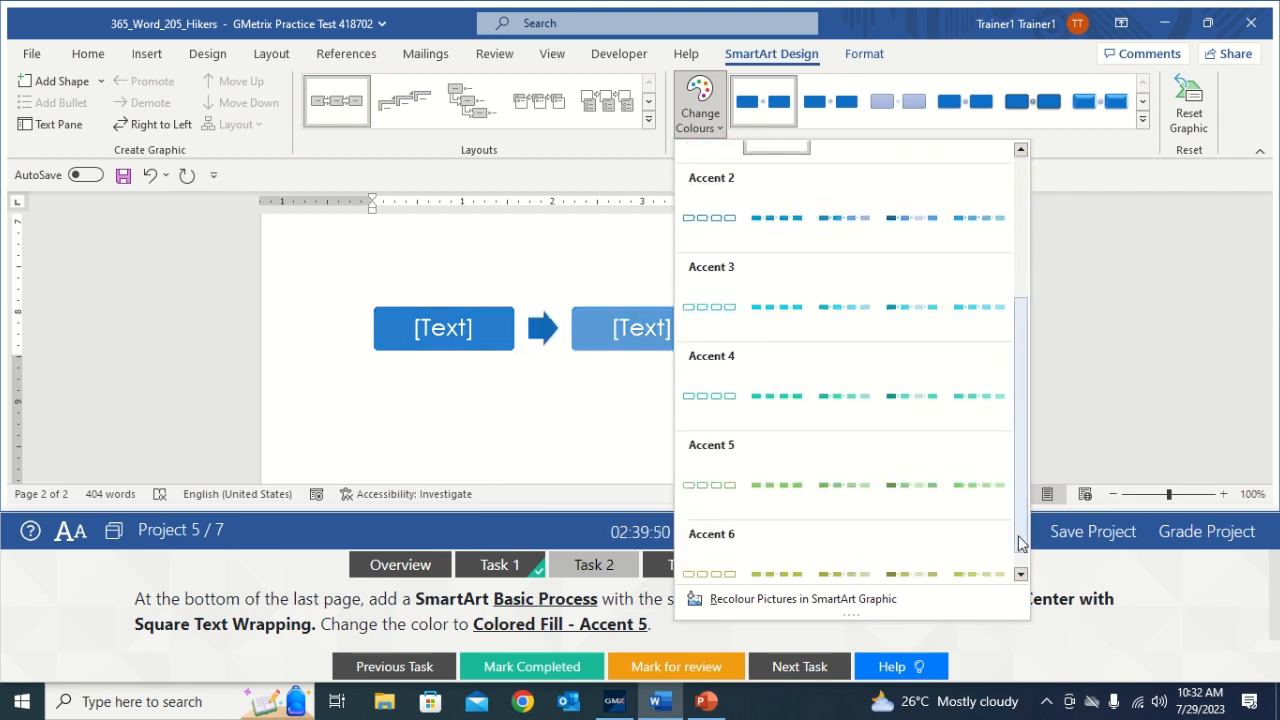
click(771, 500)
click(689, 275)
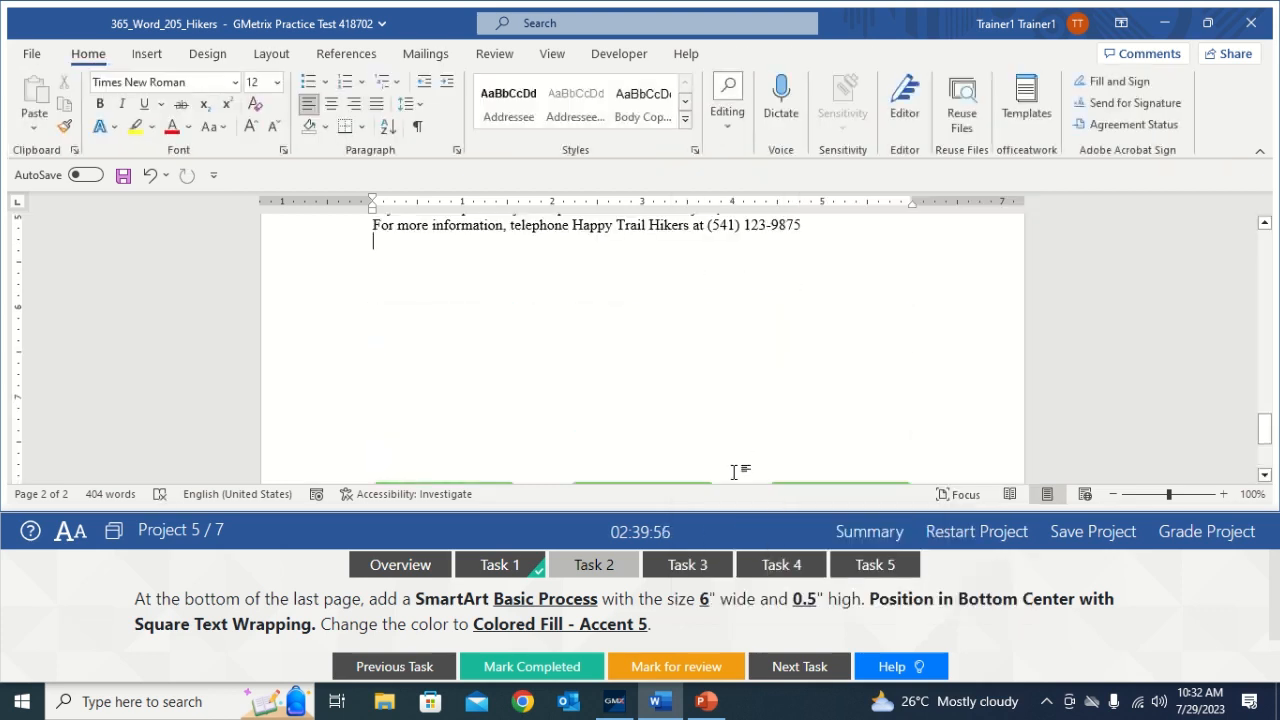
click(579, 566)
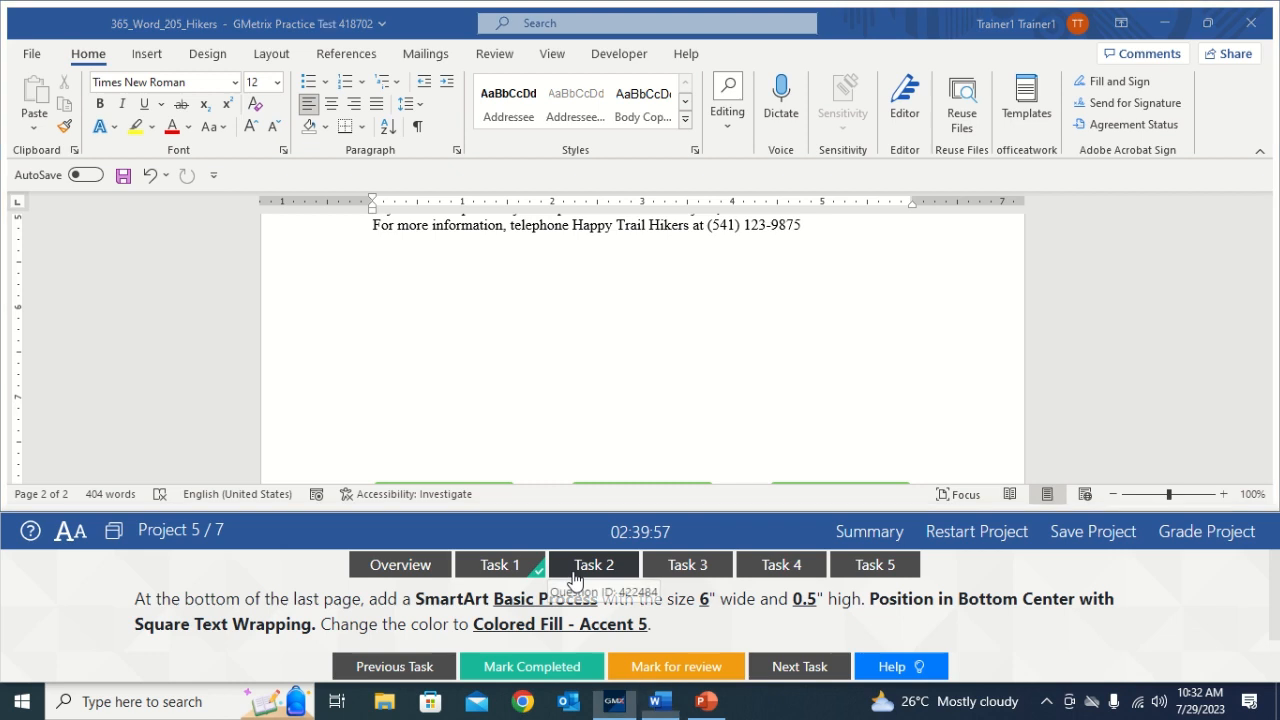
click(494, 668)
- For Task 3, set the Month column of the temperature table to 1" wide and mark the task completed
click(697, 568)
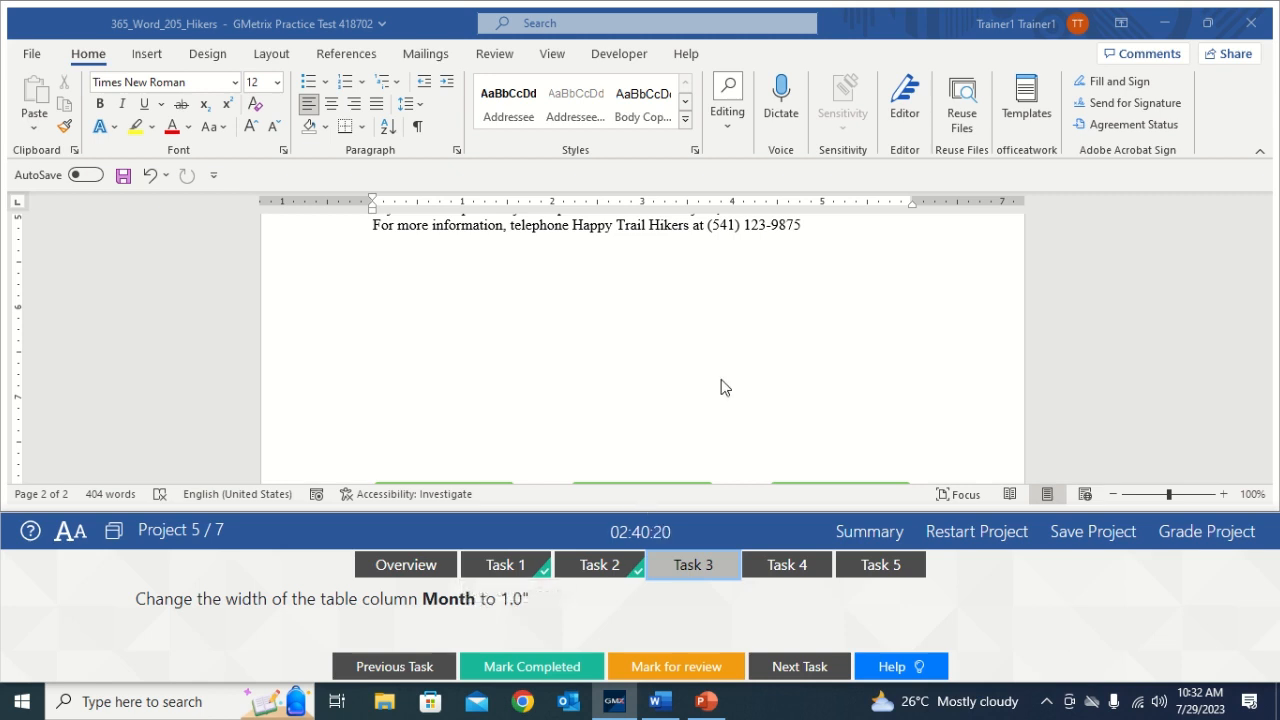
click(744, 351)
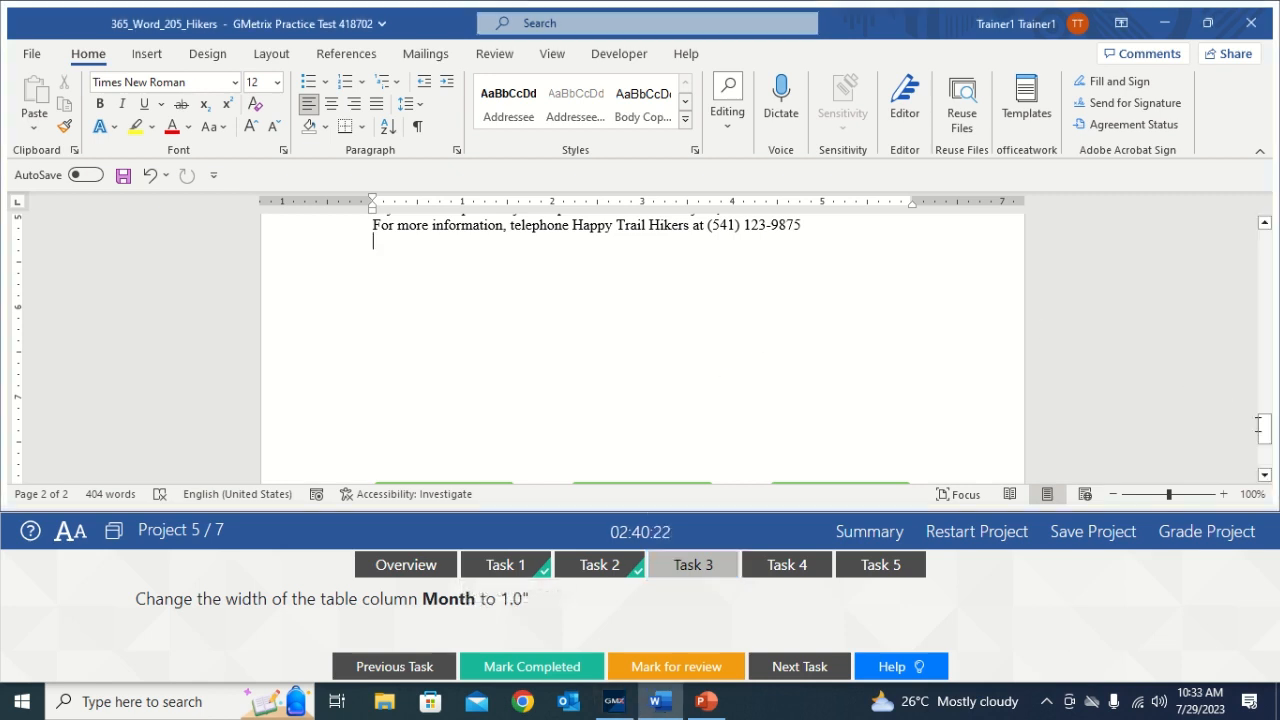
drag(1260, 425, 1188, 357)
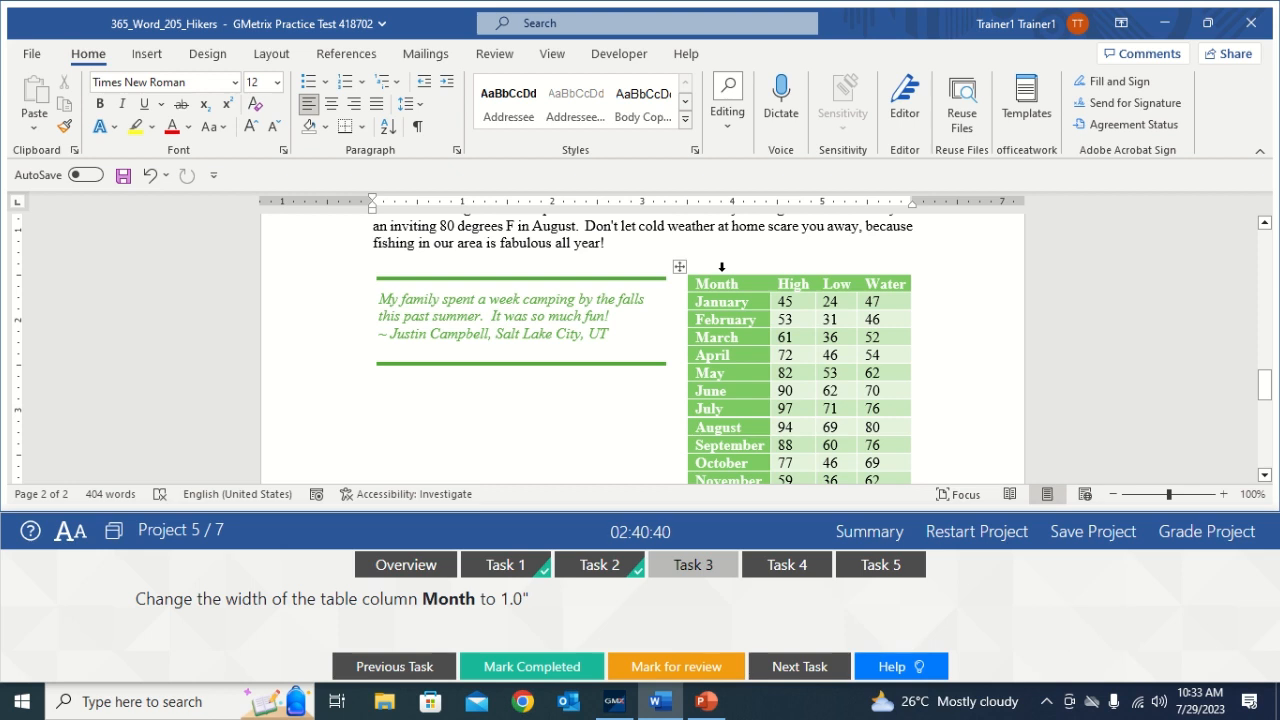
click(721, 267)
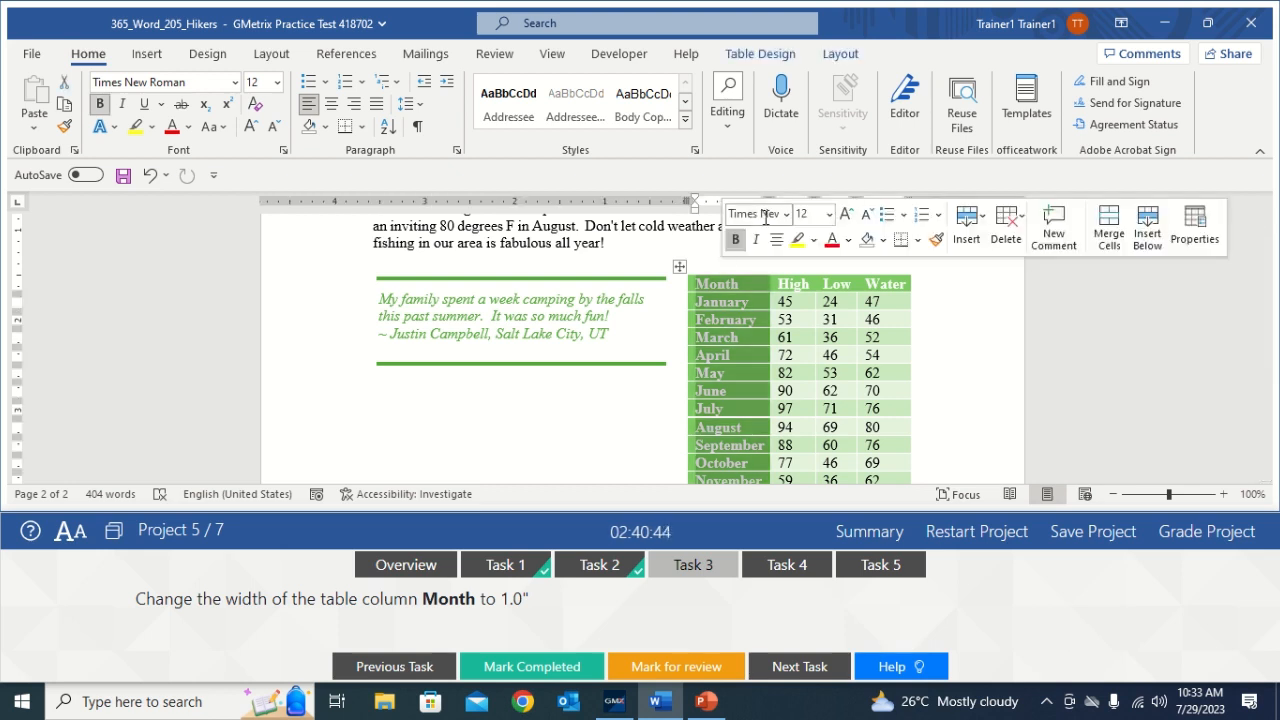
click(834, 58)
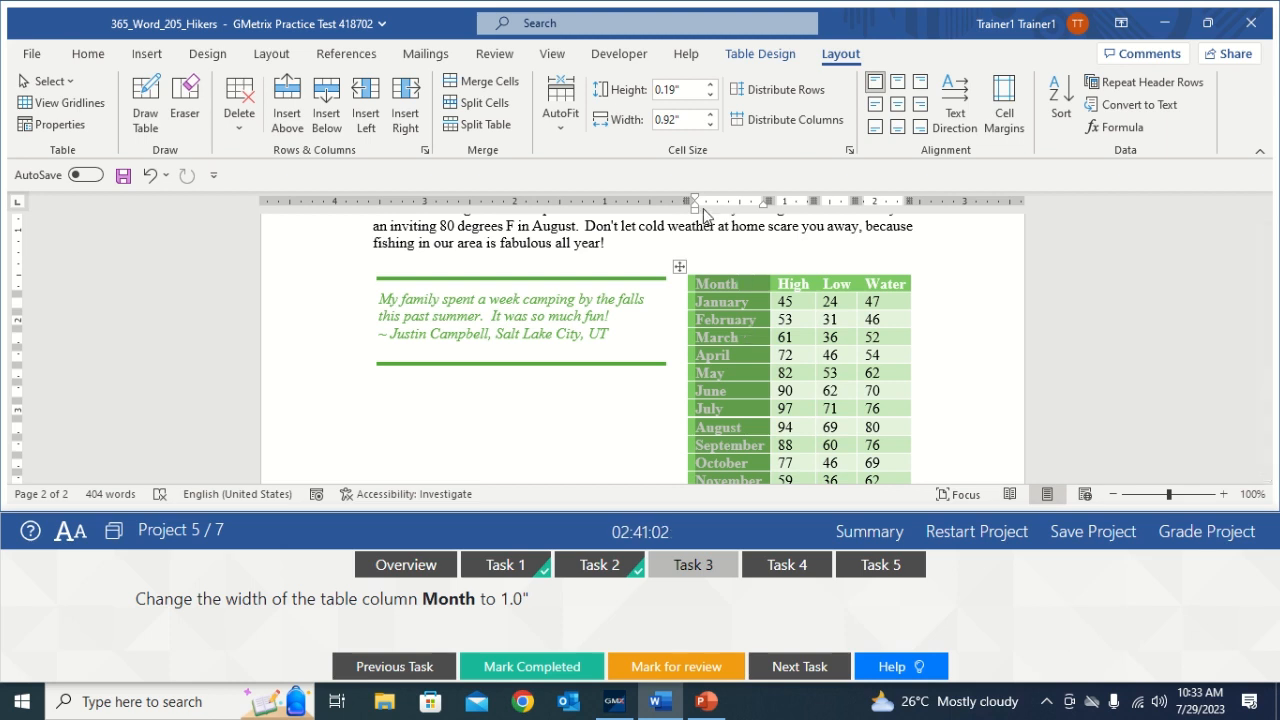
click(712, 116)
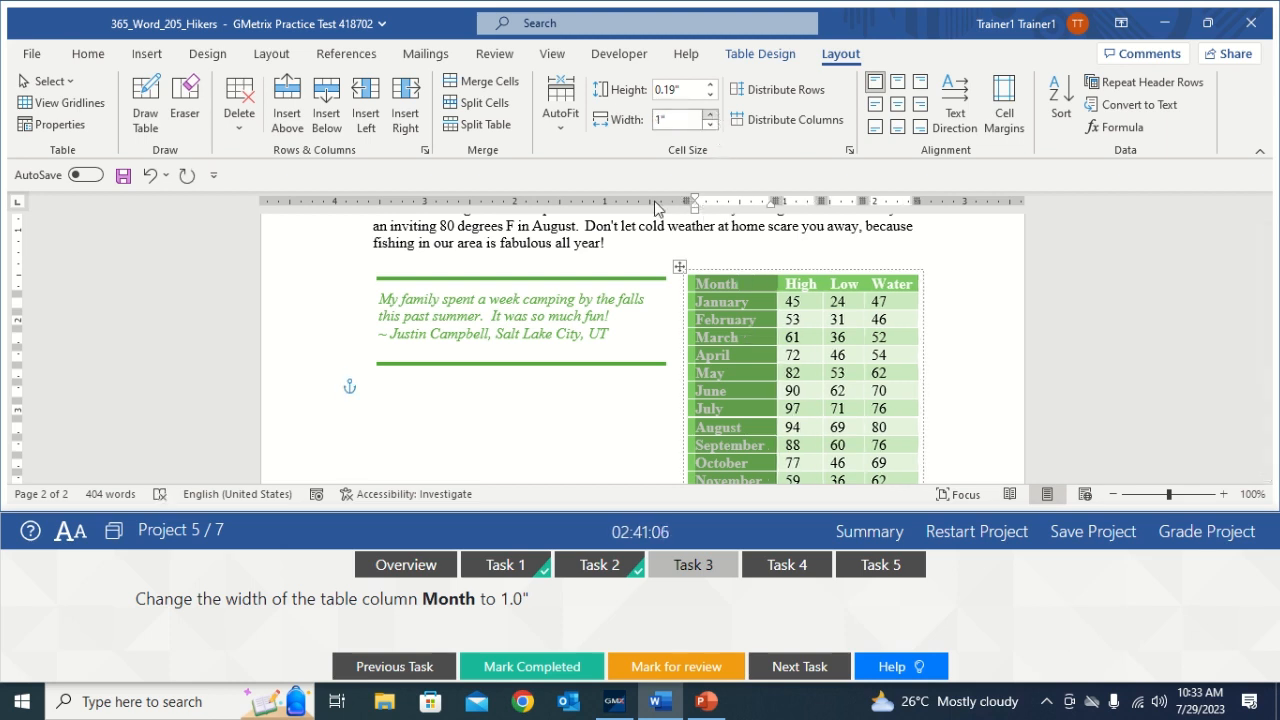
click(572, 409)
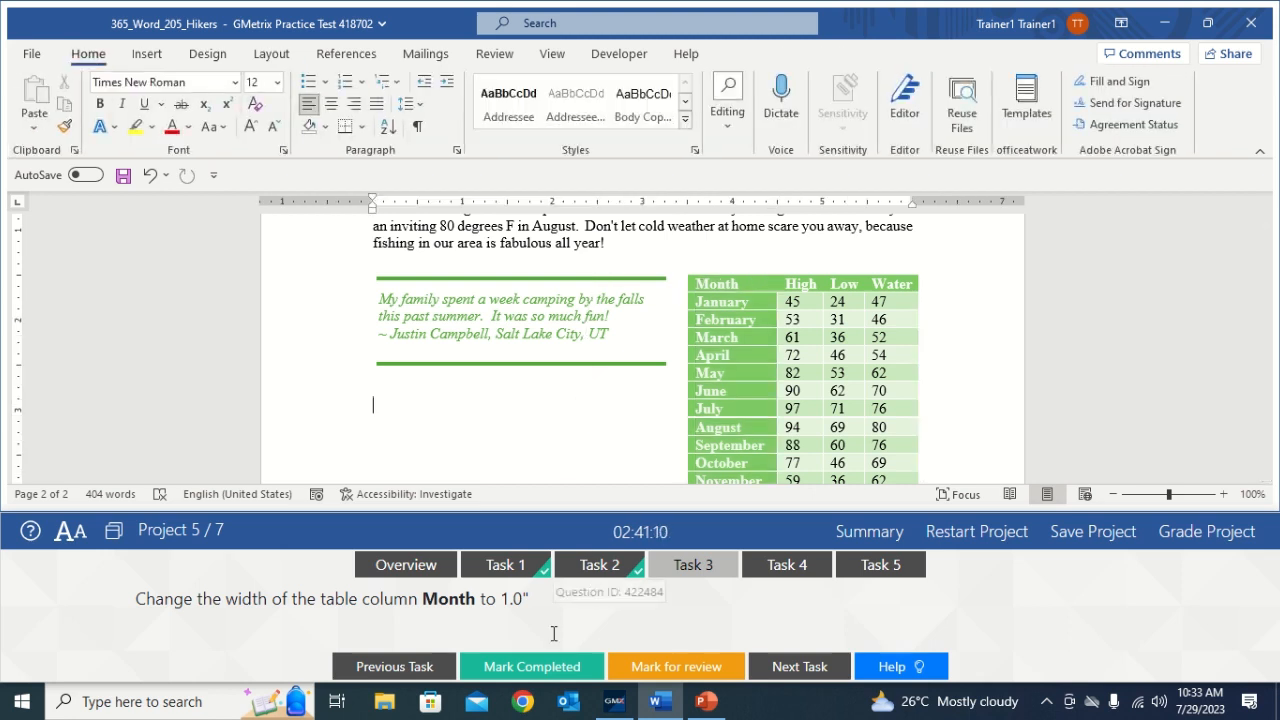
click(519, 666)
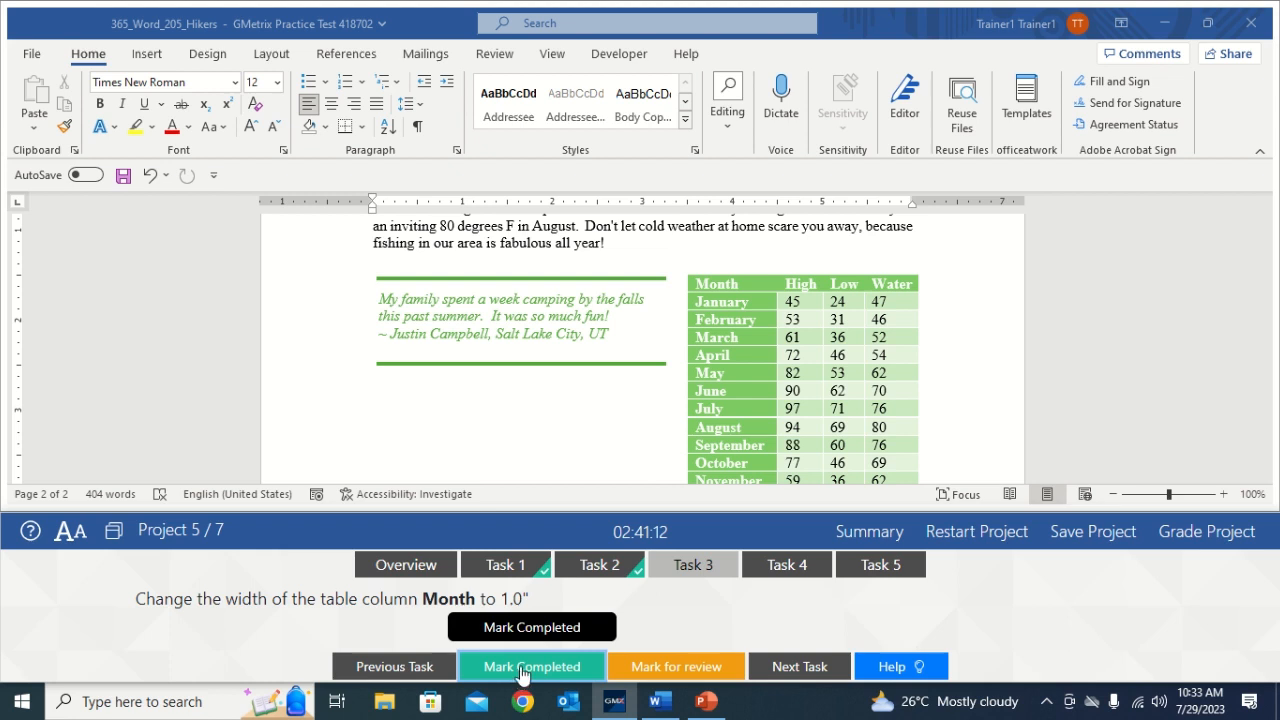
- Open Task 4 and place the insertion point directly below the last paragraph of New Trail Open on the first page
click(781, 566)
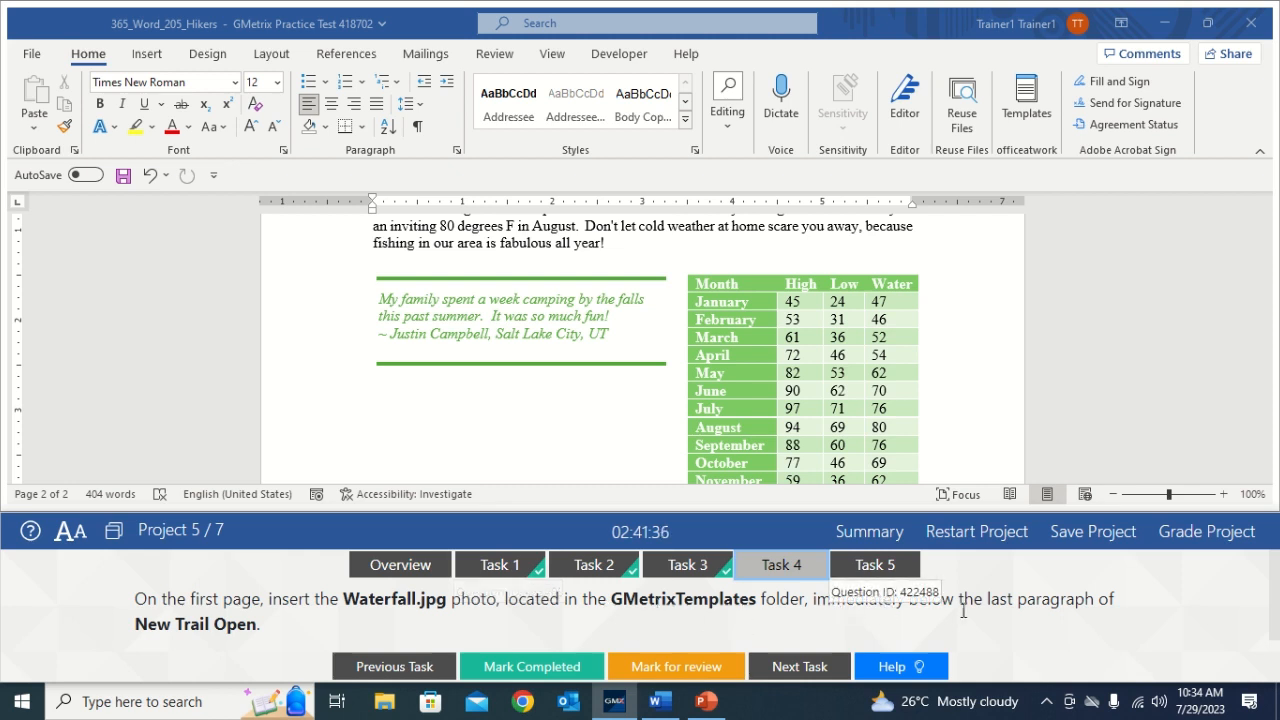
click(510, 379)
drag(1271, 392, 1256, 297)
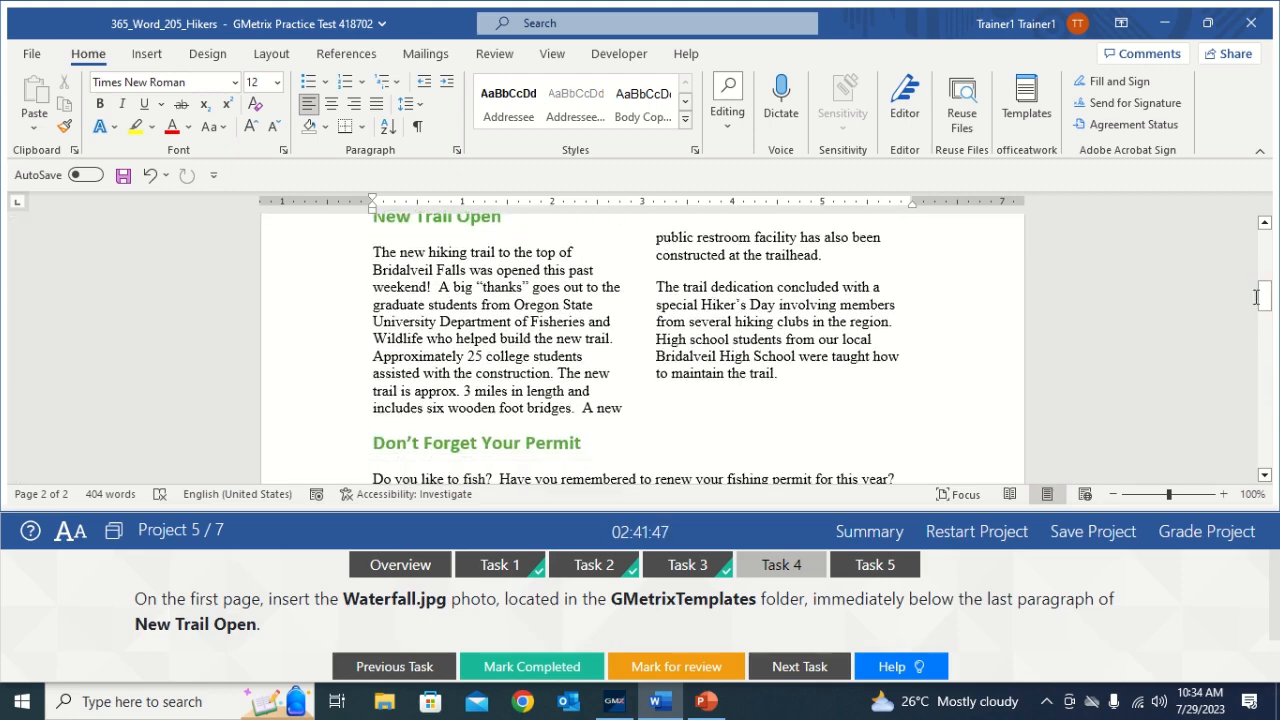
click(683, 400)
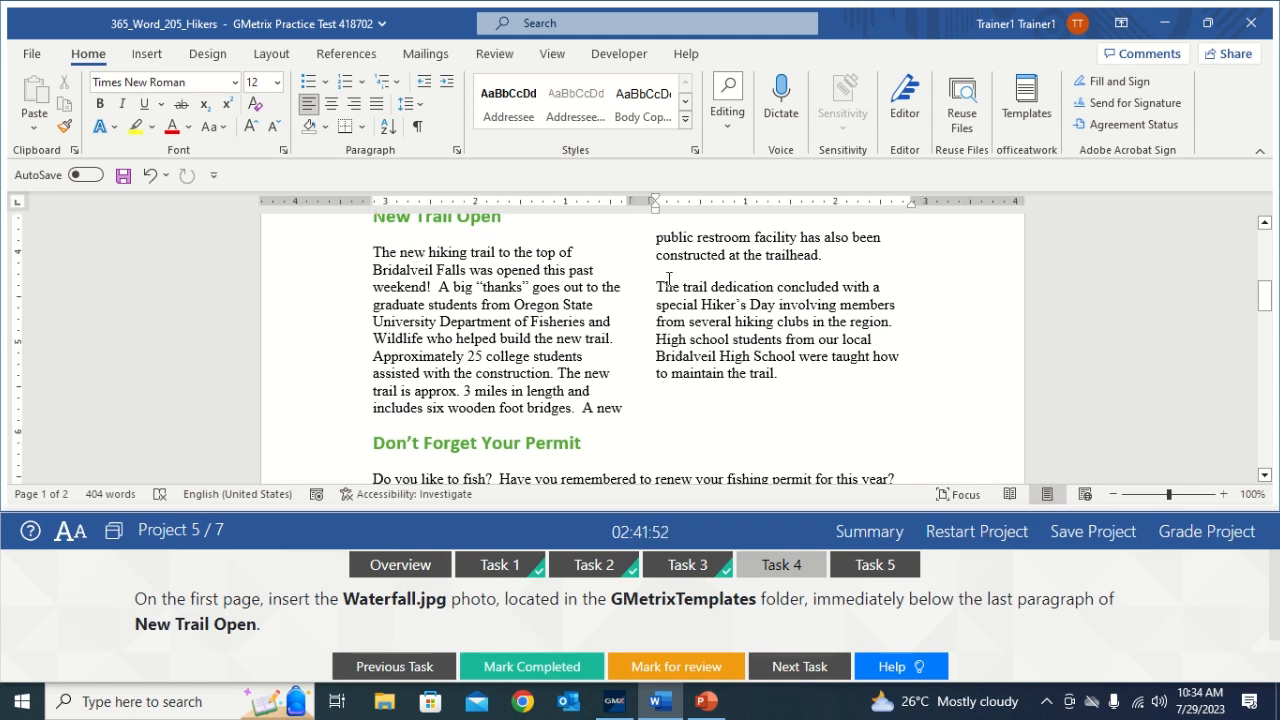
drag(1266, 312, 1267, 303)
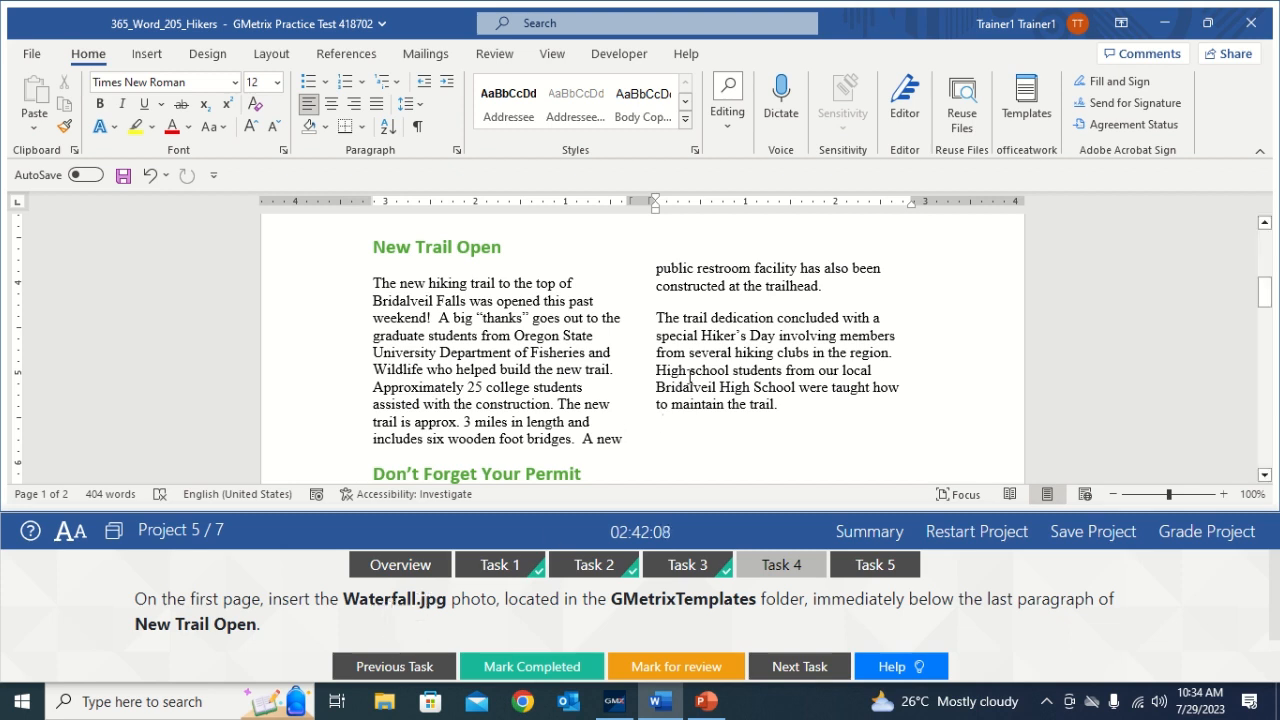
- Insert the Waterfall picture from the GMetrixTemplates folder in Documents and mark Task 4 completed
click(147, 53)
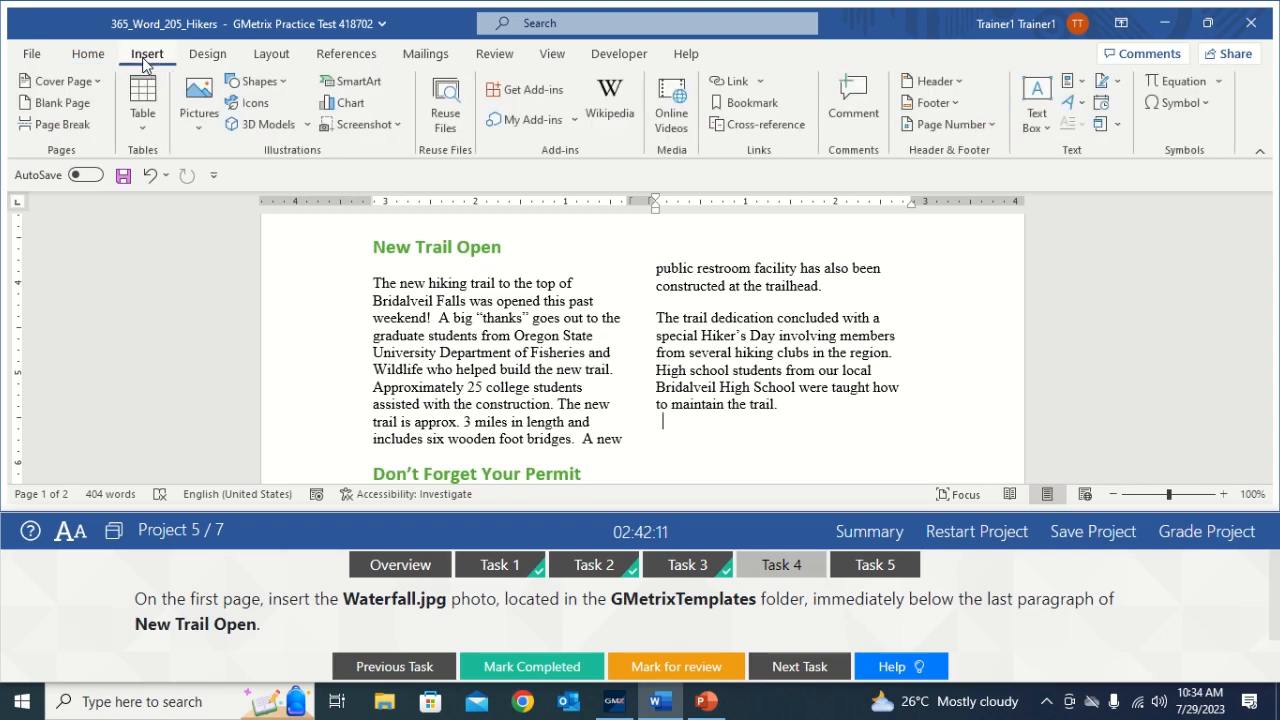
click(198, 110)
click(215, 178)
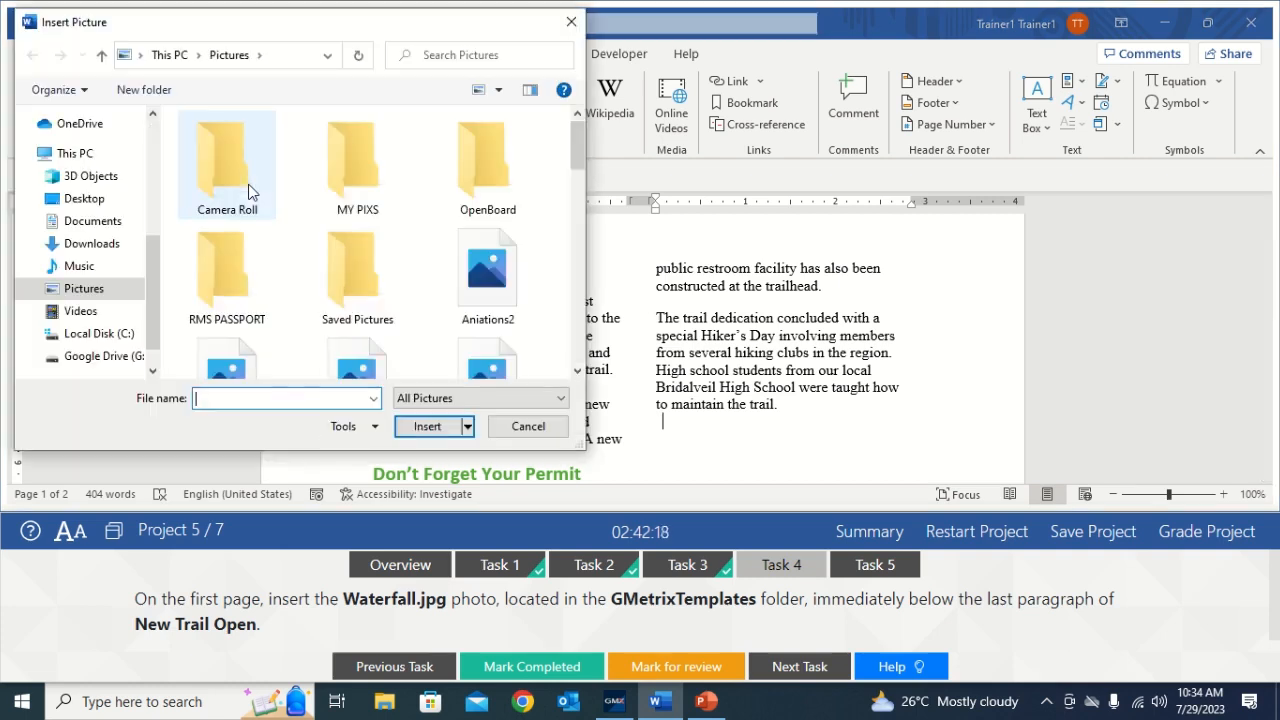
click(90, 221)
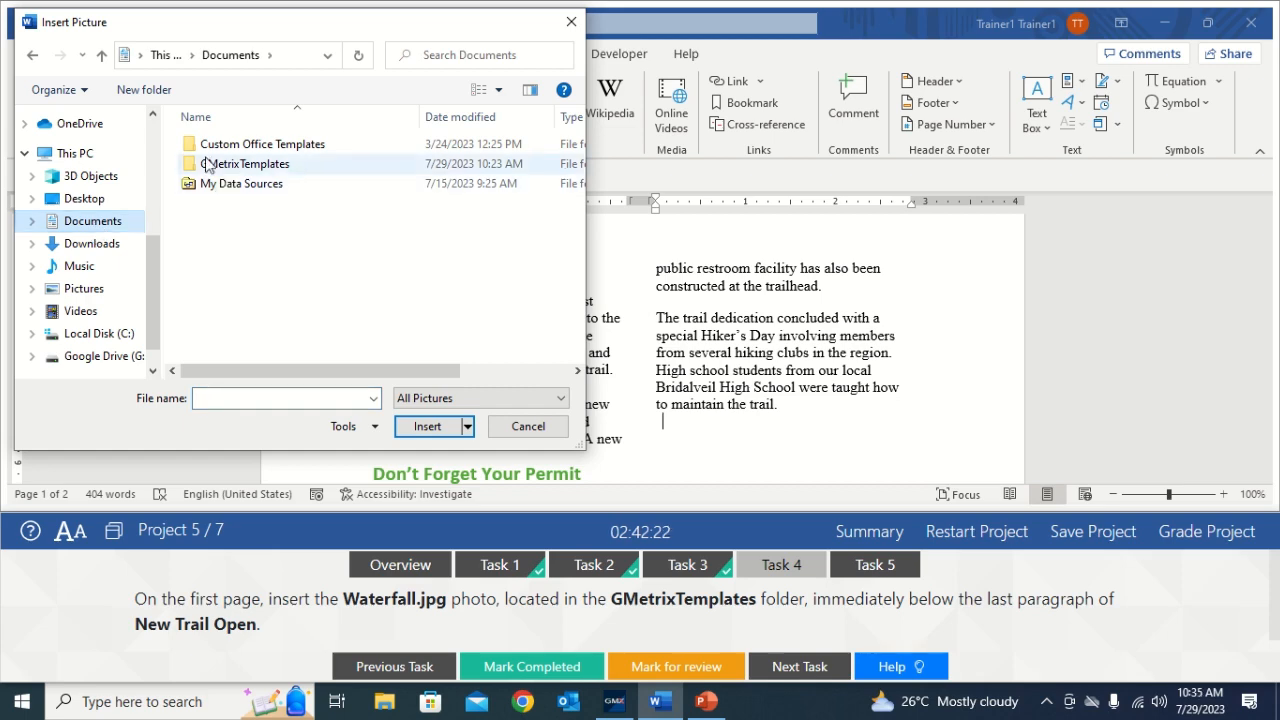
double_click(210, 165)
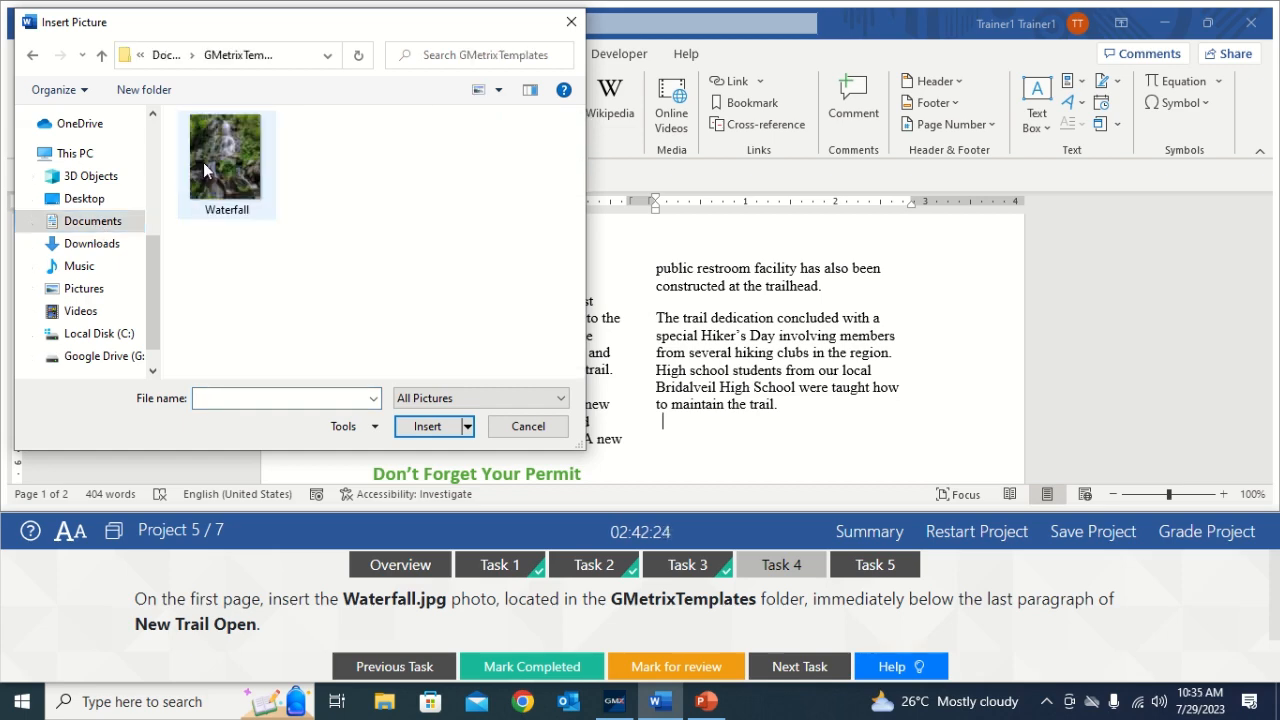
click(204, 170)
click(426, 426)
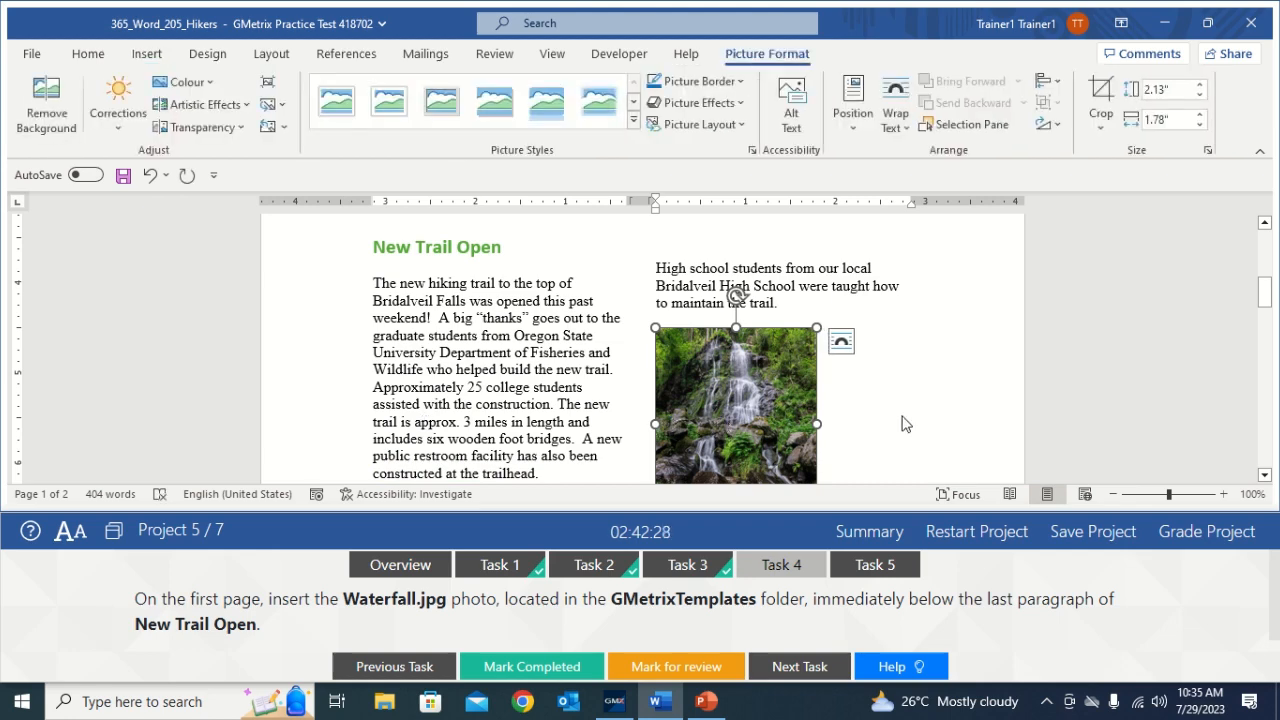
scroll(902, 424, down, 1)
click(960, 413)
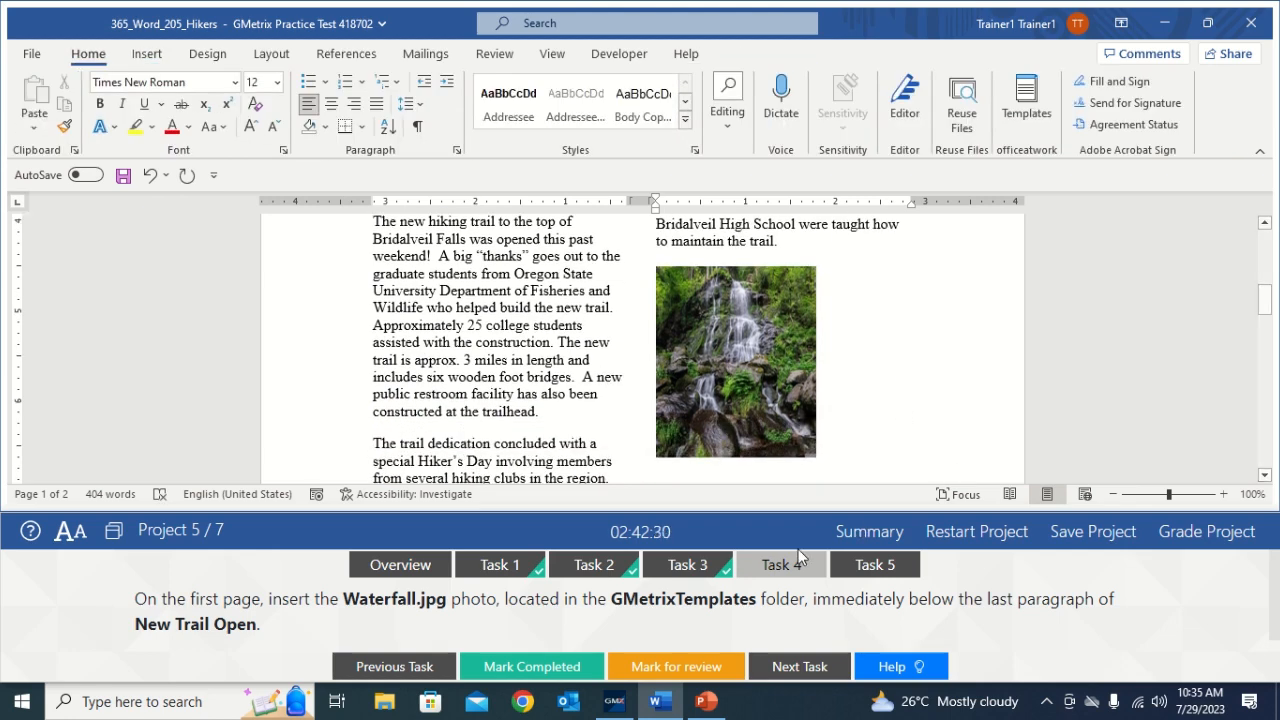
click(538, 668)
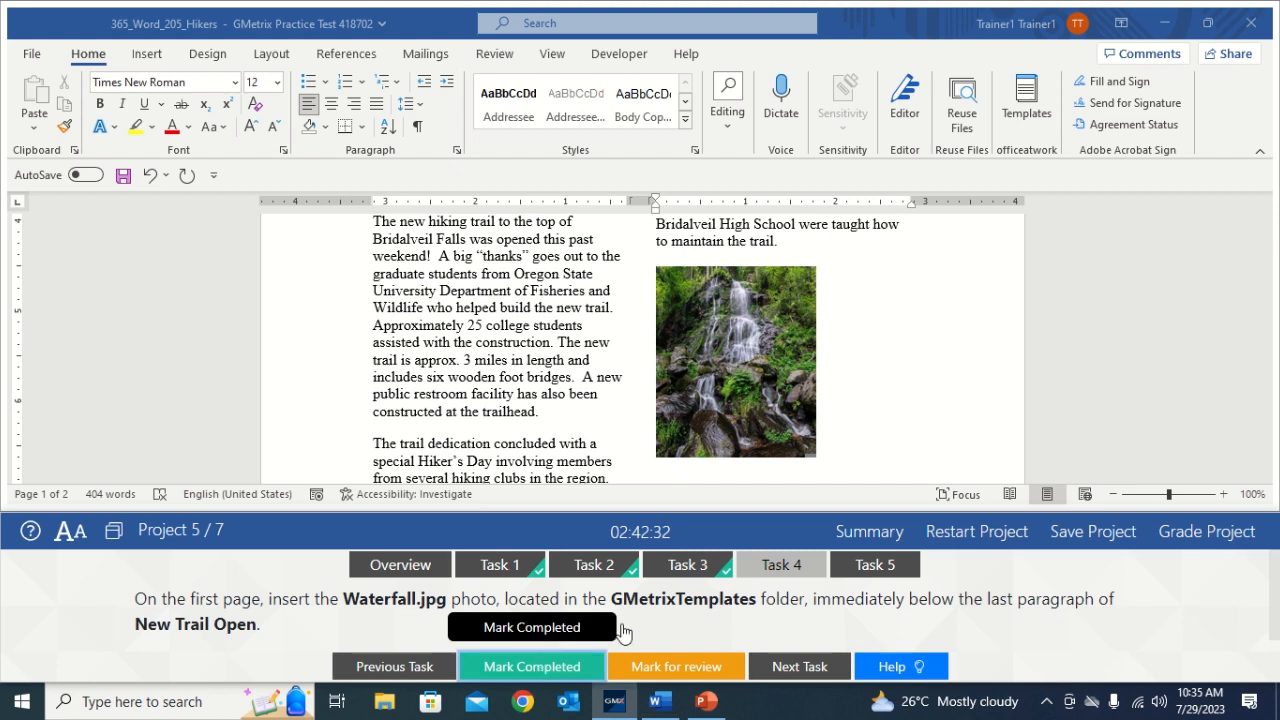
- Open Task 5, check the document for accessibility issues and expand the Missing Object Description errors
click(866, 567)
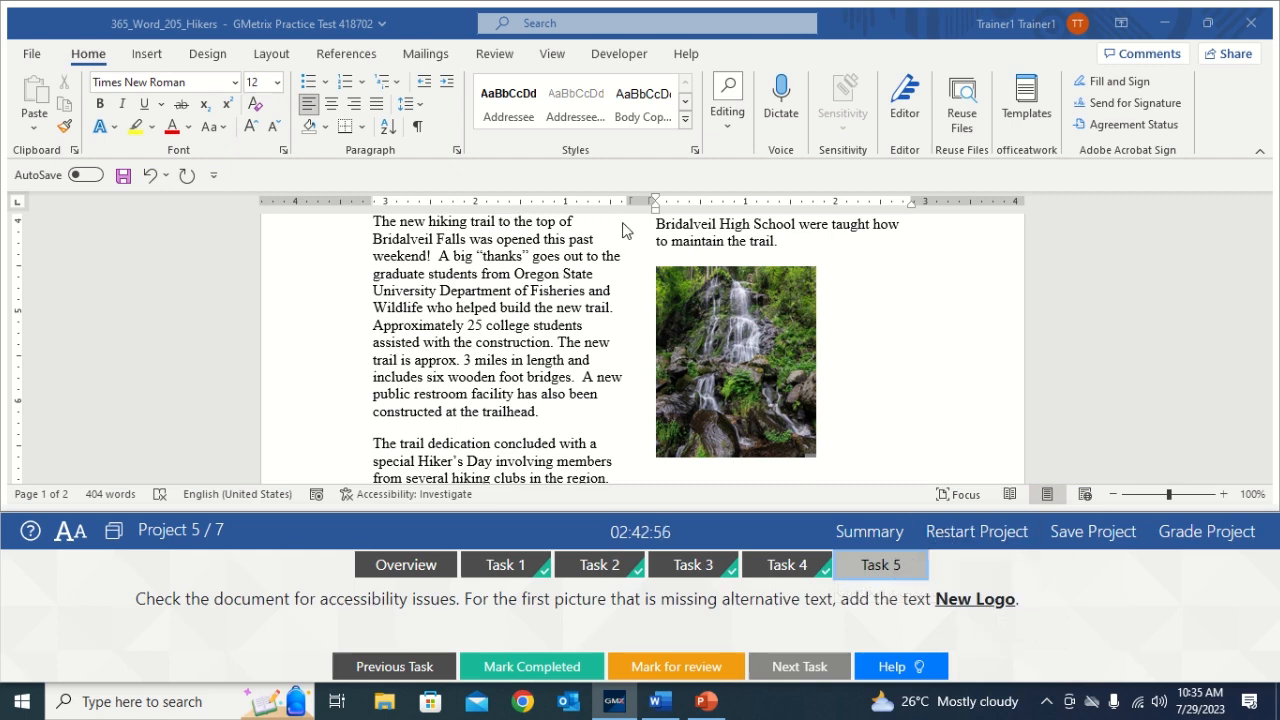
click(494, 55)
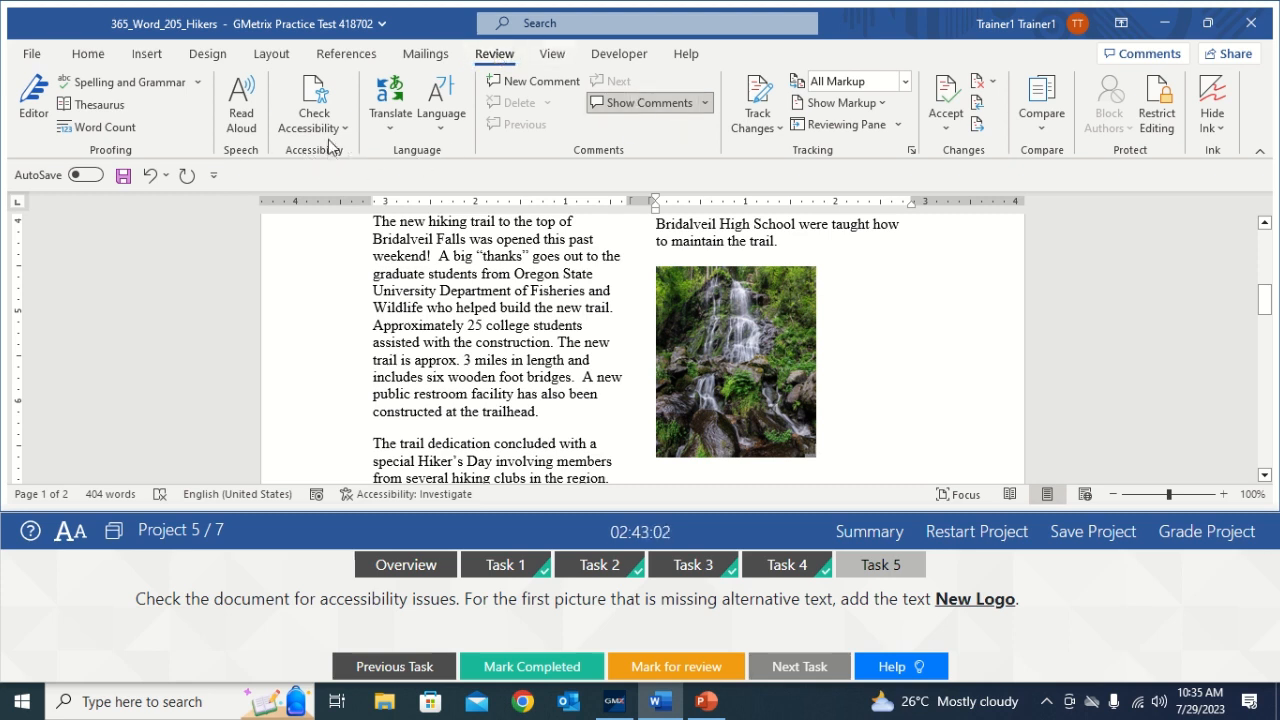
click(334, 132)
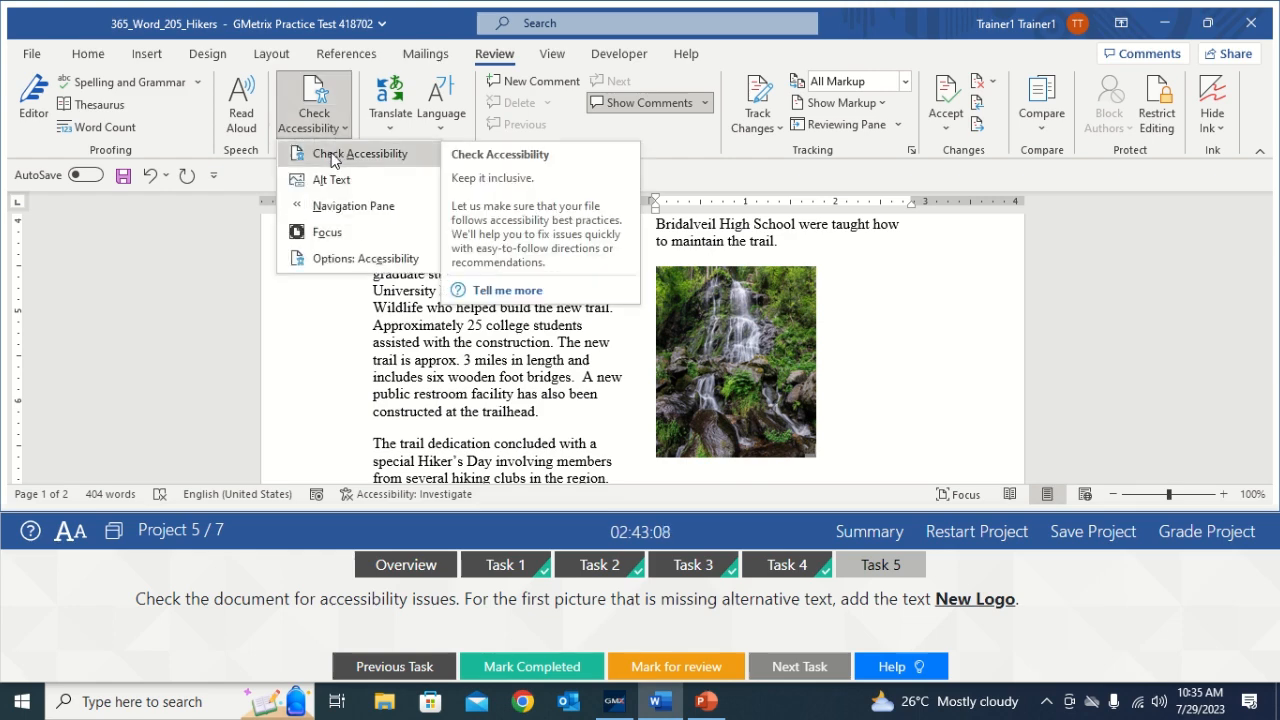
click(334, 160)
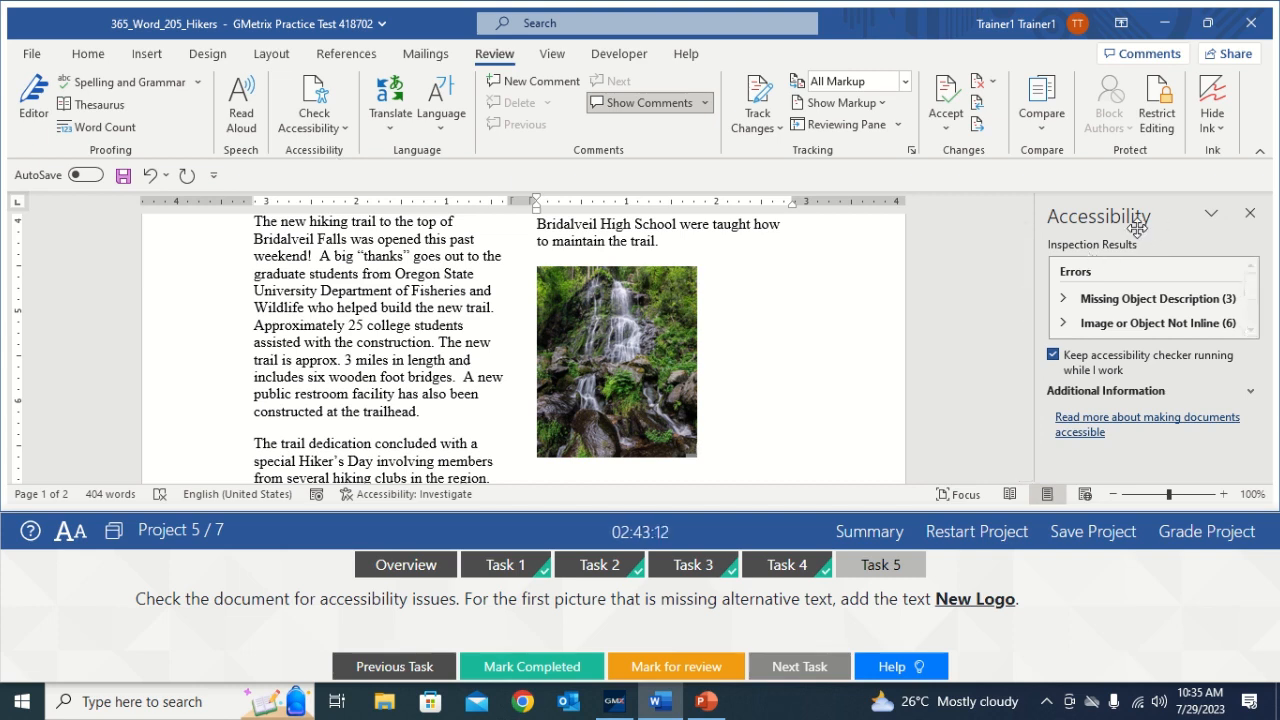
click(1120, 305)
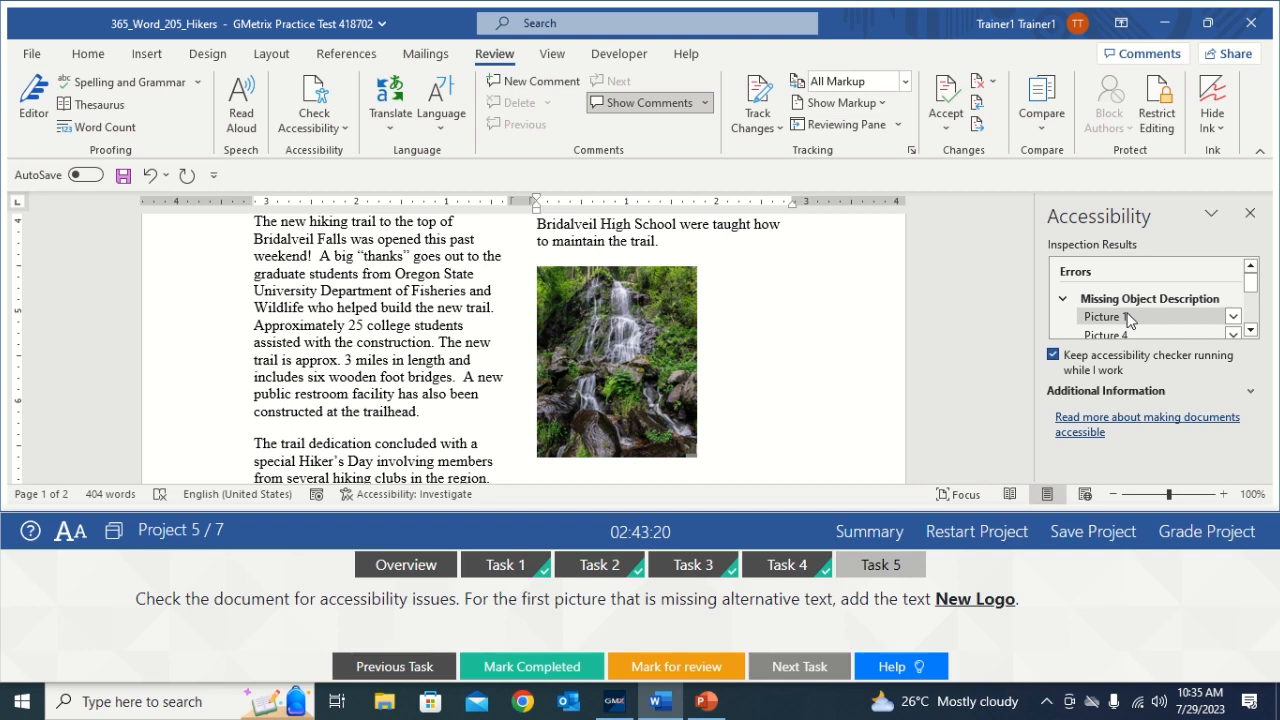
- Add the alternative text New Logo to Picture 1, the first picture missing an object description
click(1130, 318)
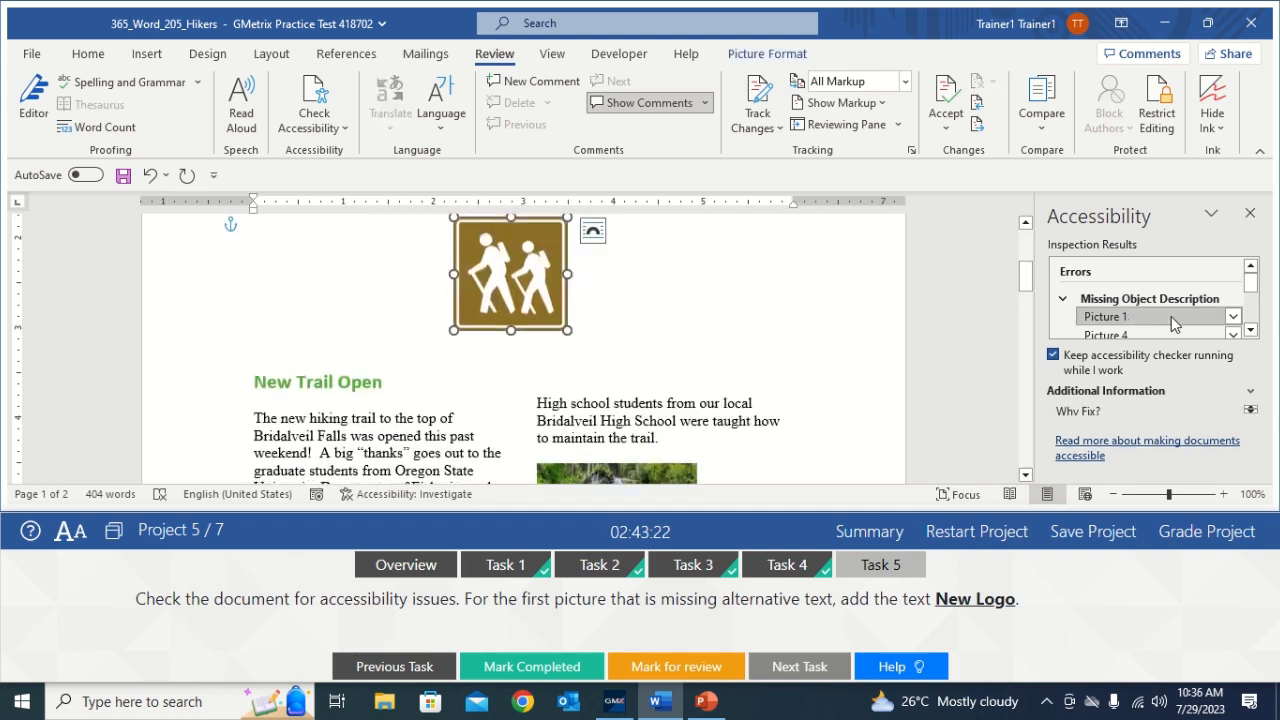
click(1233, 316)
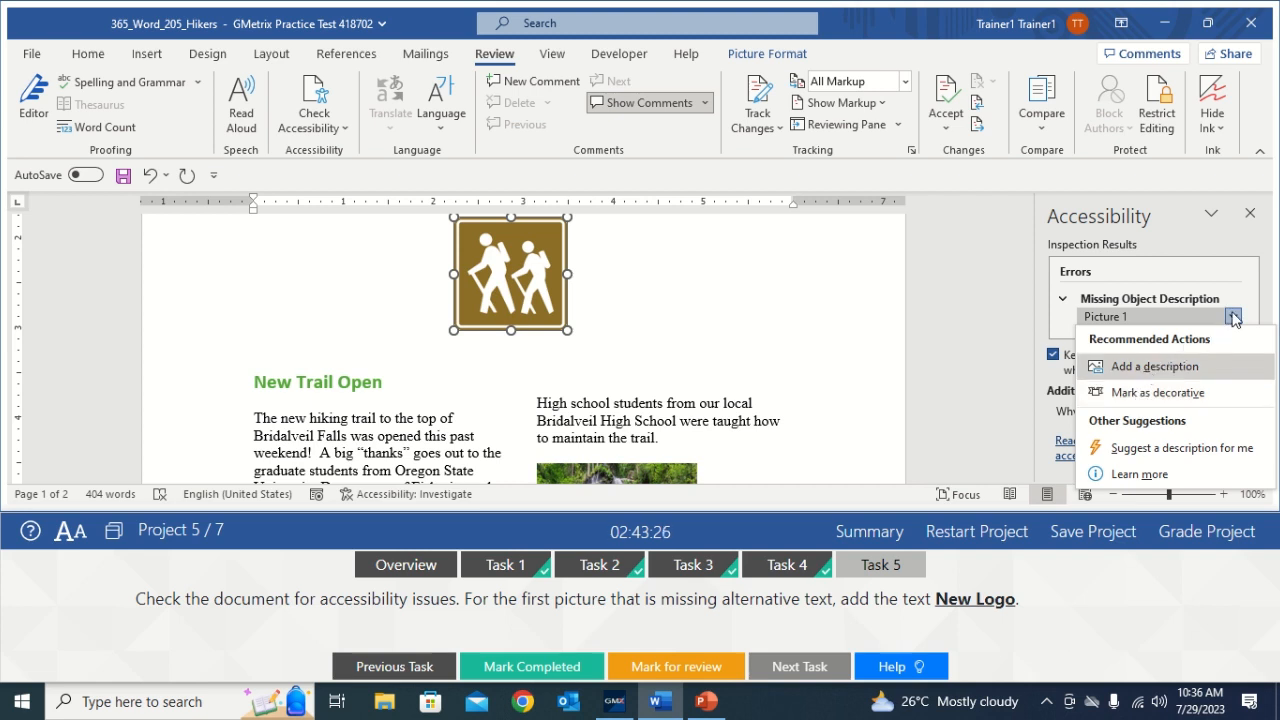
click(1117, 369)
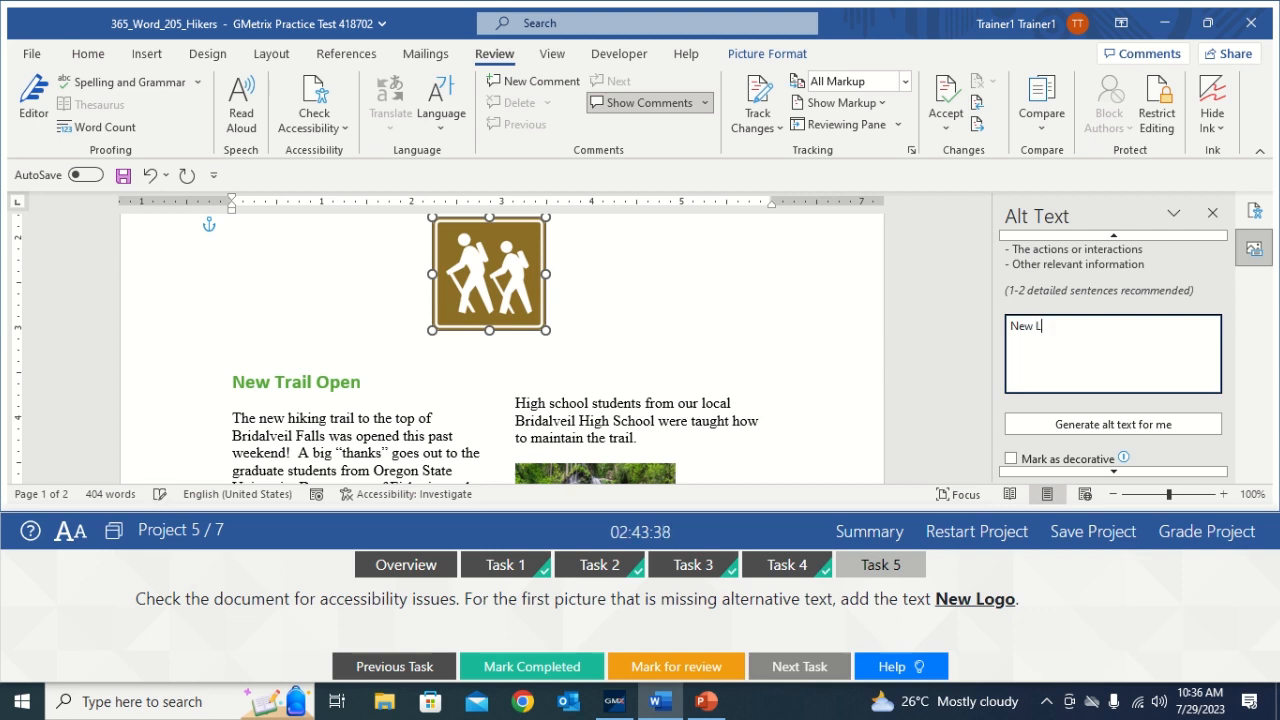
key(BackSpace)
click(1212, 218)
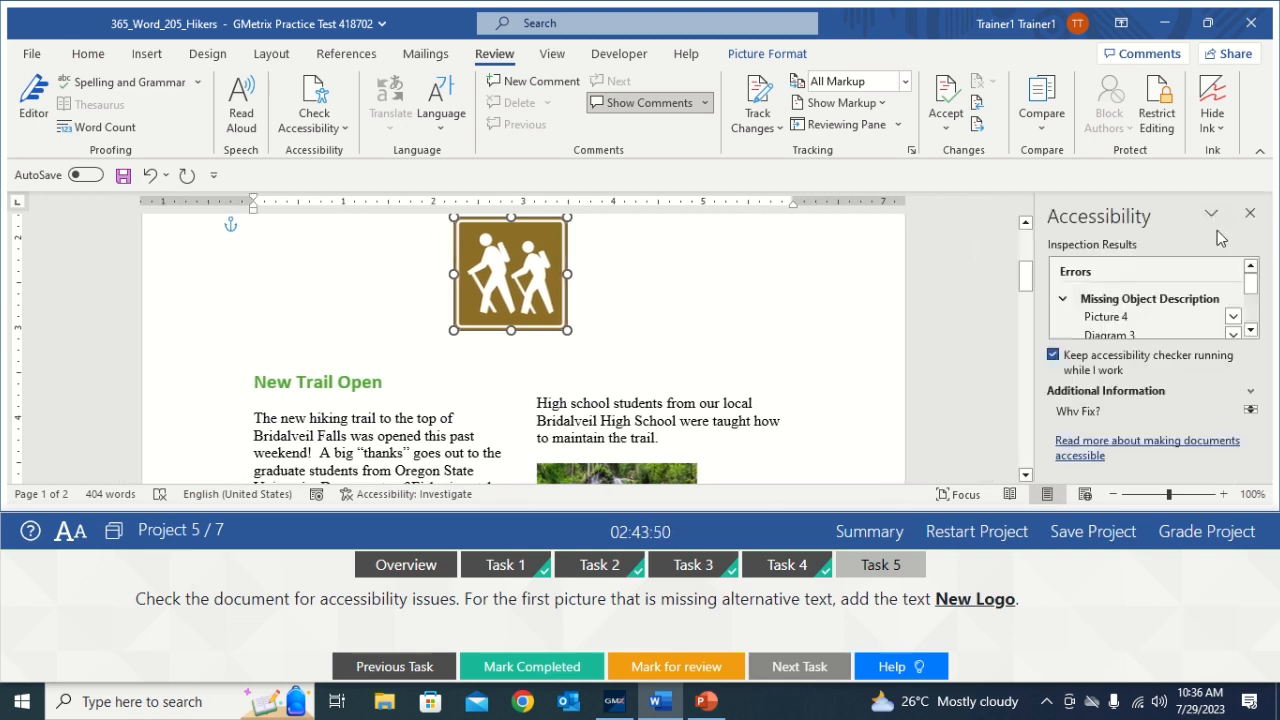
- Close the accessibility results, deselect the hikers logo and mark Task 5 completed
click(1250, 213)
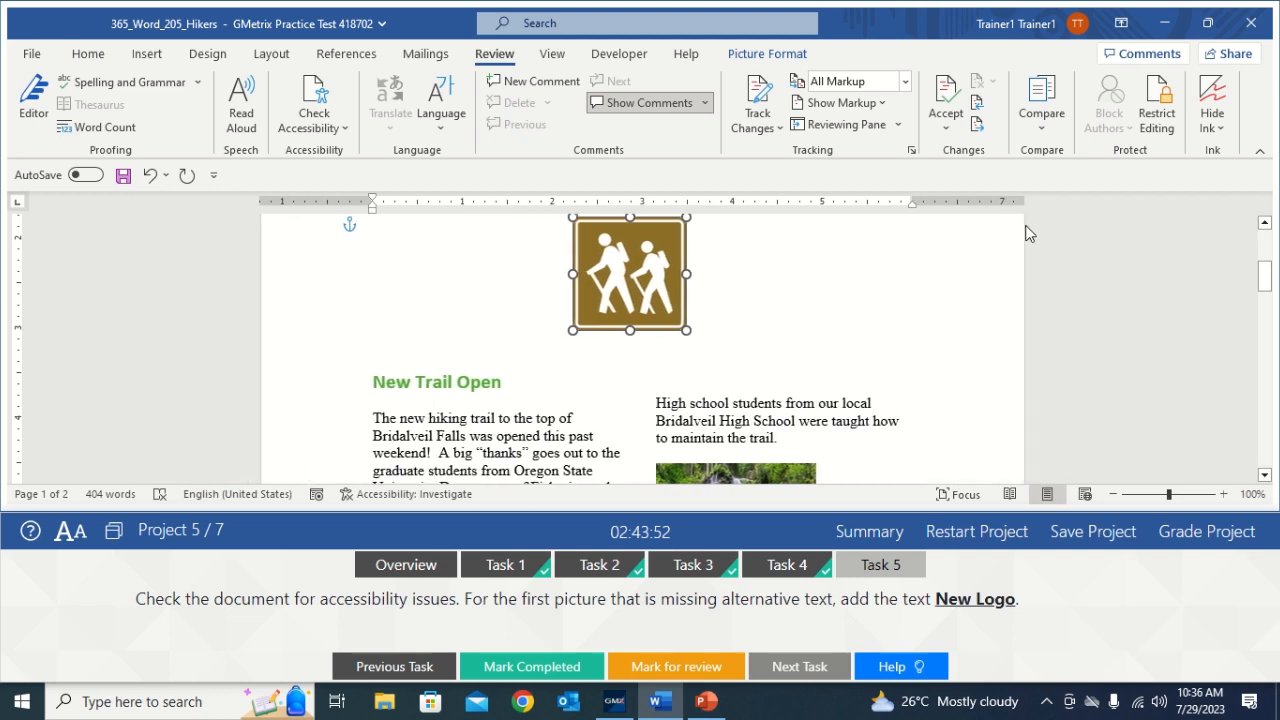
click(862, 270)
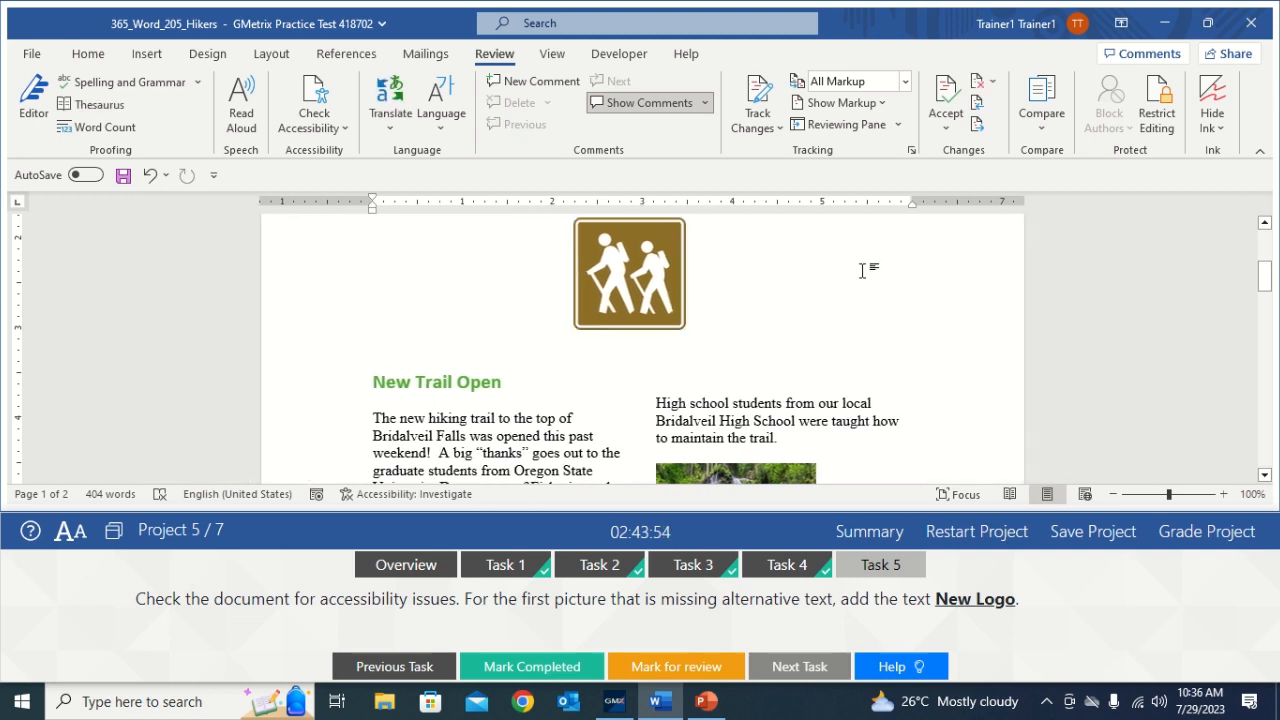
click(540, 668)
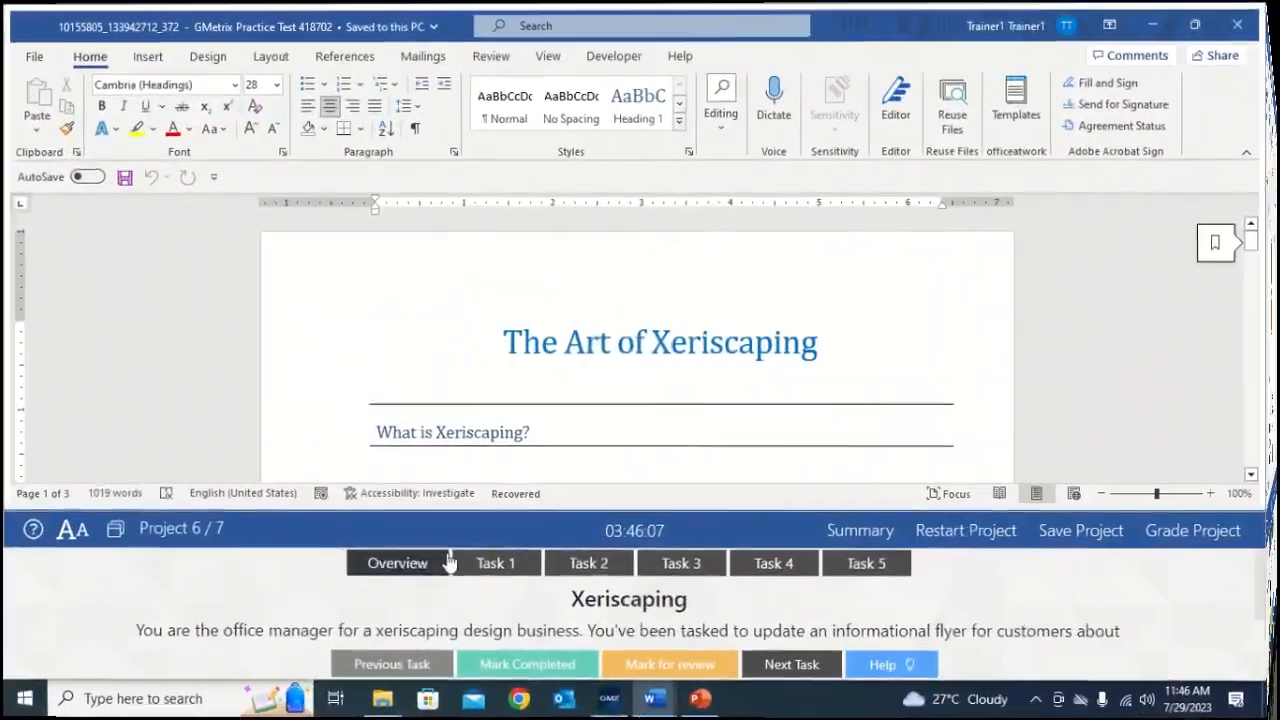
- Open Task 1 of Project 6 and place the insertion point in the blank paragraph above The Seven Principles of Xeriscaping
click(488, 563)
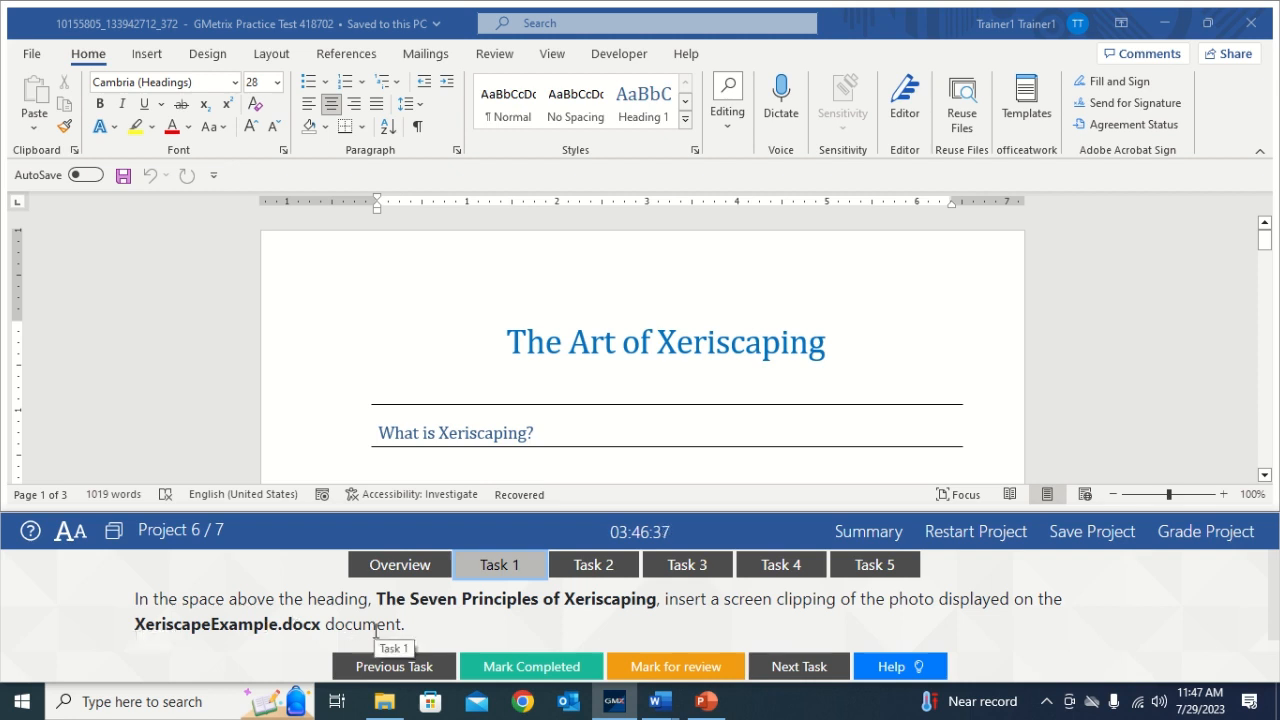
click(458, 354)
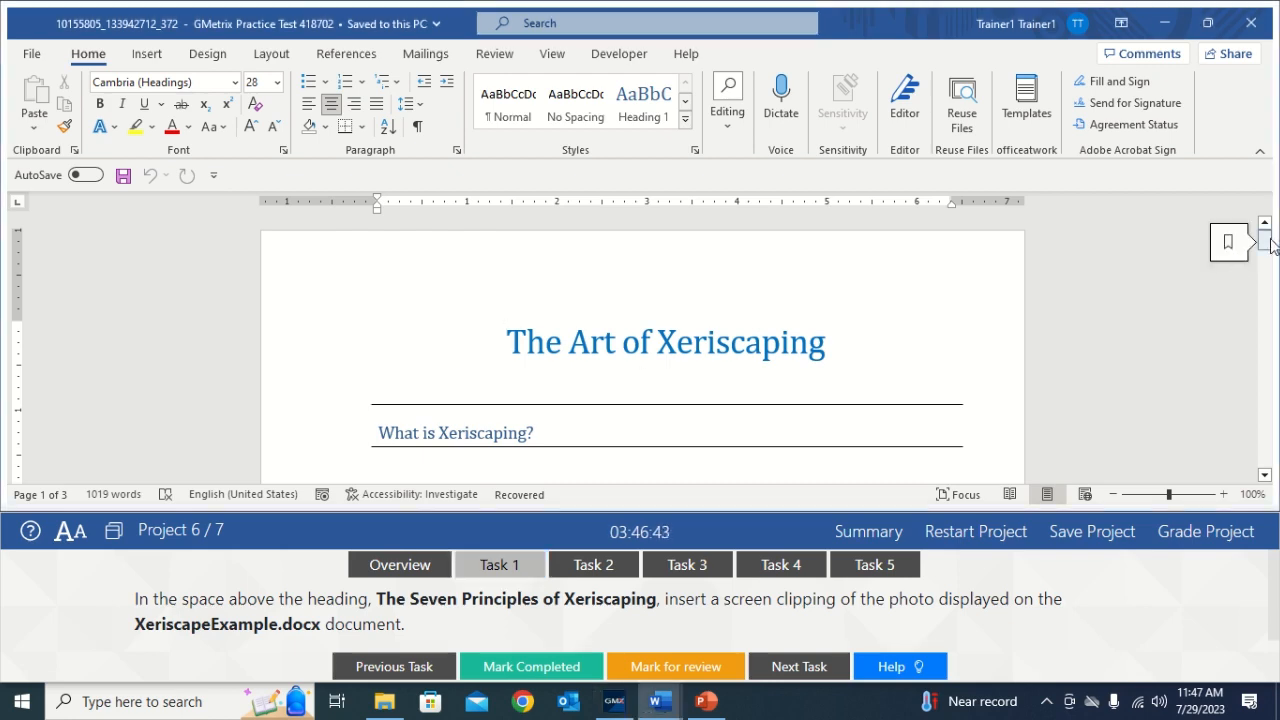
drag(1265, 245, 1266, 268)
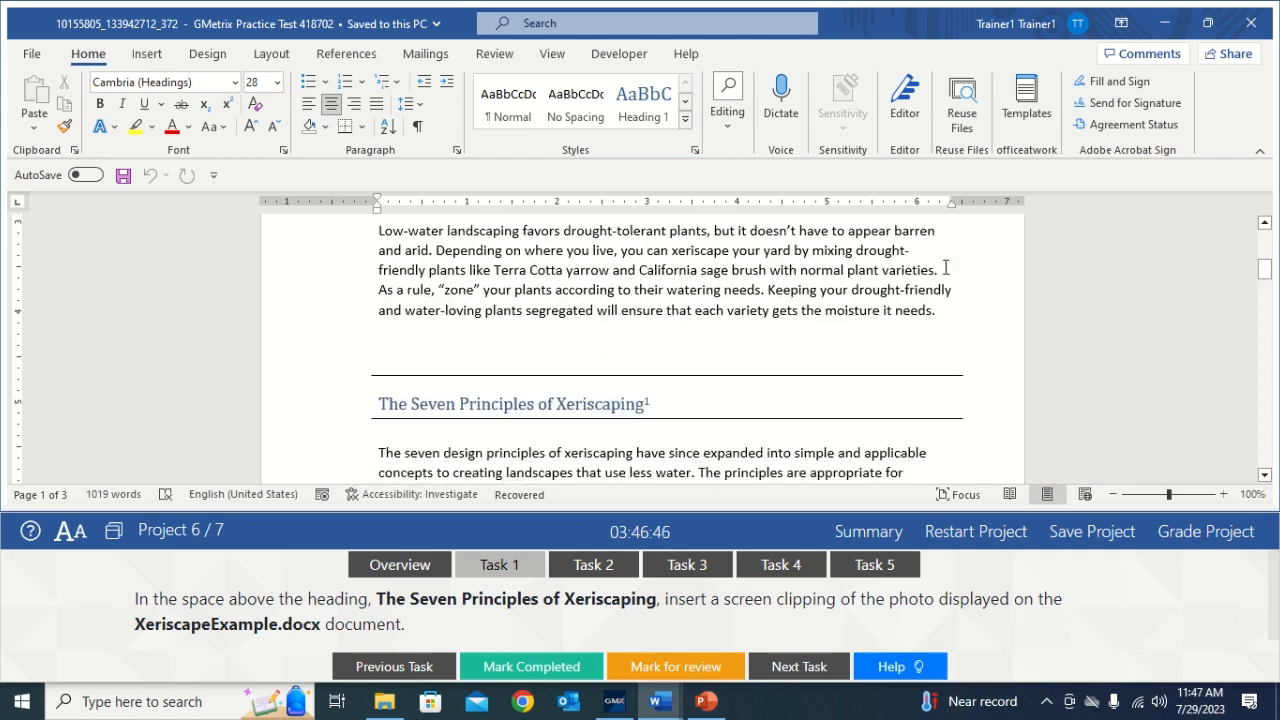
click(462, 353)
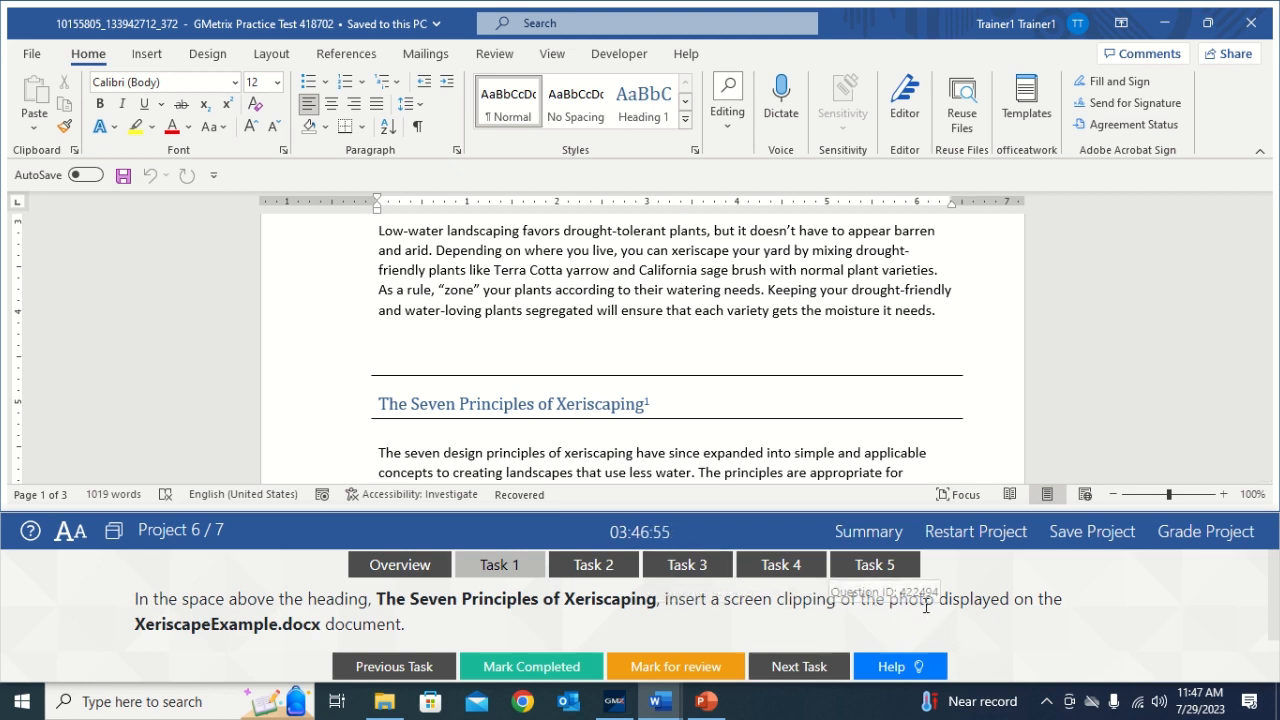
click(146, 54)
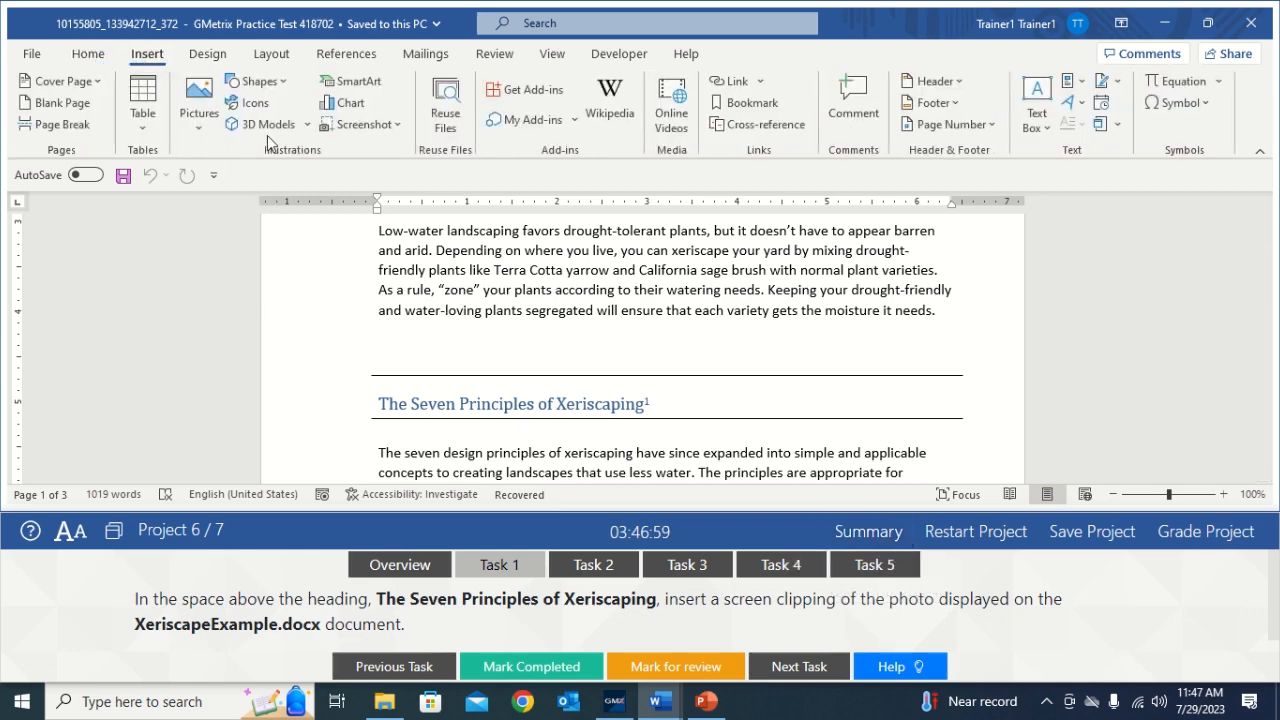
click(392, 125)
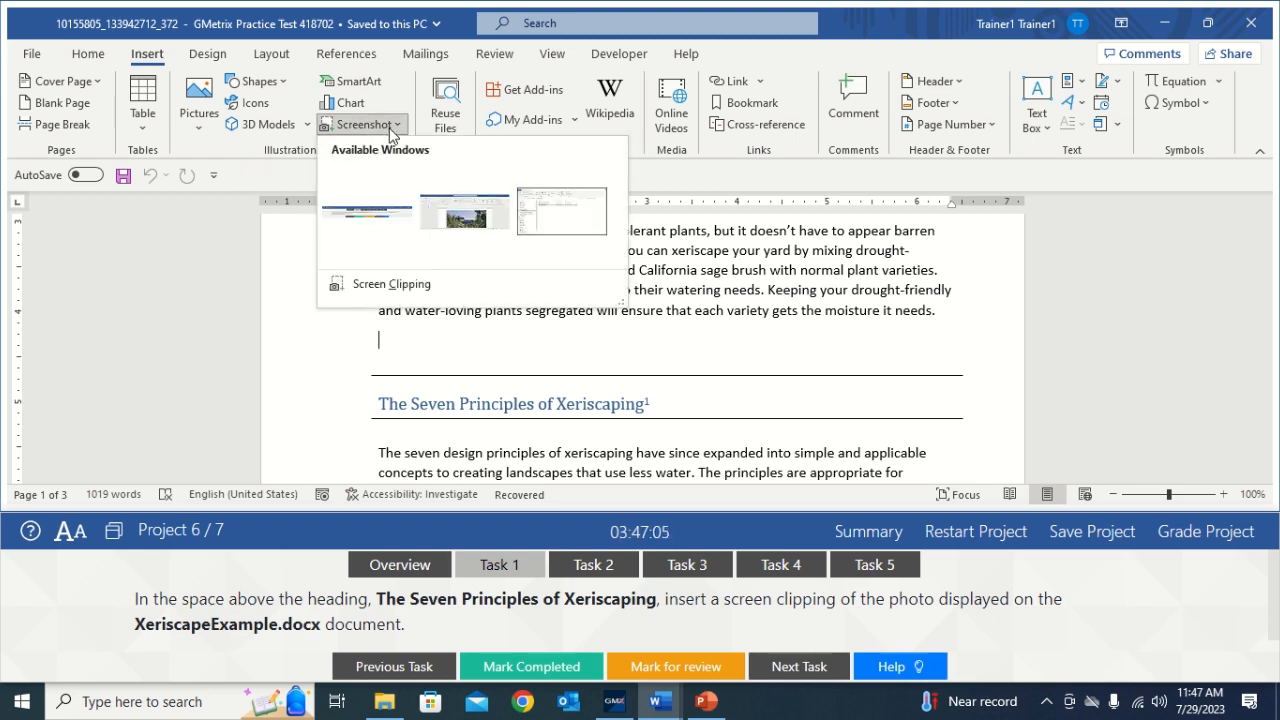
click(377, 288)
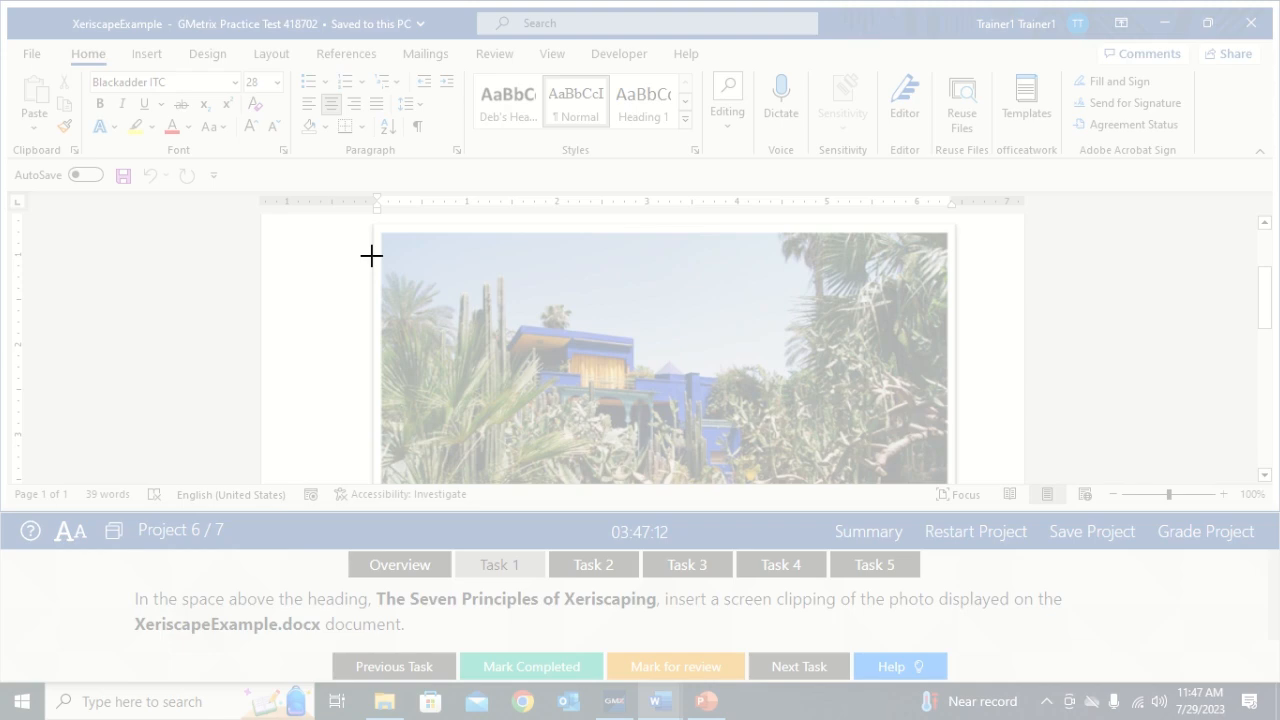
key(Escape)
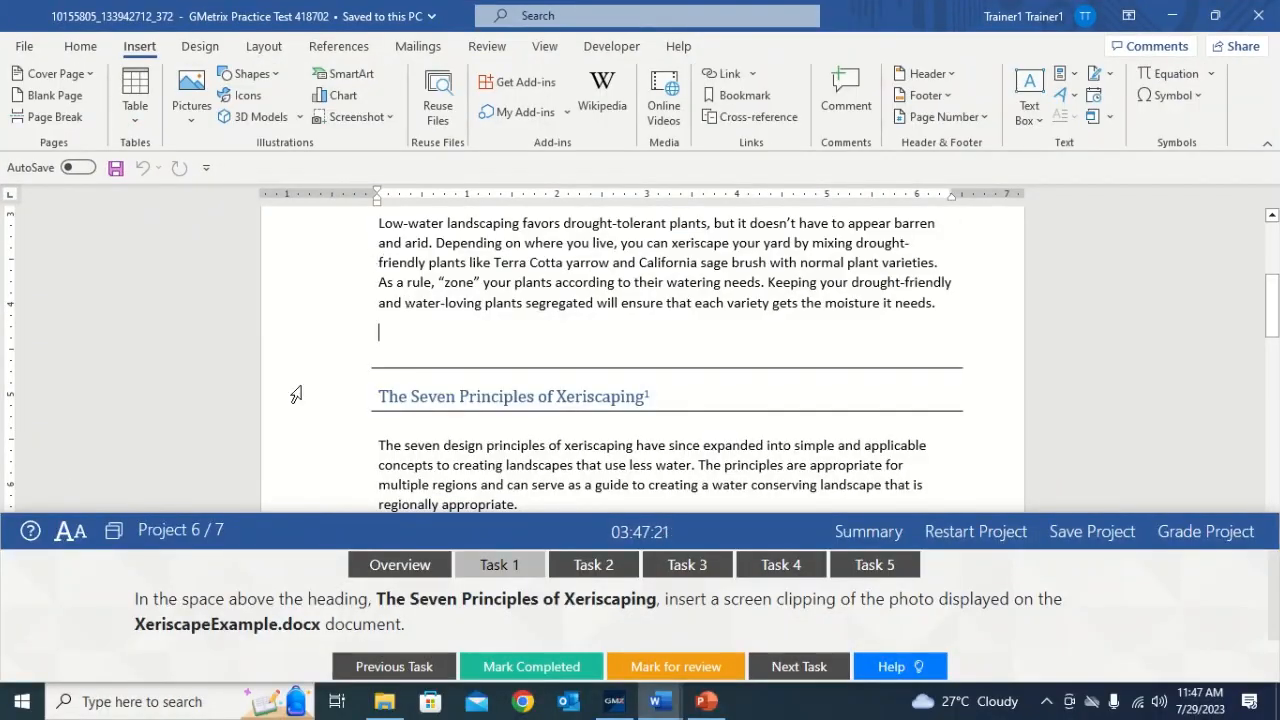
- Dock the test runner at the Top position with a reduced height and maximize the xeriscaping document's window
click(114, 541)
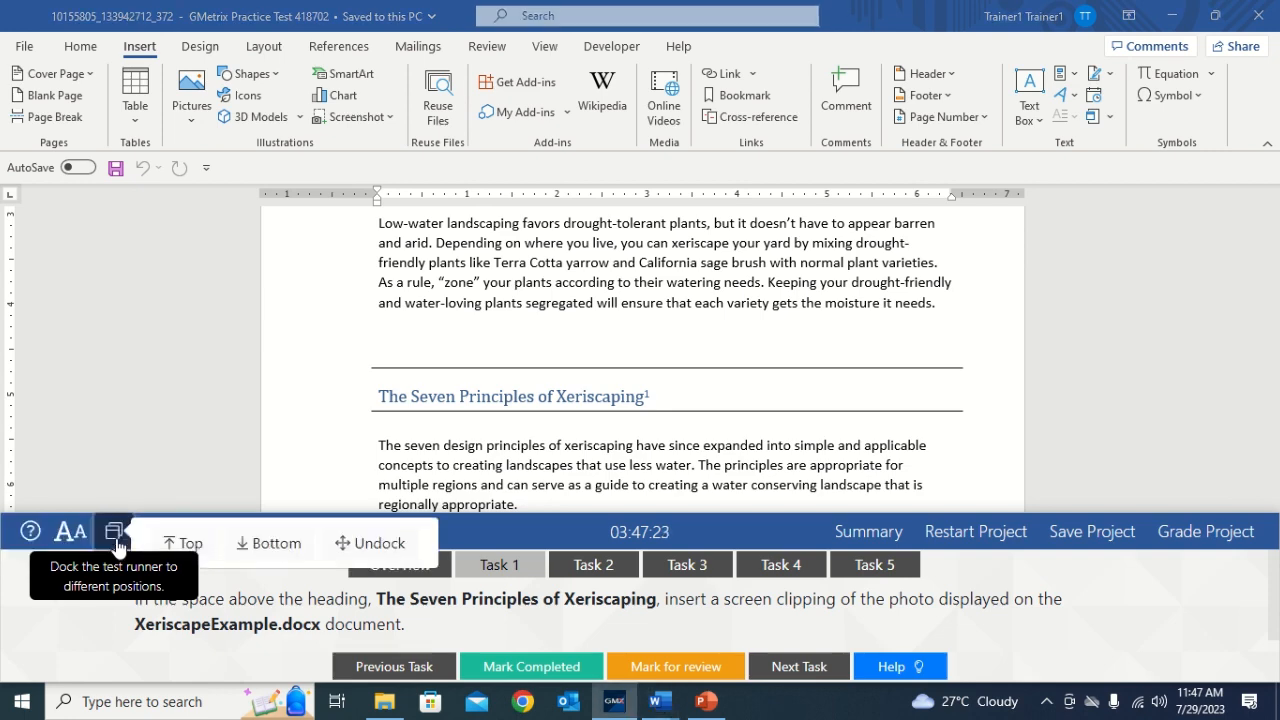
click(176, 546)
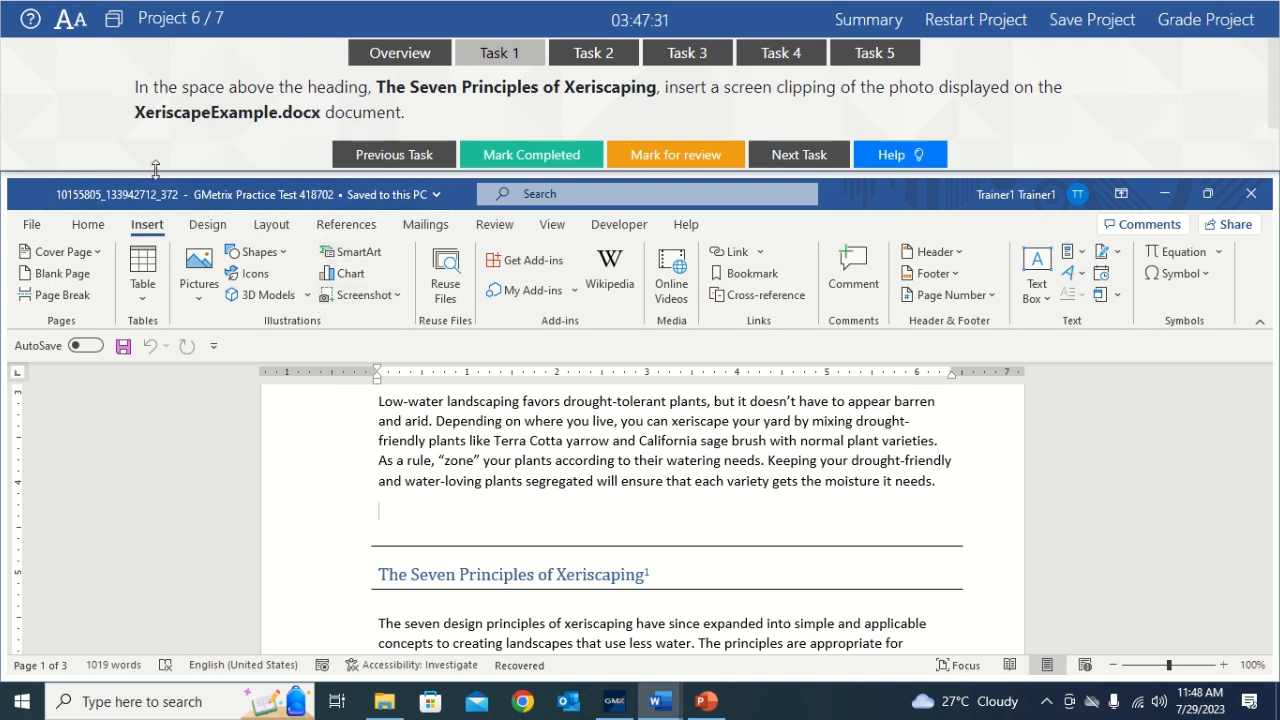
drag(155, 168, 159, 127)
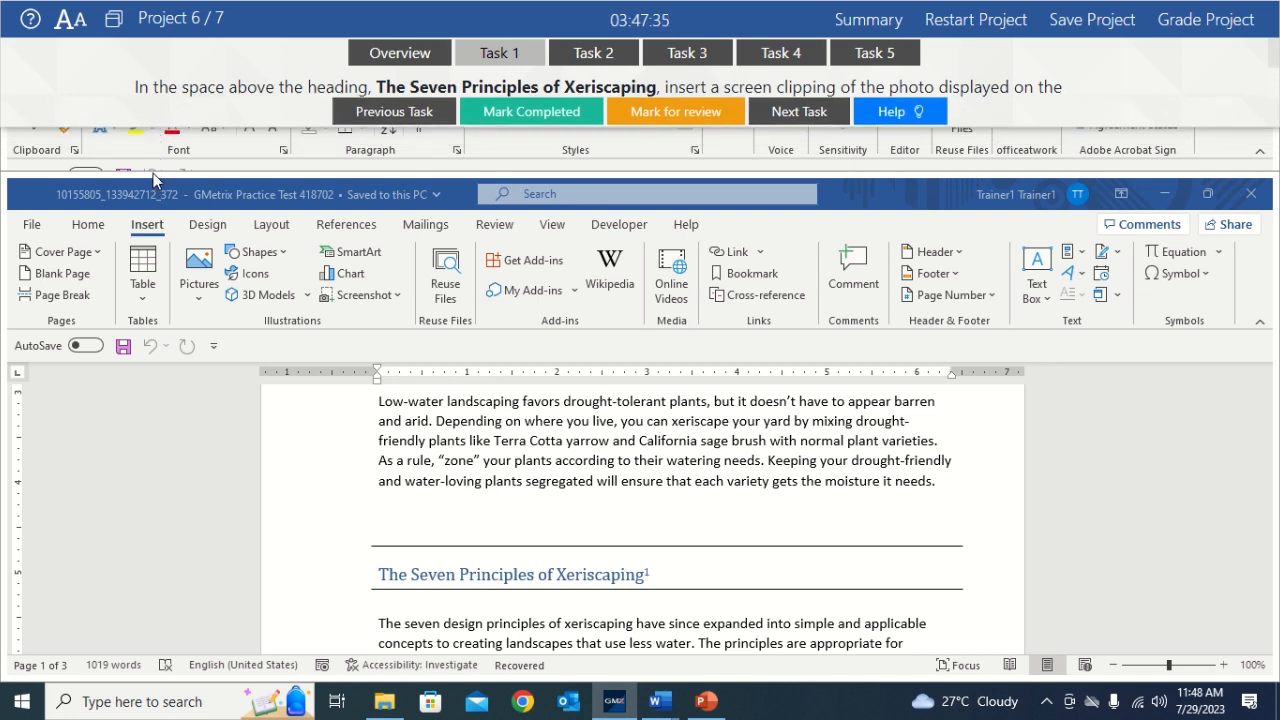
click(155, 175)
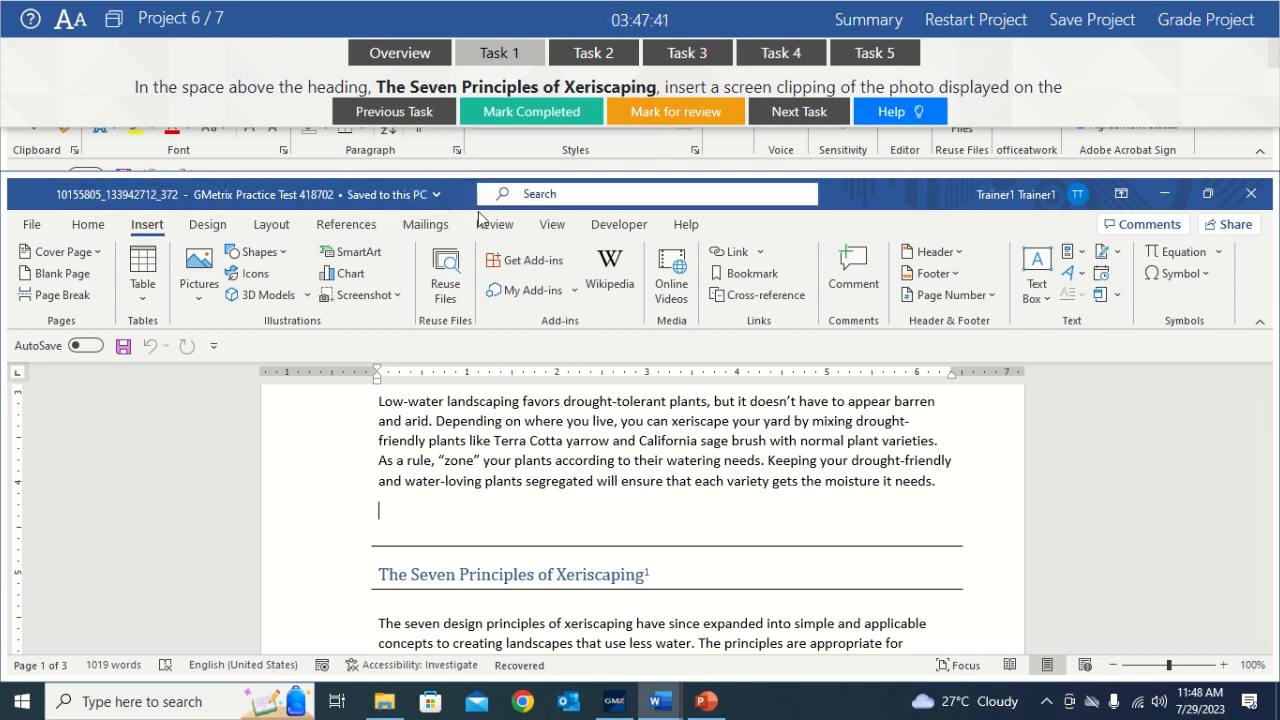
click(208, 125)
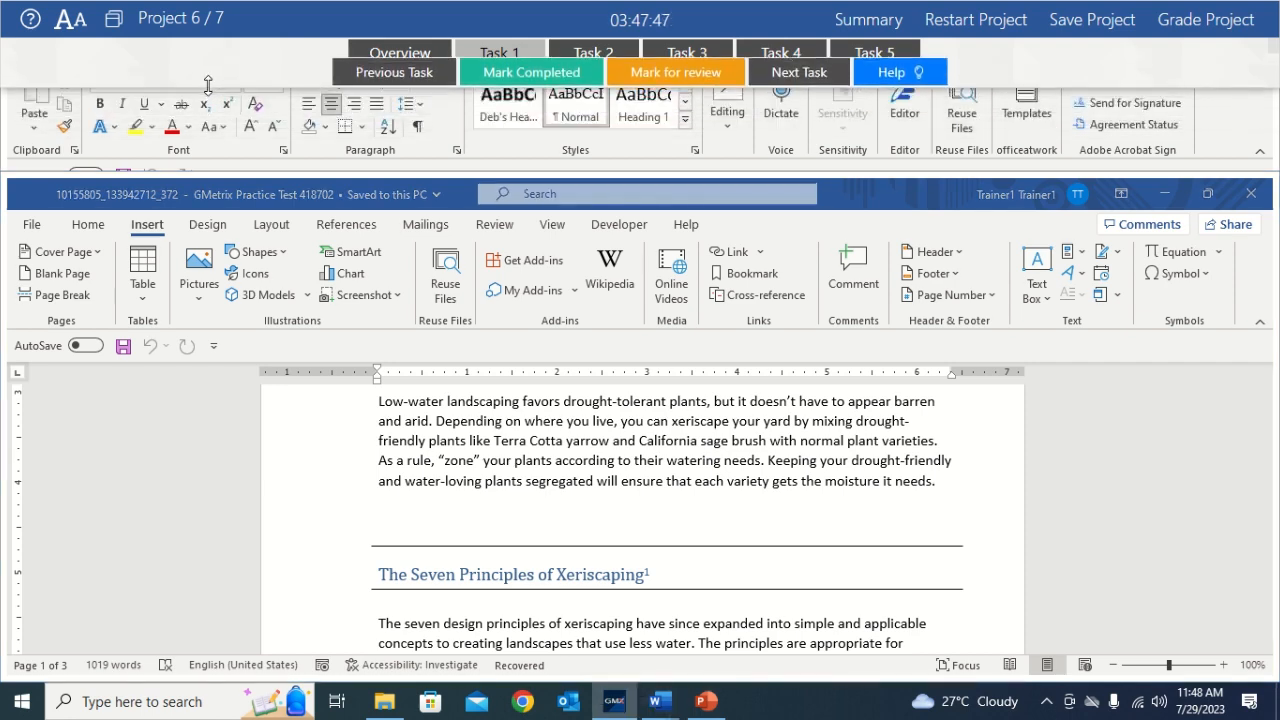
click(1208, 194)
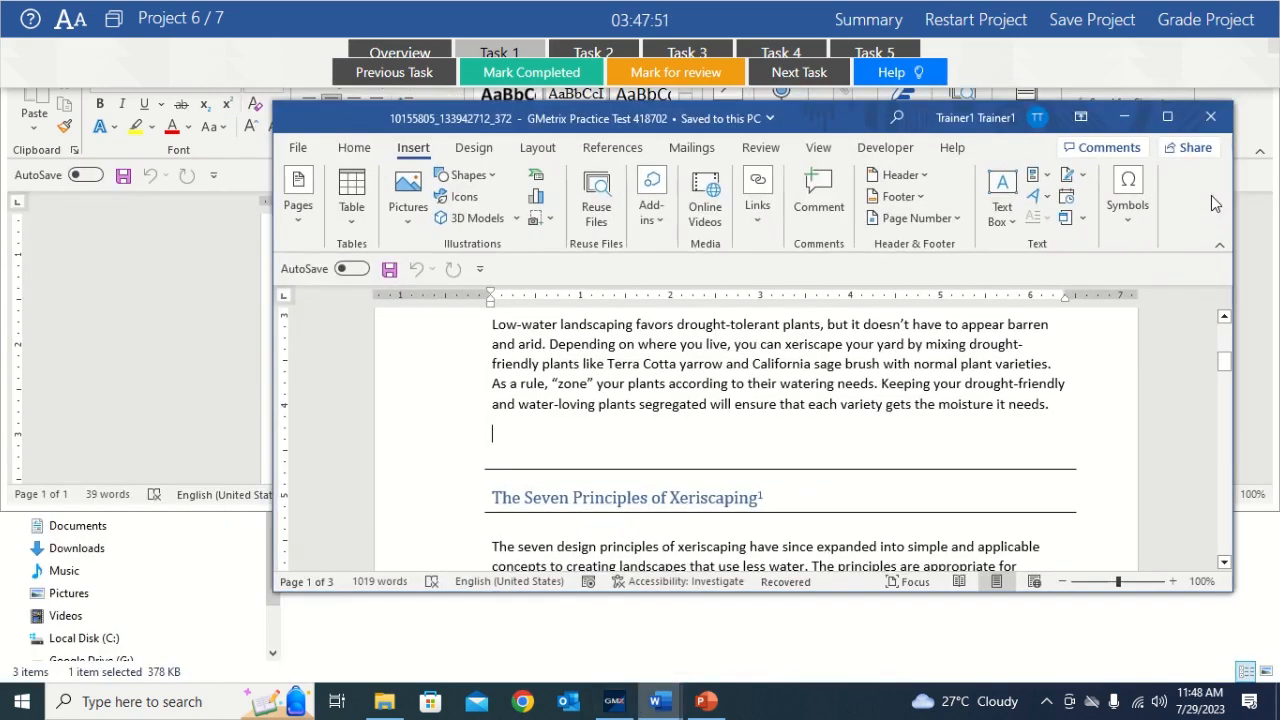
click(1166, 116)
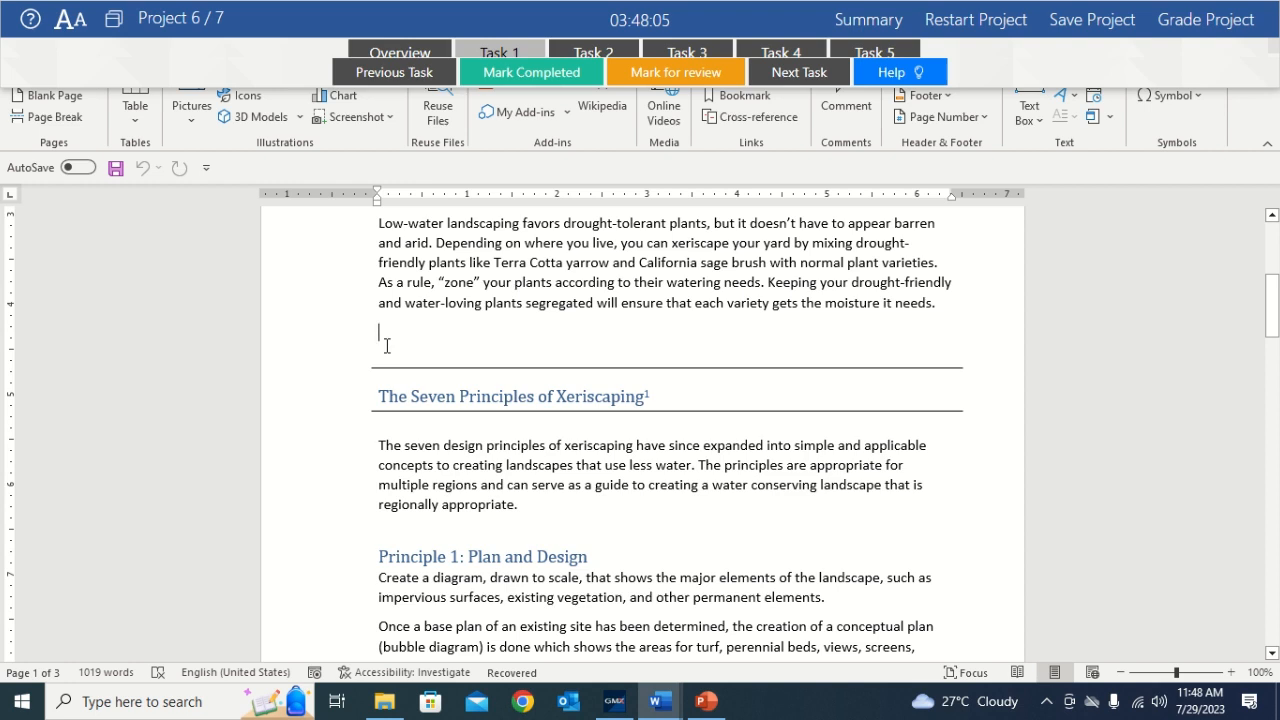
click(383, 123)
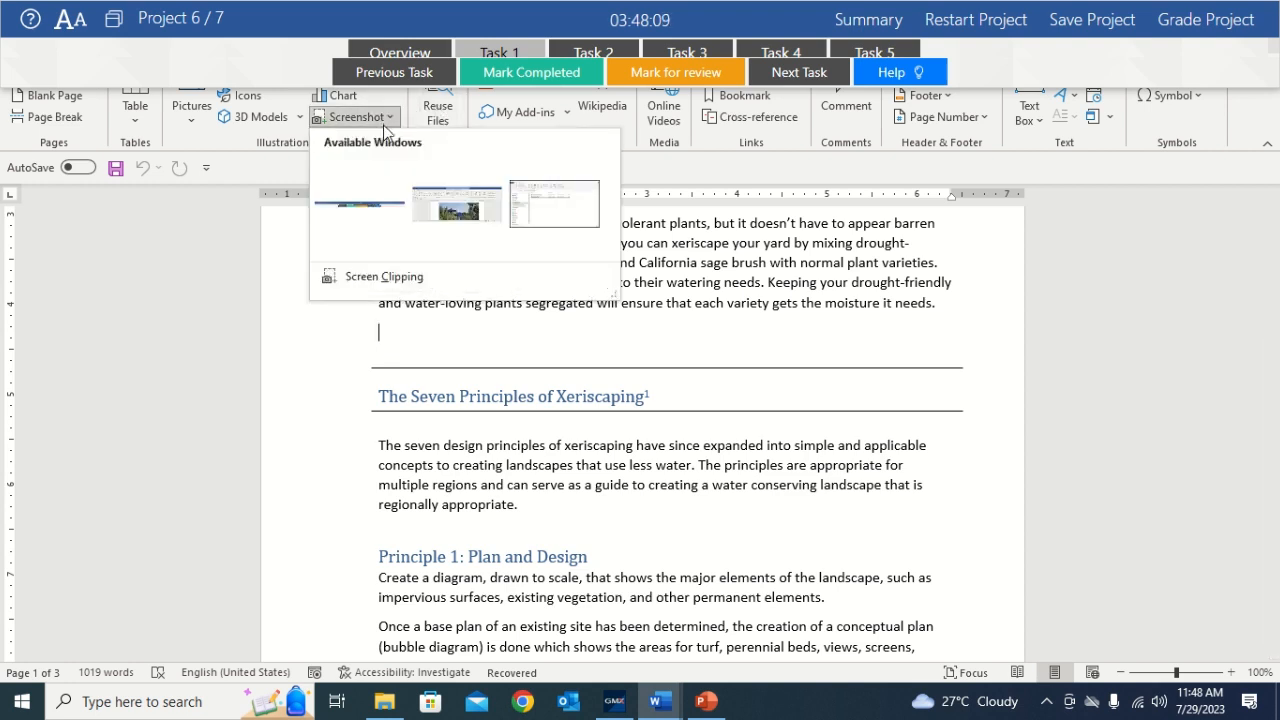
click(380, 277)
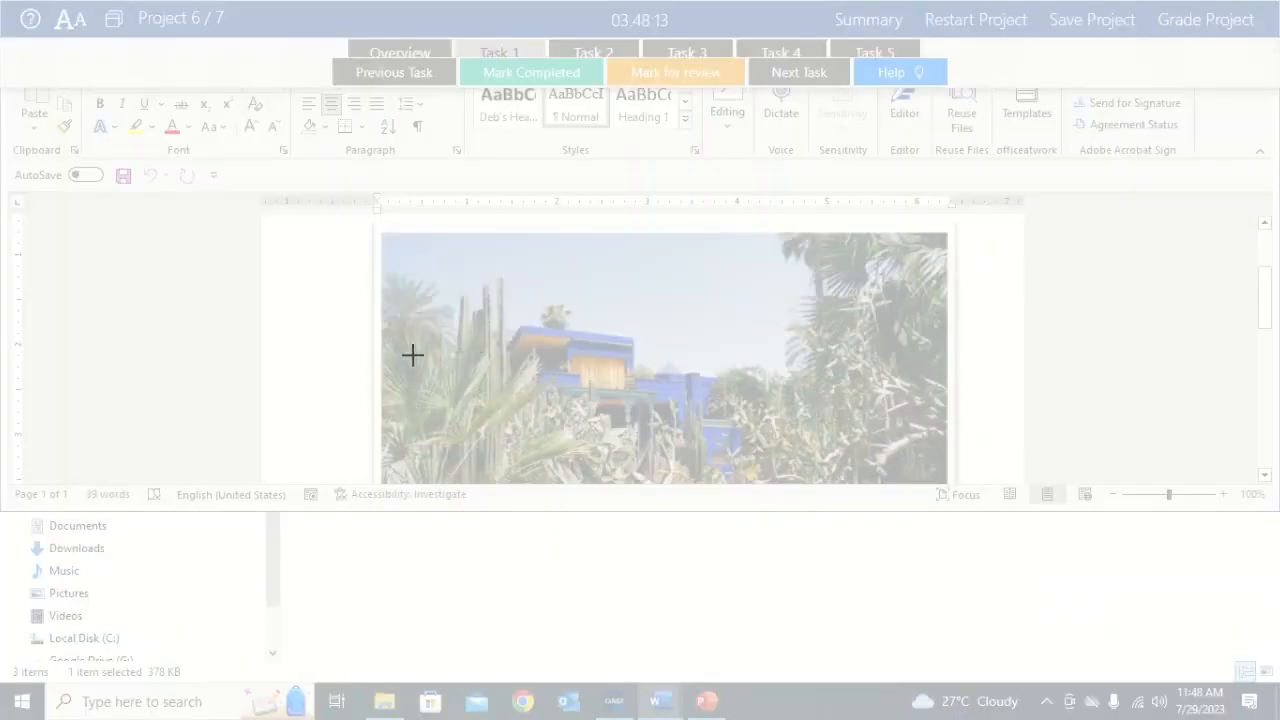
key(Escape)
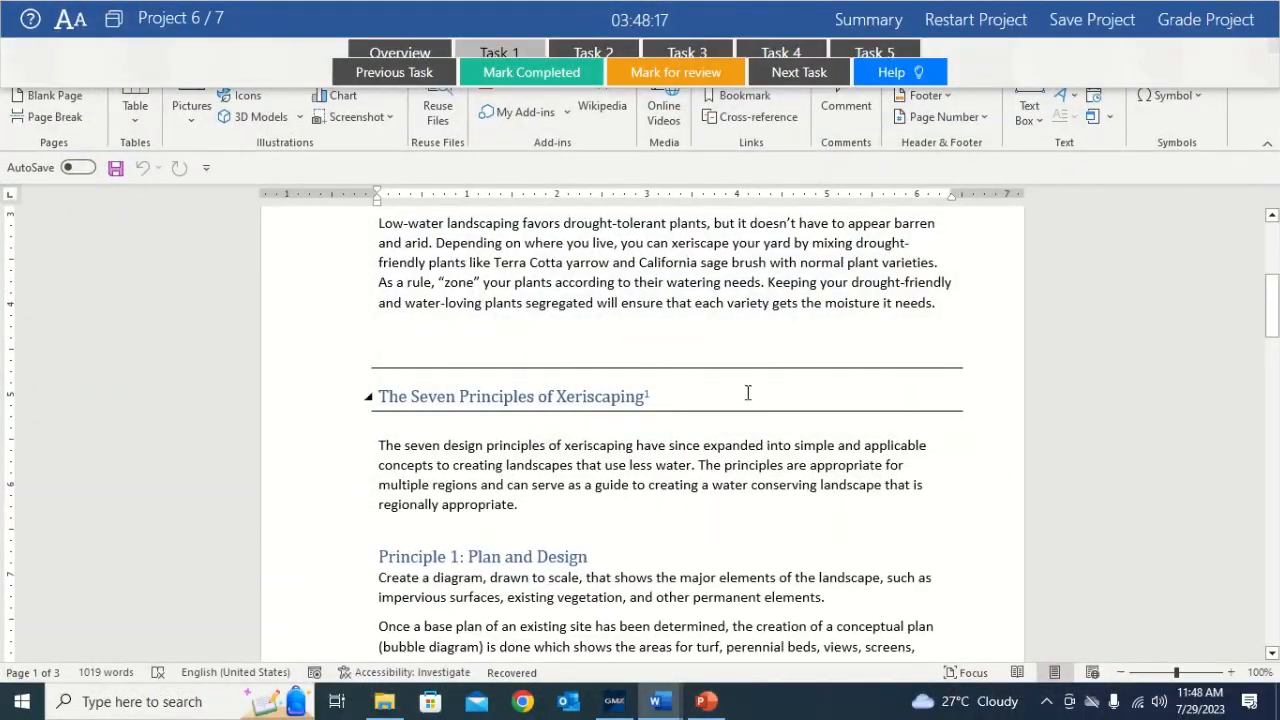
click(636, 336)
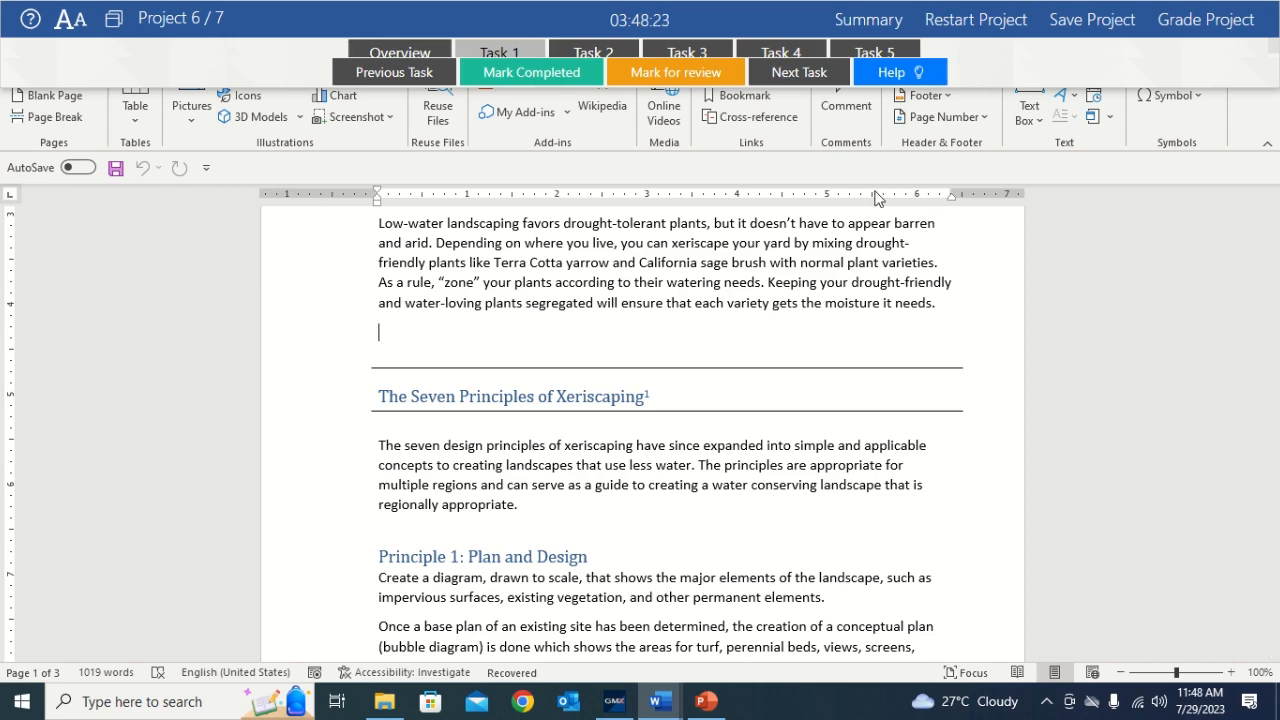
mouse_move(1274, 329)
mouse_down()
mouse_move(1275, 343)
mouse_move(1274, 329)
mouse_up()
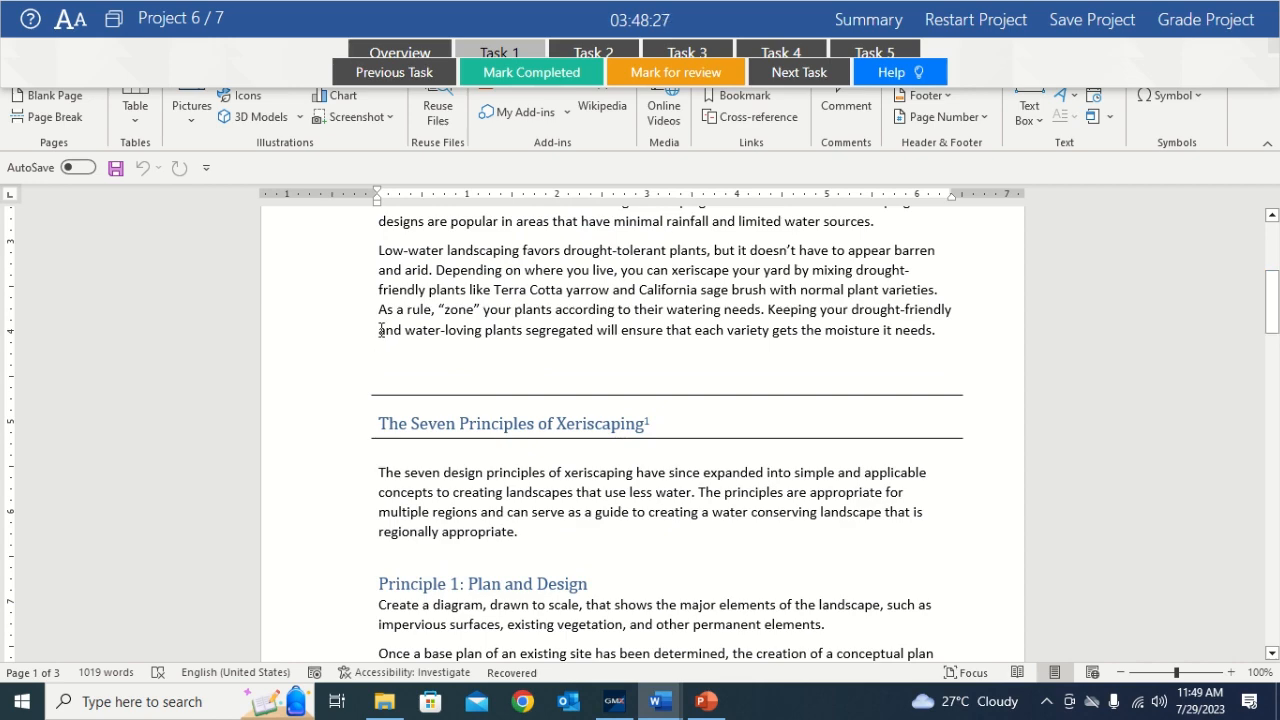
click(384, 118)
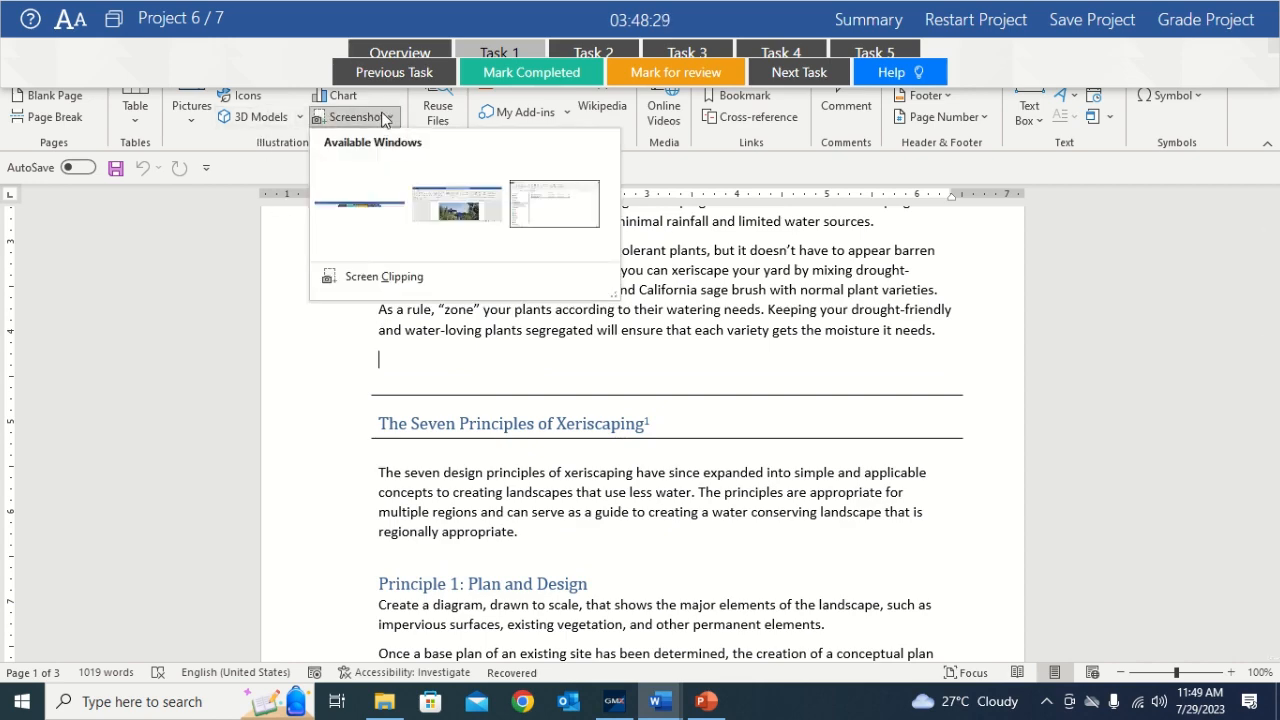
click(358, 277)
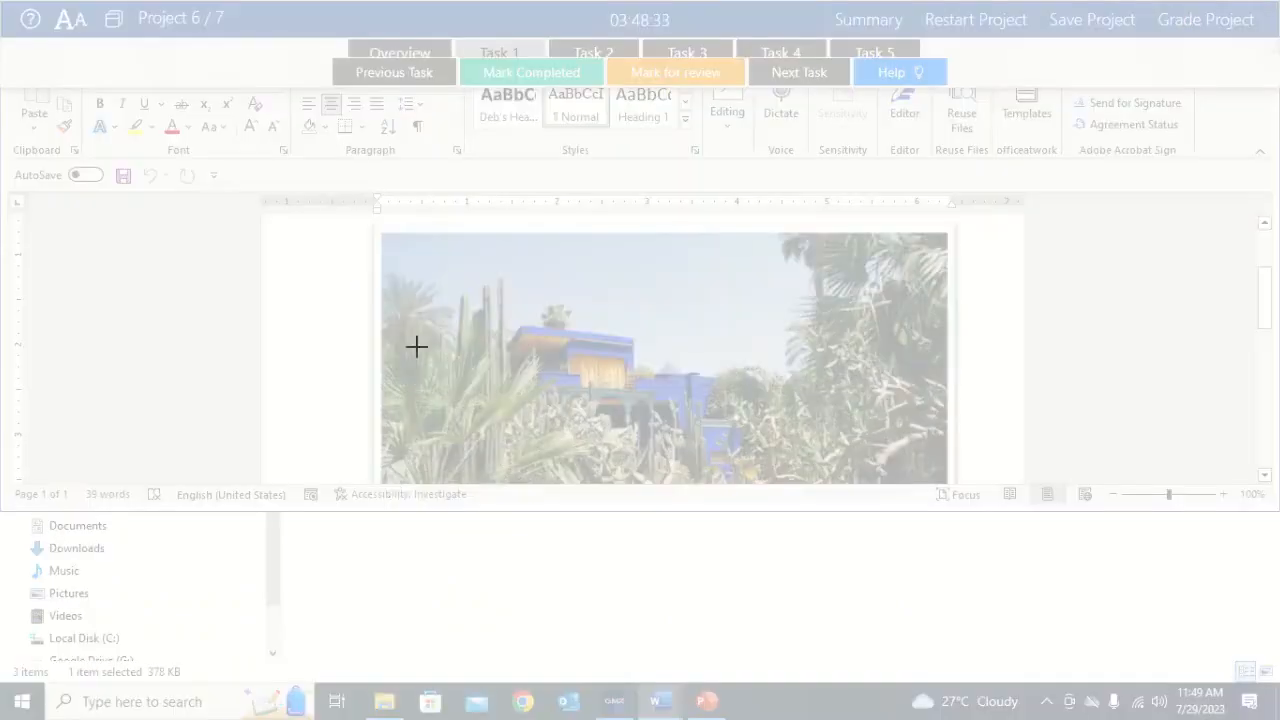
key(Escape)
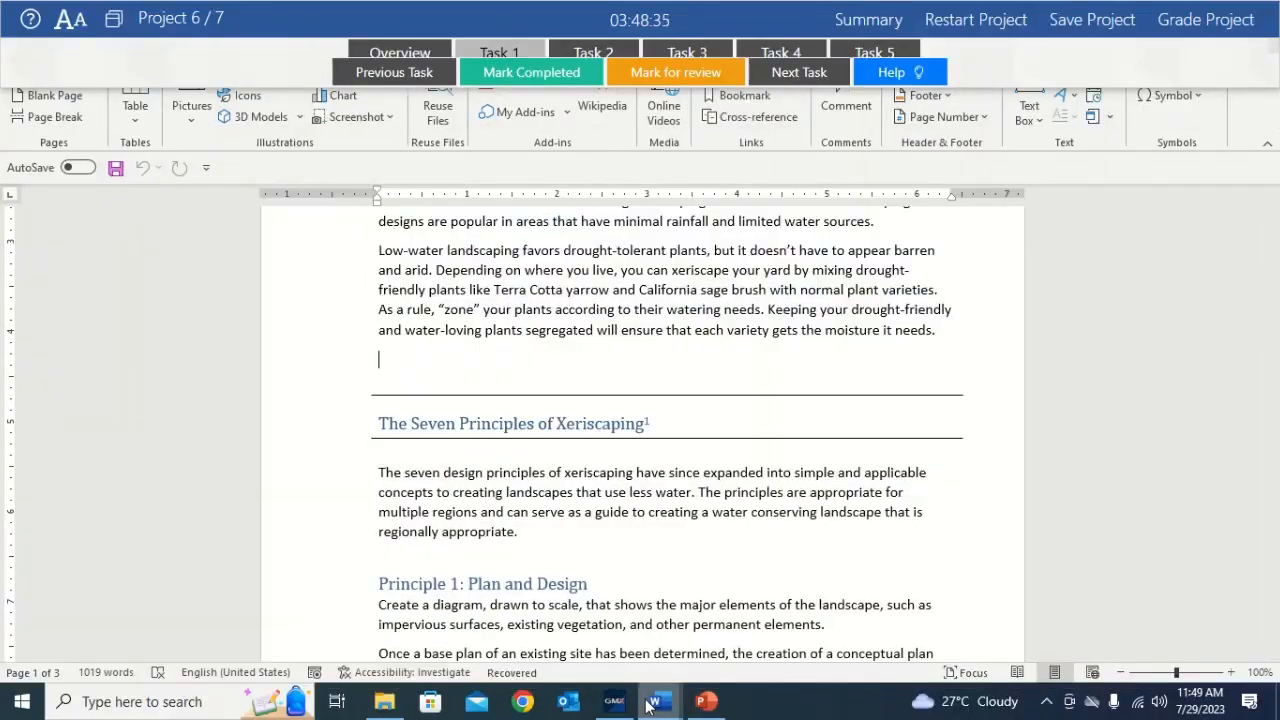
- Switch to the XeriscapeExample document and bring its title and photo into view
mouse_move(656, 701)
click(760, 609)
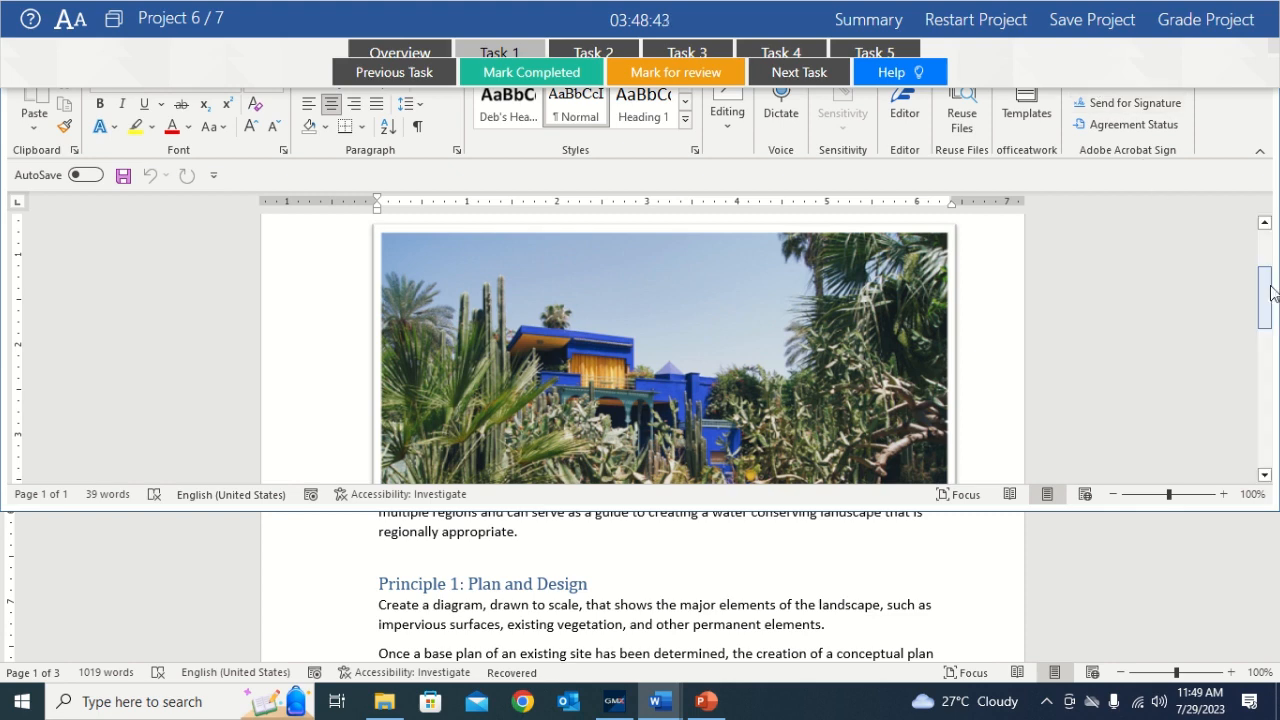
scroll(1272, 290, up, 2)
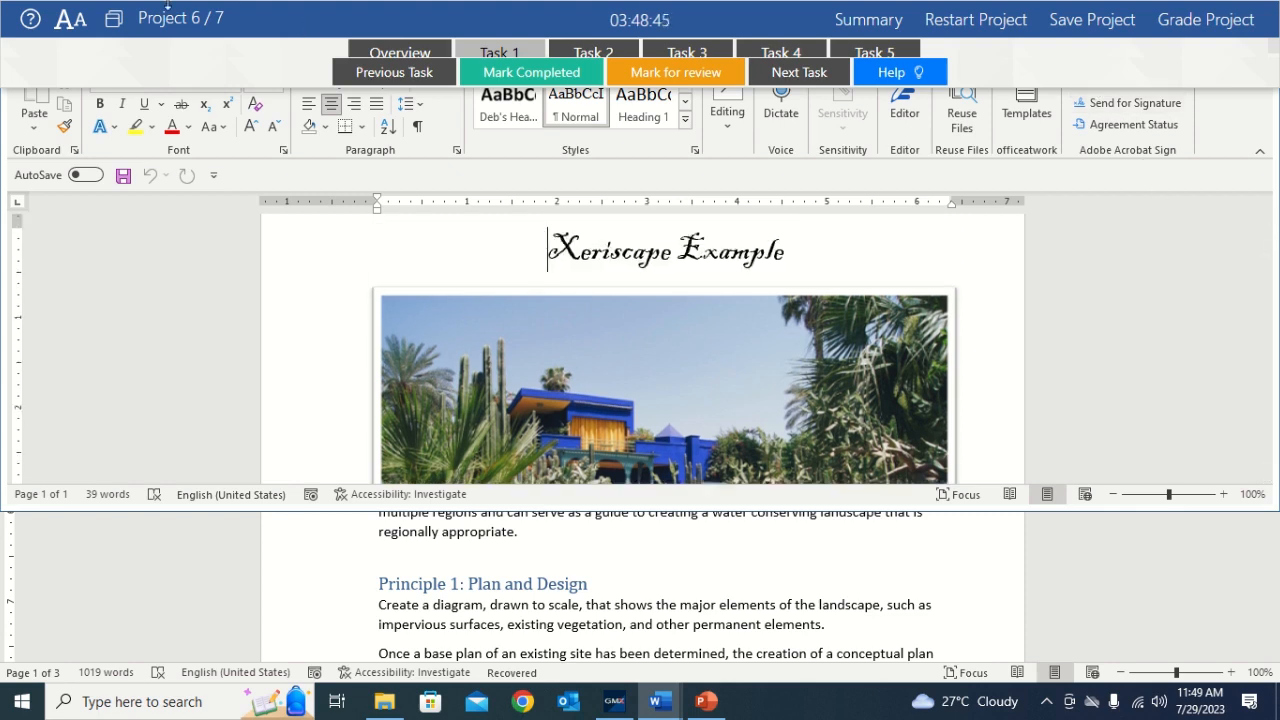
- Dock the test runner at the Bottom position and restore the XeriscapeExample window to its smaller floating size
click(113, 18)
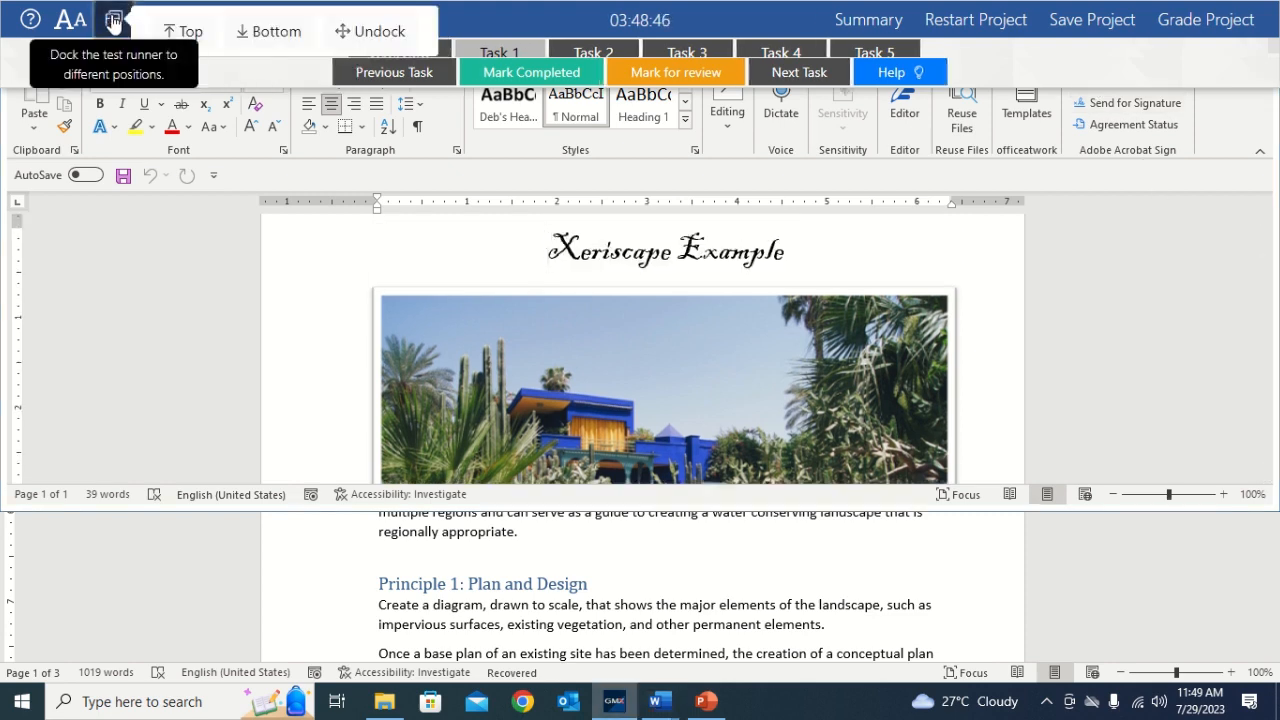
click(266, 33)
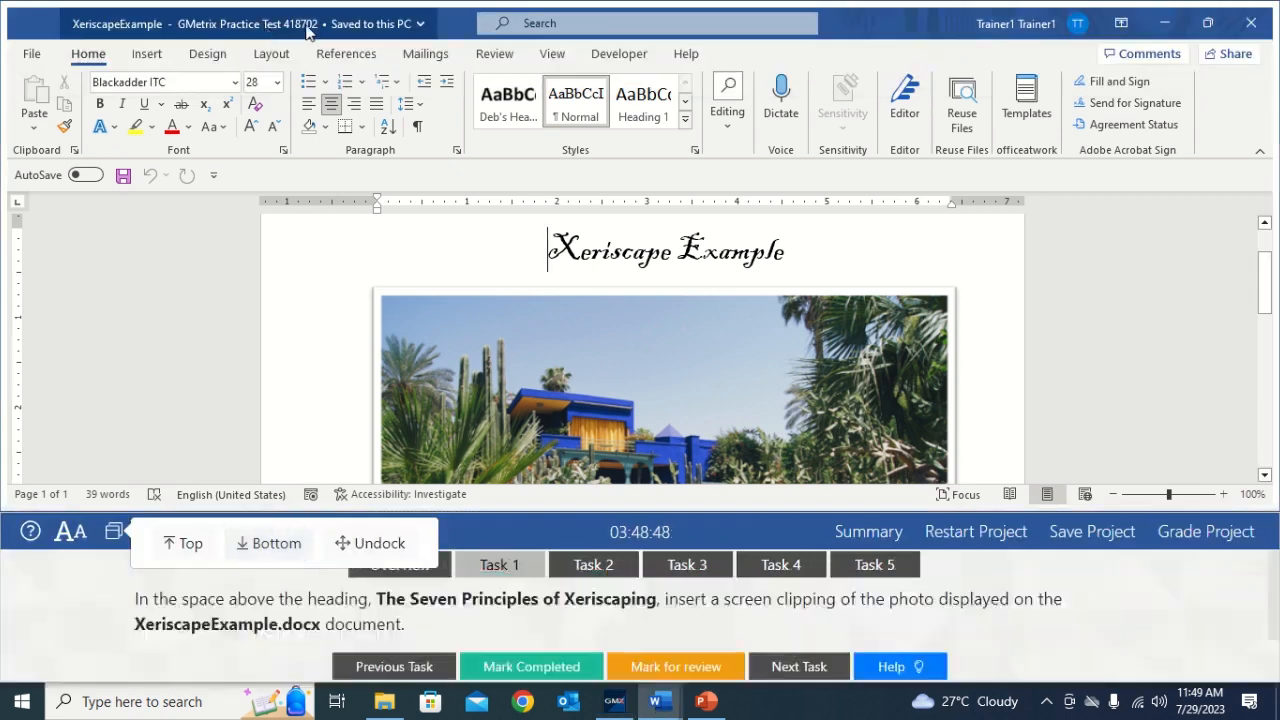
click(1206, 23)
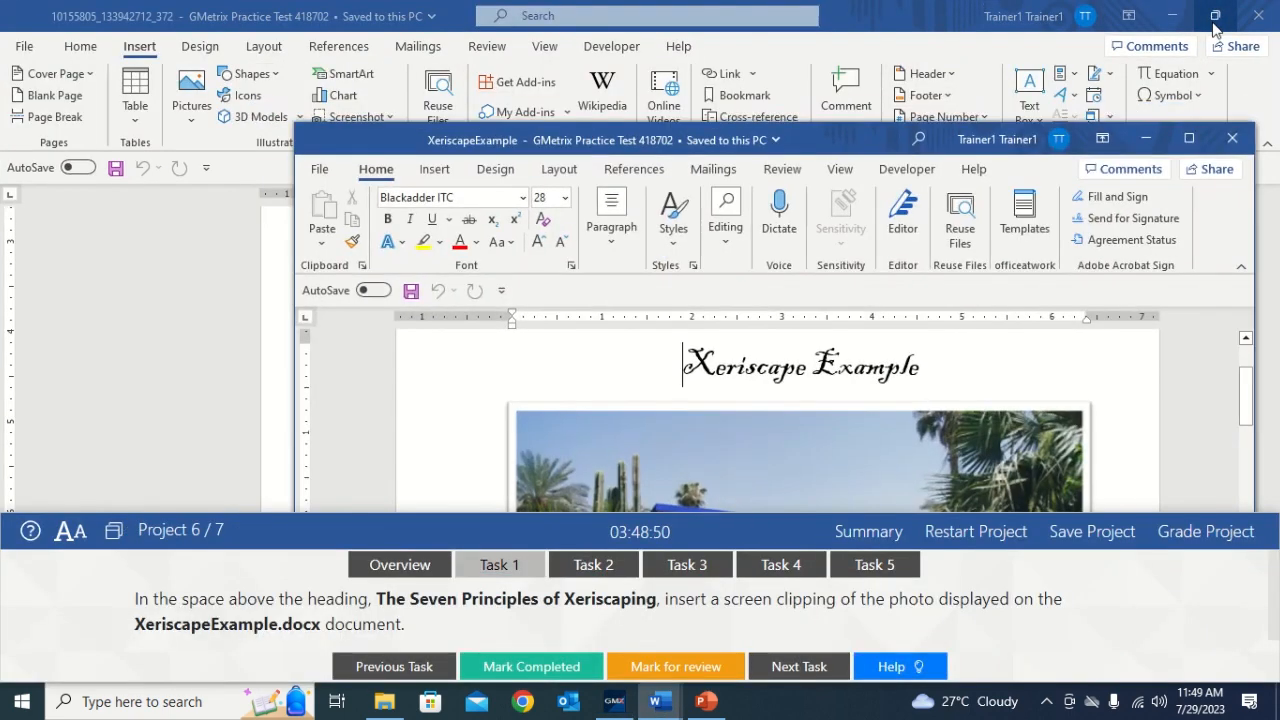
- Maximize the XeriscapeExample window and shrink the test runner to its title strip so the entire photo is in view
click(1190, 139)
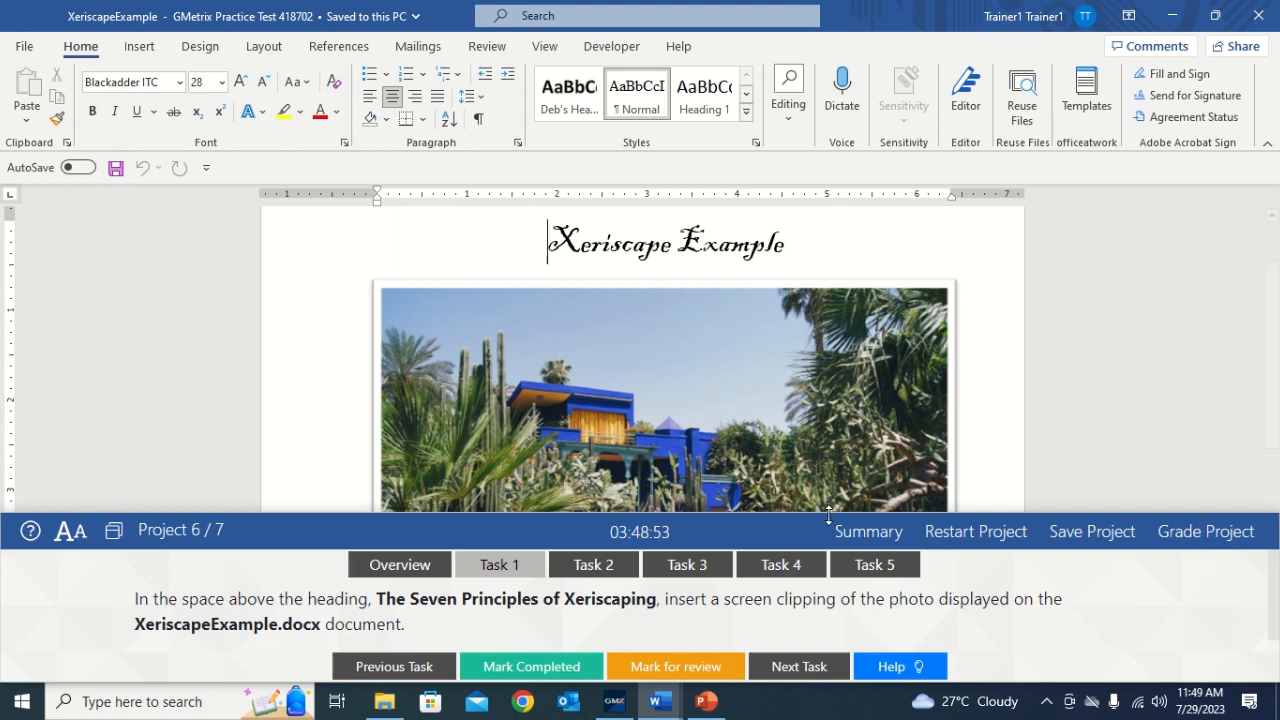
drag(826, 515, 801, 665)
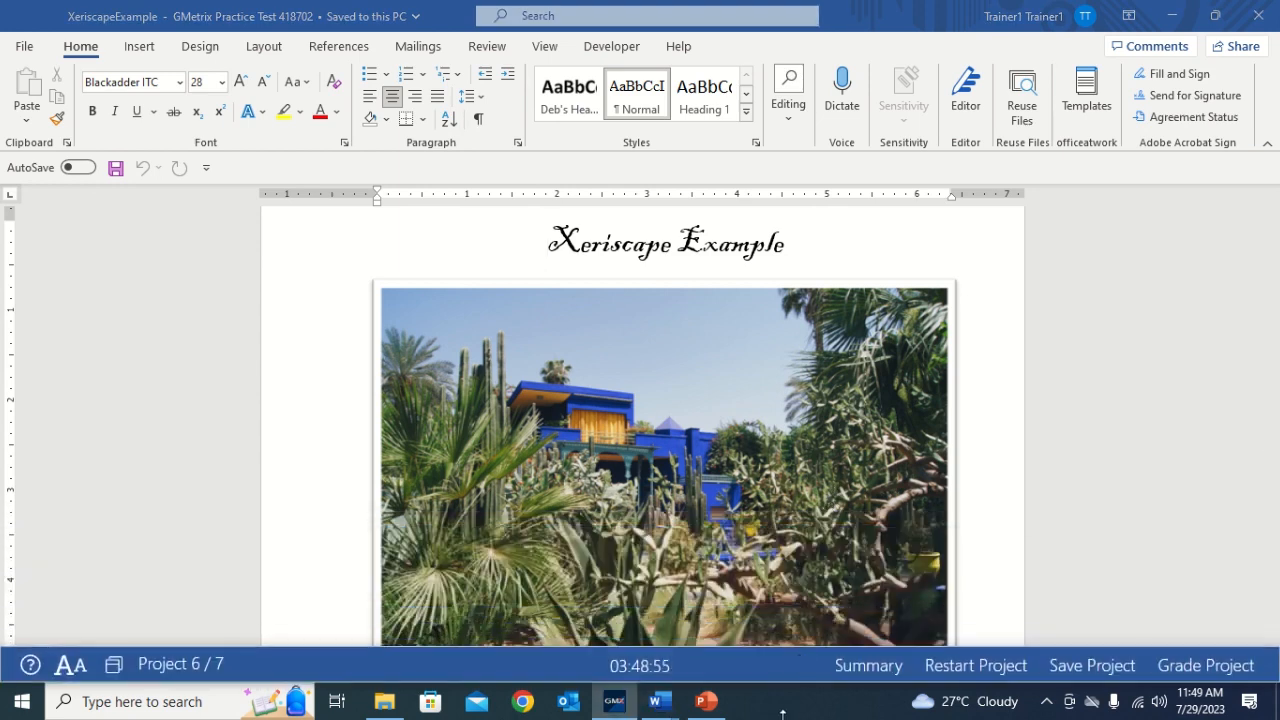
click(1269, 528)
scroll(1272, 451, down, 1)
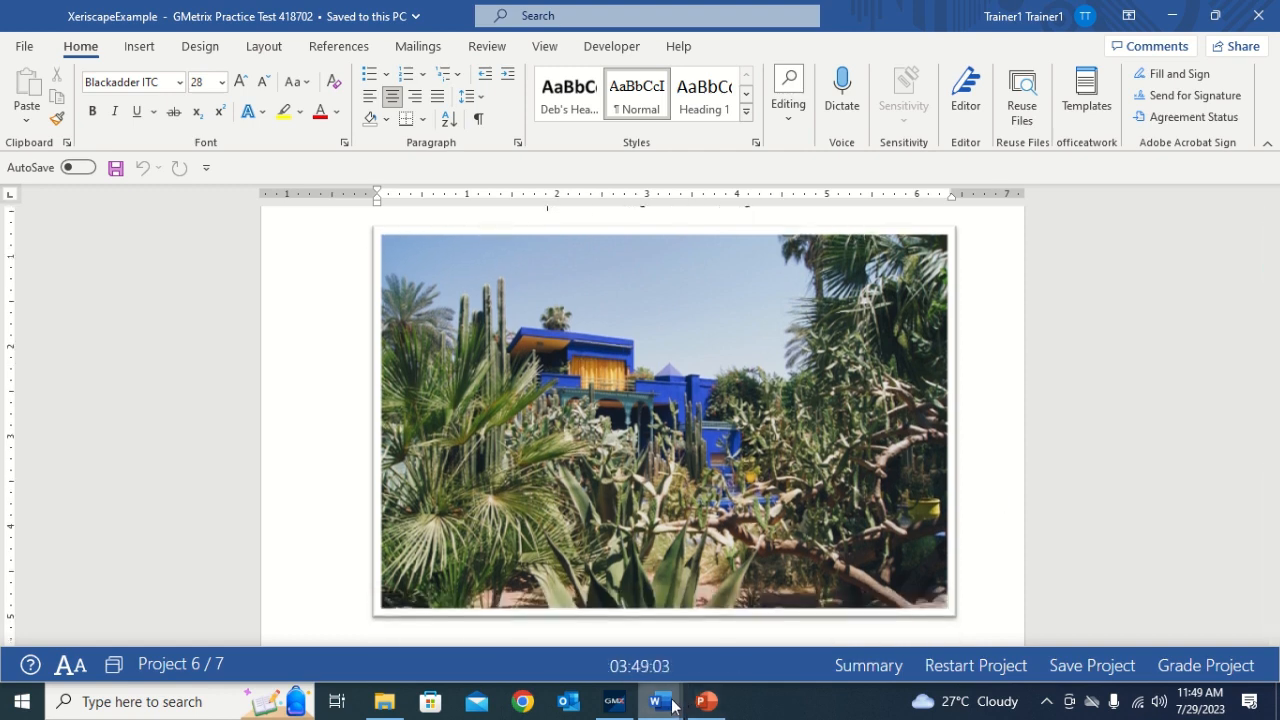
- Insert a screen clipping of the whole XeriscapeExample photo into the blank paragraph above The Seven Principles of Xeriscaping in the xeriscaping document
mouse_move(672, 706)
click(572, 631)
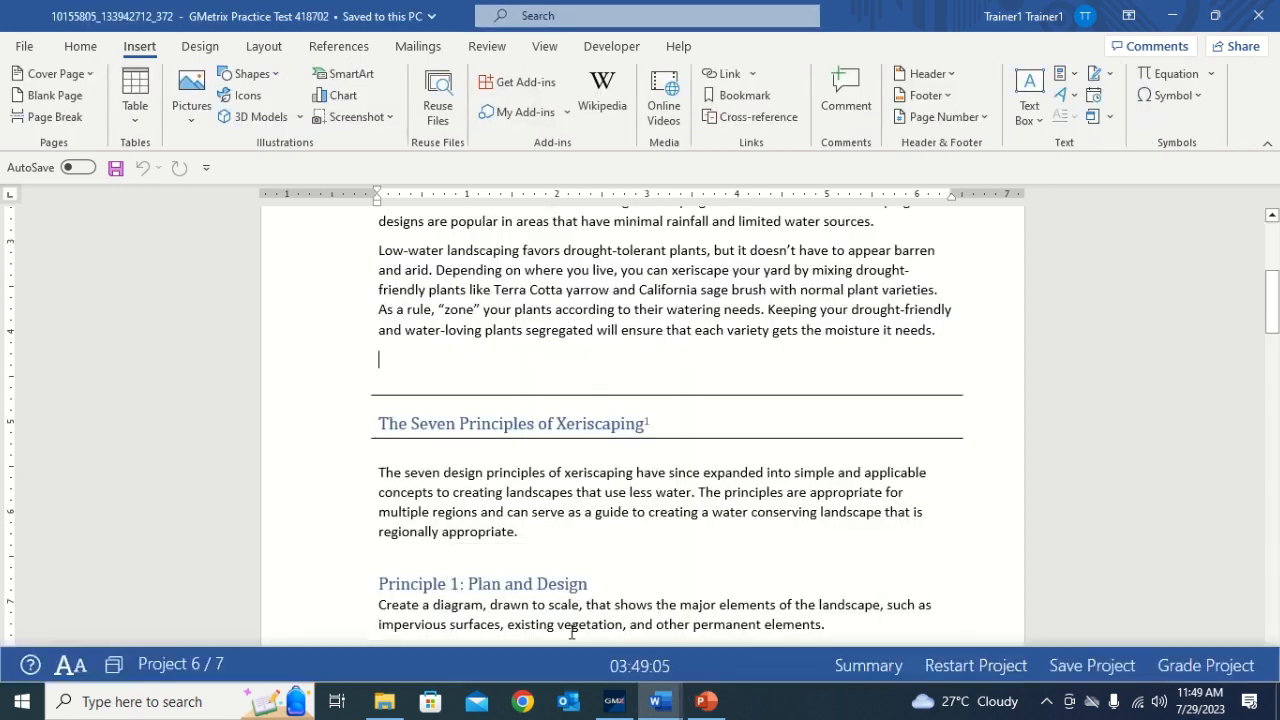
click(387, 114)
click(382, 276)
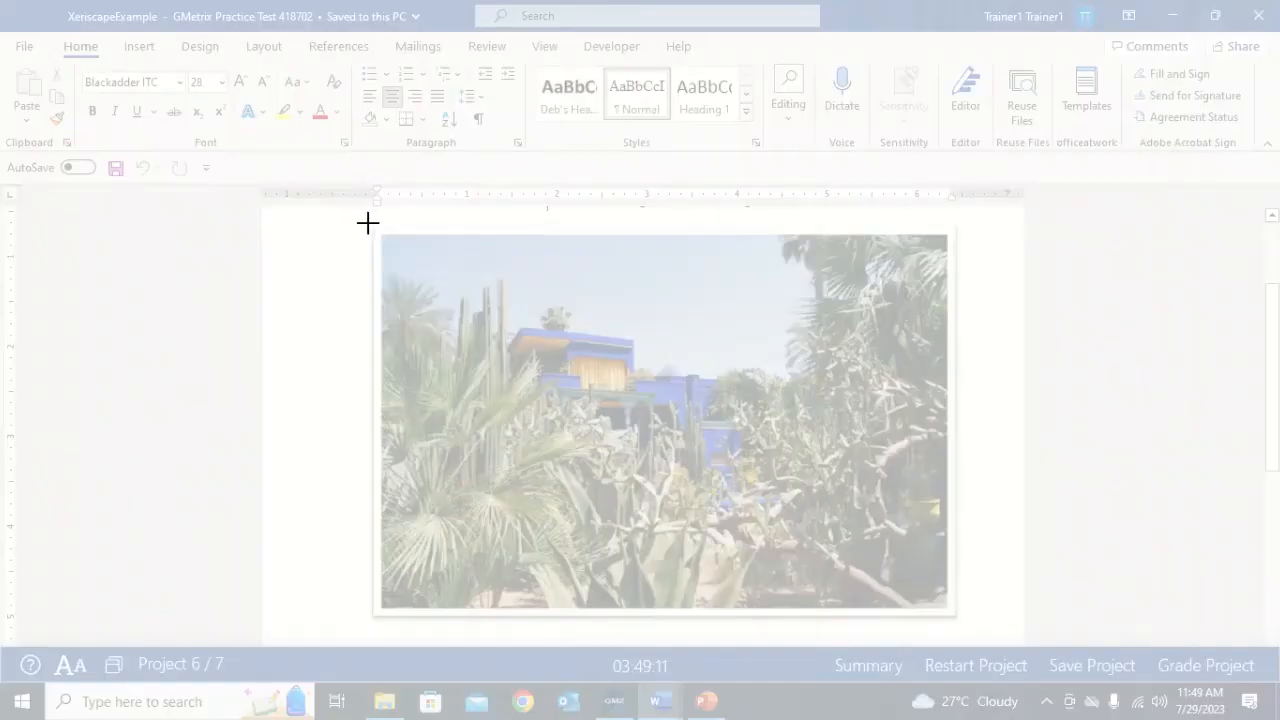
drag(368, 223, 961, 621)
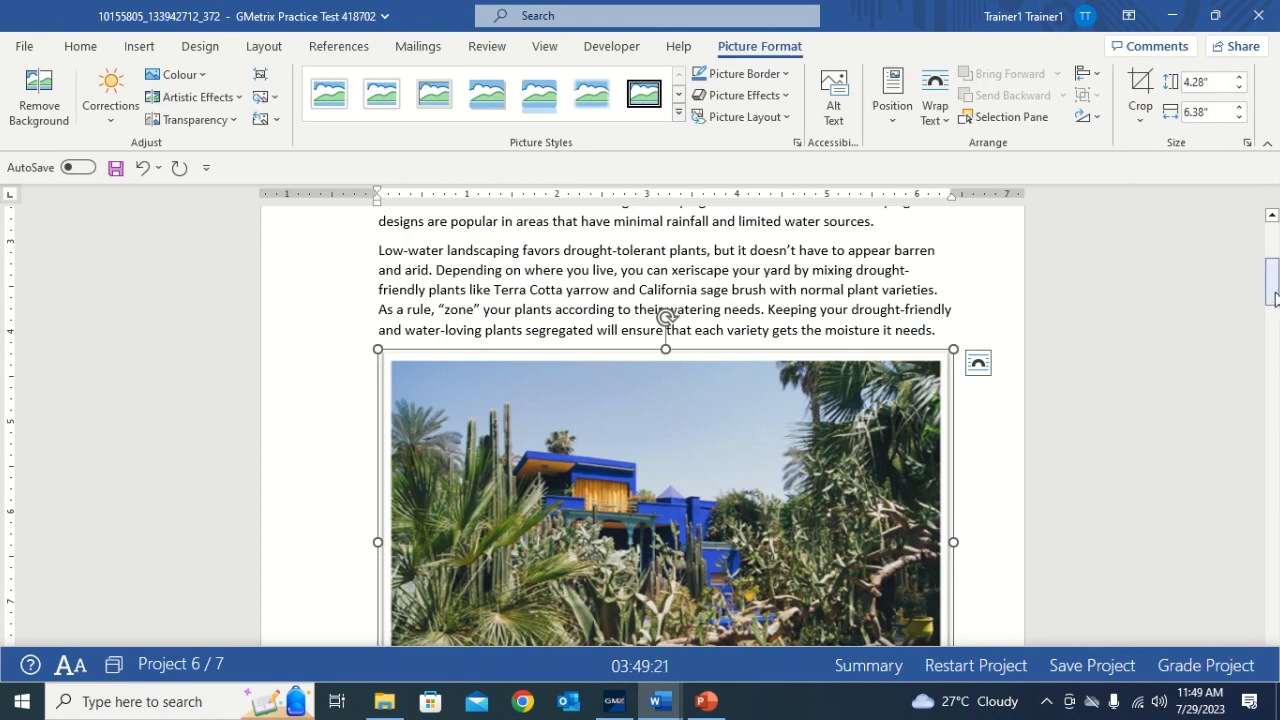
mouse_move(1274, 298)
mouse_down()
mouse_move(1274, 334)
mouse_move(1275, 276)
mouse_up()
click(979, 288)
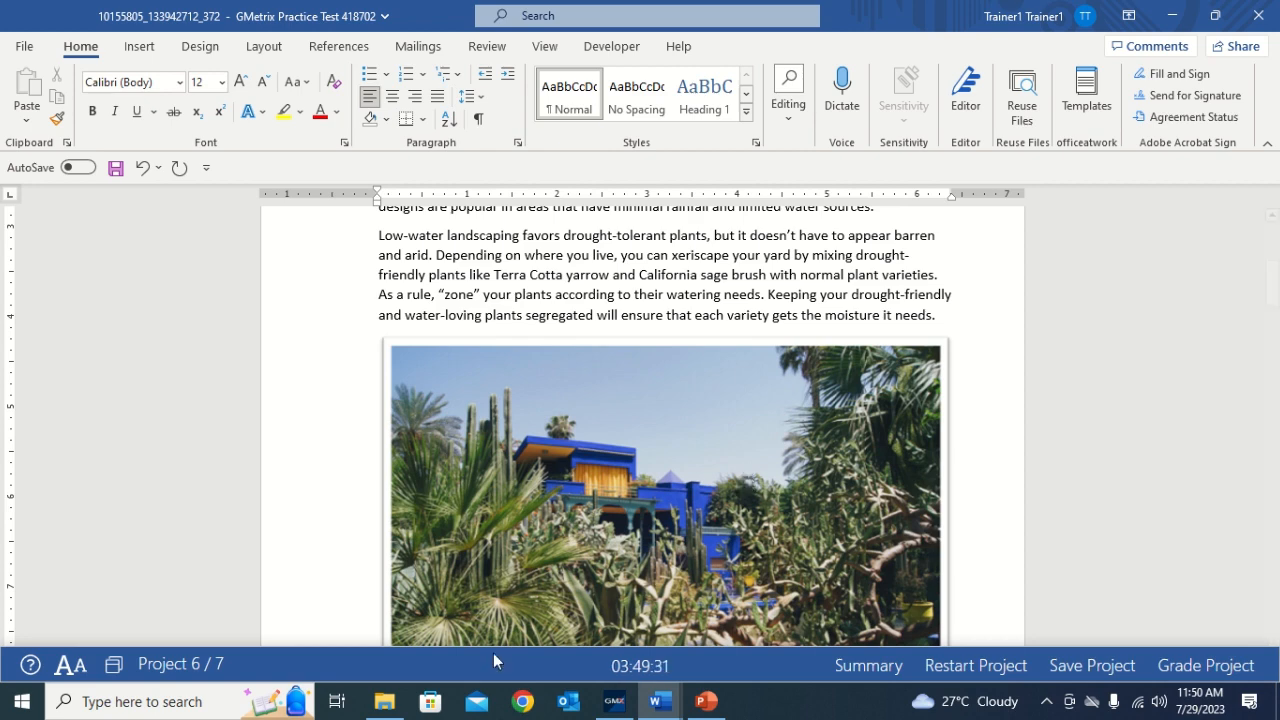
- Enlarge the test runner again, mark Task 1 completed and open the Task 2 instructions
drag(481, 648, 485, 558)
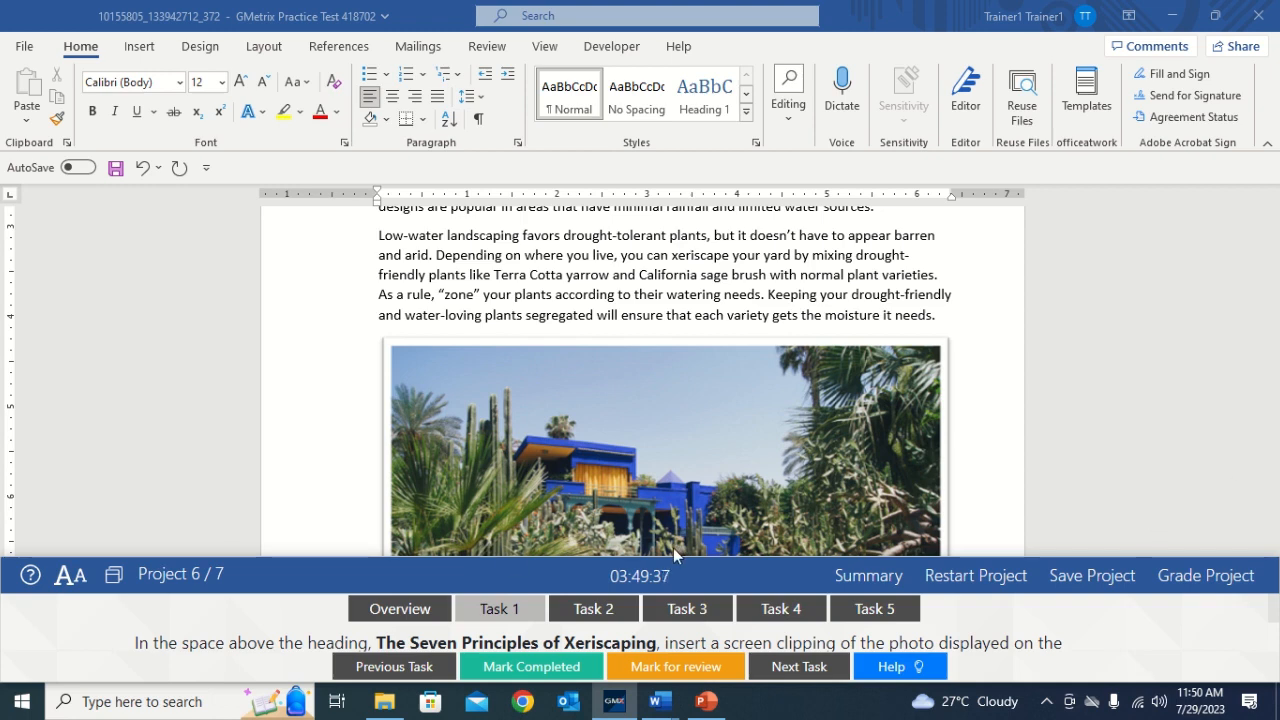
click(496, 668)
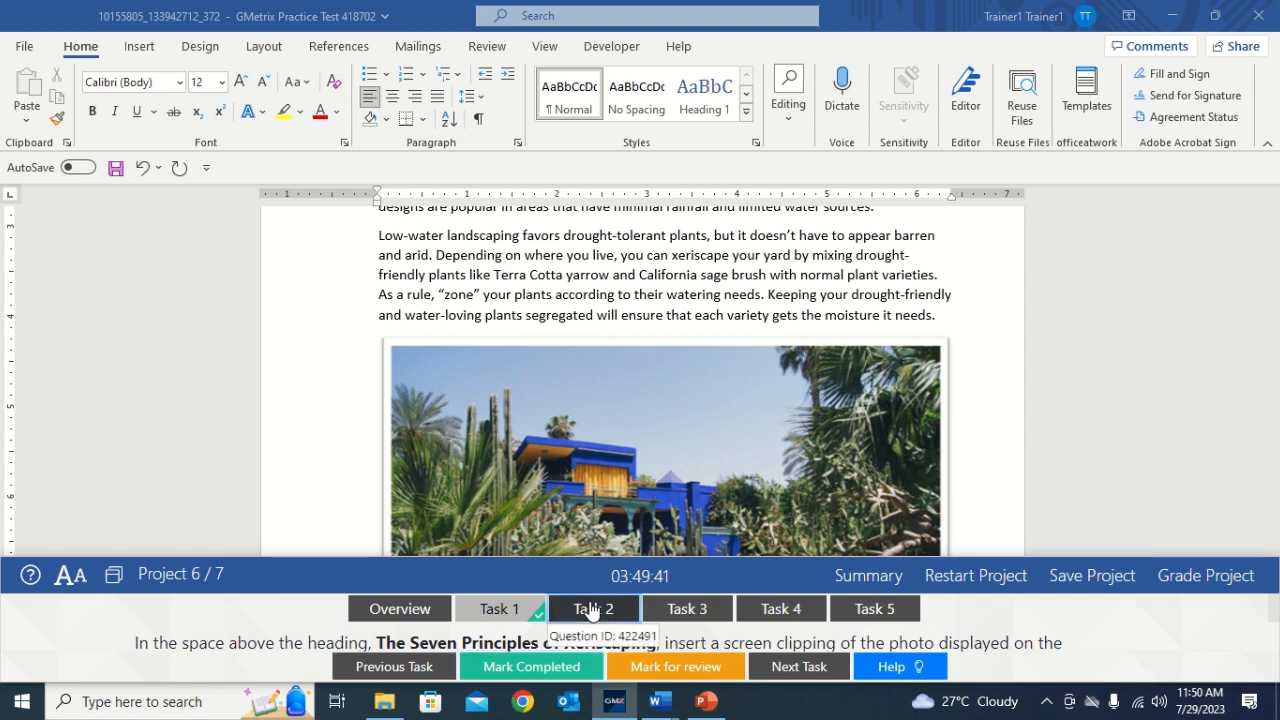
click(591, 610)
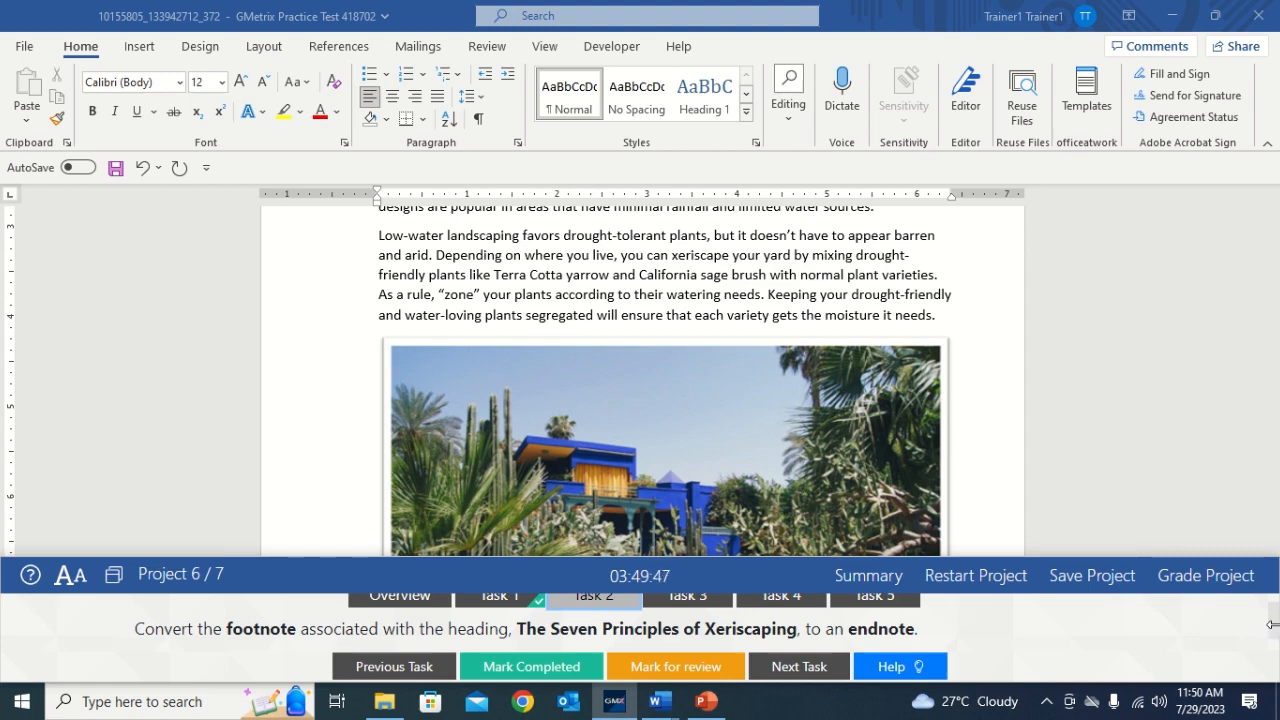
drag(1272, 624, 1270, 614)
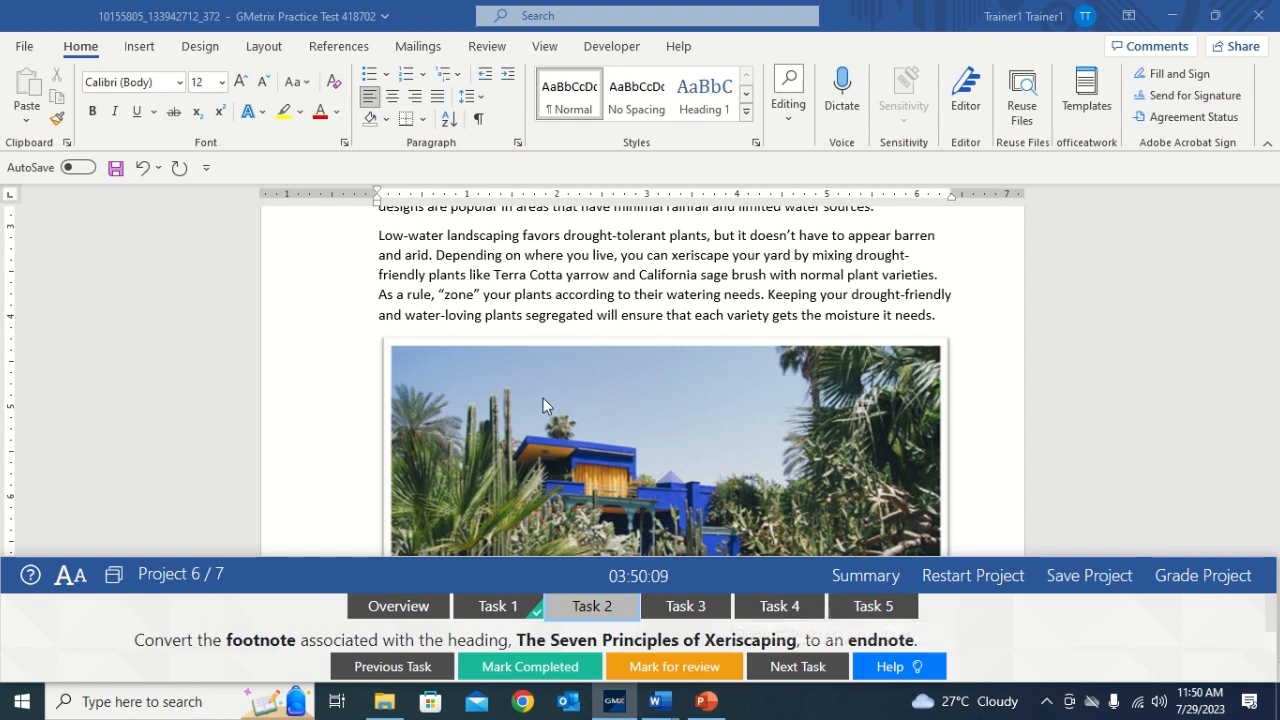
- Convert the footnote on the heading The Seven Principles of Xeriscaping to an endnote using the Convert all footnotes to endnotes option
click(524, 301)
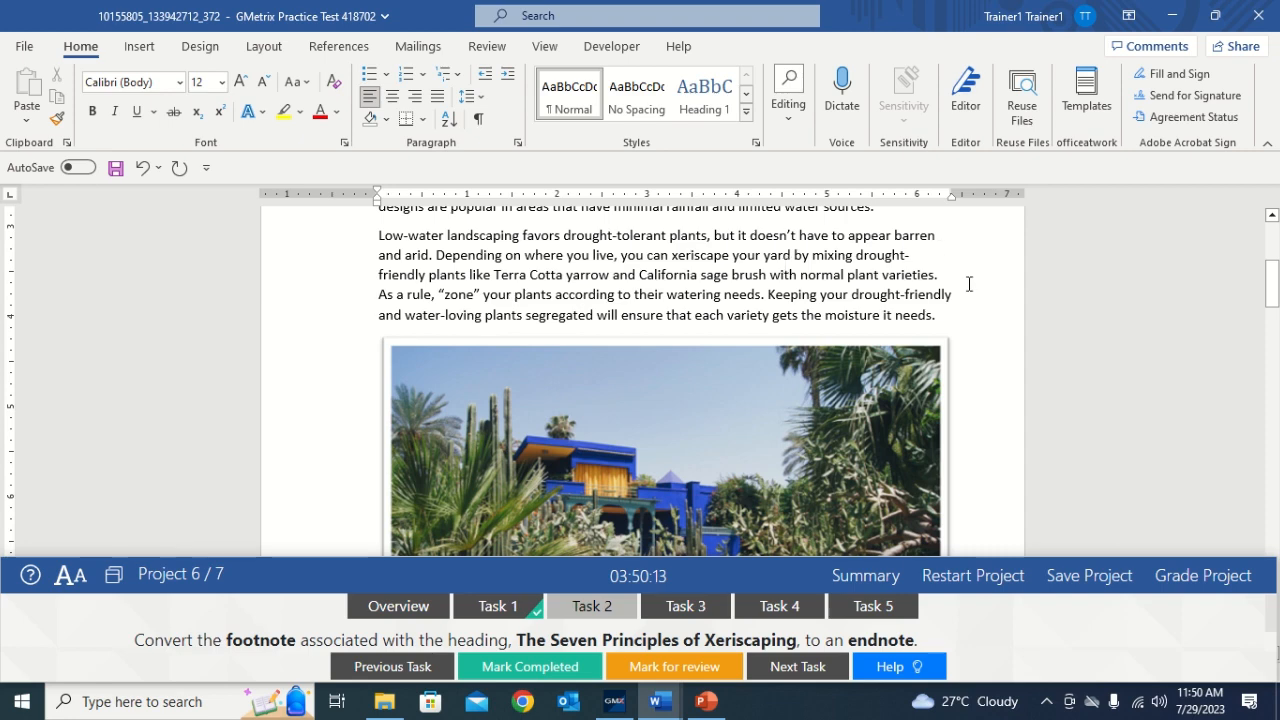
drag(1276, 300, 1277, 383)
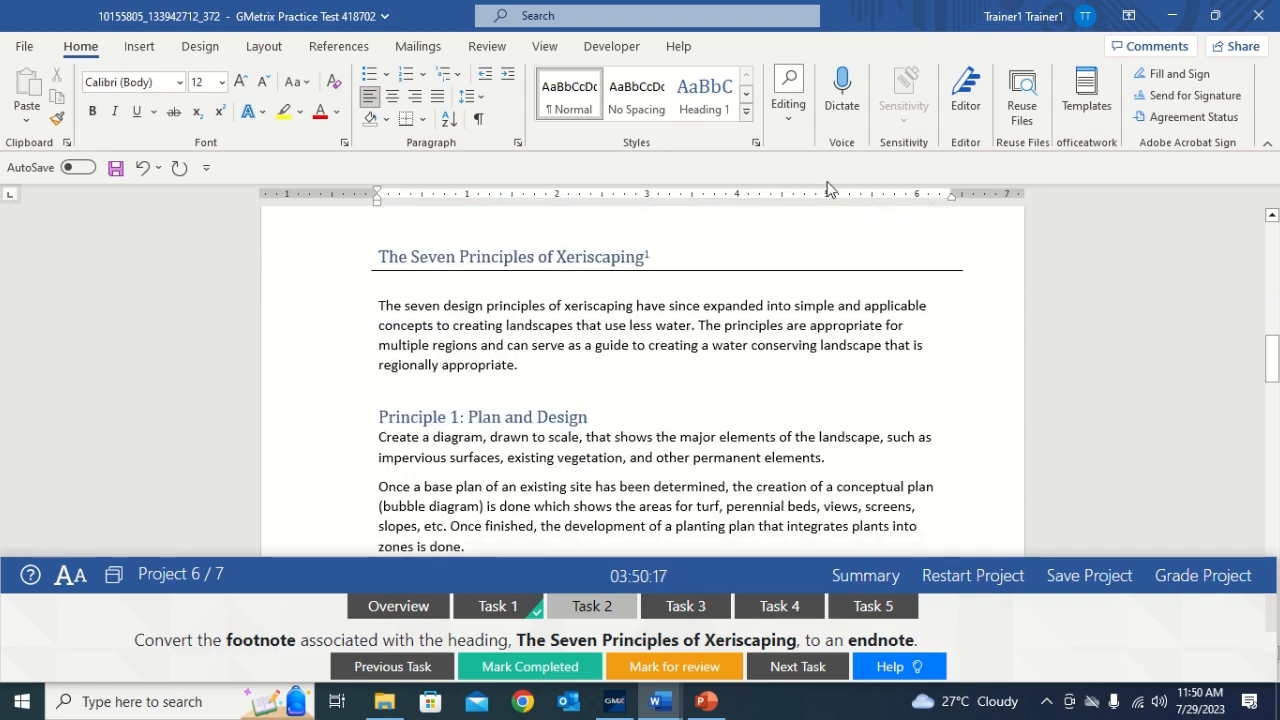
mouse_move(652, 254)
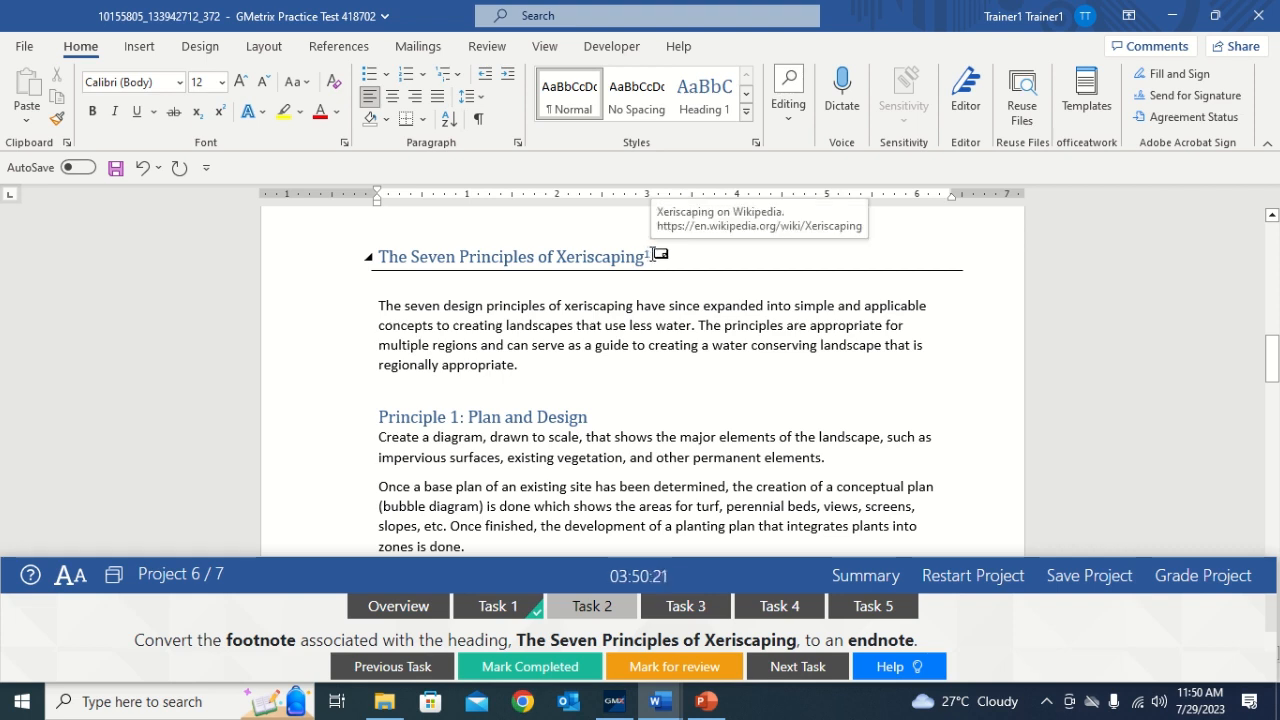
double_click(648, 254)
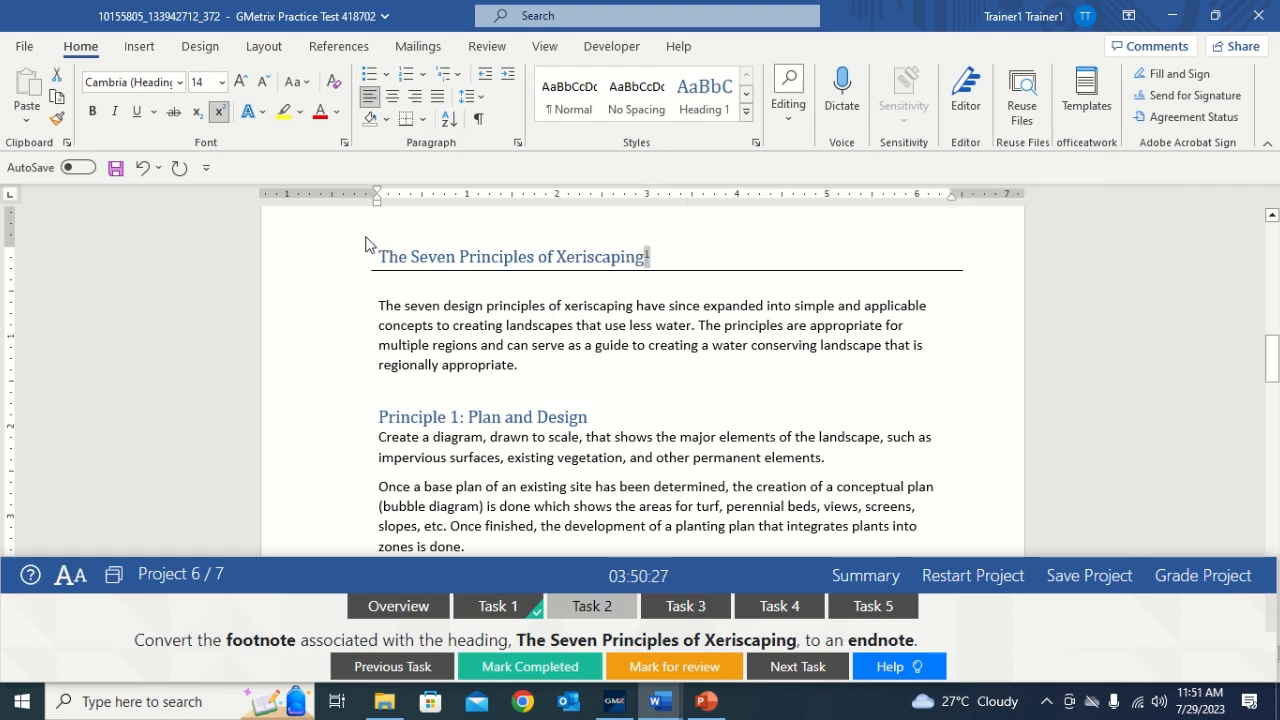
click(339, 47)
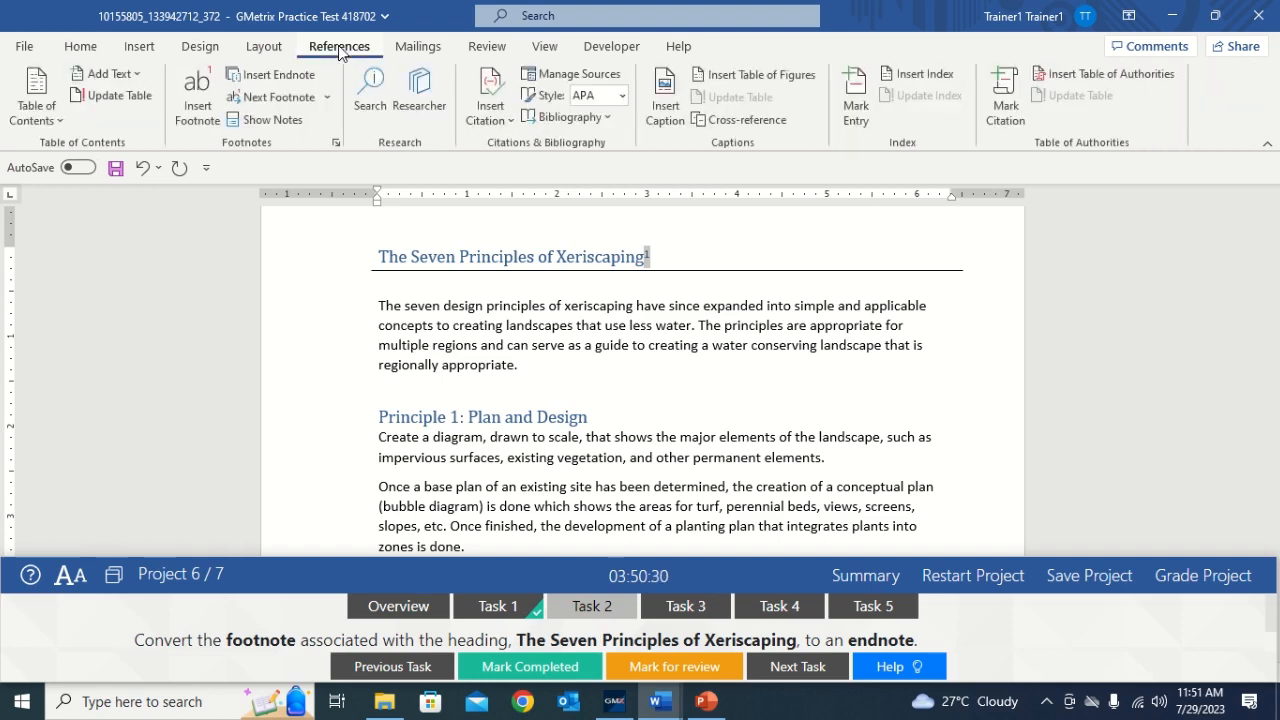
click(336, 146)
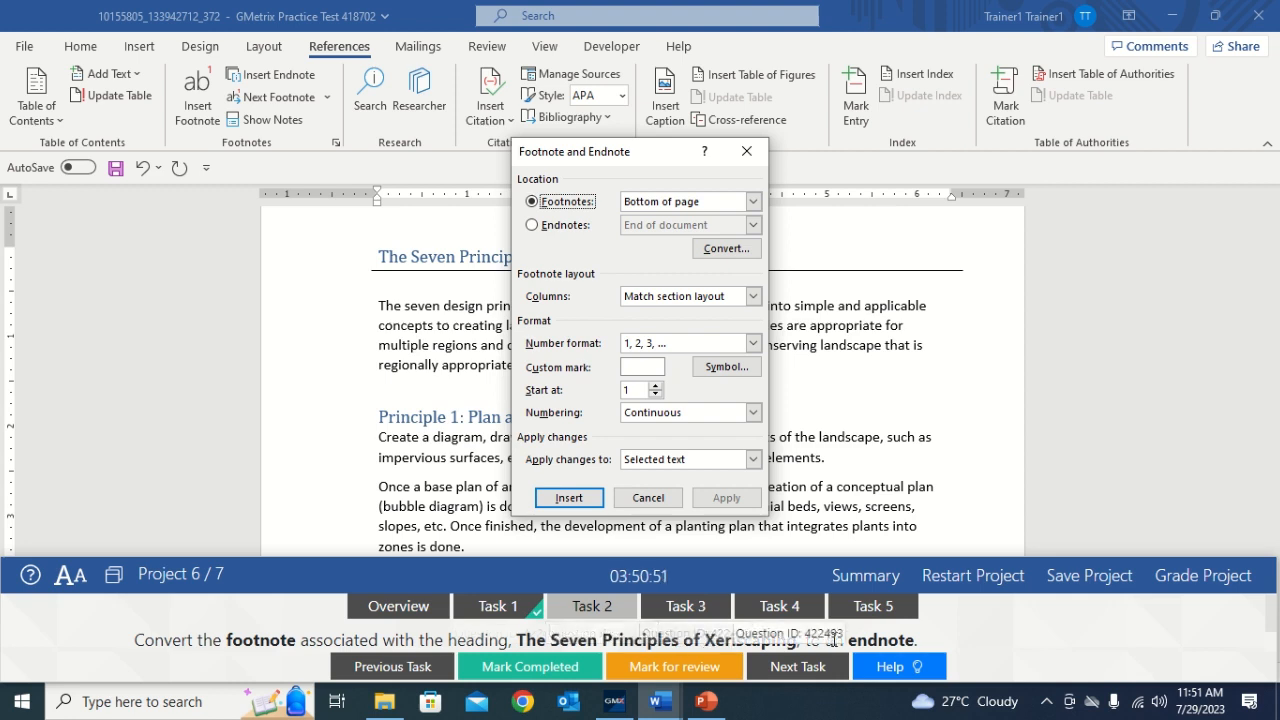
click(532, 225)
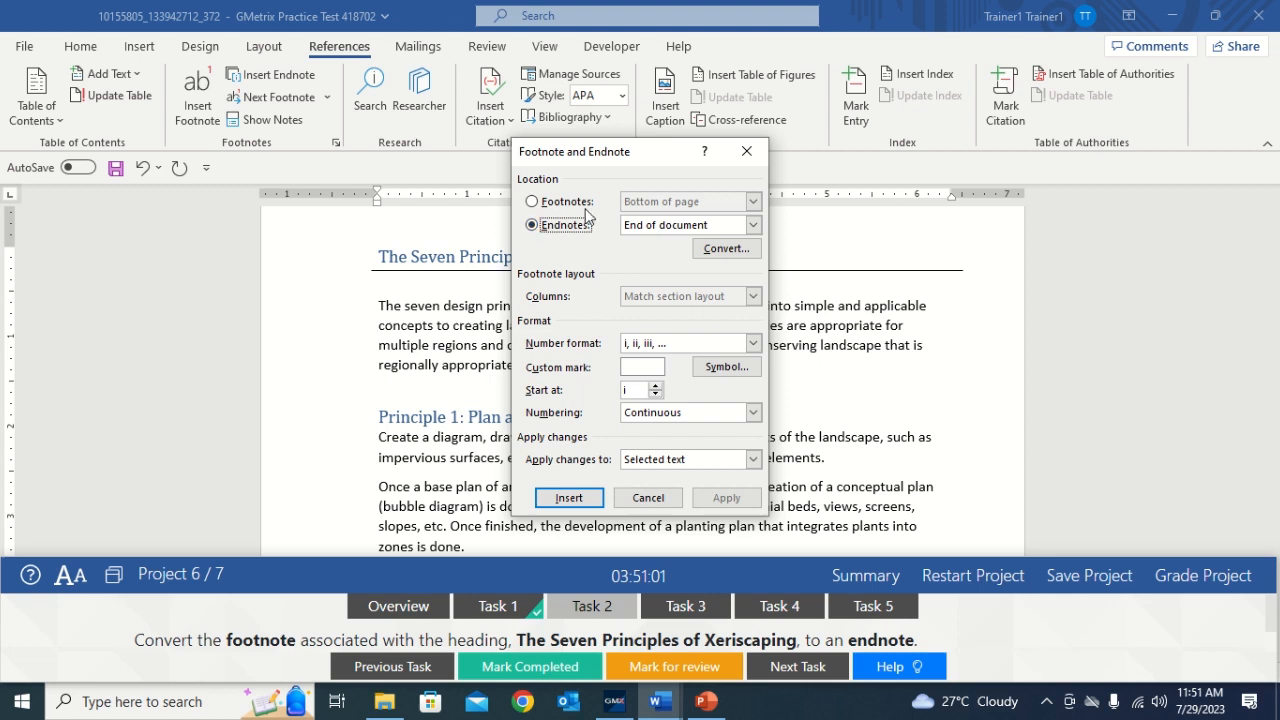
click(714, 250)
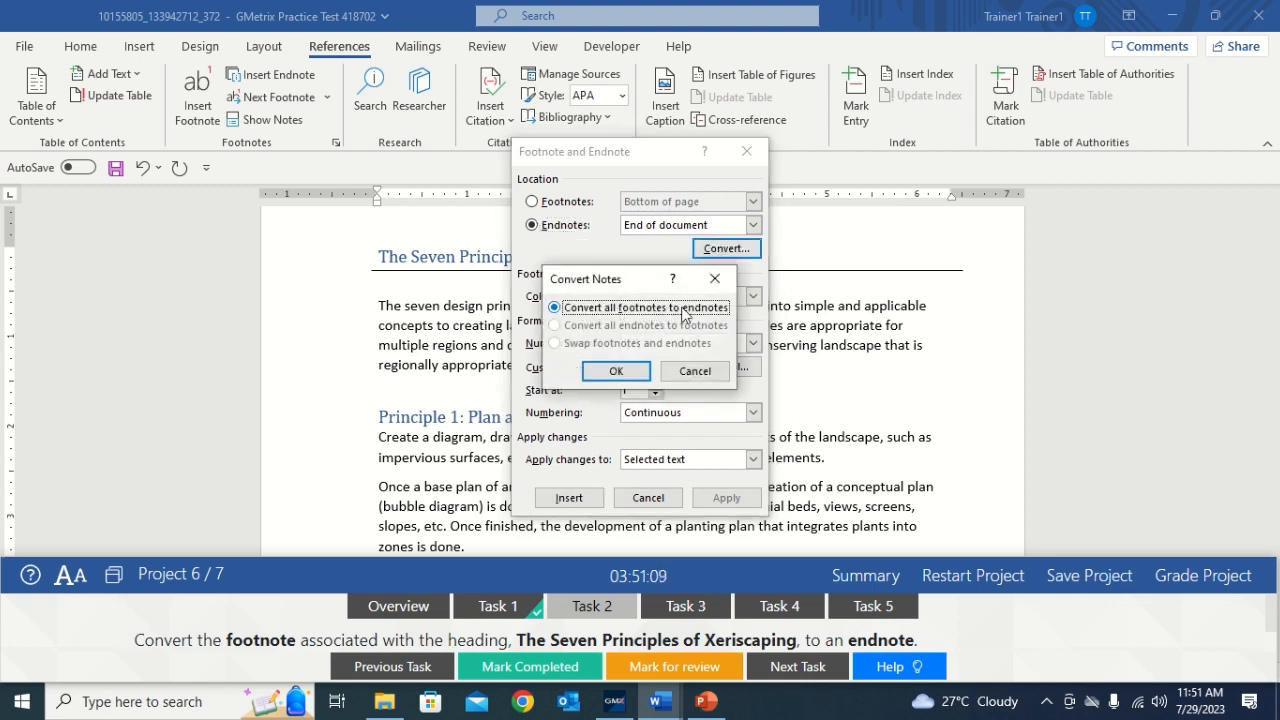
click(616, 370)
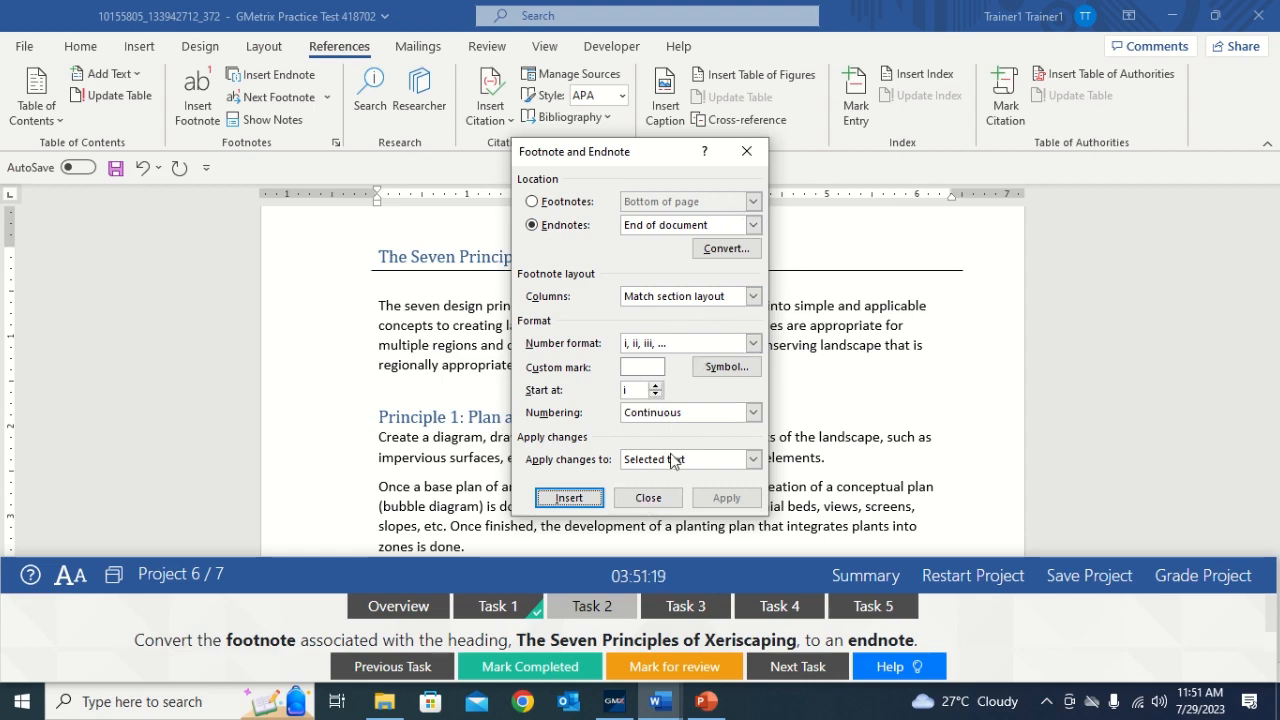
click(645, 498)
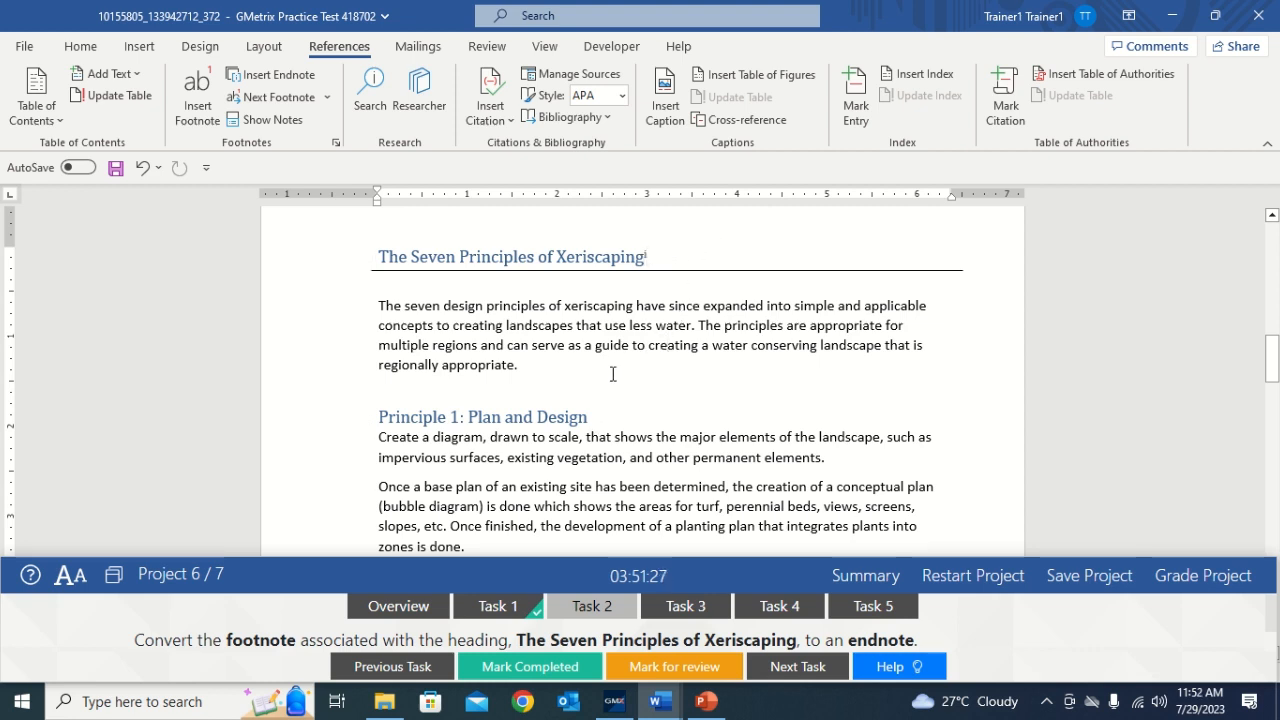
- Mark Task 2 completed and open Task 3, bringing its full instructions into view
click(521, 667)
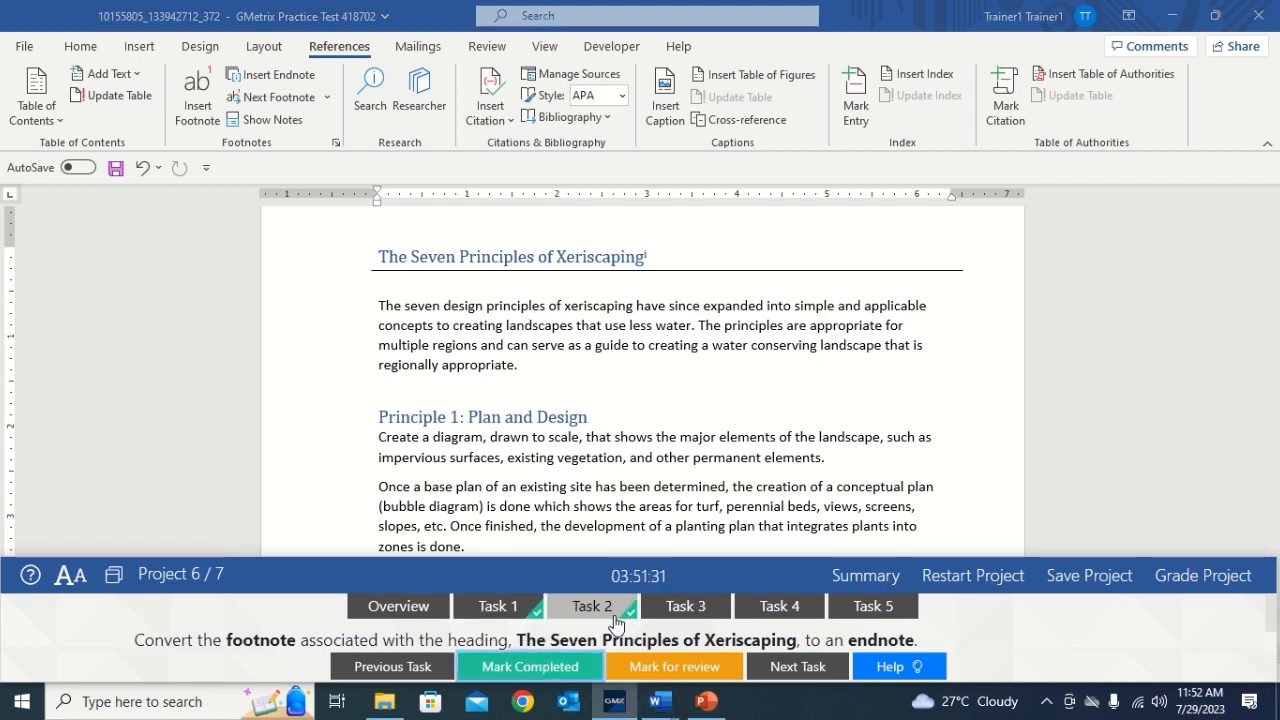
click(686, 608)
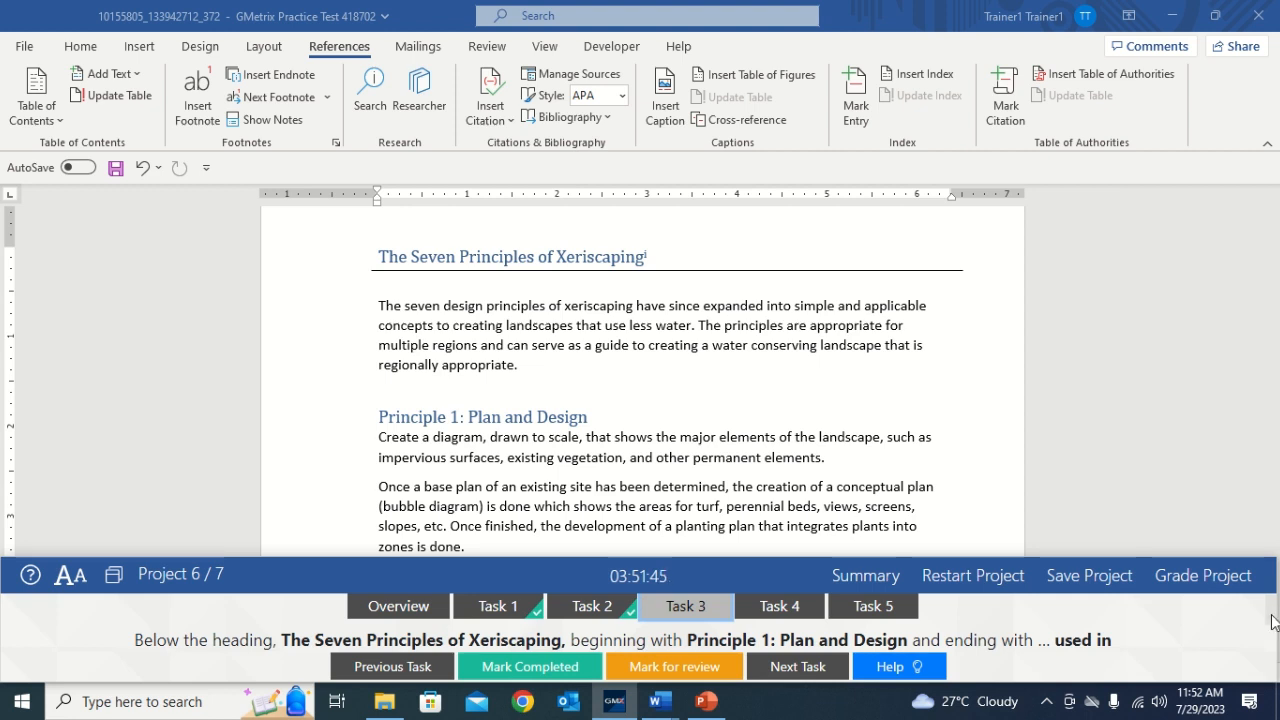
drag(1273, 622, 1273, 638)
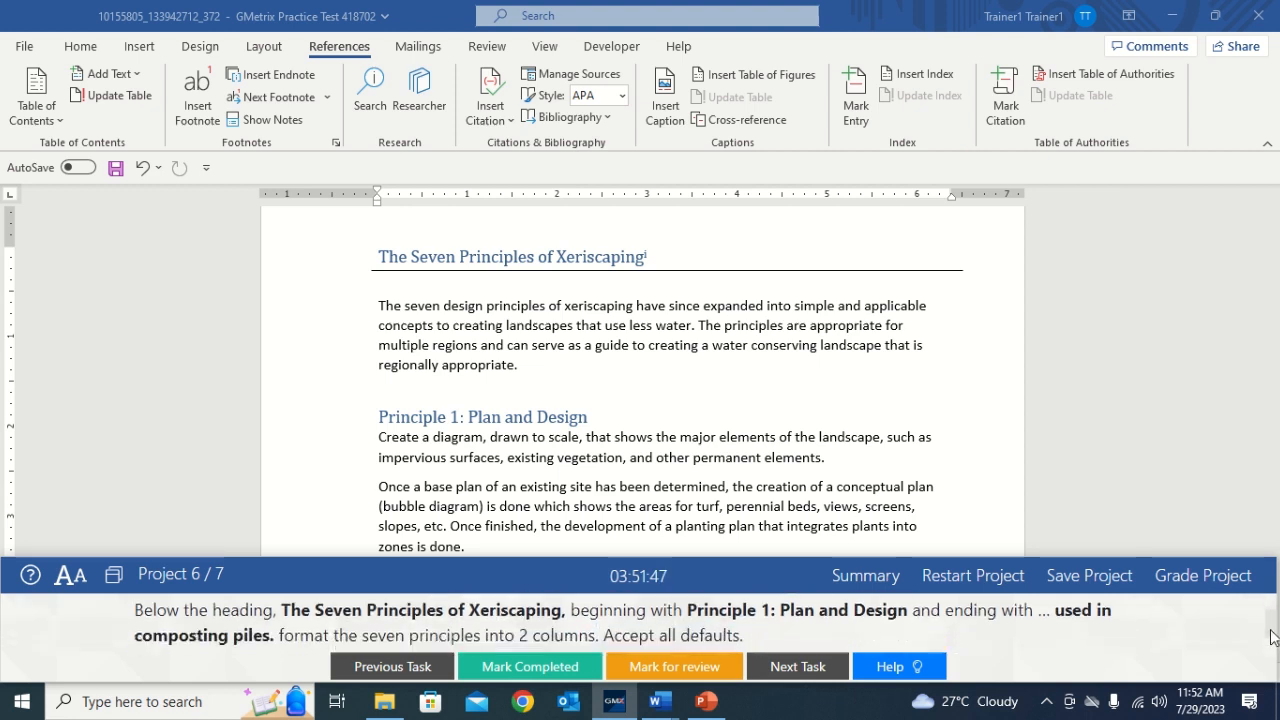
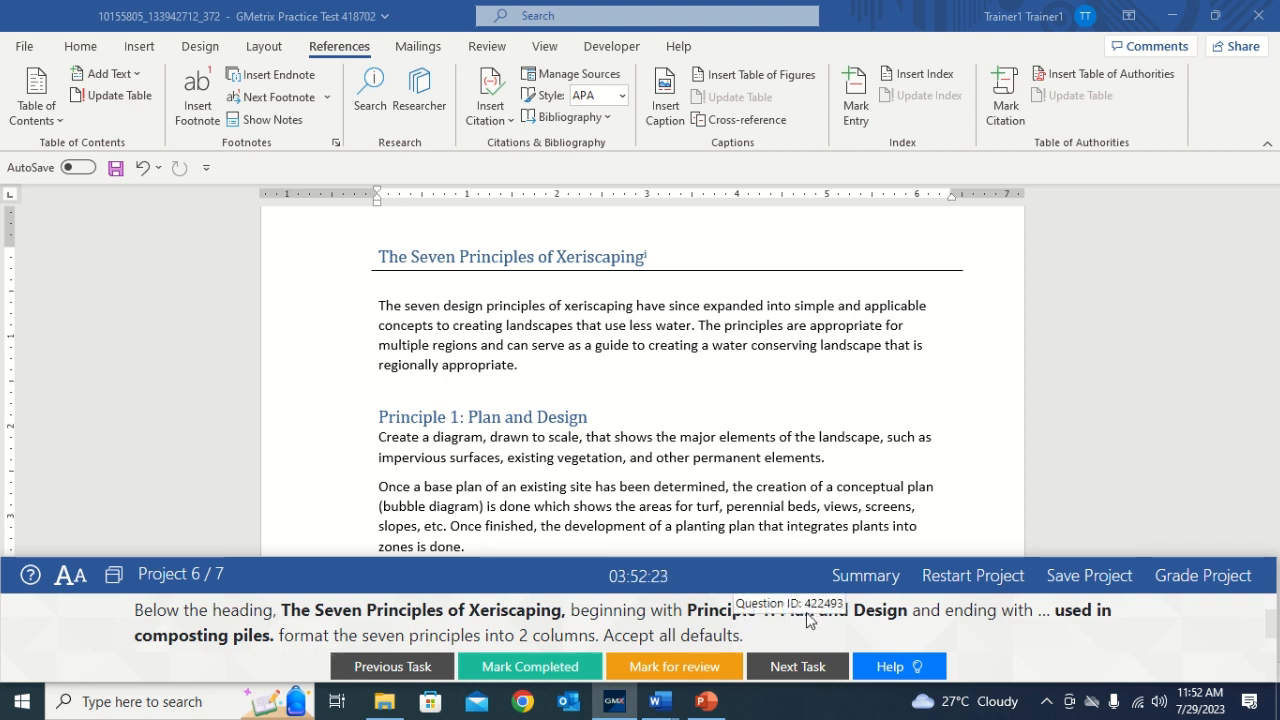
click(658, 437)
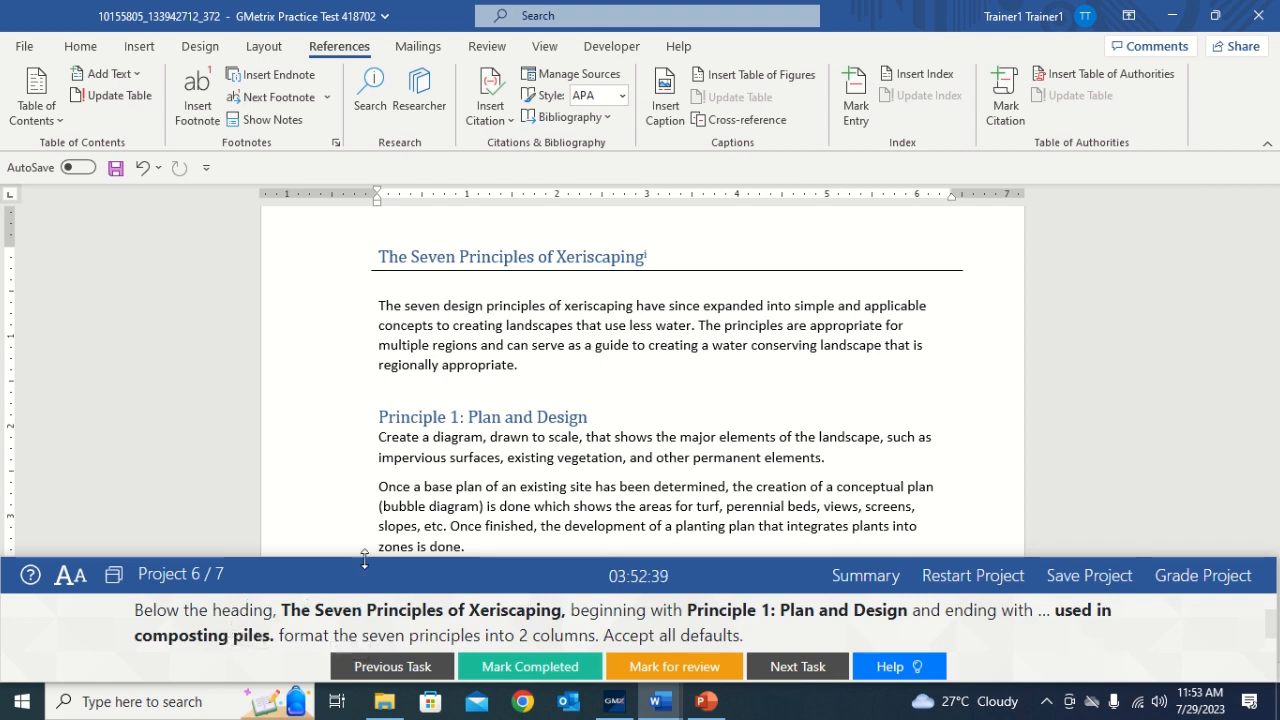
drag(378, 412, 434, 575)
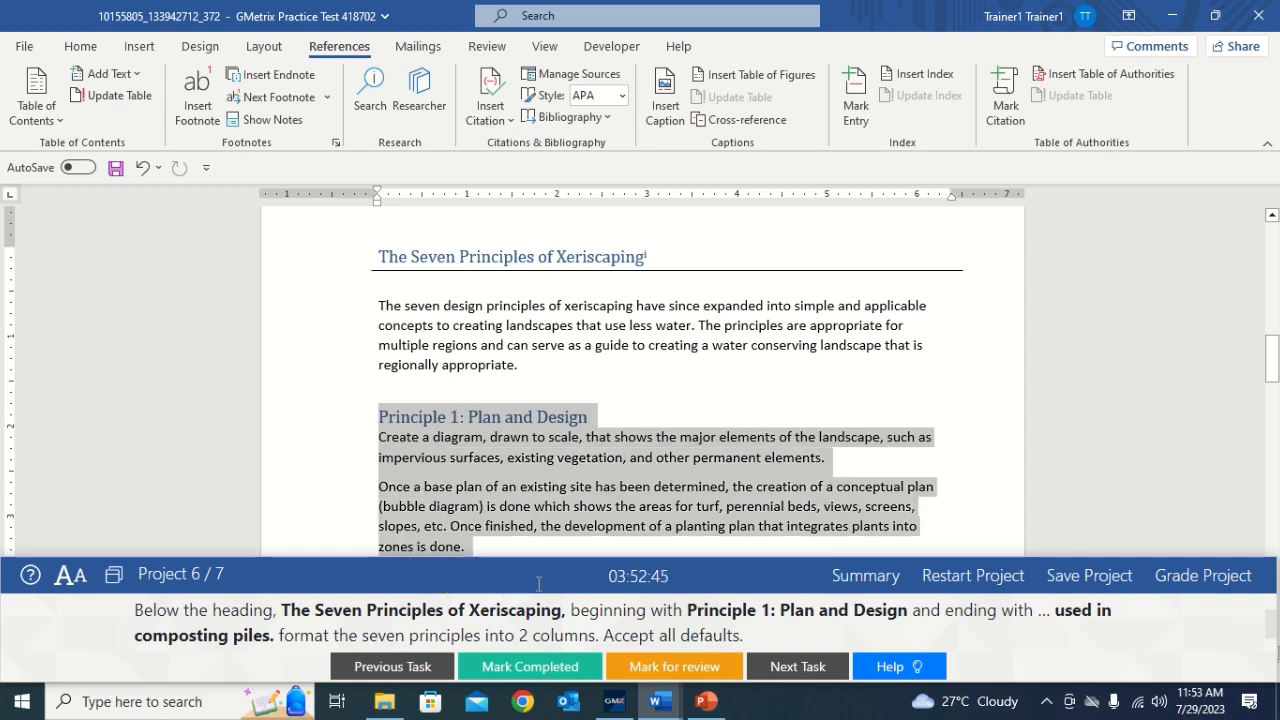
drag(594, 544, 614, 525)
click(614, 525)
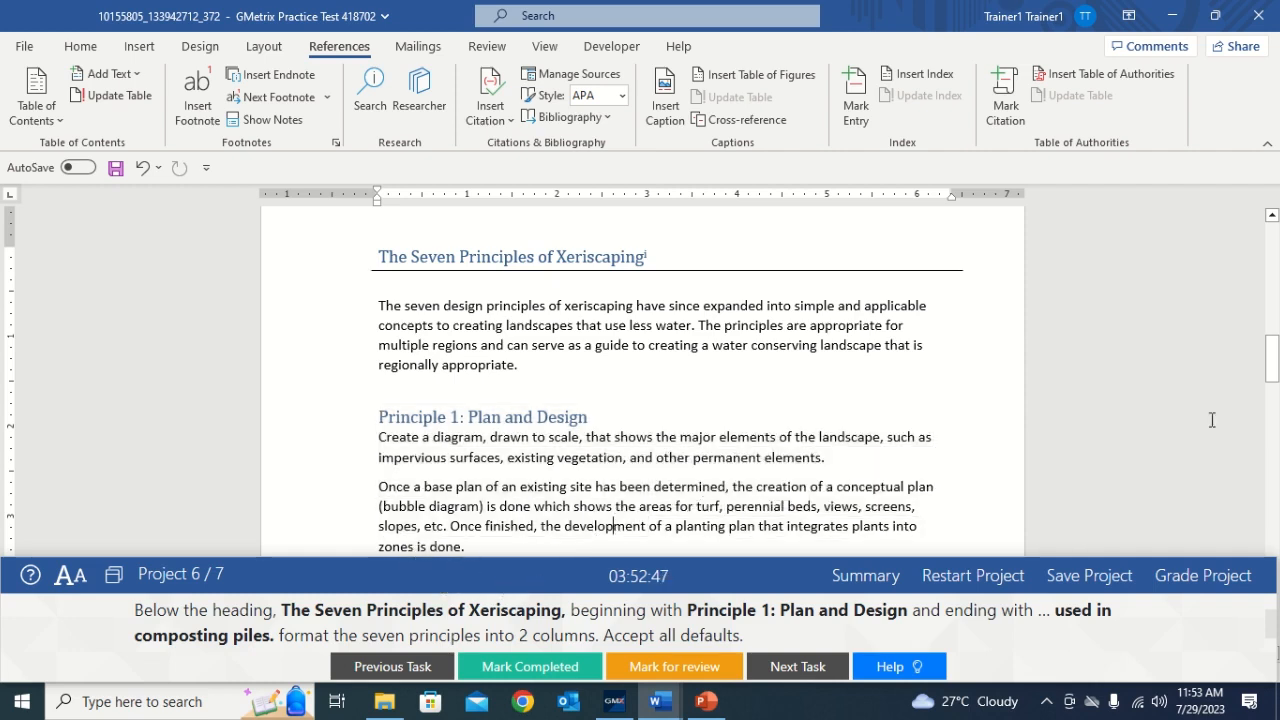
- Format the text from the heading Principle 1: Plan and Design through the closing words "used in composting piles." into two columns
drag(1273, 388, 1277, 538)
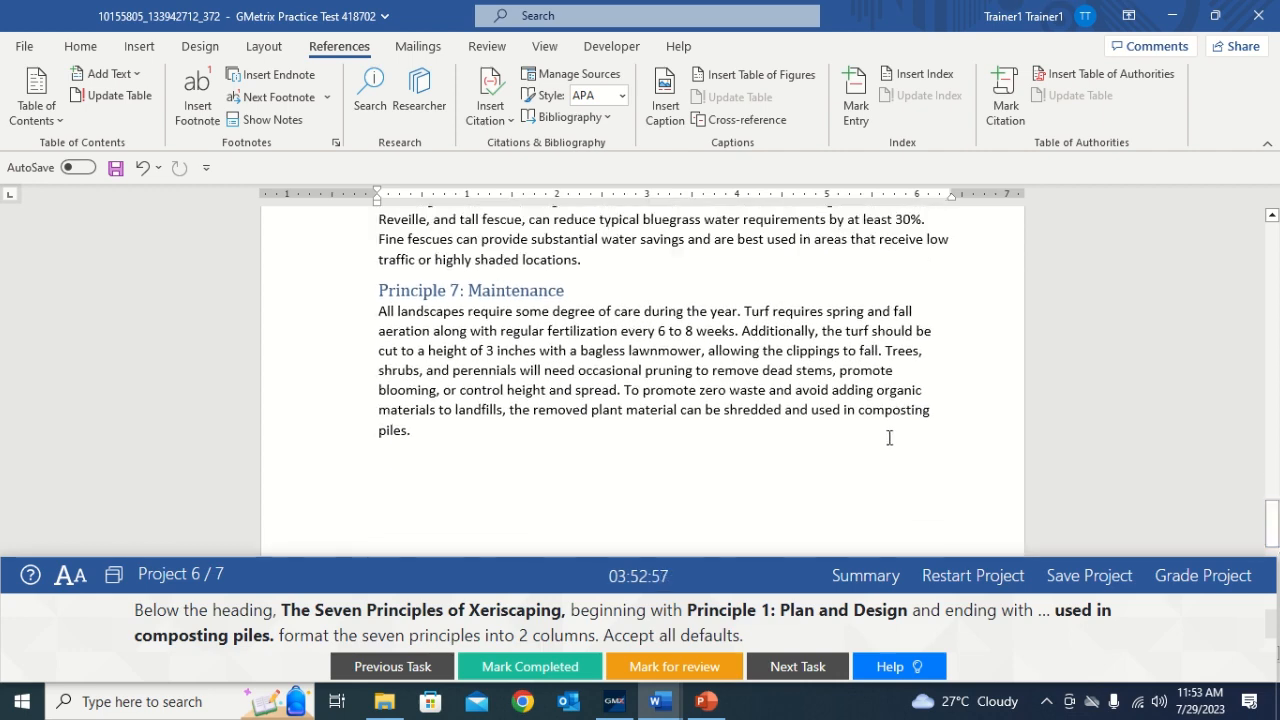
drag(419, 440, 376, 280)
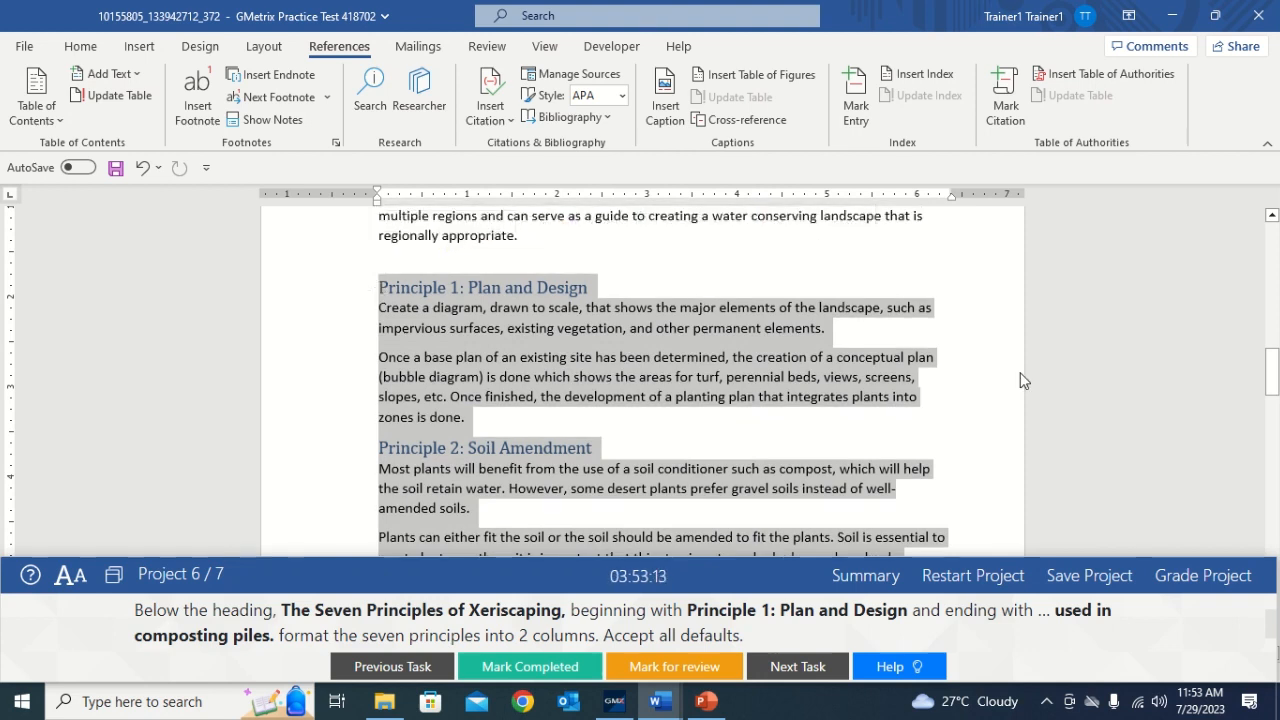
drag(1274, 368, 1276, 514)
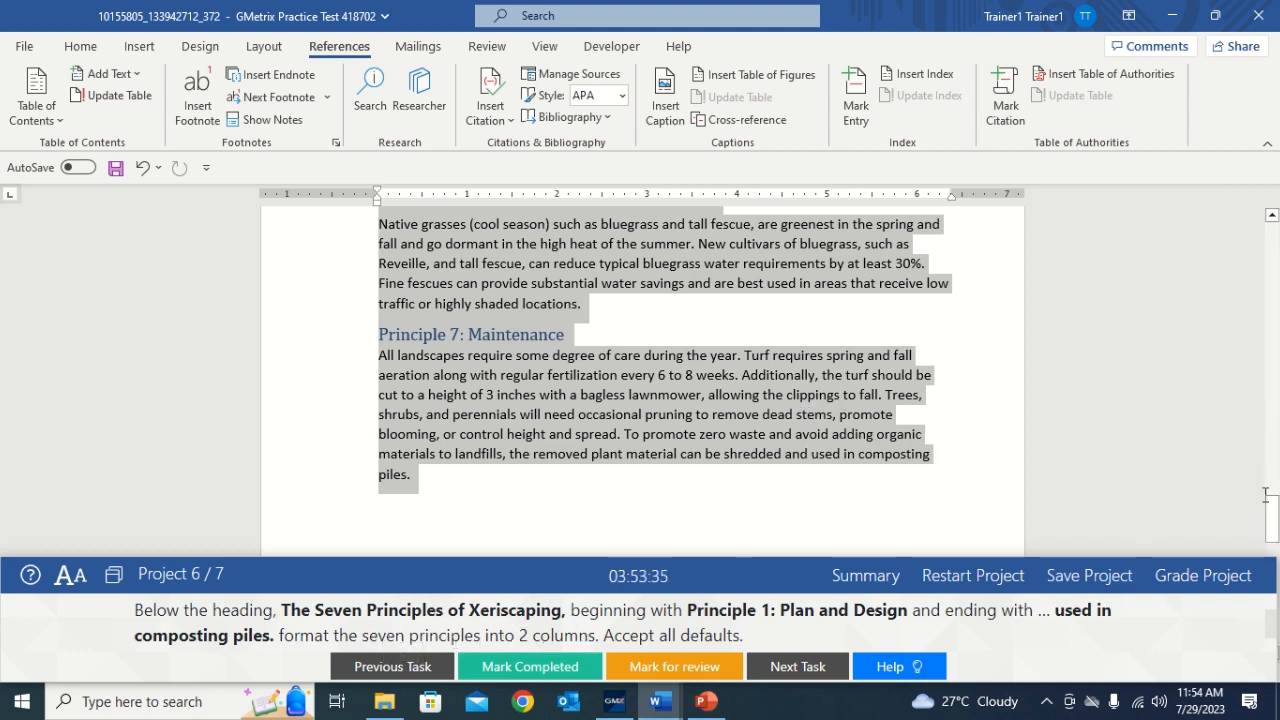
drag(1265, 495, 1254, 357)
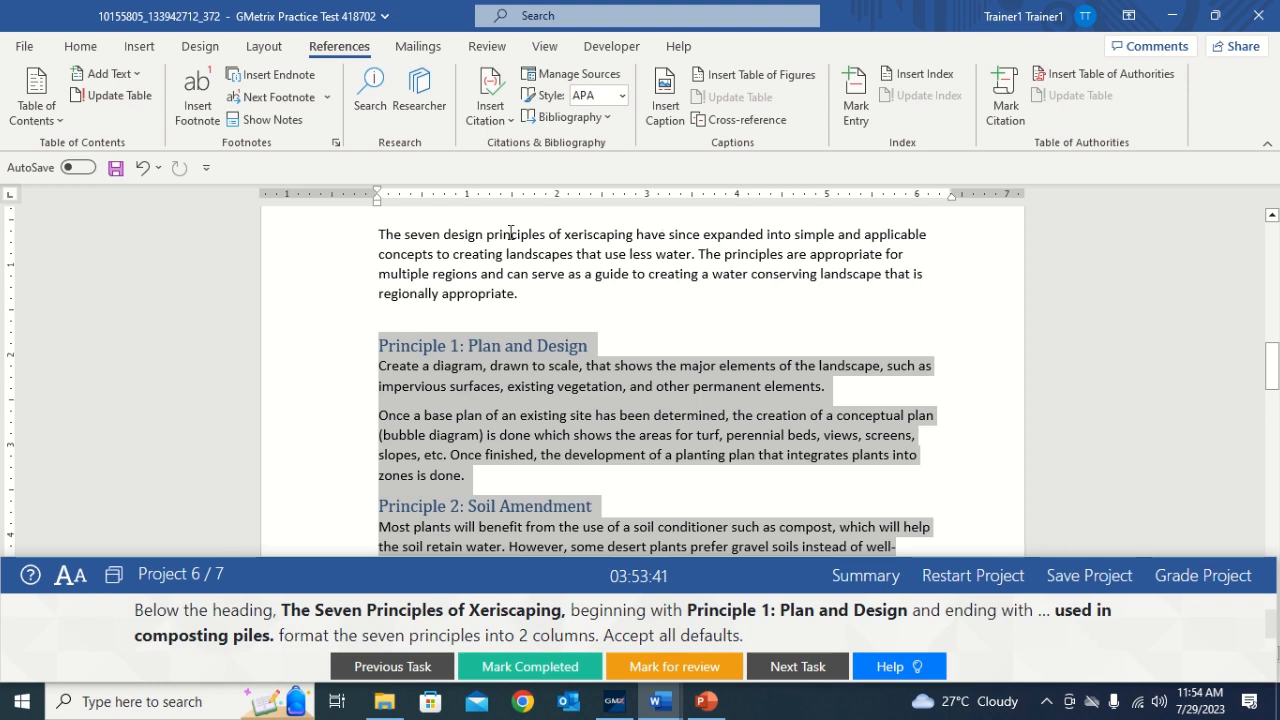
click(266, 47)
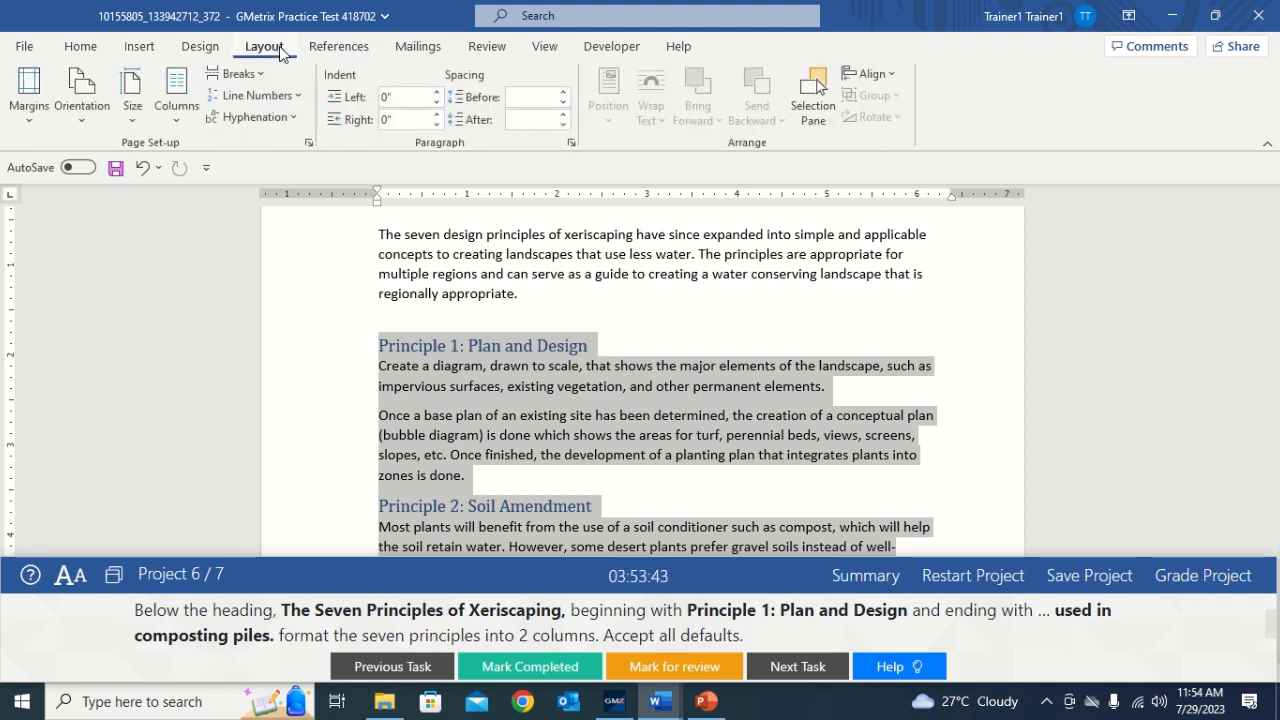
click(177, 117)
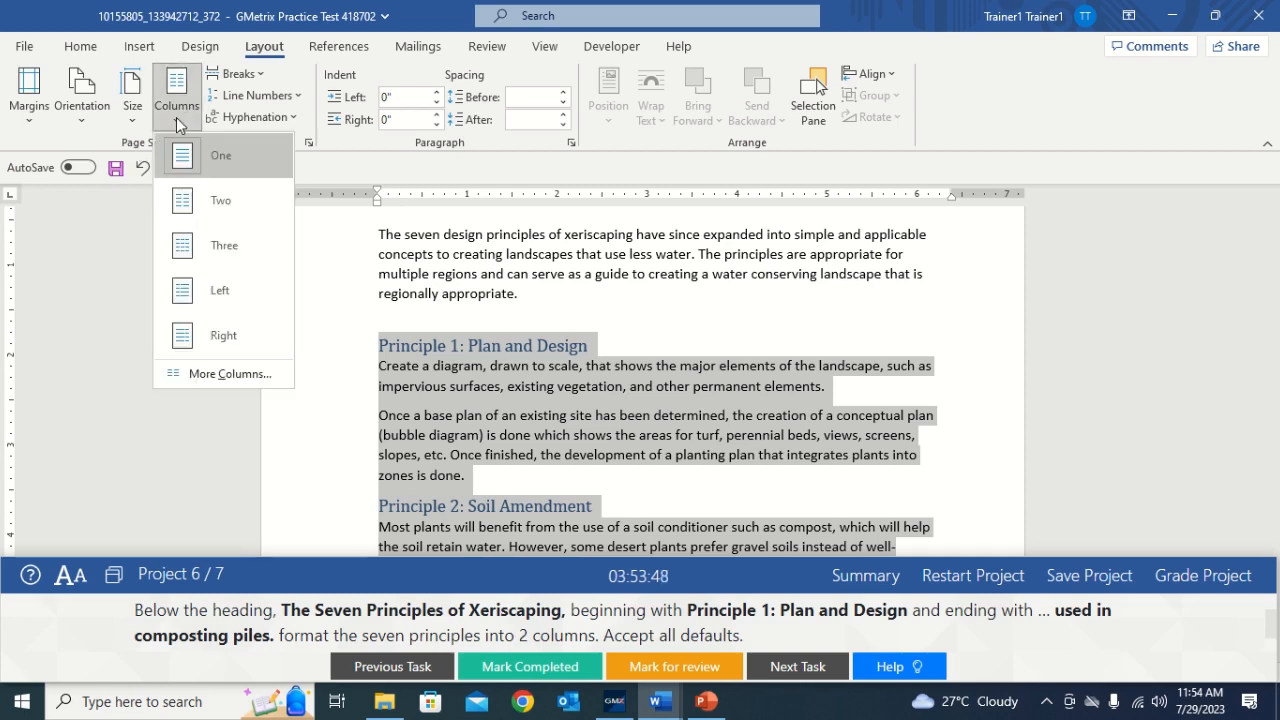
click(181, 198)
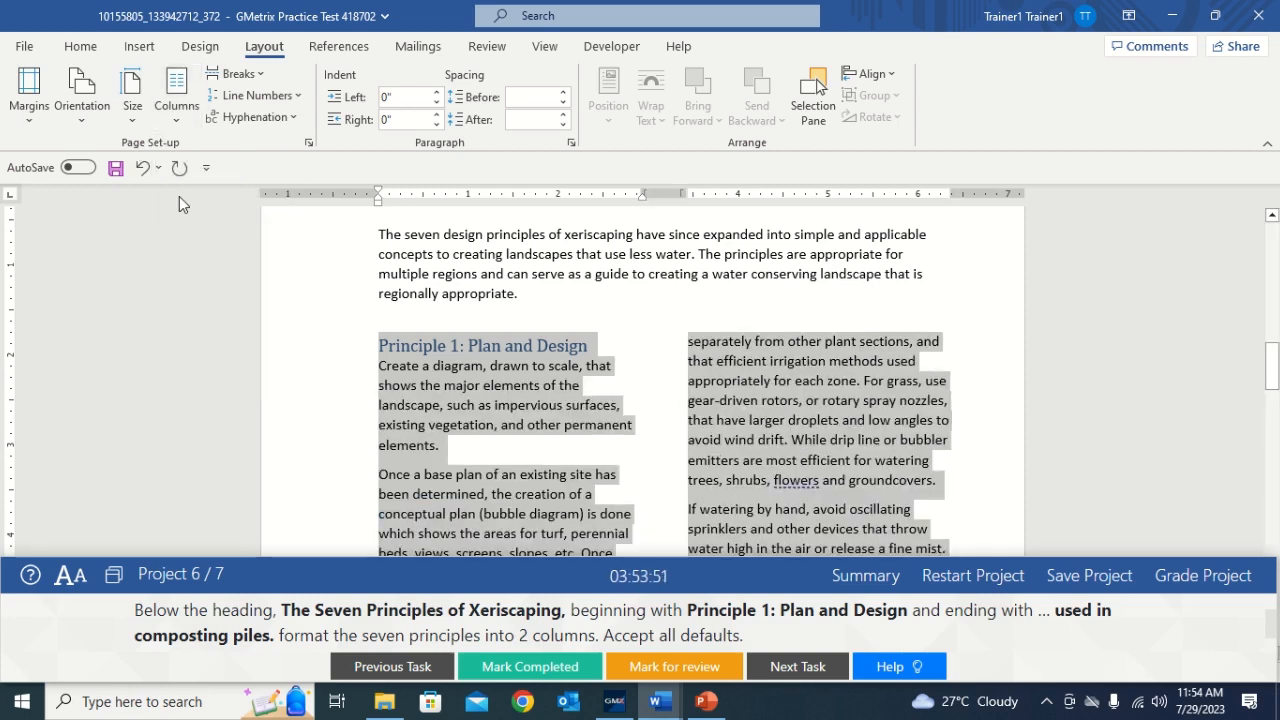
- Mark Task 3 completed and open Task 4, bringing its full instructions into view
click(686, 382)
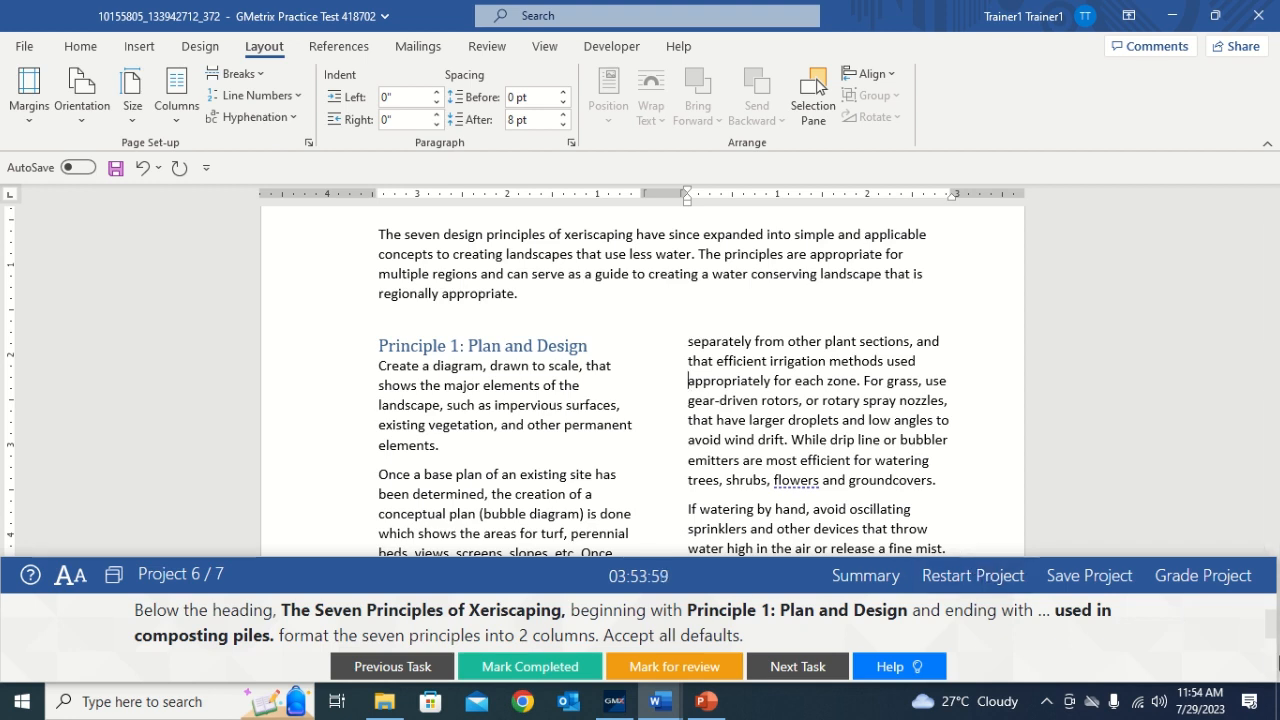
drag(1269, 630, 1268, 607)
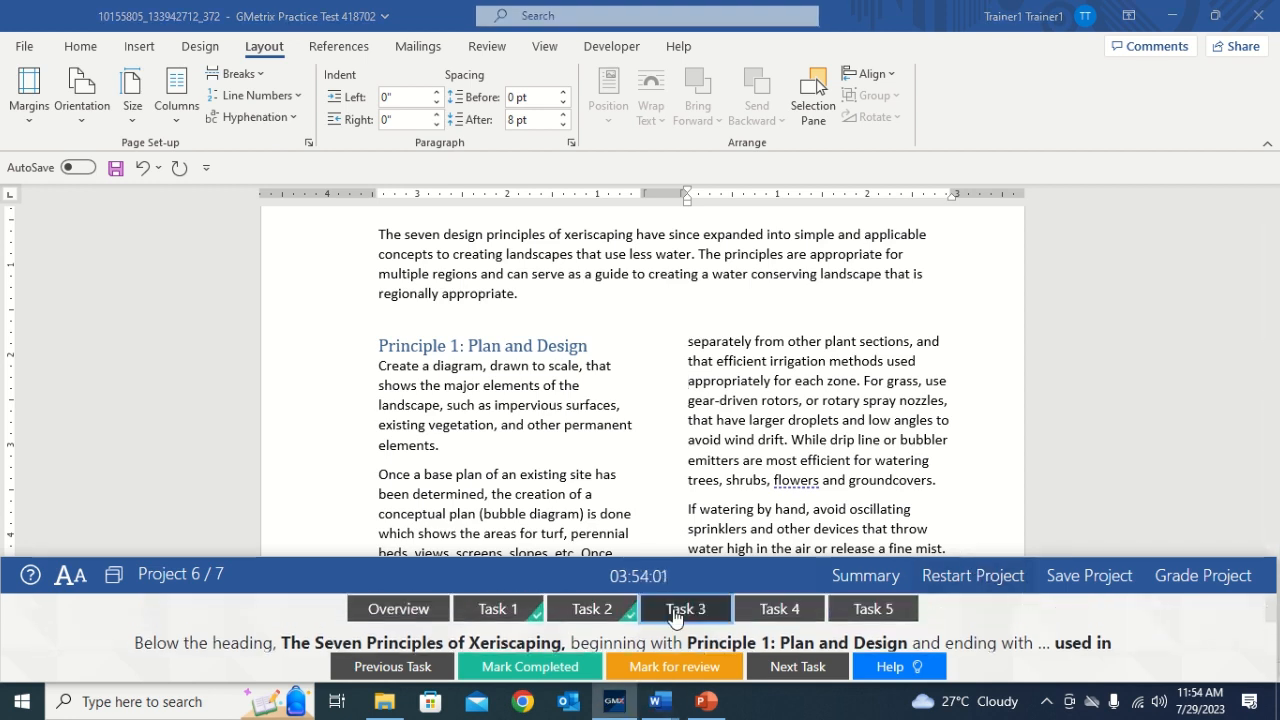
click(545, 665)
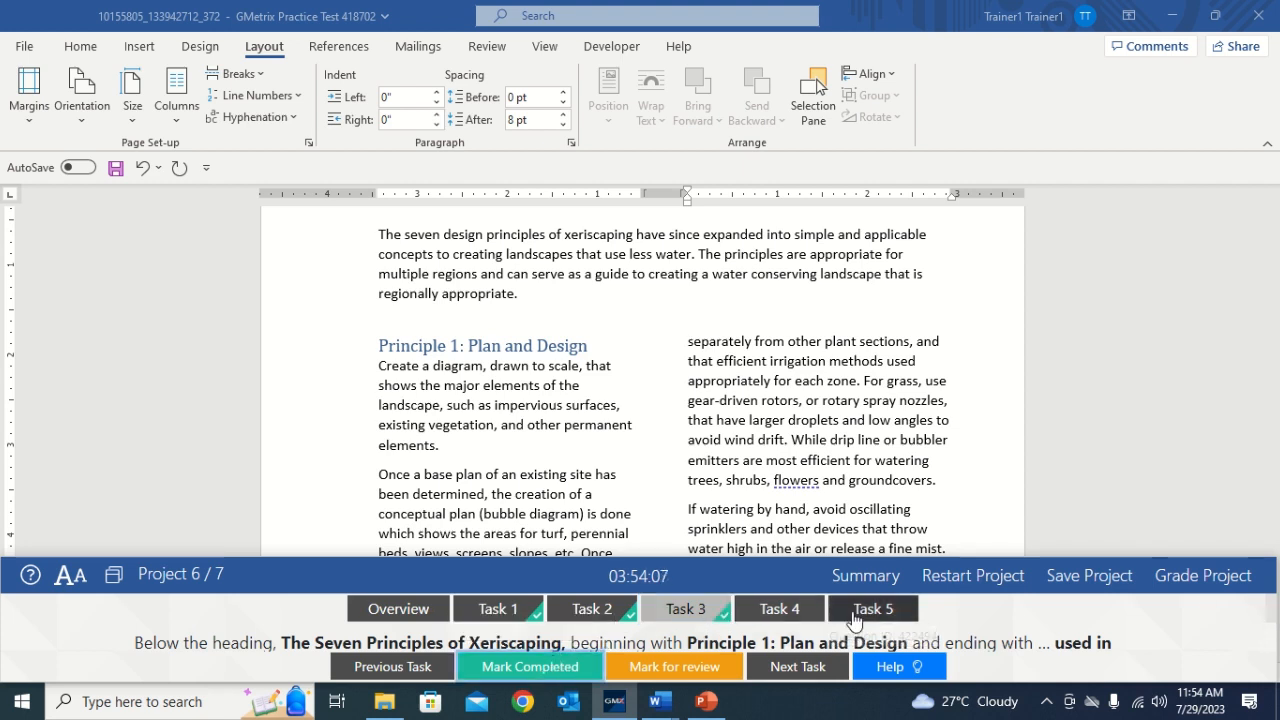
click(795, 612)
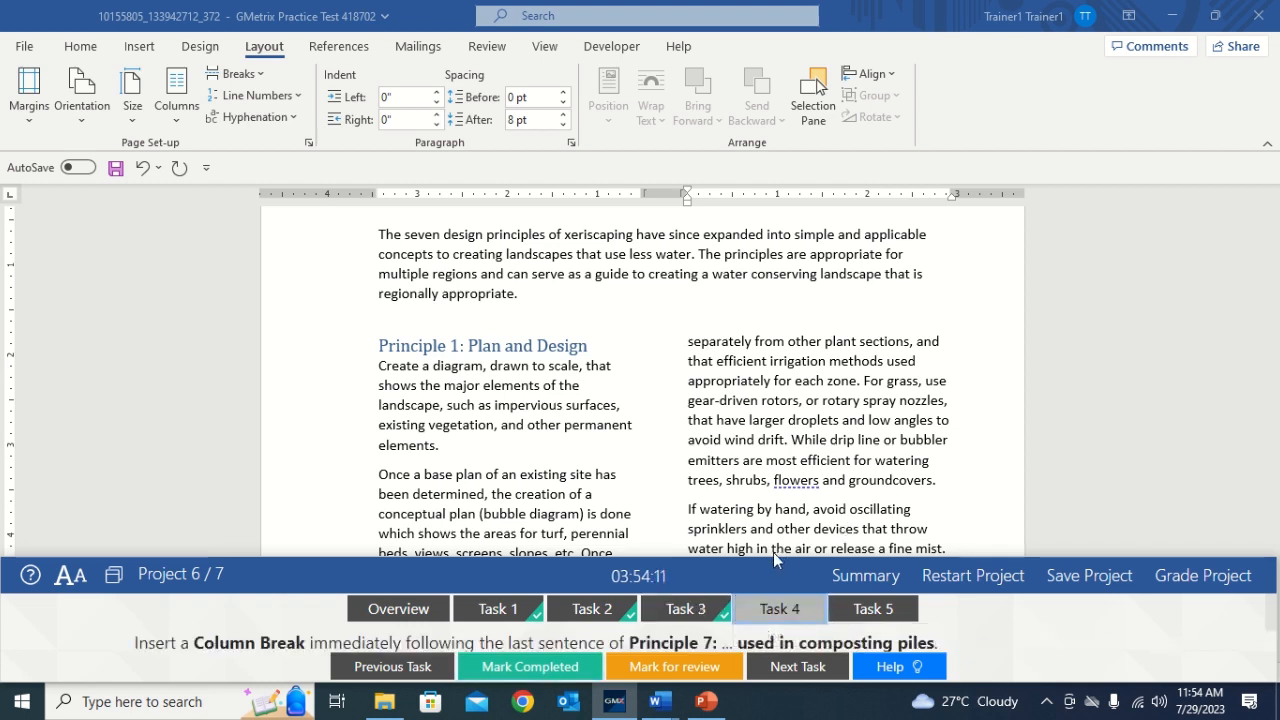
drag(771, 558, 773, 542)
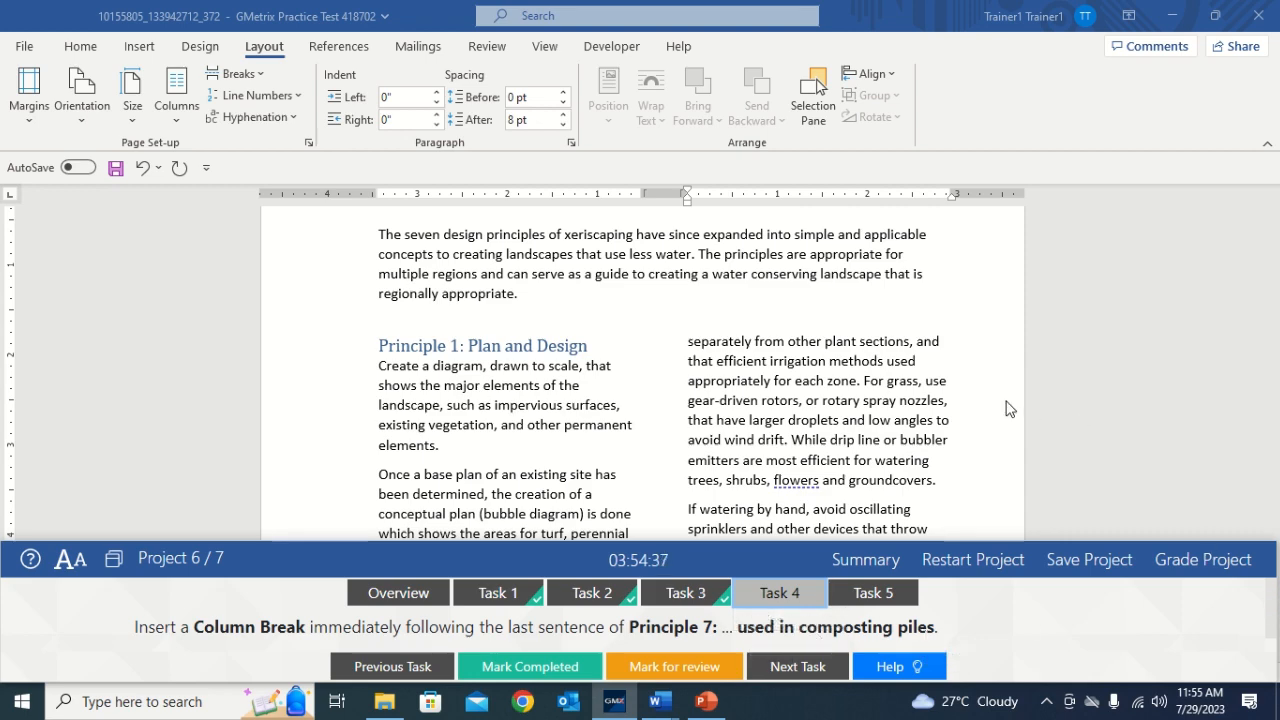
- Insert a column break following the last sentence of Principle 7, which ends with "used in composting piles."
drag(1272, 388, 1274, 514)
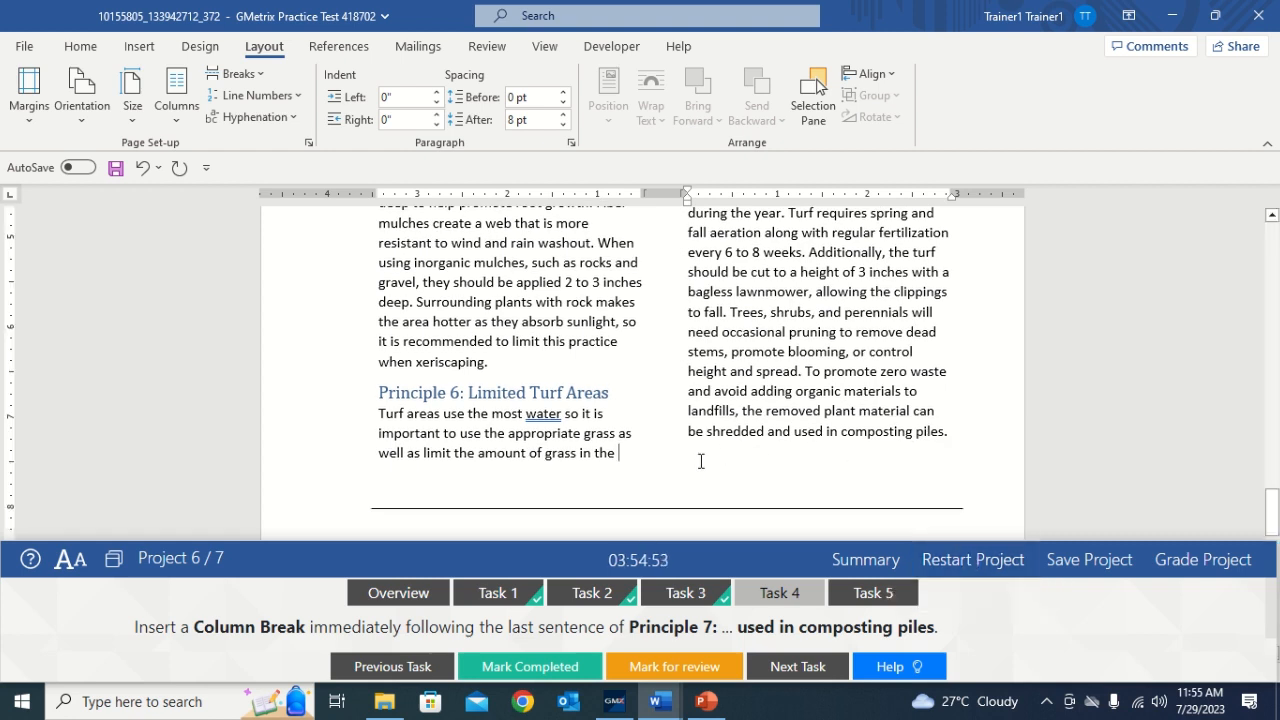
click(959, 433)
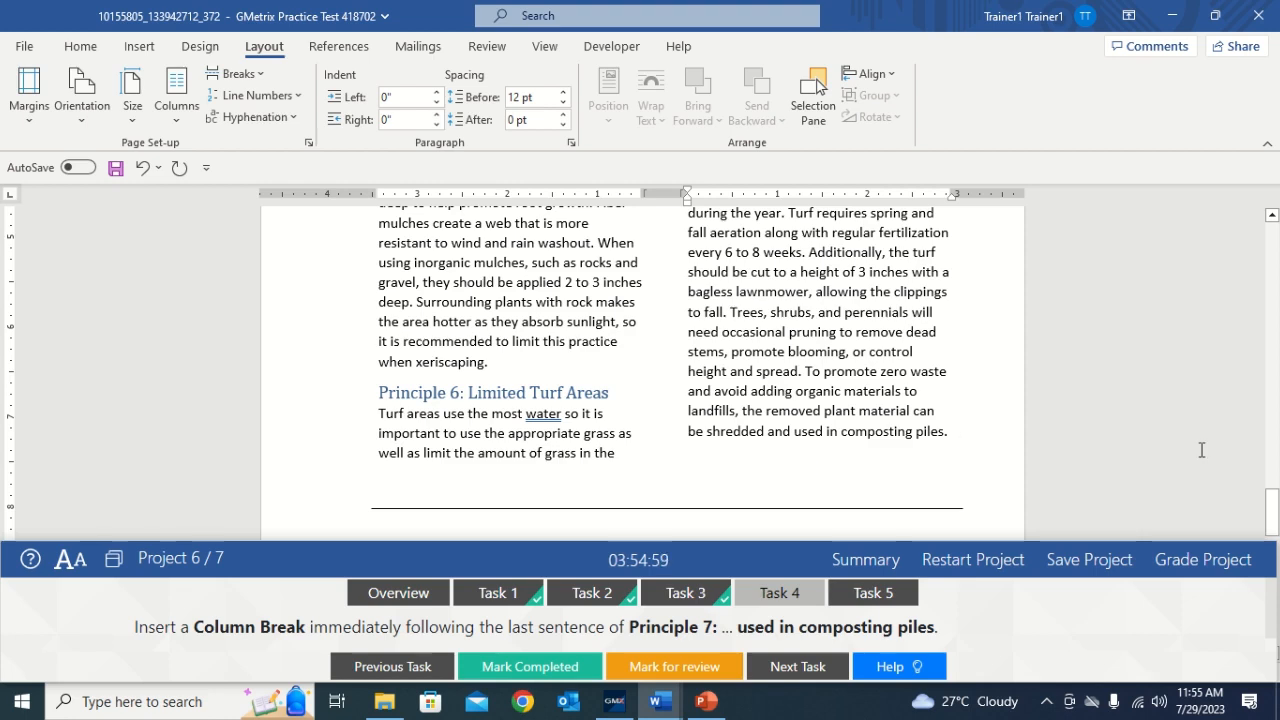
drag(1272, 505, 1272, 521)
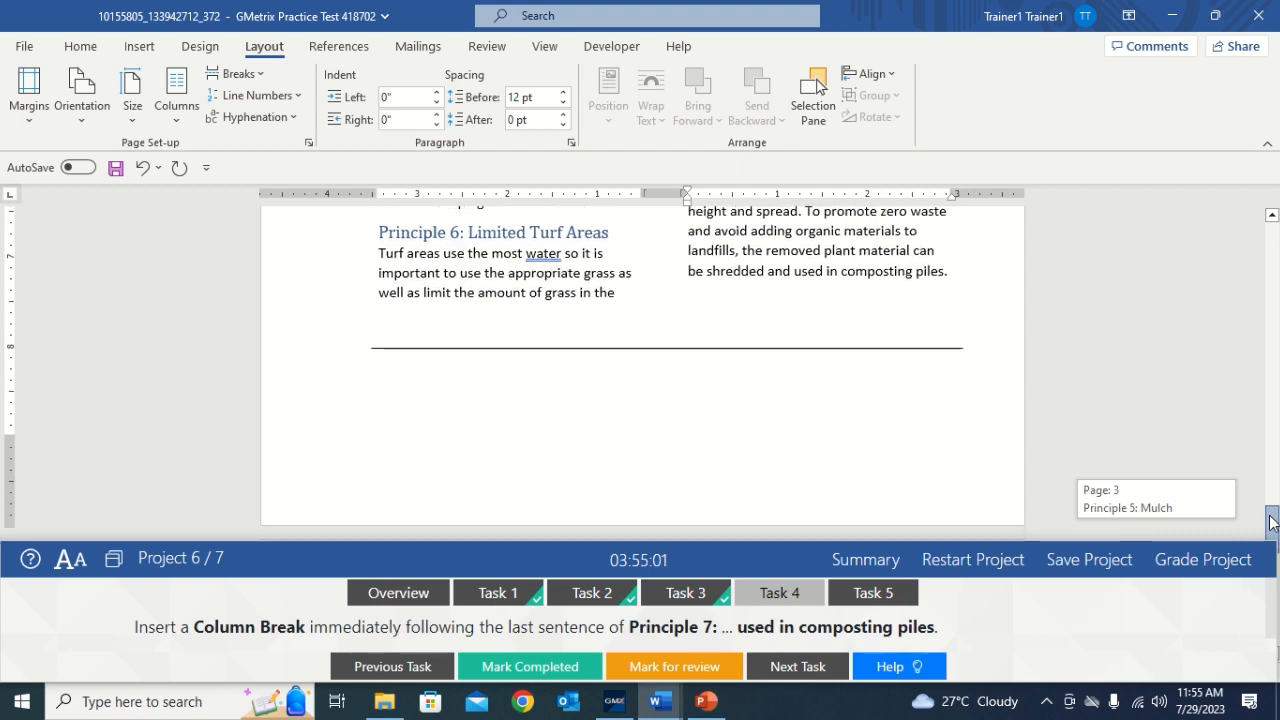
click(769, 303)
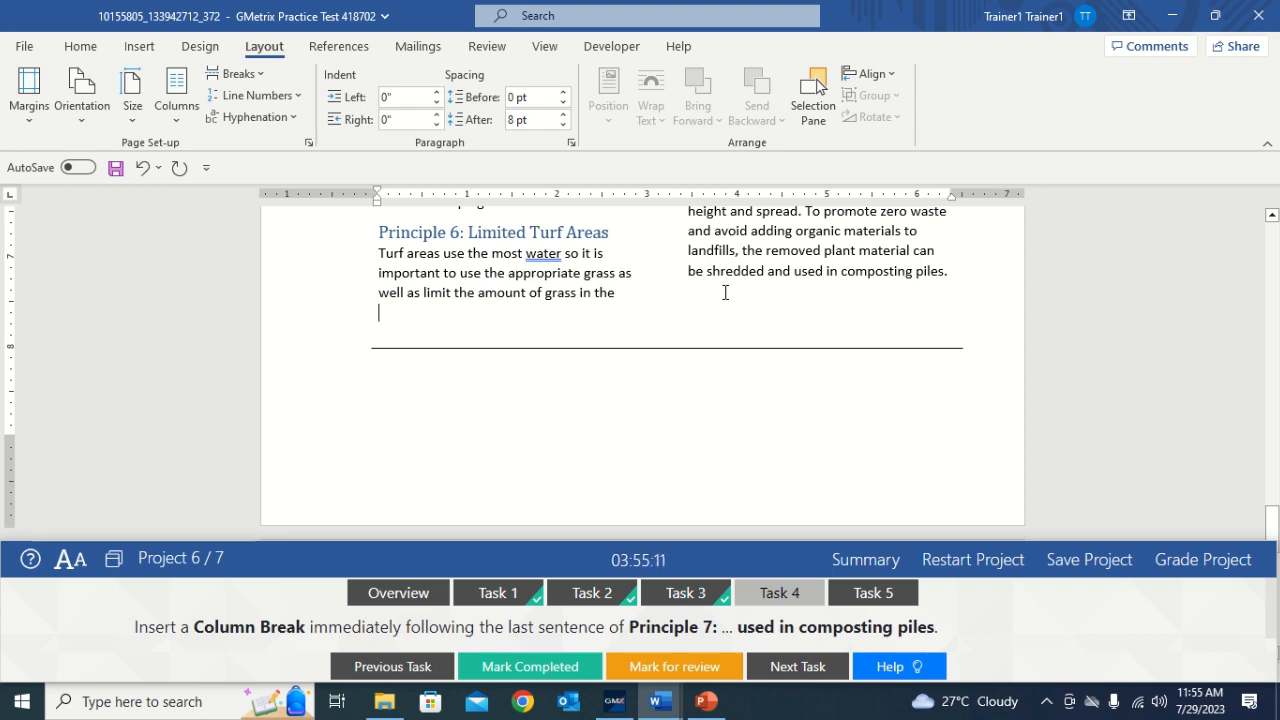
click(888, 301)
click(958, 270)
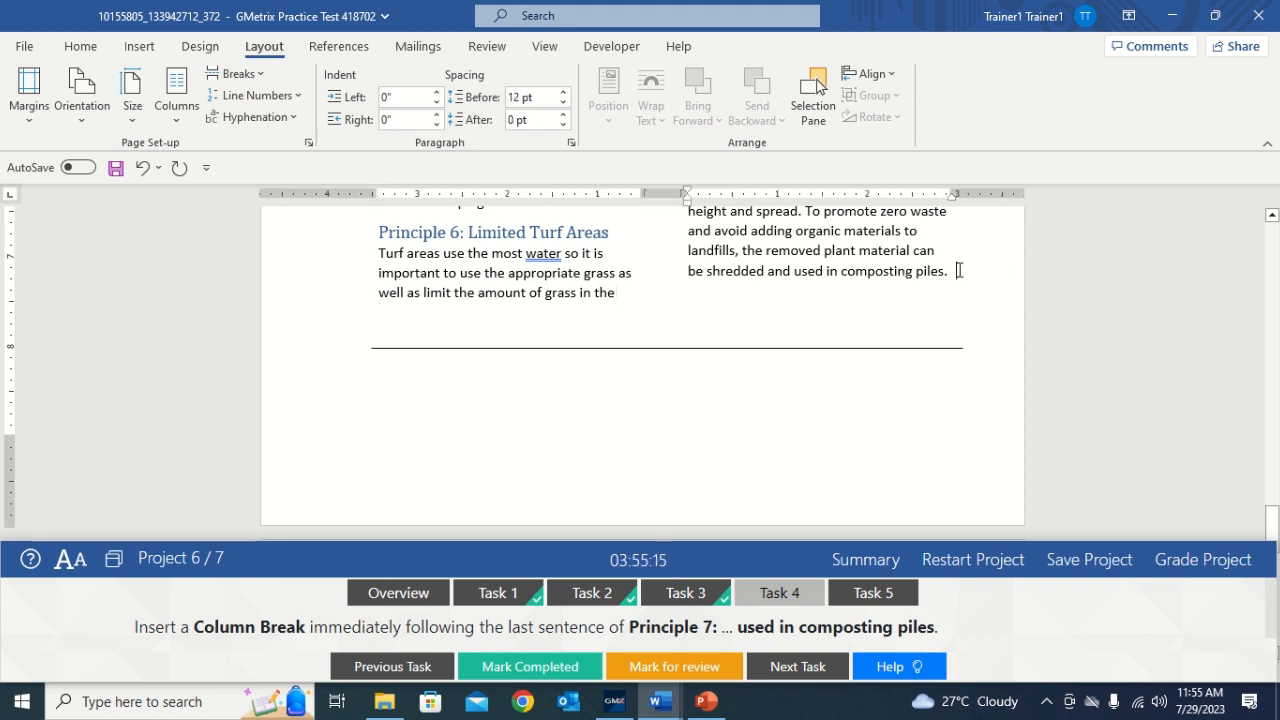
double_click(787, 294)
key(Right)
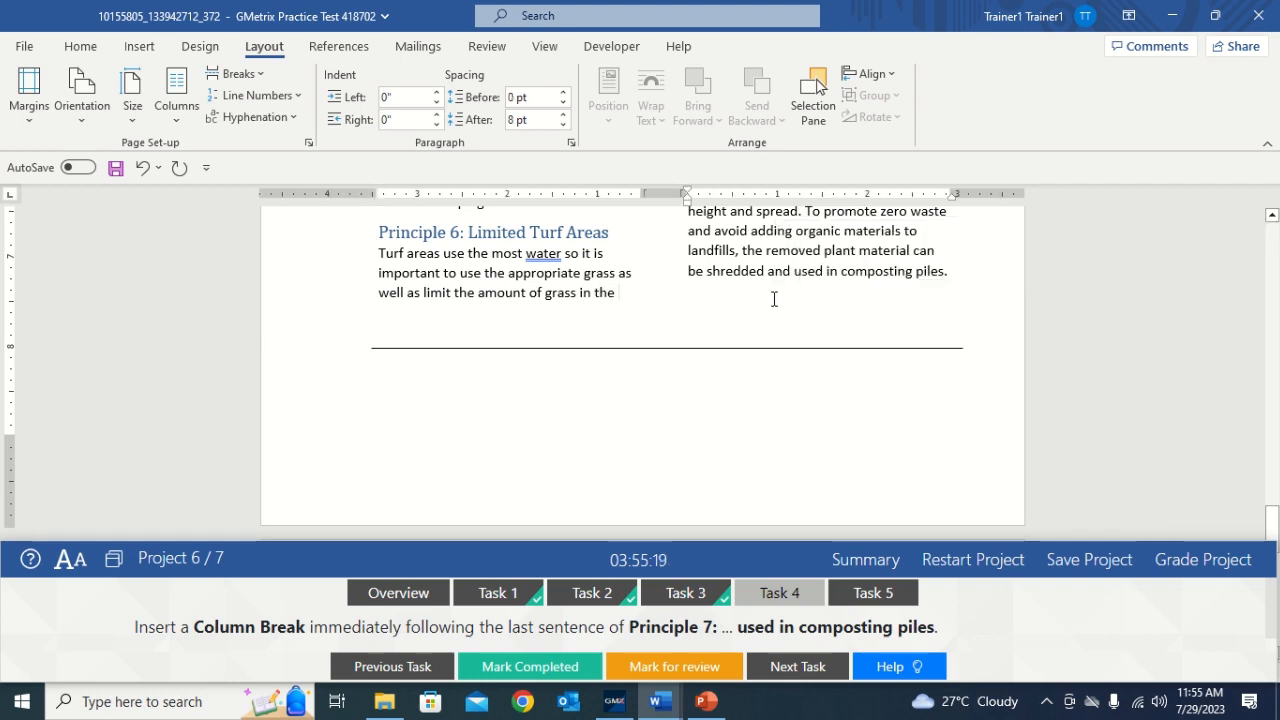
double_click(774, 299)
key(Right)
key(Return)
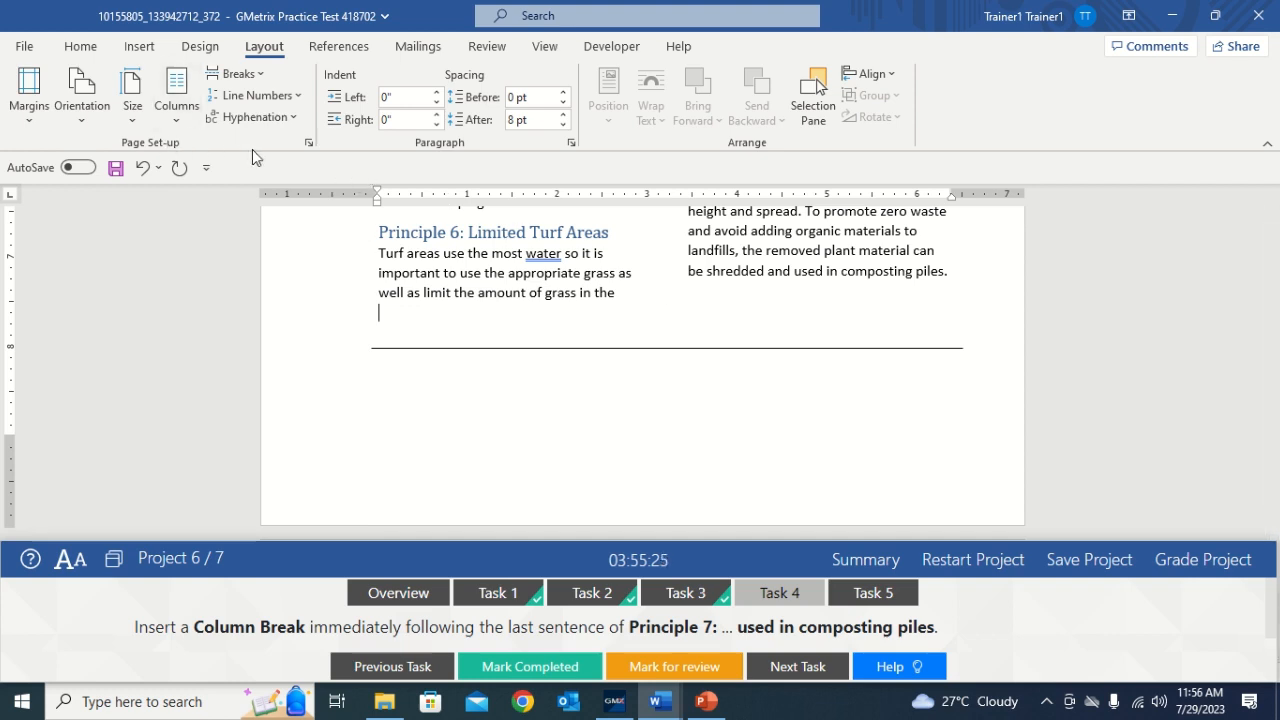
click(250, 80)
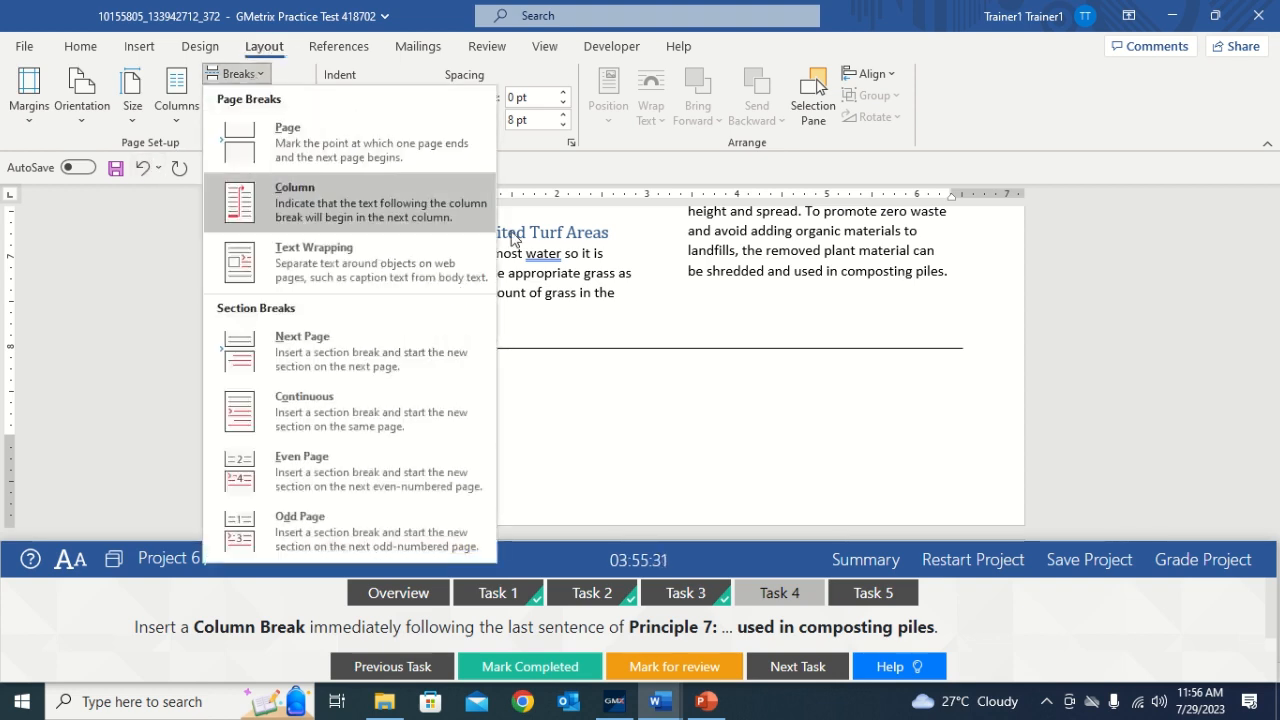
click(321, 215)
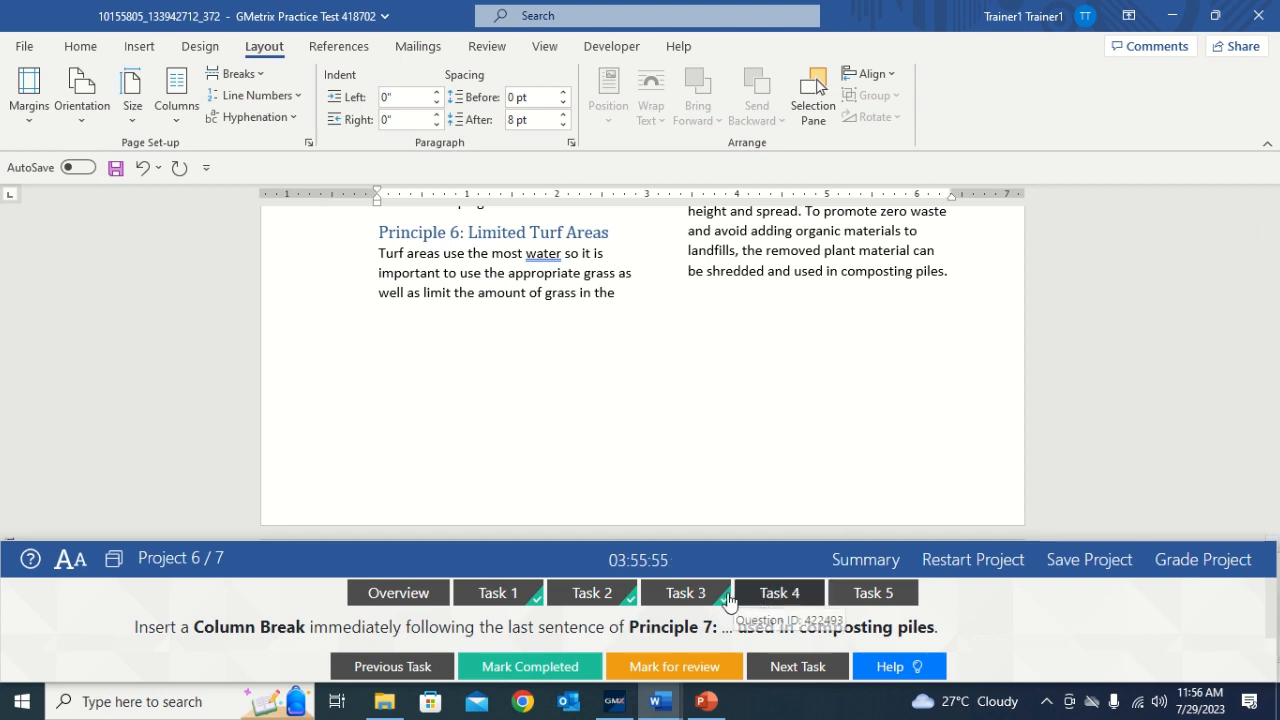
- Mark Task 4 completed and open the Task 5 instructions
click(507, 660)
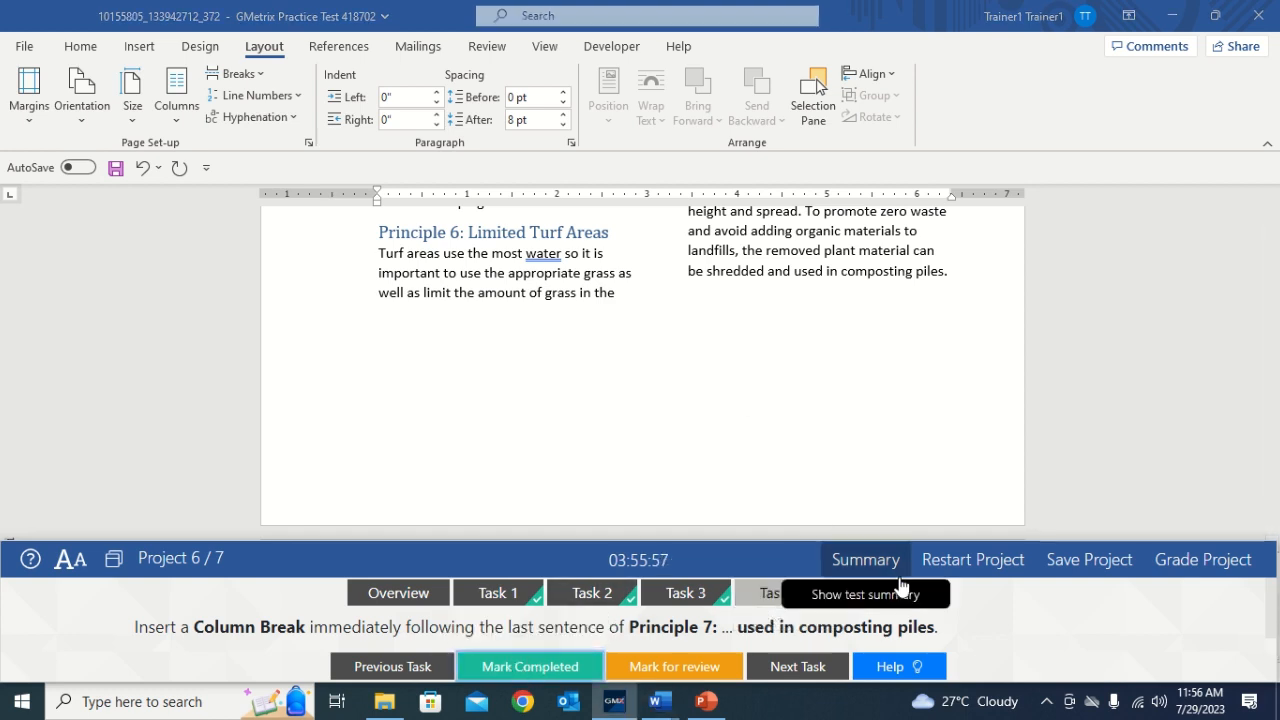
click(868, 594)
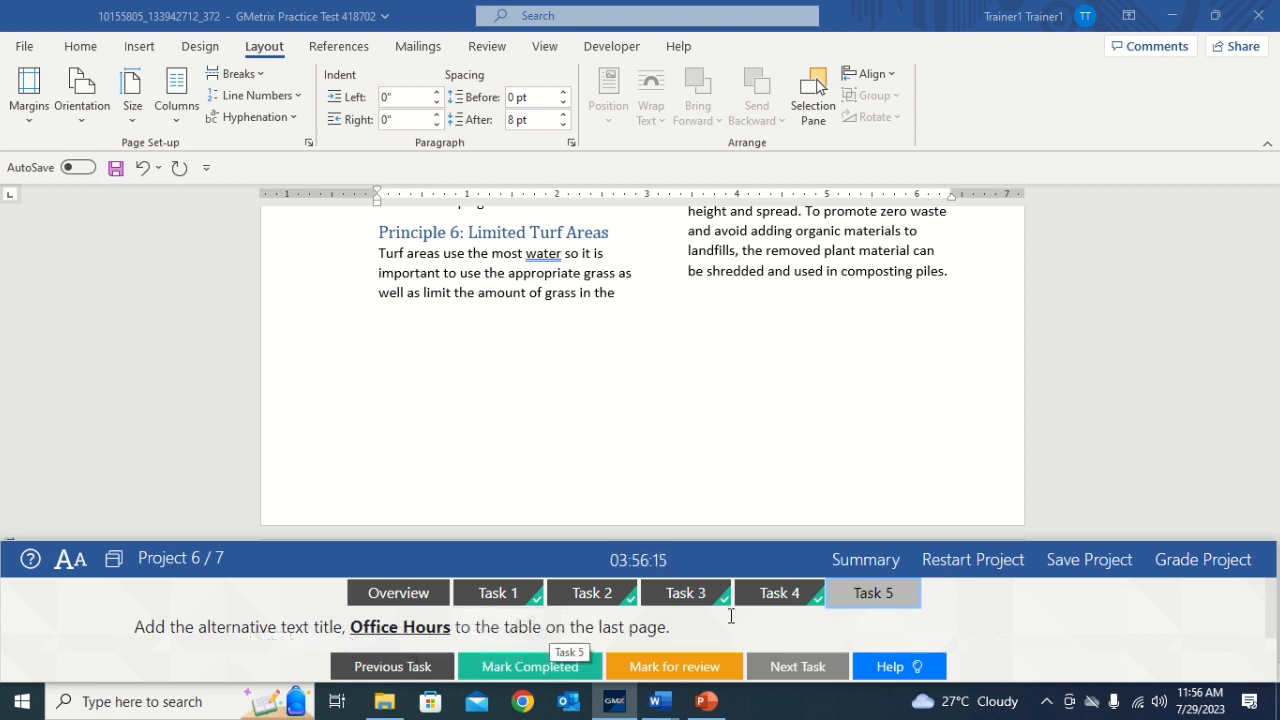
click(998, 381)
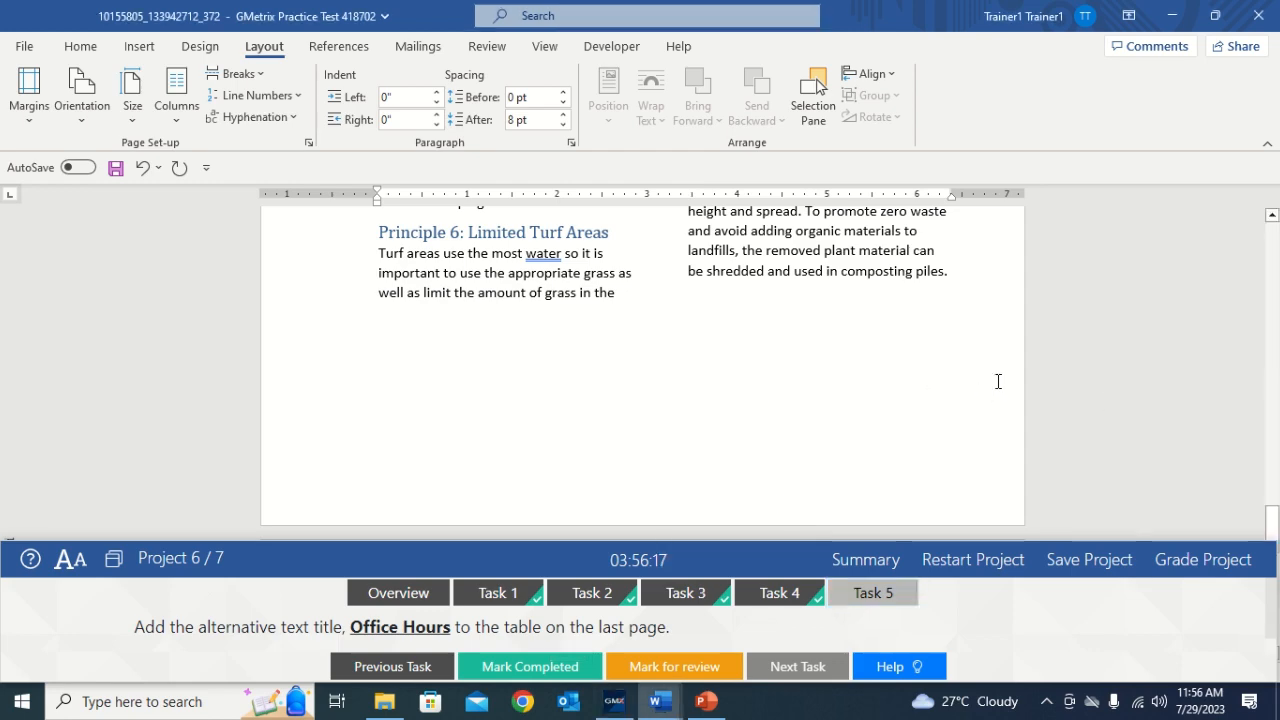
- Add the alternative text title Office Hours to the office hours table on the last page
drag(1272, 520, 1248, 562)
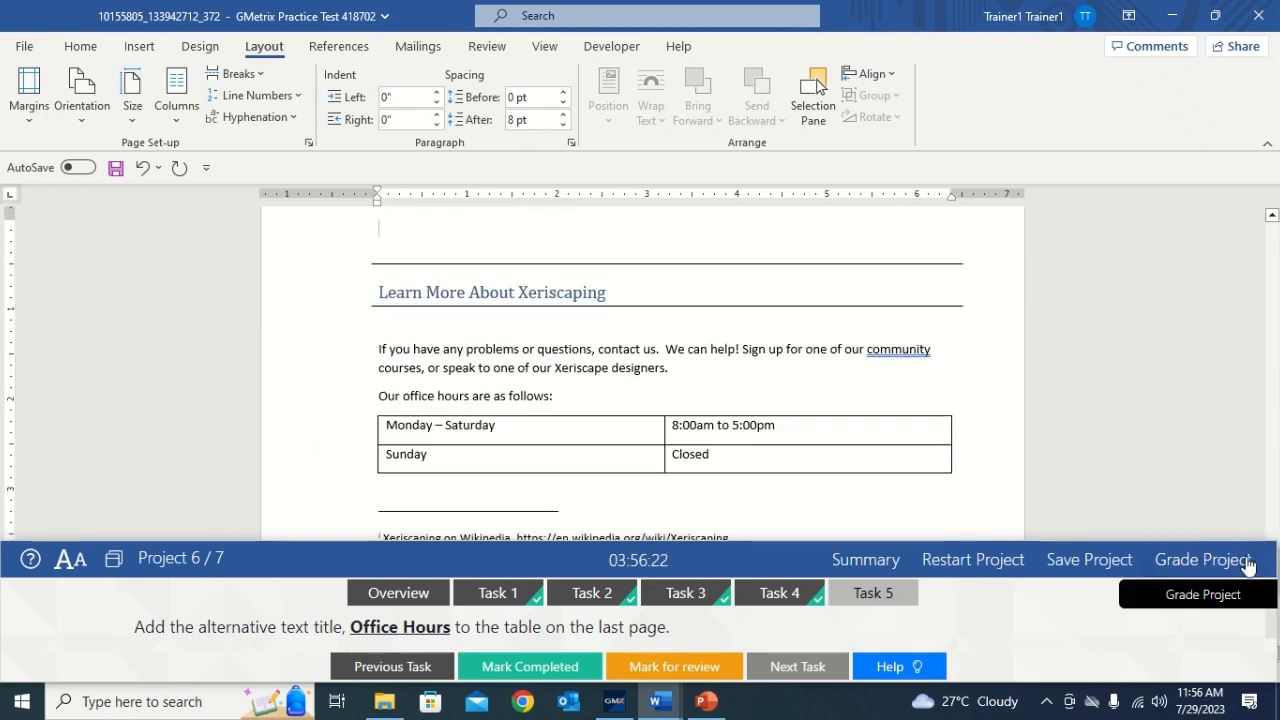
click(501, 424)
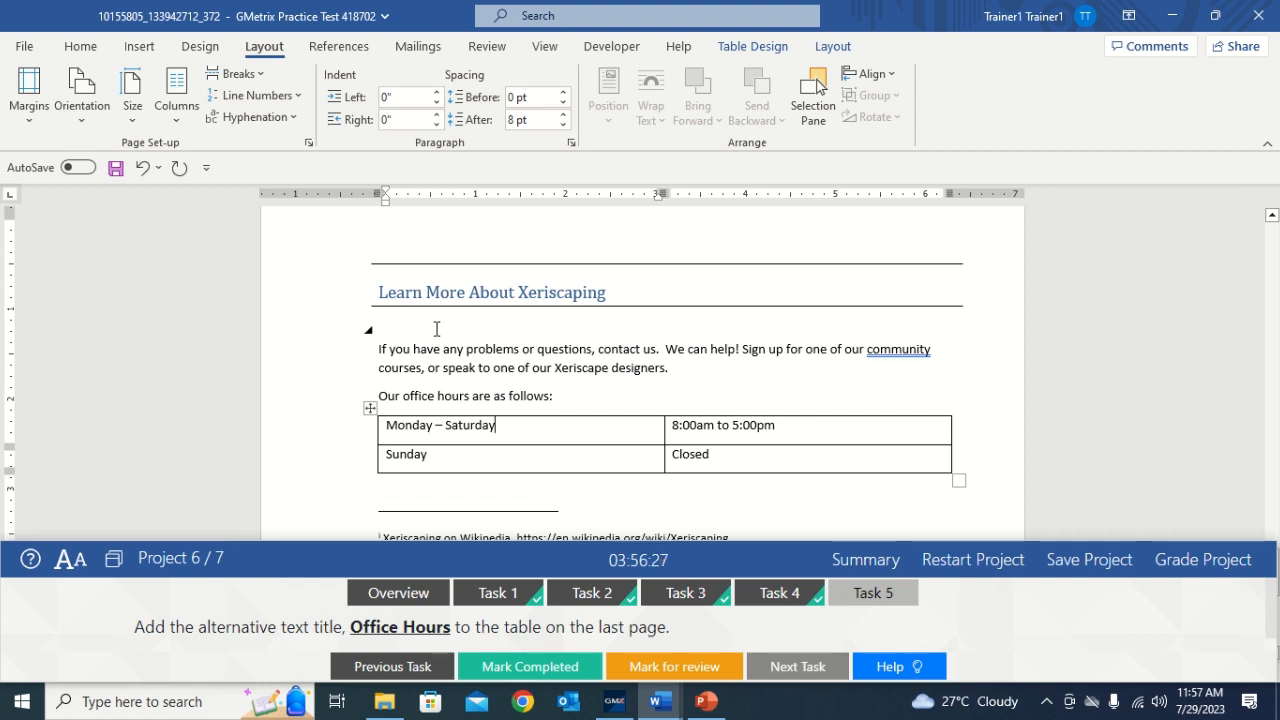
click(756, 47)
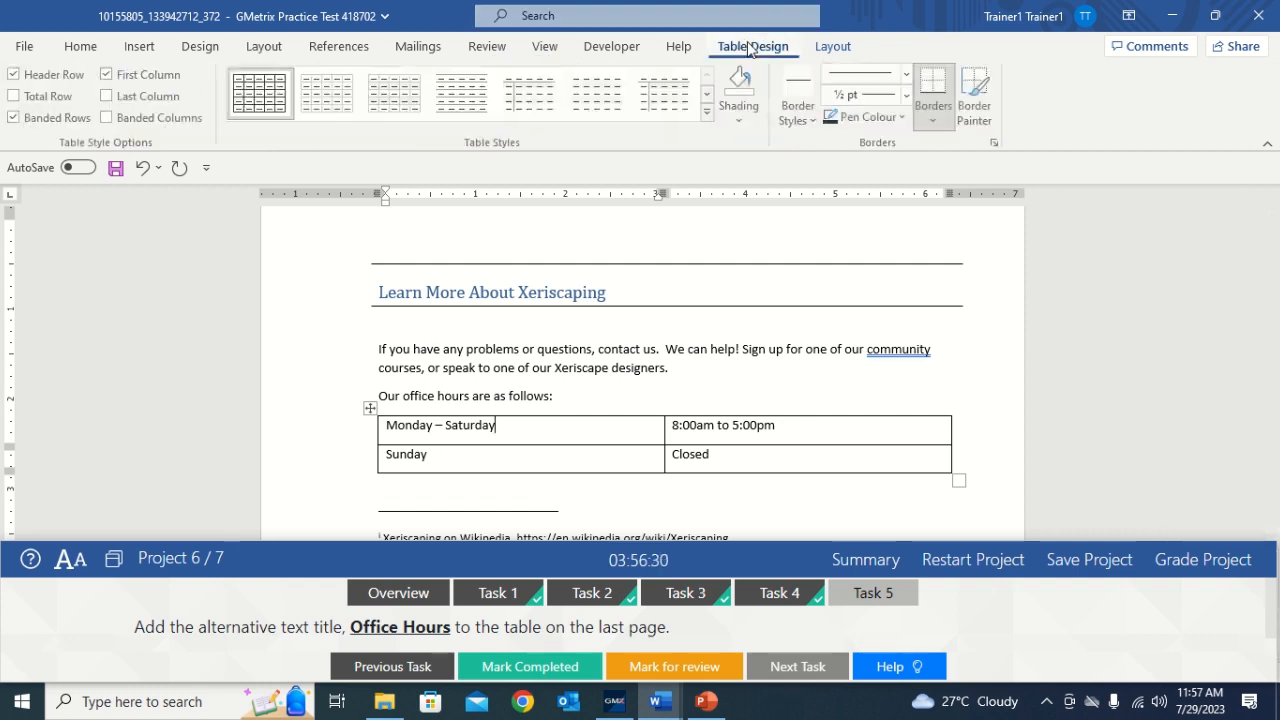
click(833, 47)
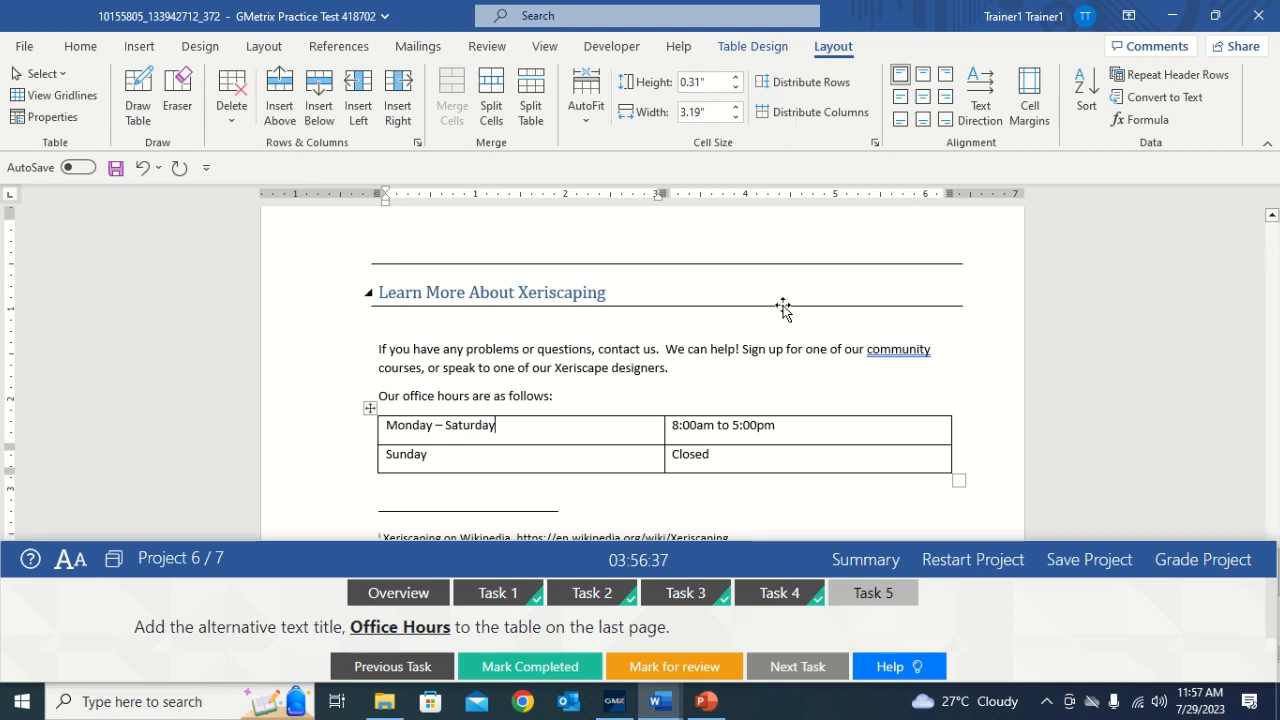
click(720, 378)
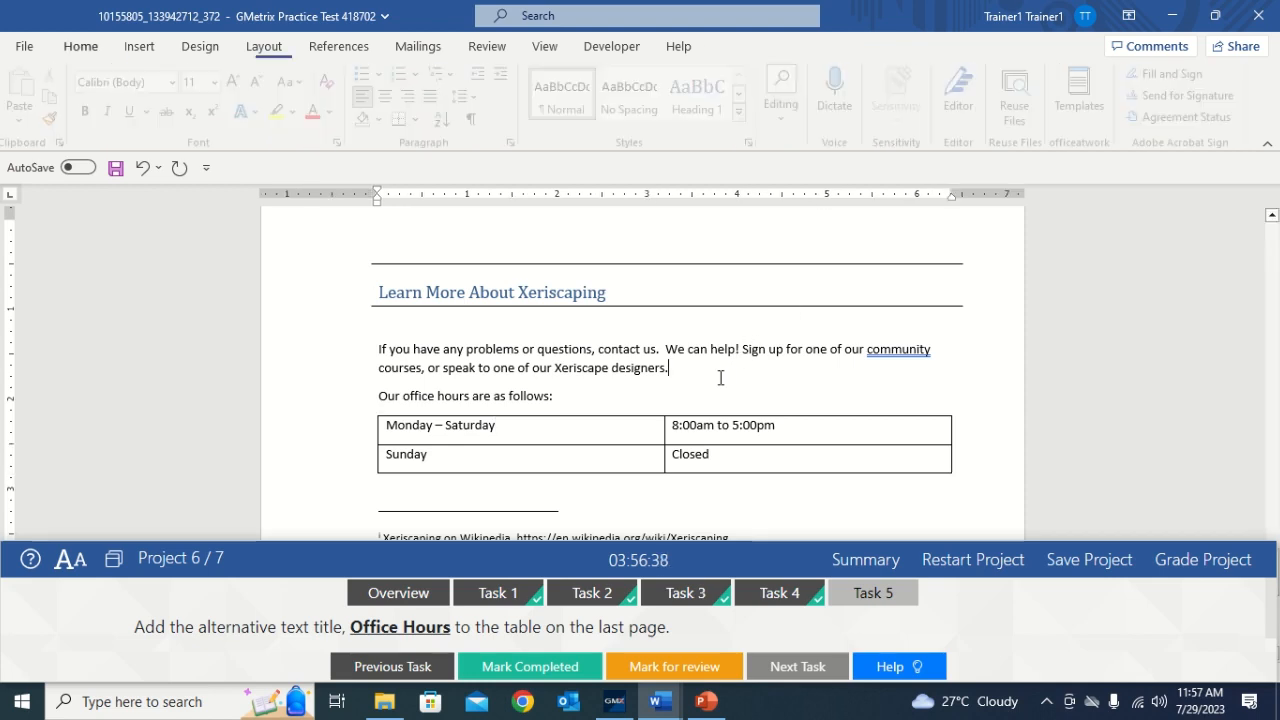
click(537, 430)
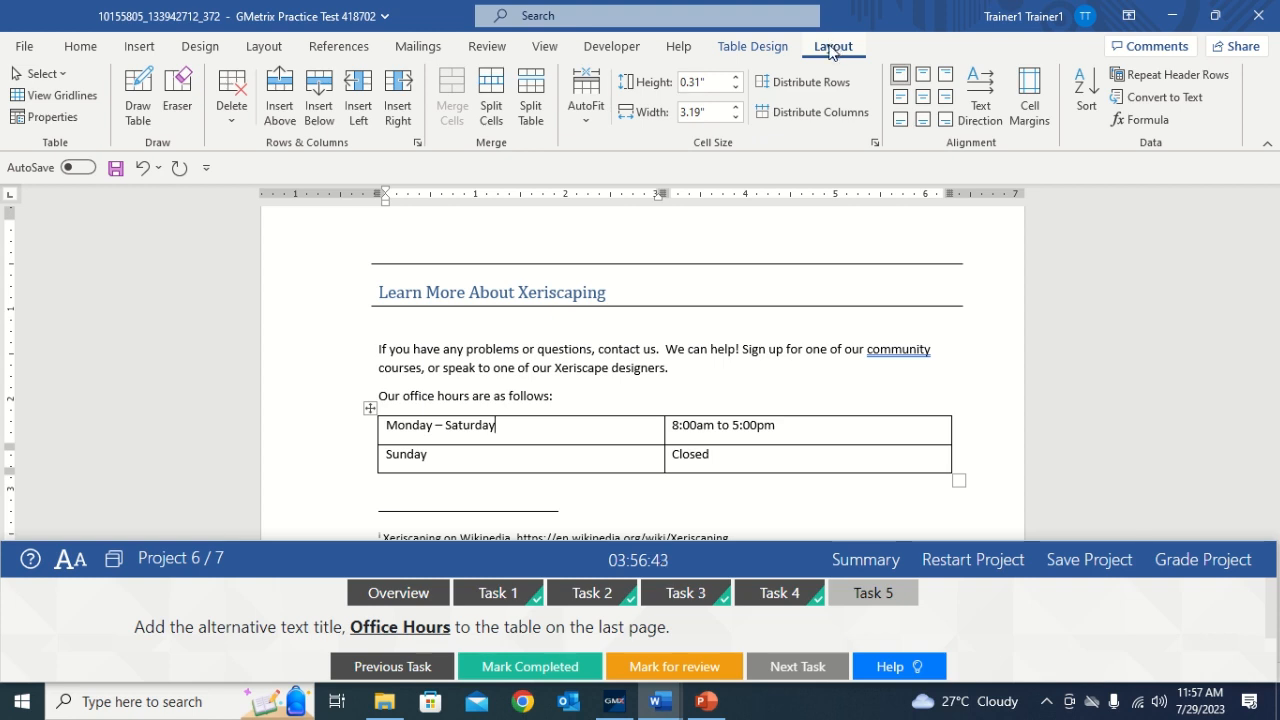
click(52, 120)
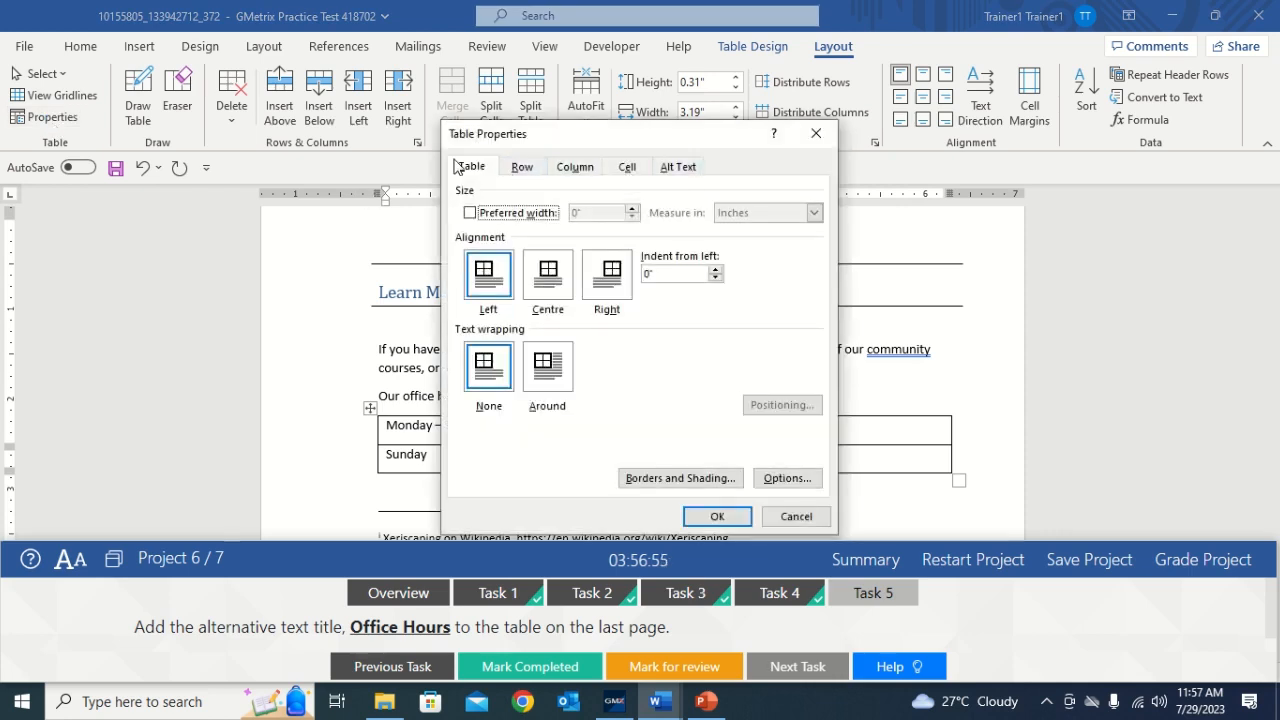
click(680, 172)
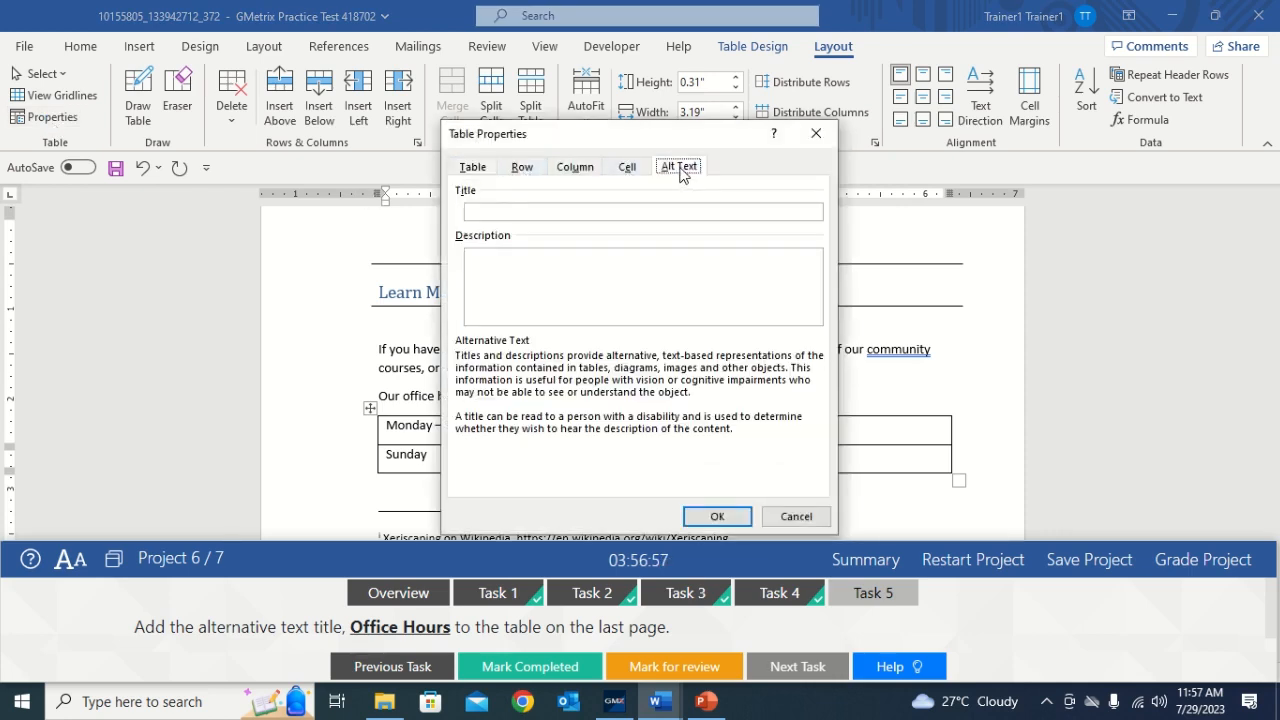
click(487, 212)
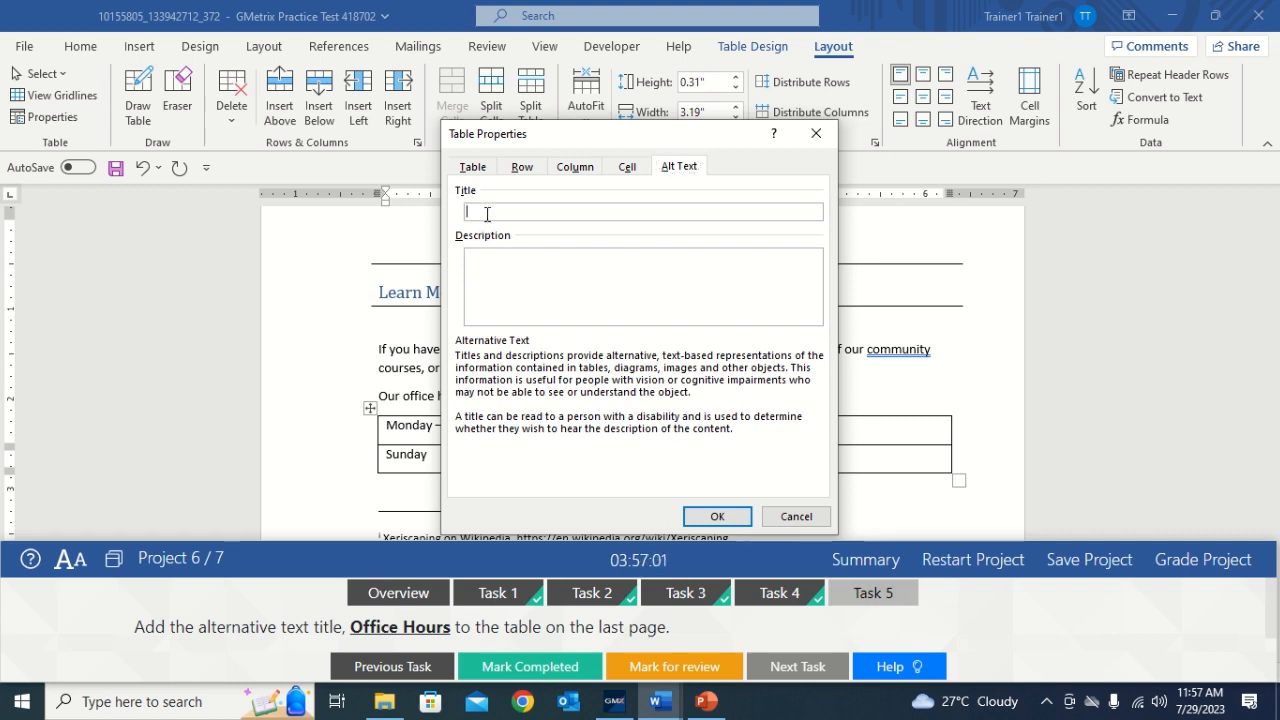
text(Office Hours)
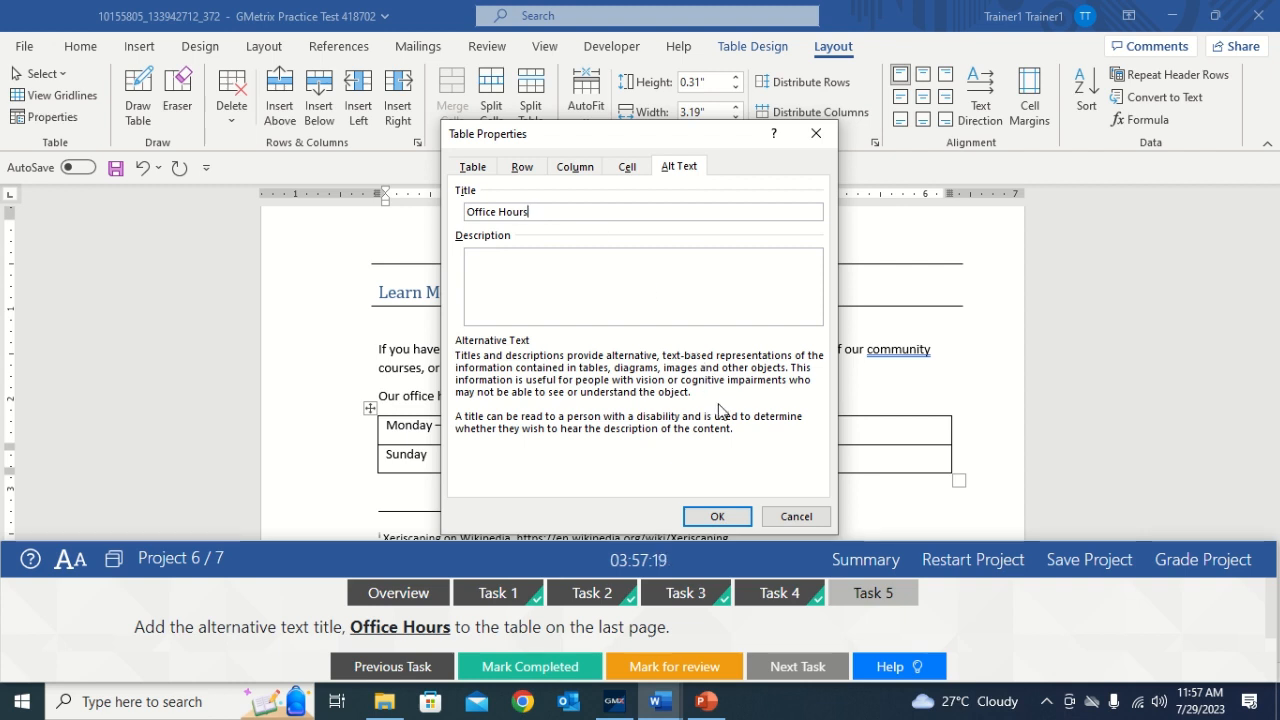
click(717, 517)
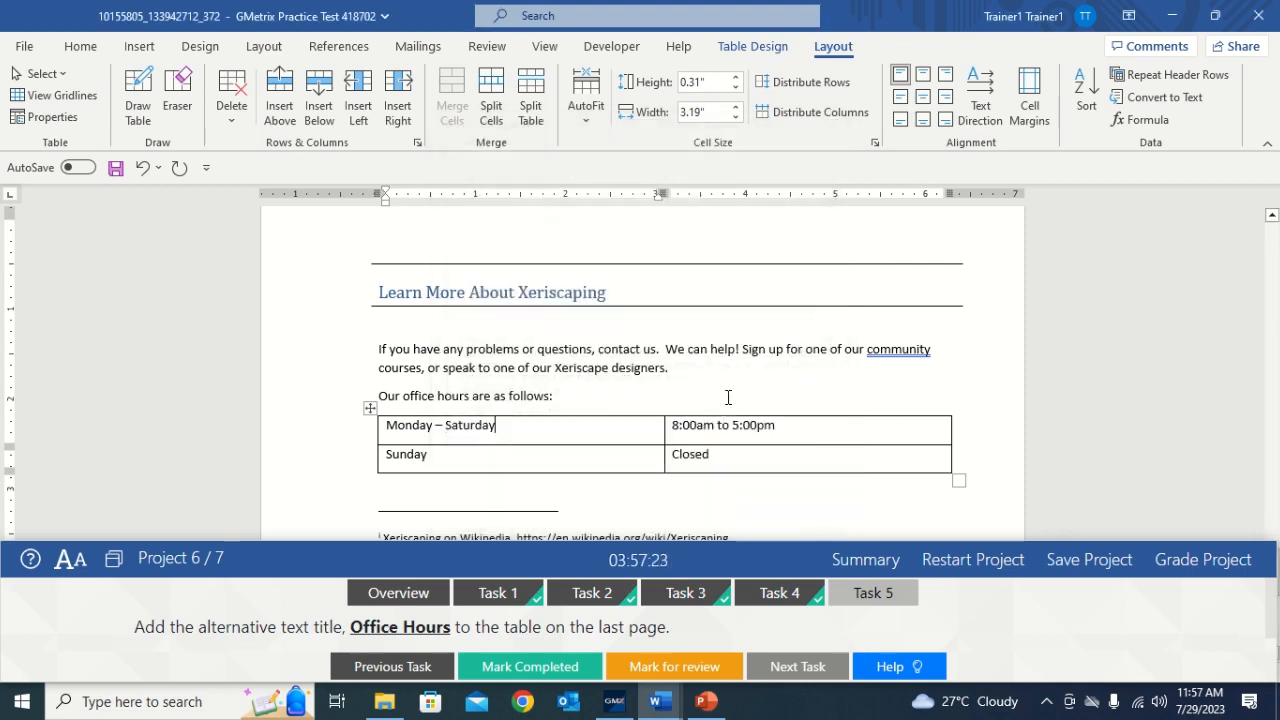
- Mark Task 5 completed and submit Project 6 for grading
click(728, 397)
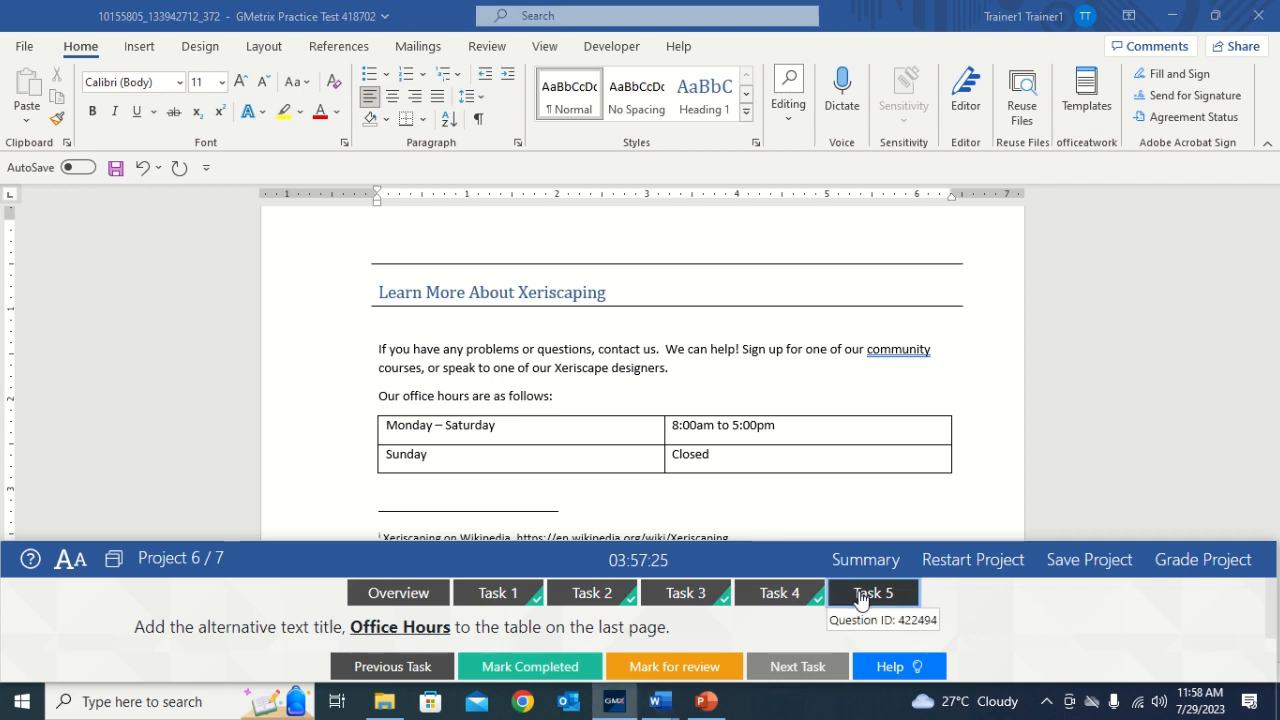
click(520, 667)
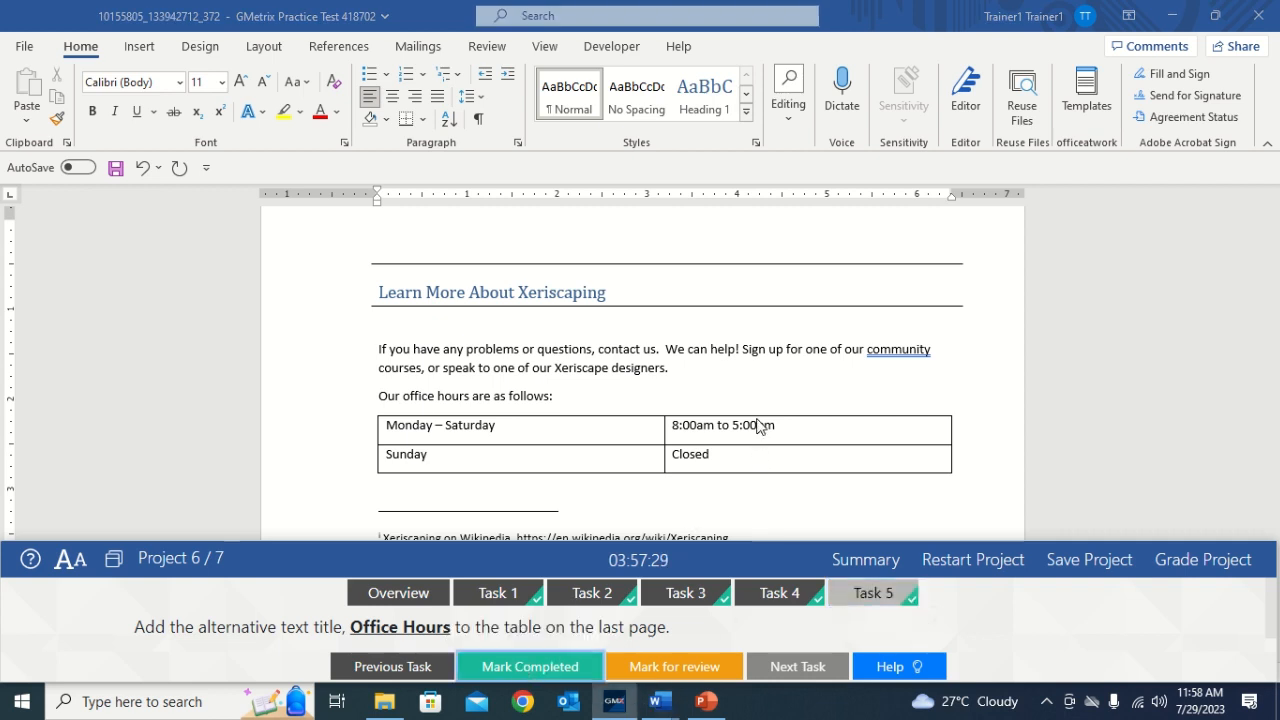
click(1188, 566)
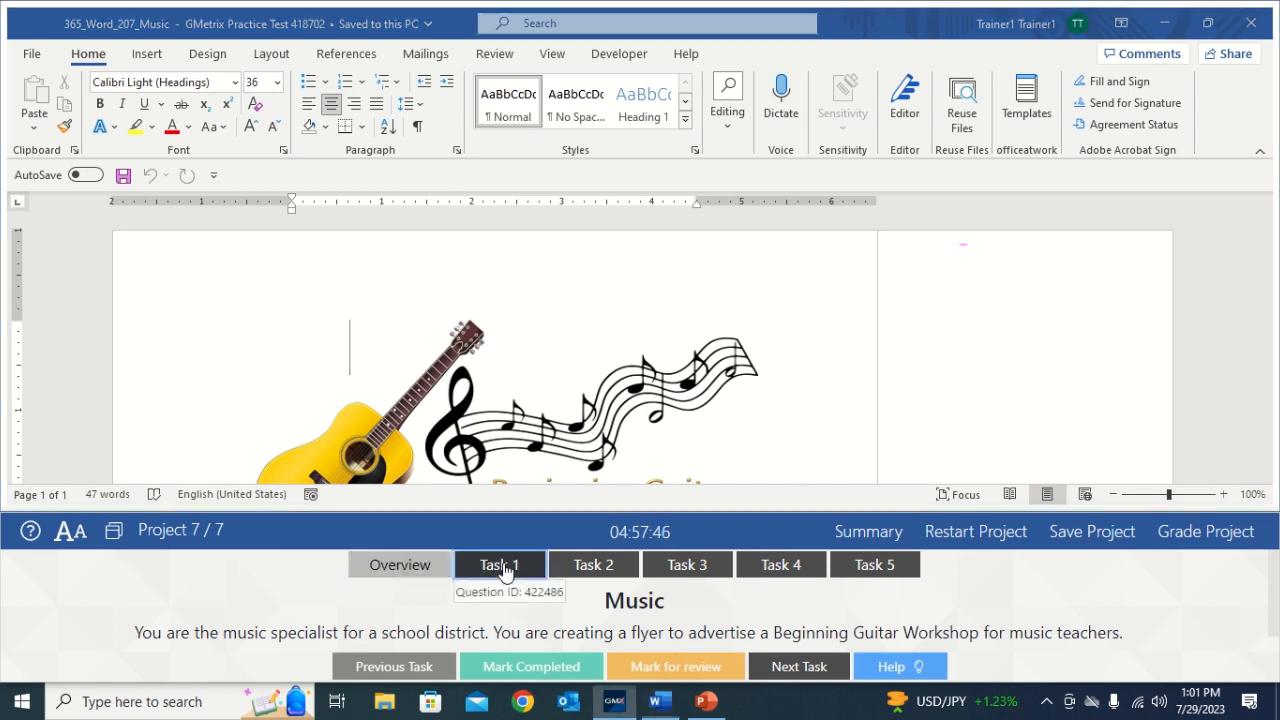
- Open the Task 1 instructions and decrease the list level of the four bulleted items from Date to Cost
click(500, 564)
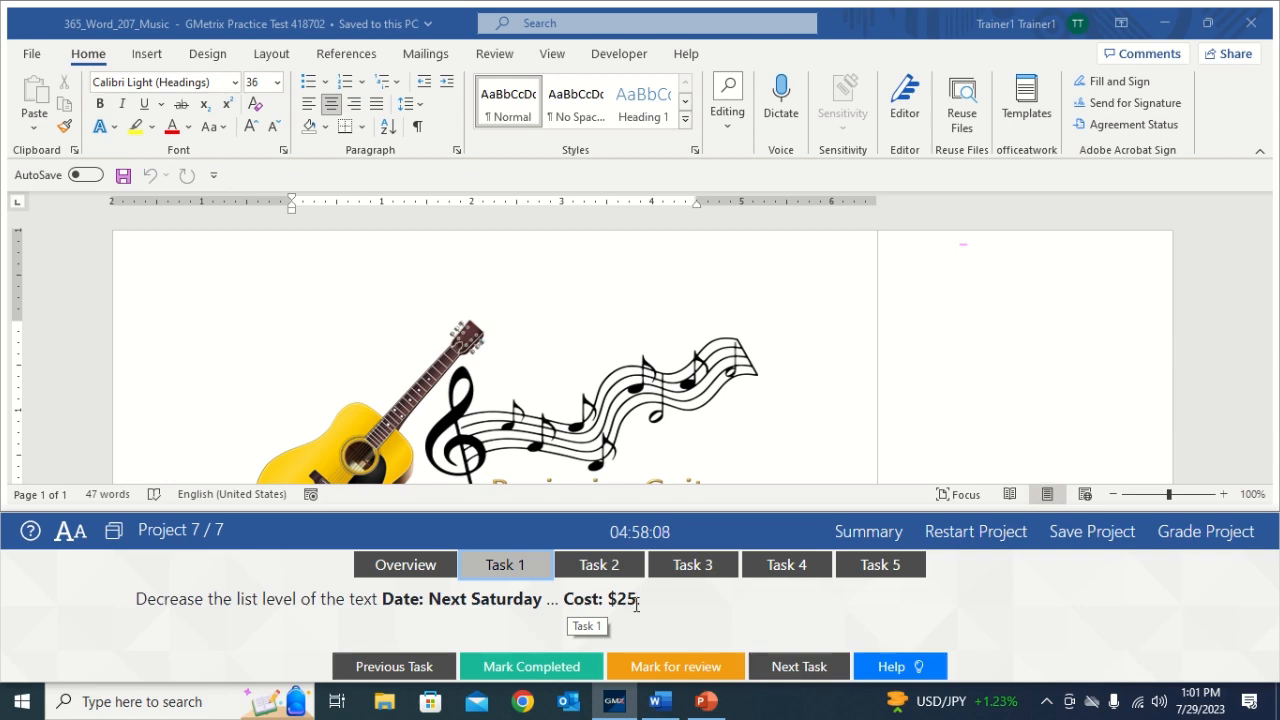
click(568, 333)
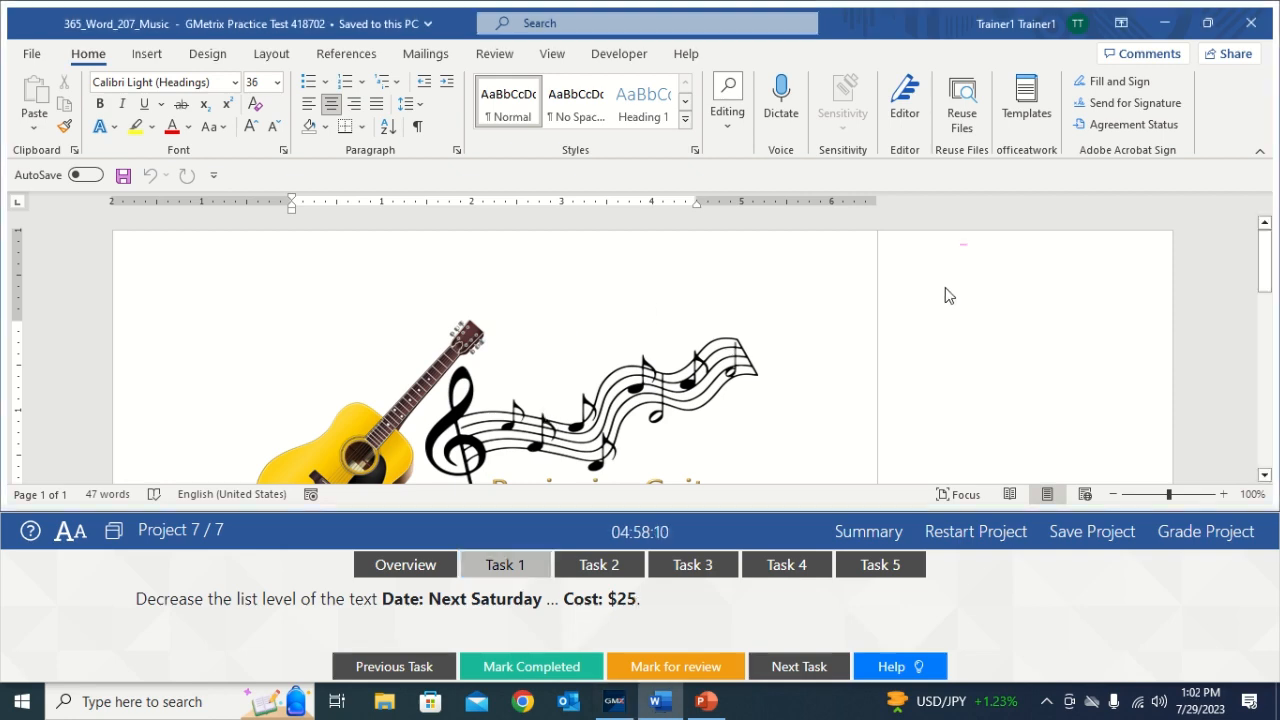
scroll(1265, 262, down, 5)
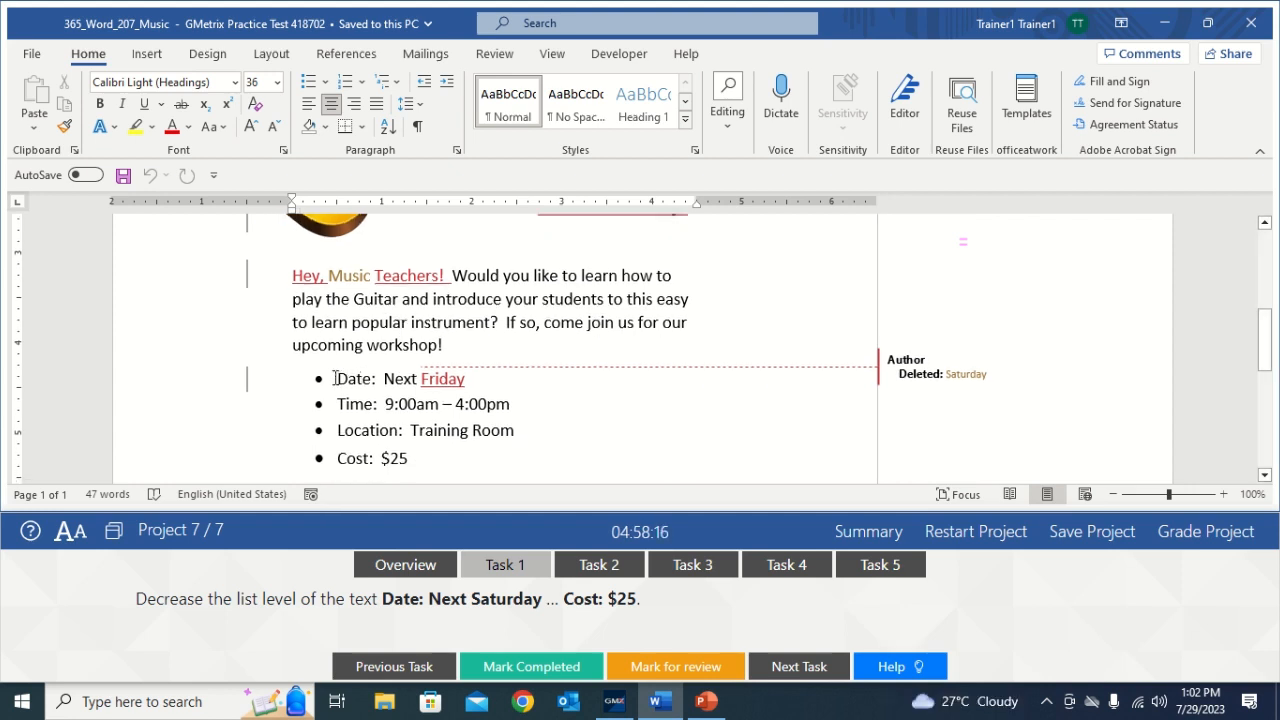
click(318, 378)
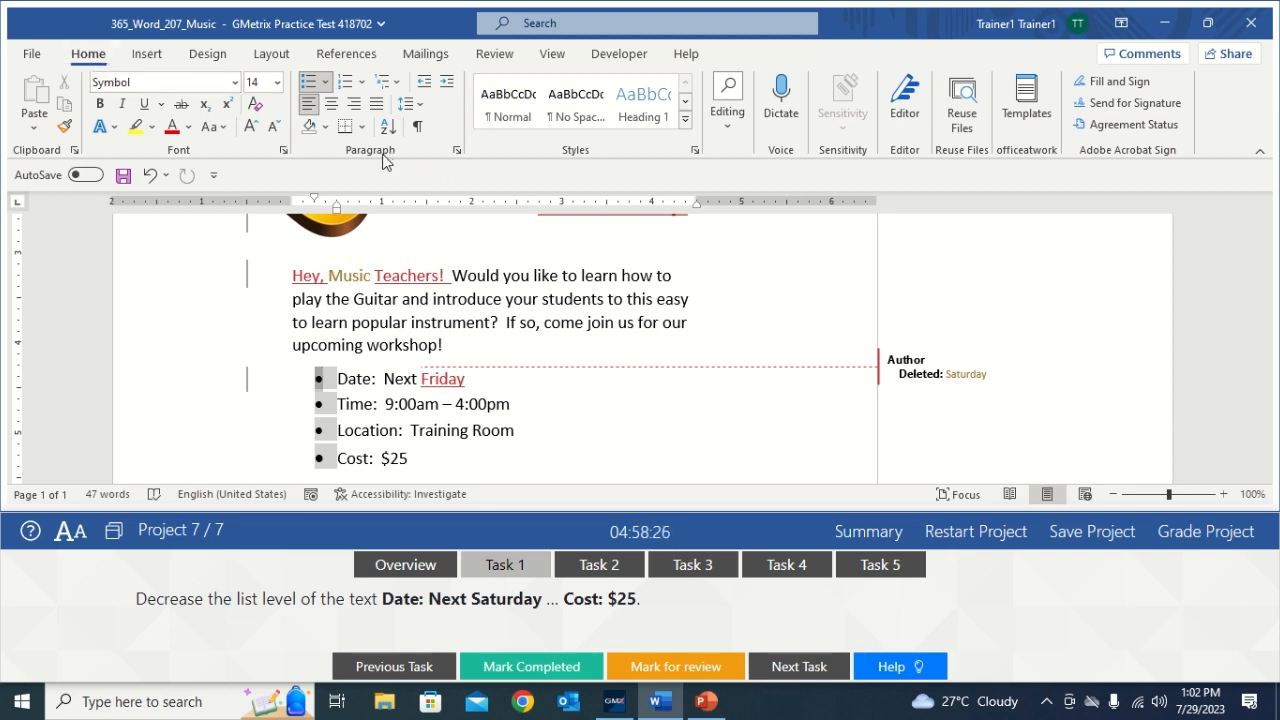
click(424, 83)
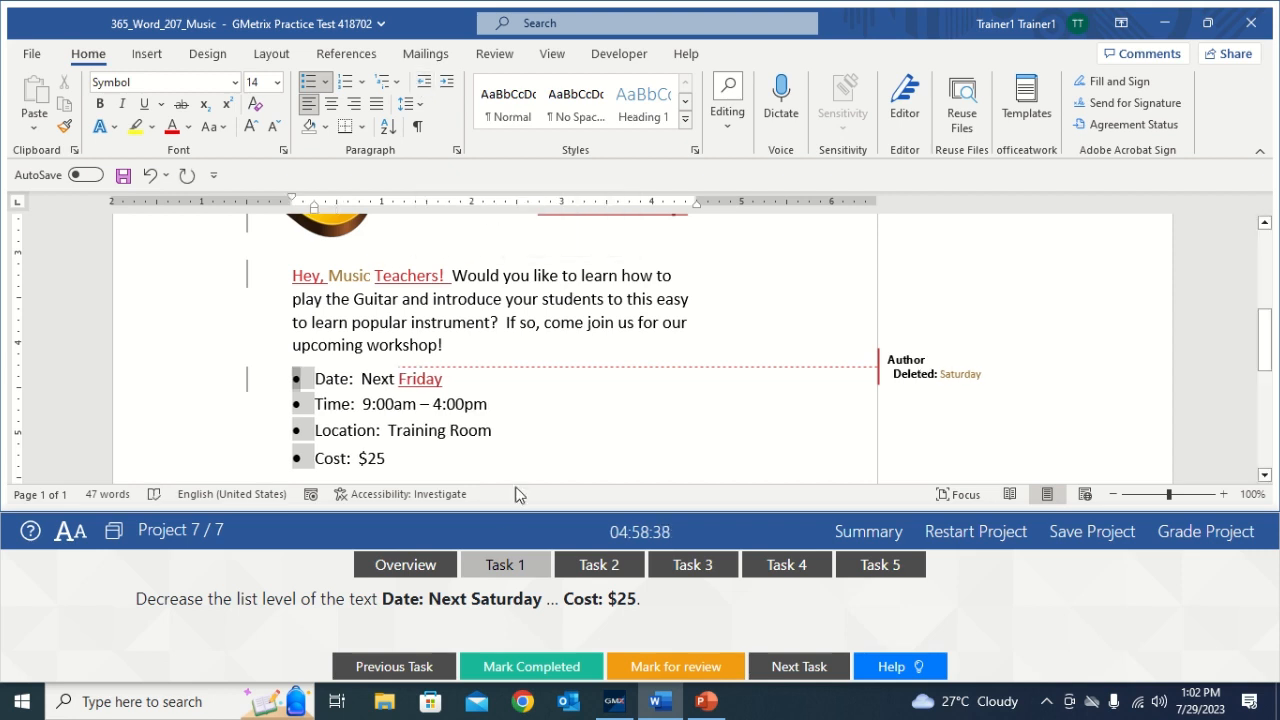
- Mark Task 1 completed and open the Task 2 instructions
click(506, 668)
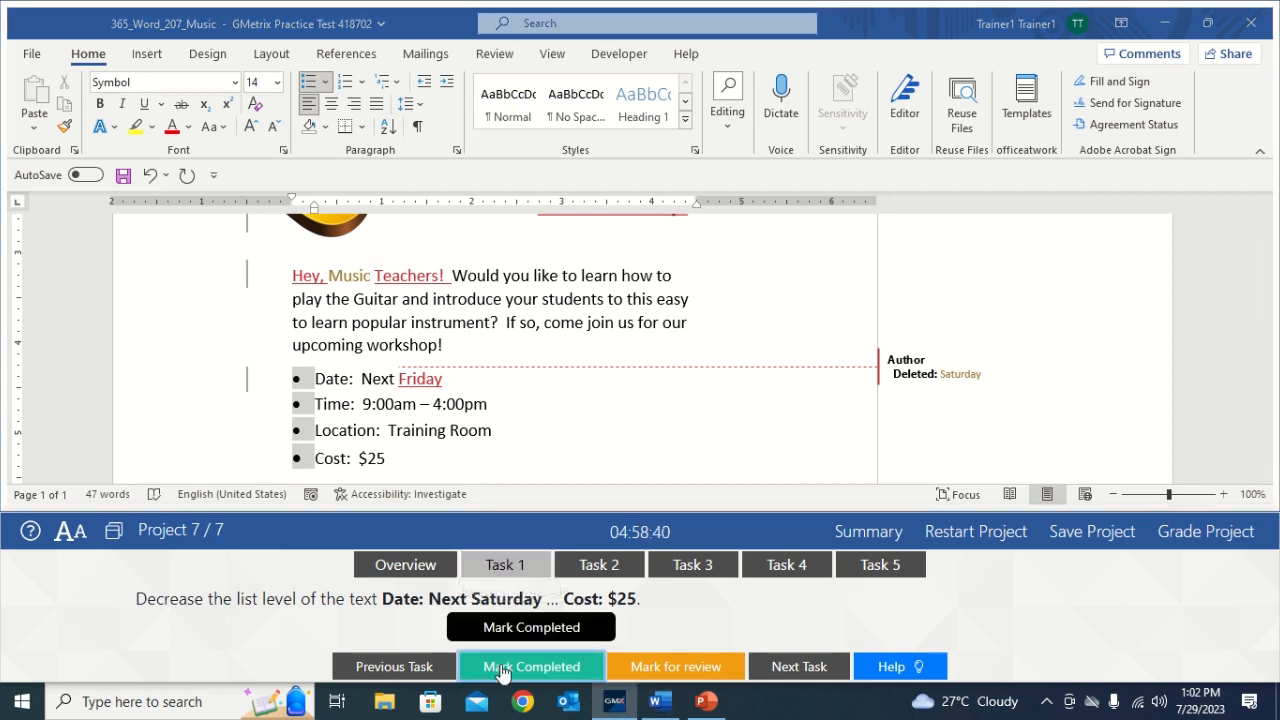
click(620, 566)
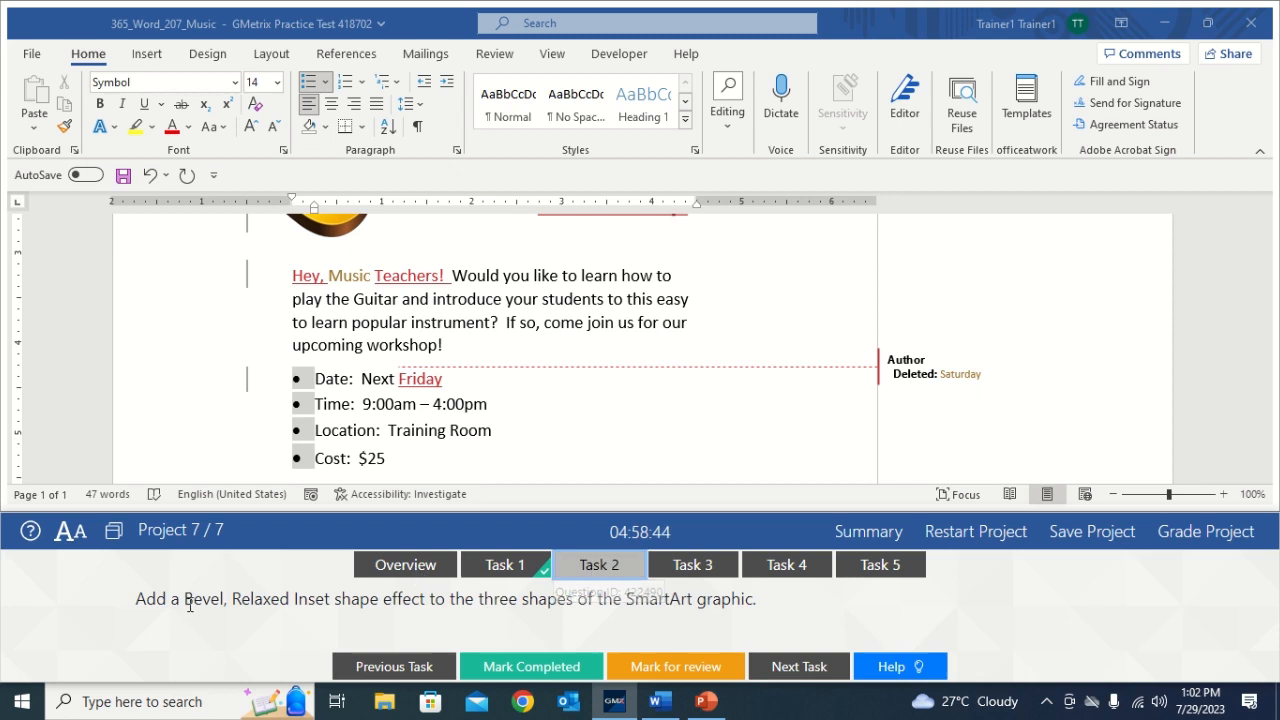
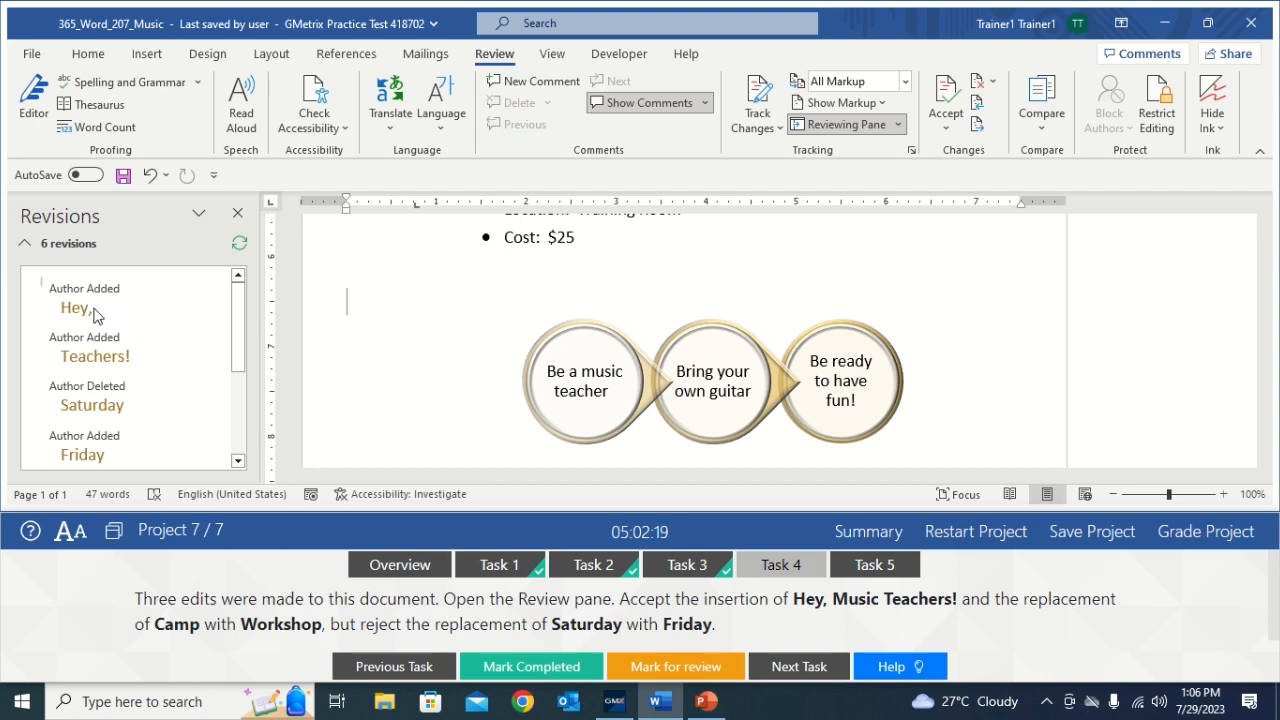
- Accept the tracked insertions of "Hey," and "Teachers!" in the flyer's opening paragraph
click(95, 312)
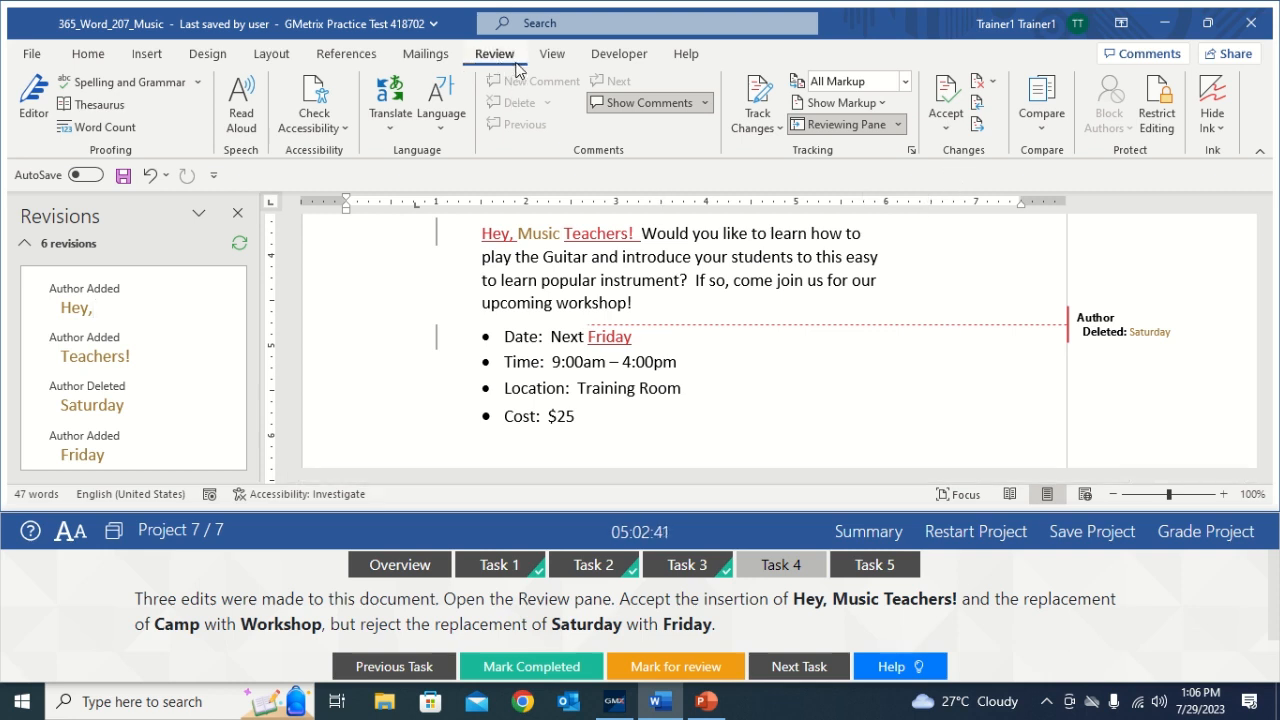
click(947, 128)
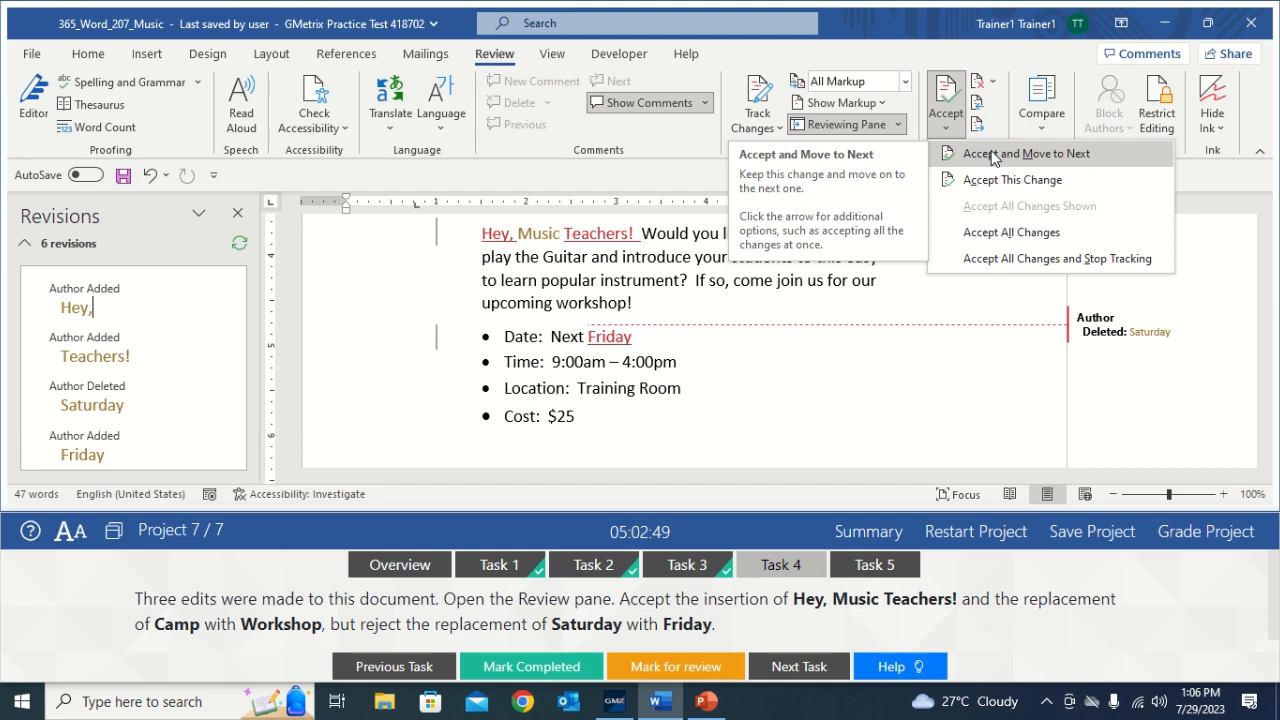
click(991, 153)
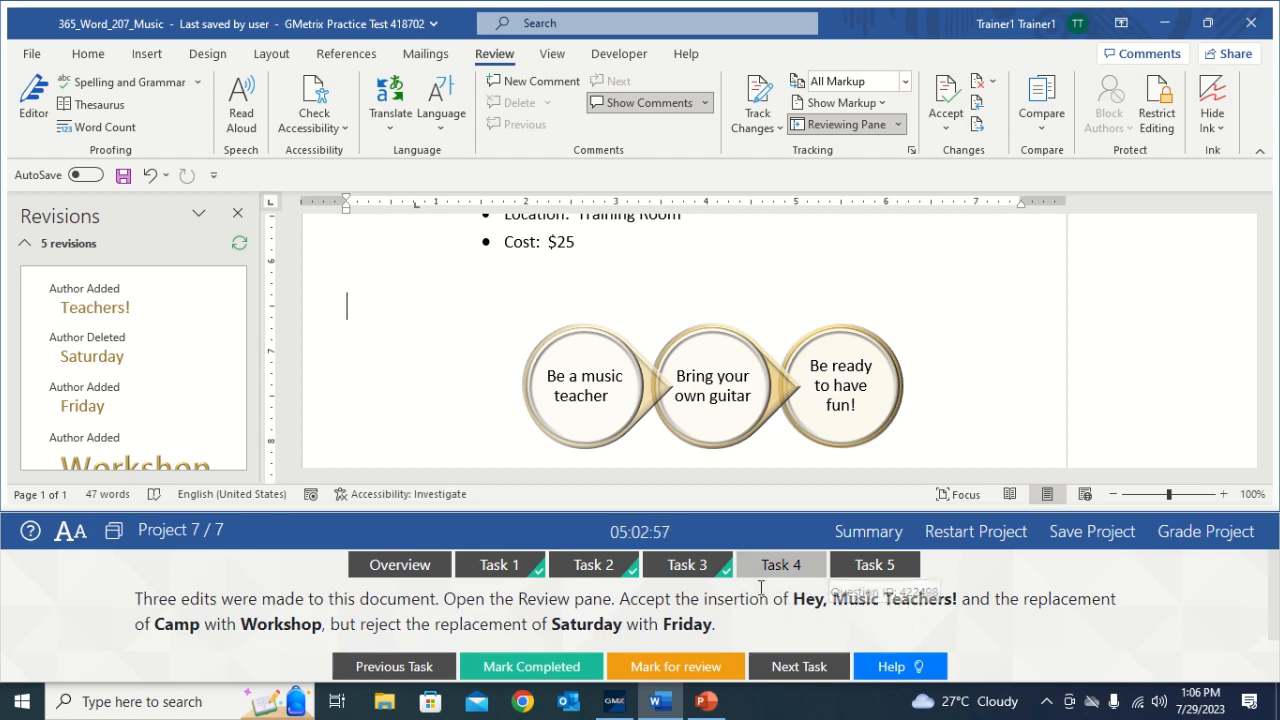
click(137, 308)
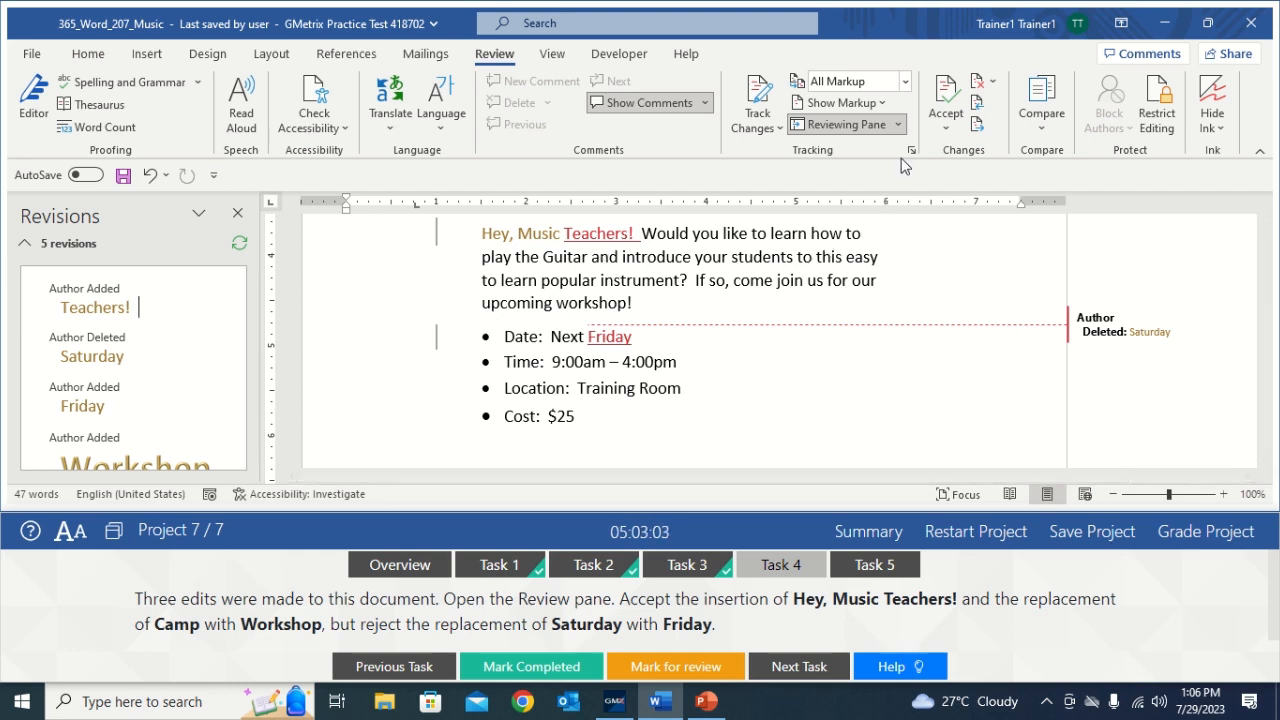
click(955, 132)
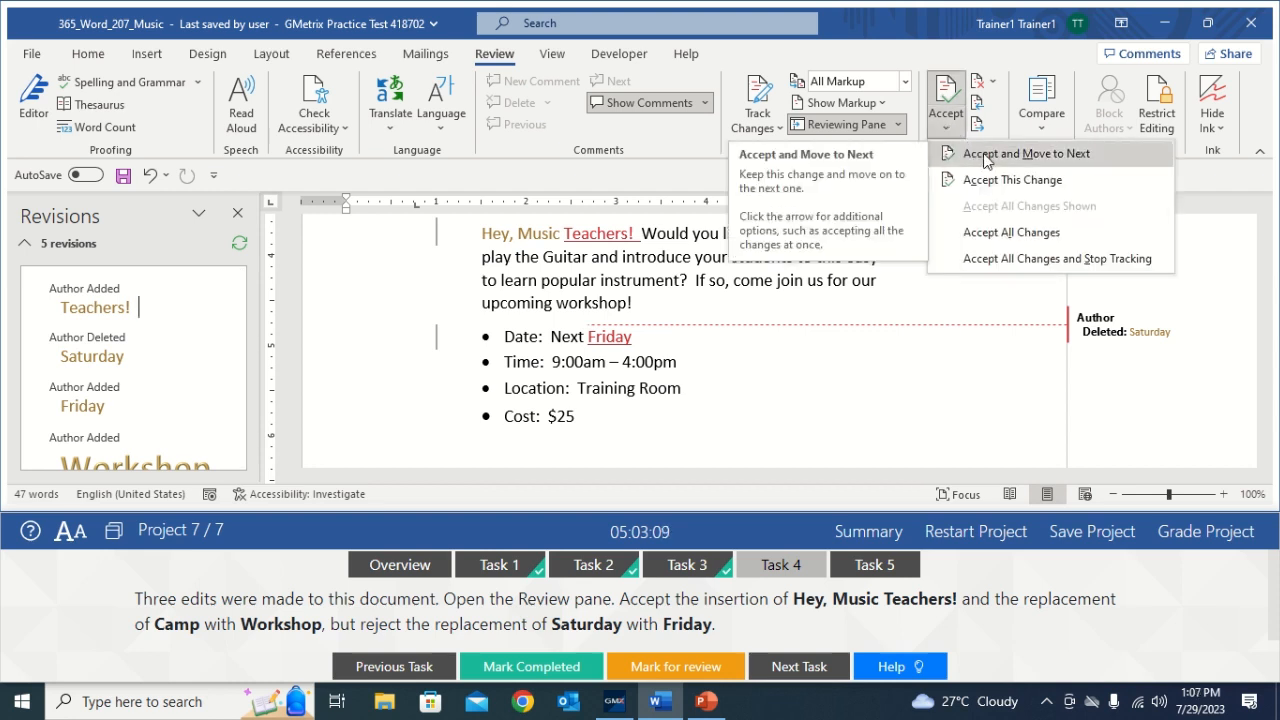
click(985, 155)
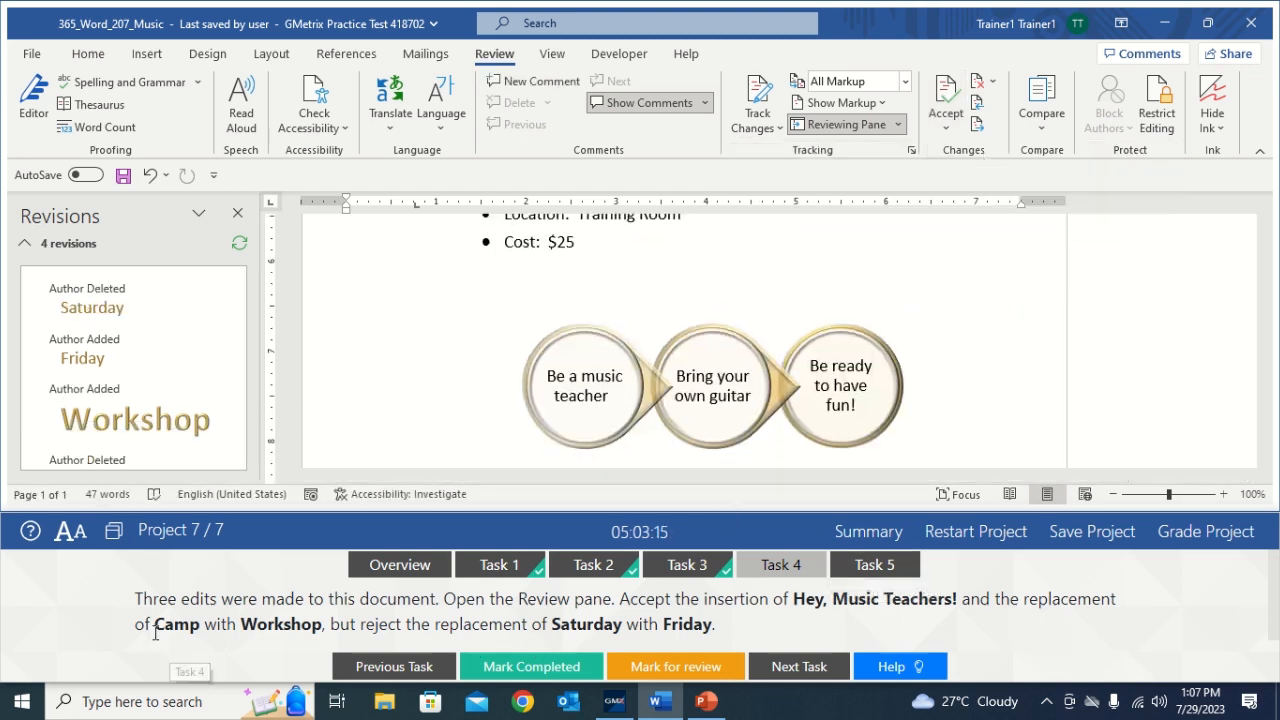
- Accept the tracked replacement of Camp with Workshop in the flyer title, covering both the insertion and the deletion
click(135, 410)
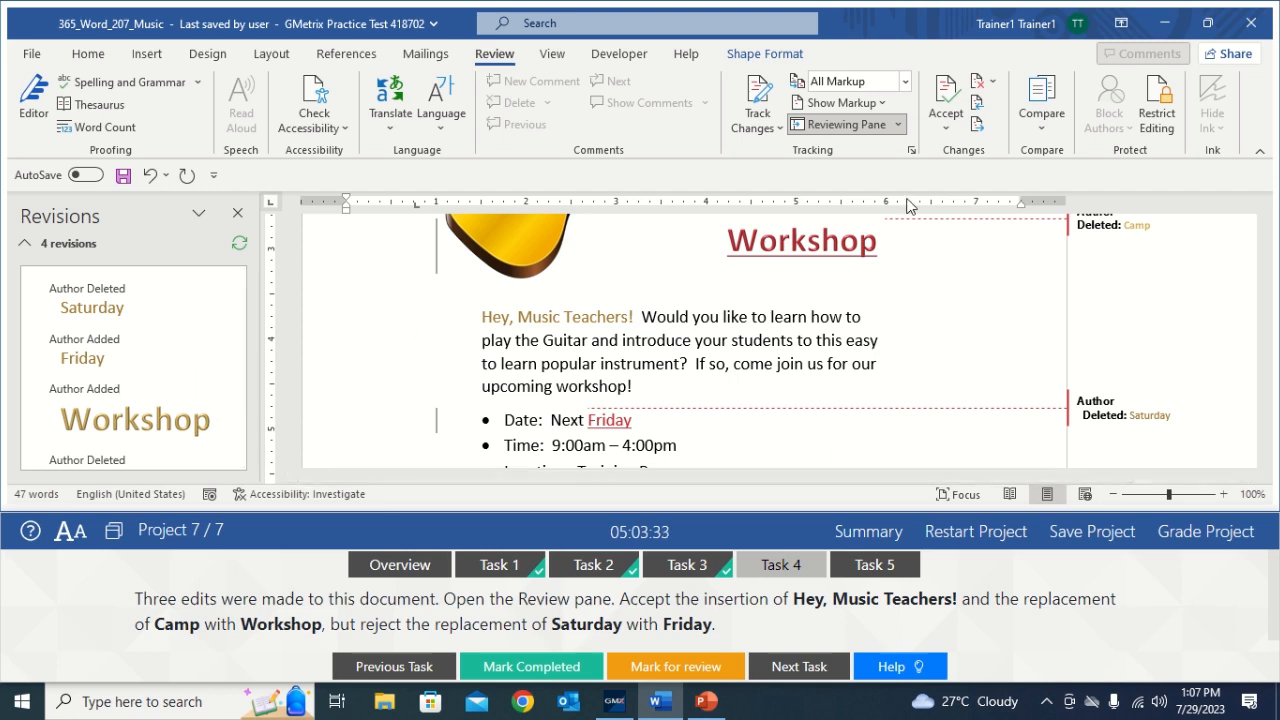
click(943, 130)
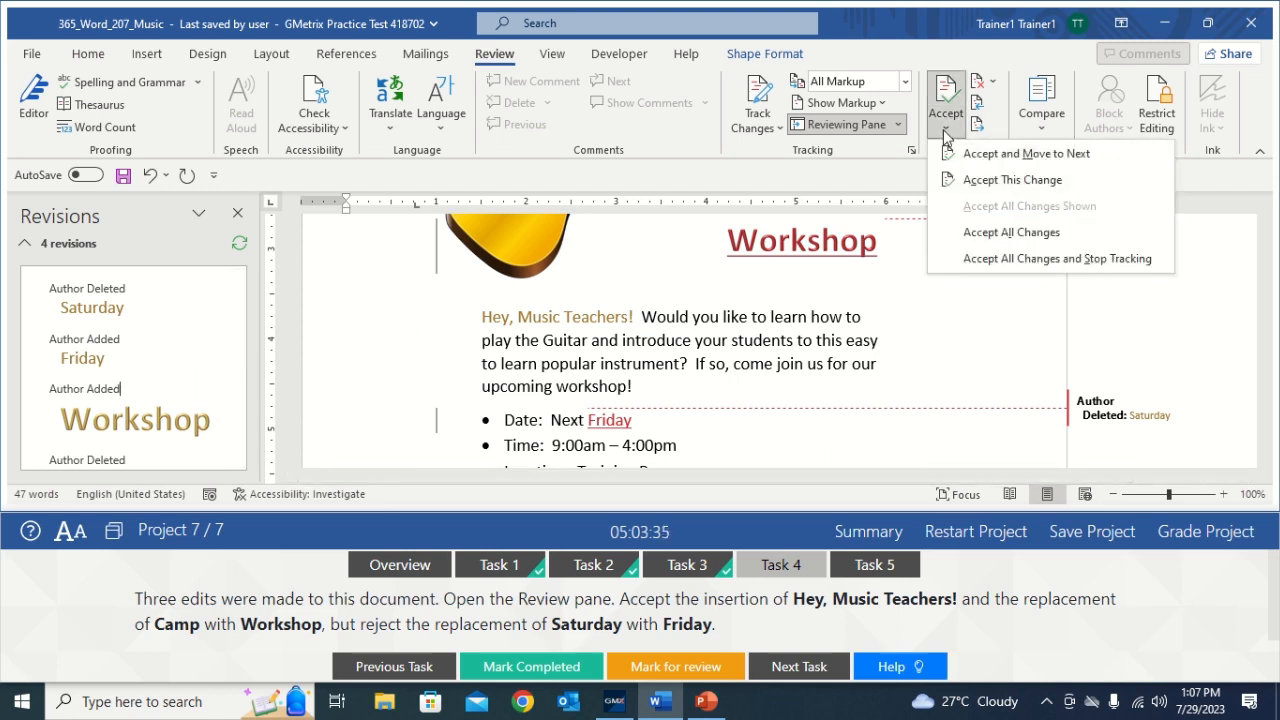
click(1006, 155)
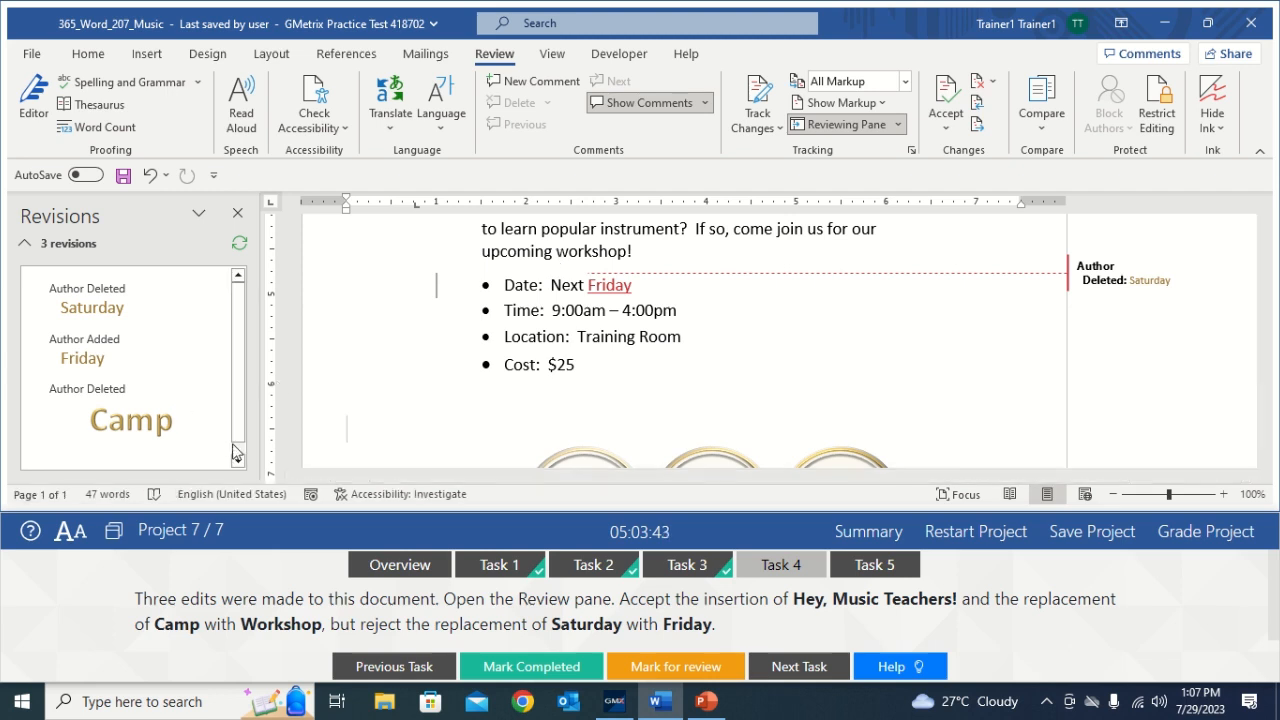
click(137, 396)
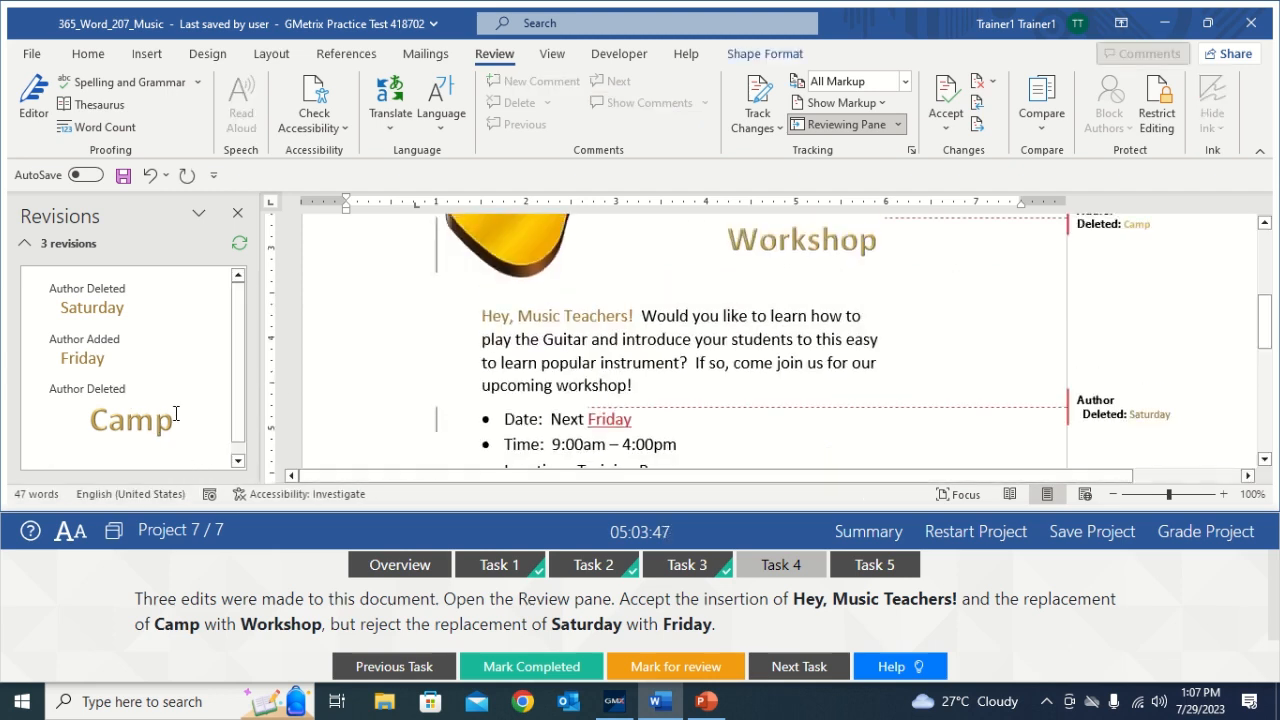
click(946, 128)
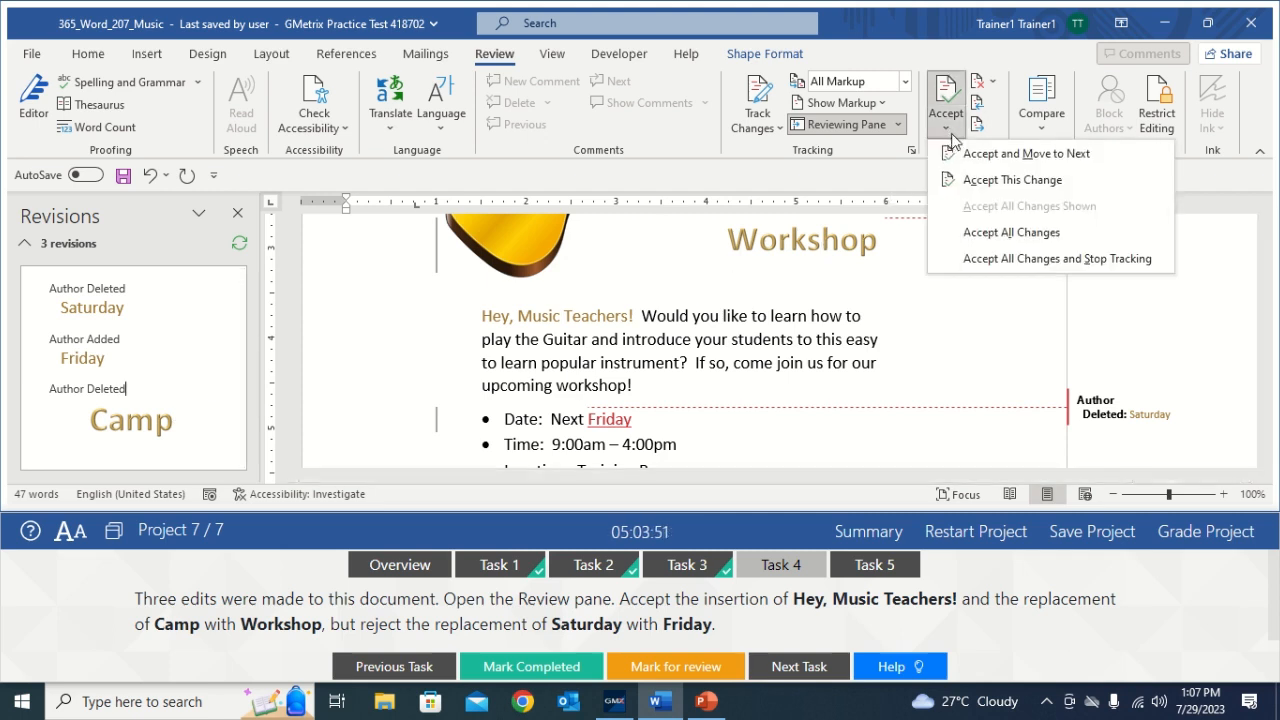
click(1024, 155)
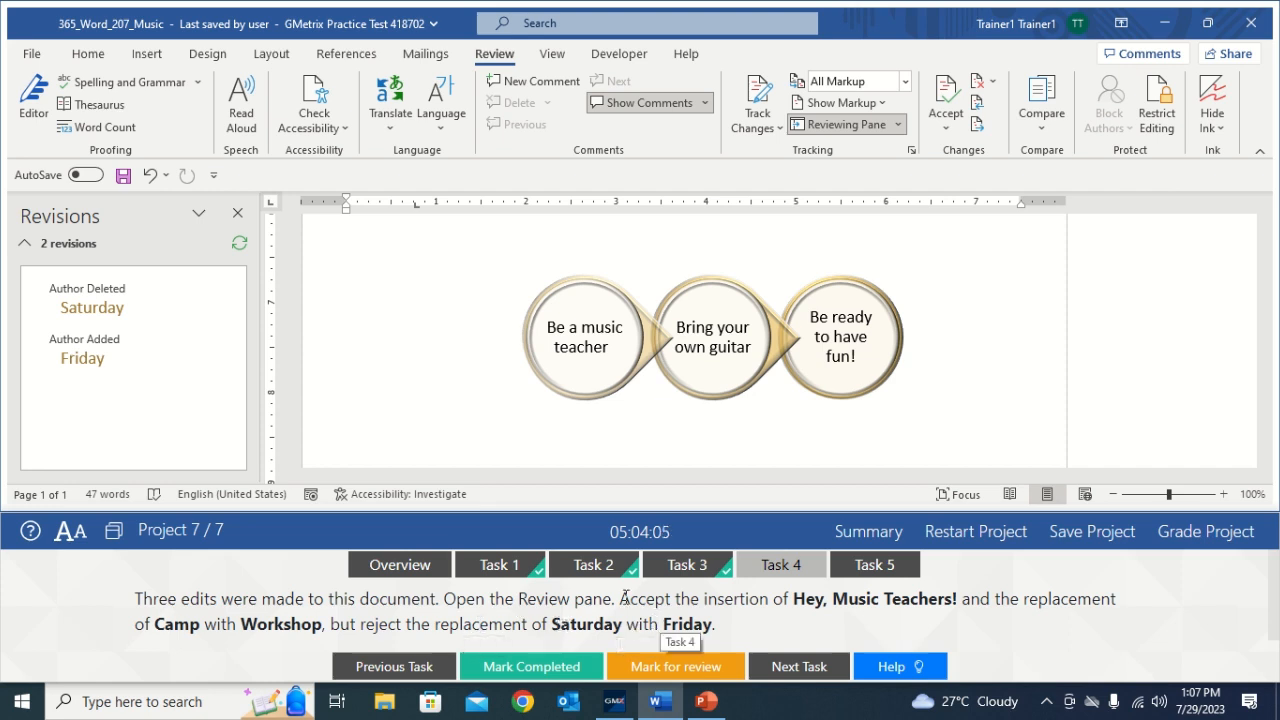
- Reject the tracked replacement of Saturday with Friday in the Date bullet, covering both revisions, and close the Revisions pane
click(124, 303)
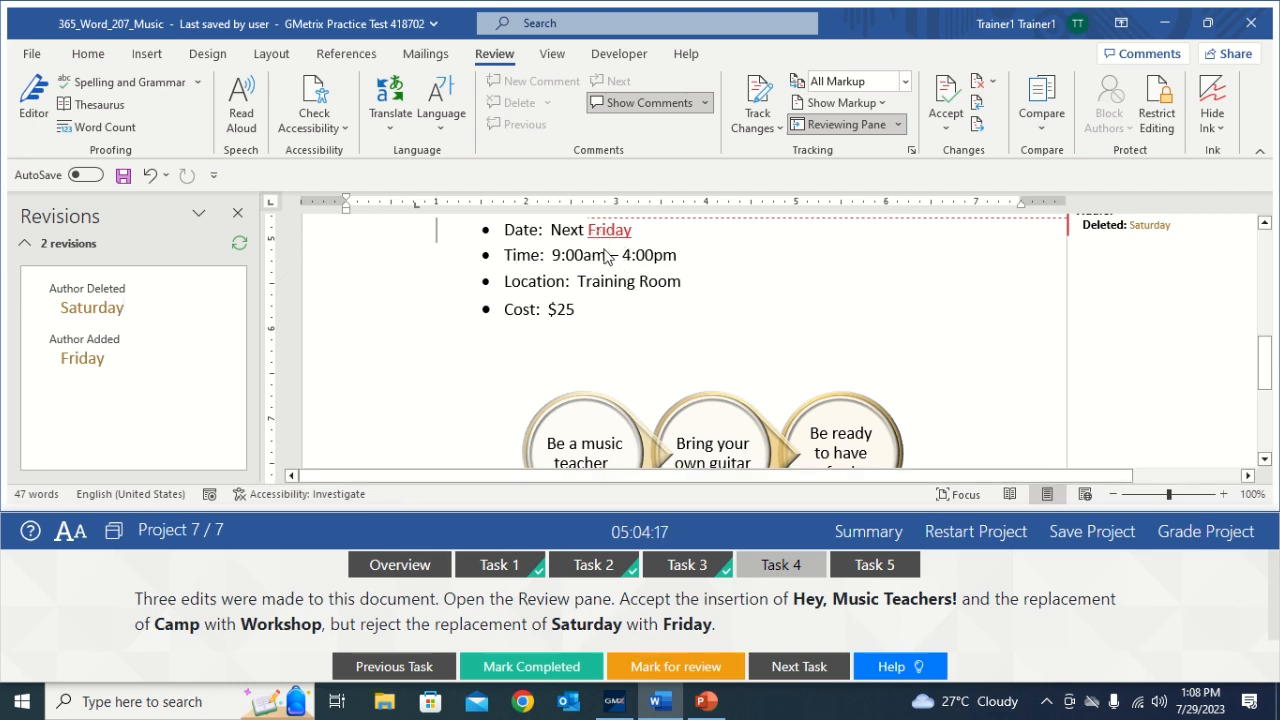
click(996, 83)
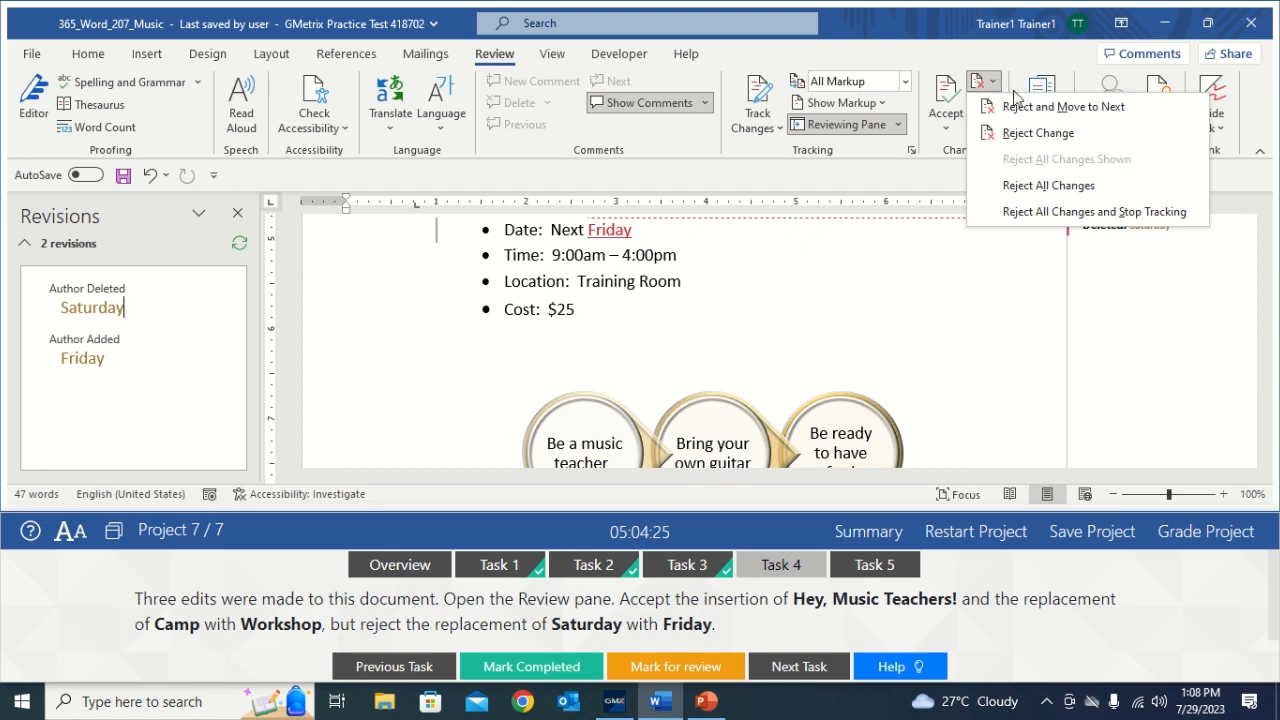
click(1028, 108)
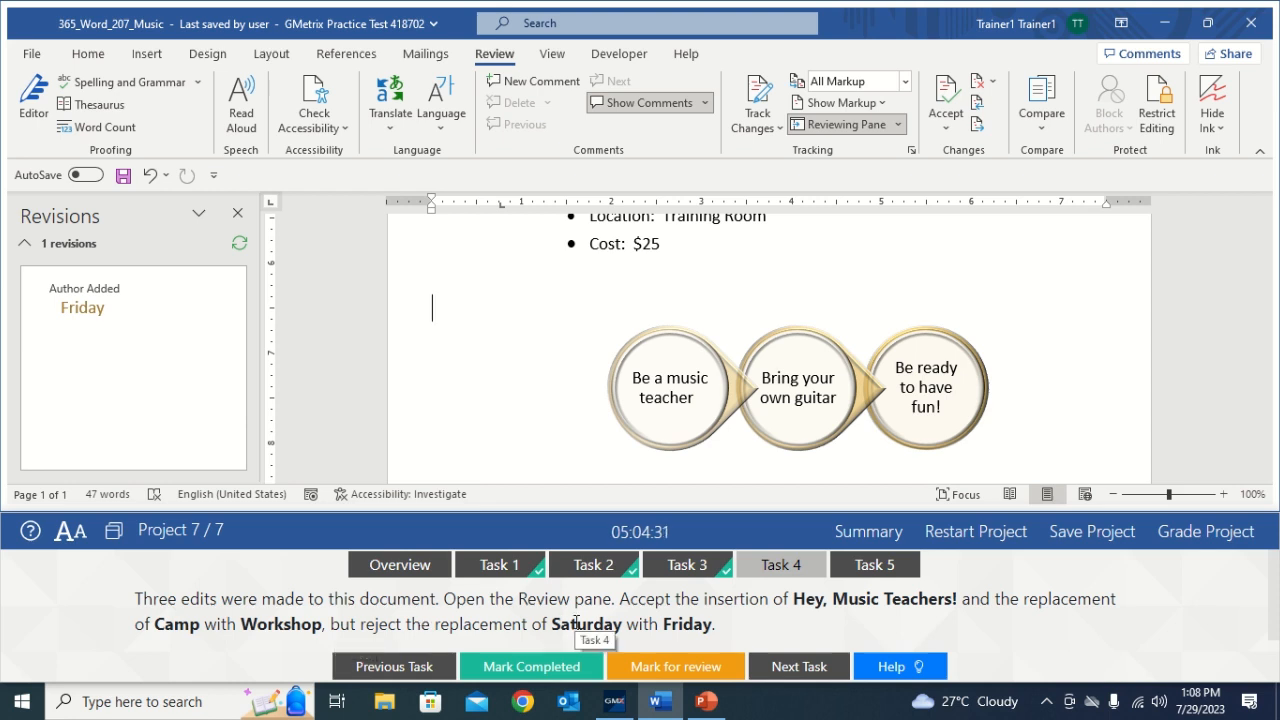
click(118, 292)
click(118, 294)
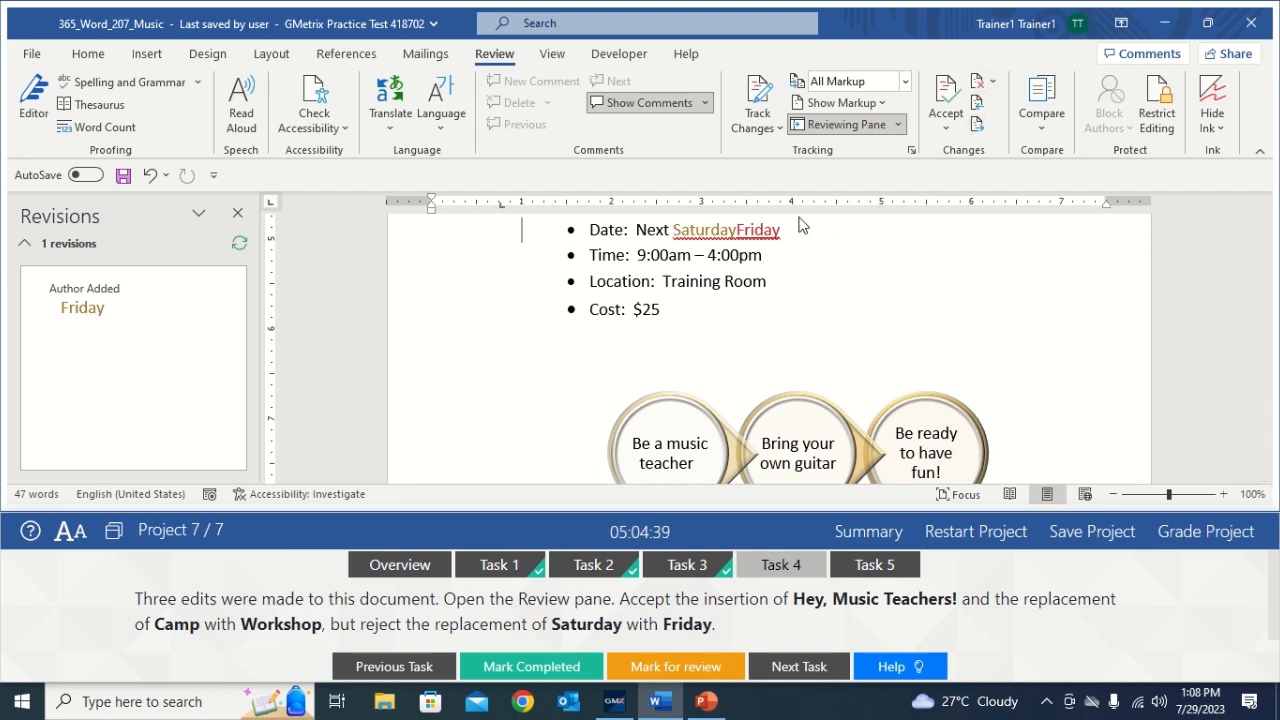
click(995, 84)
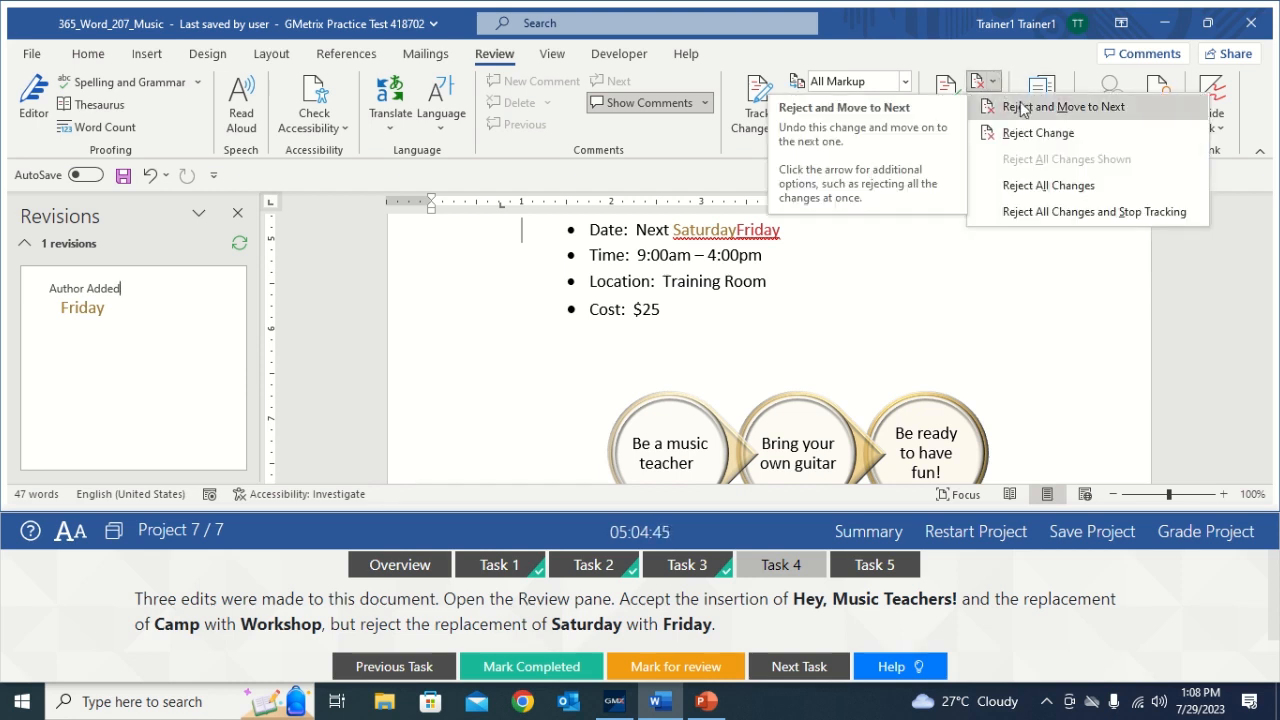
click(1022, 108)
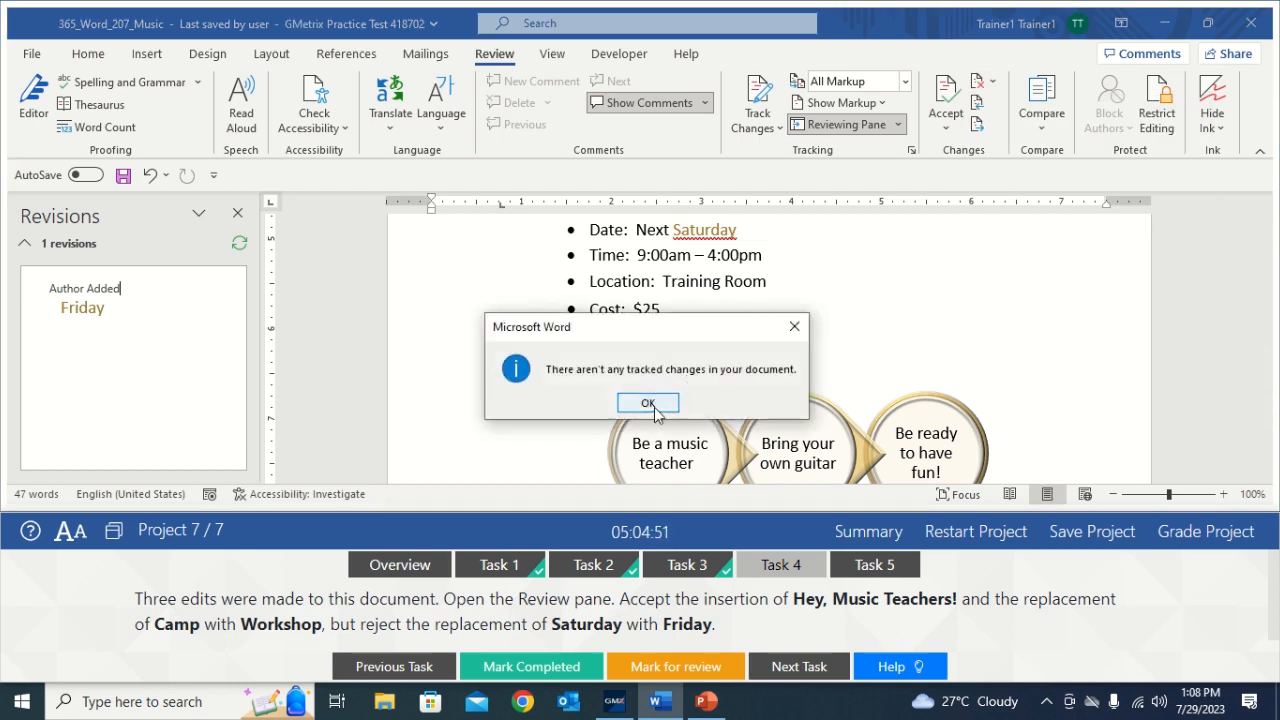
click(650, 406)
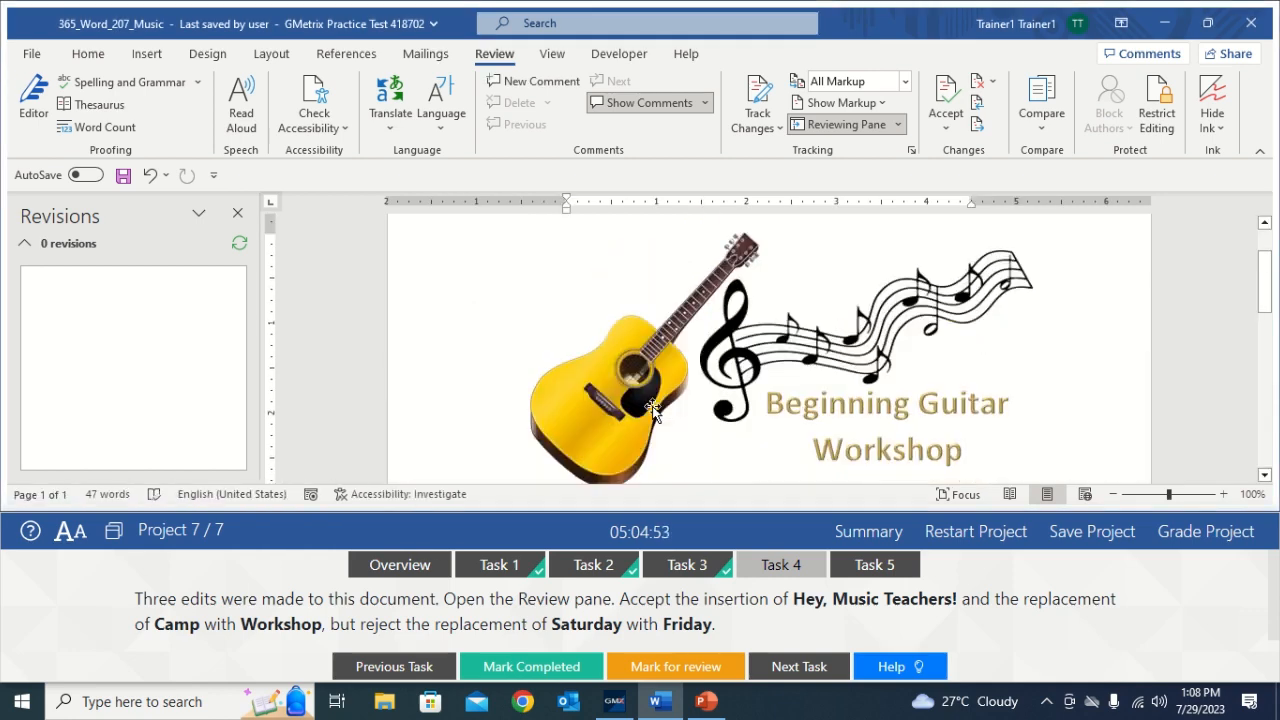
click(239, 215)
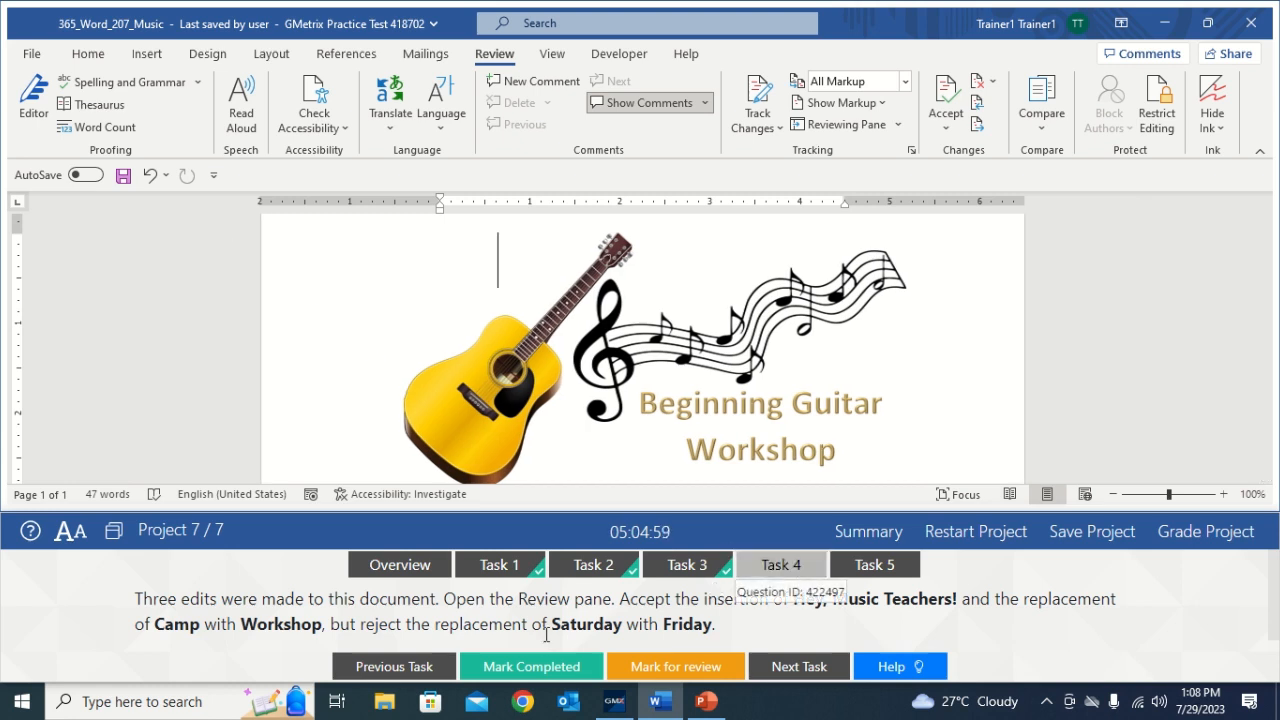
- Mark Task 4 completed and open the Task 5 instructions
click(524, 664)
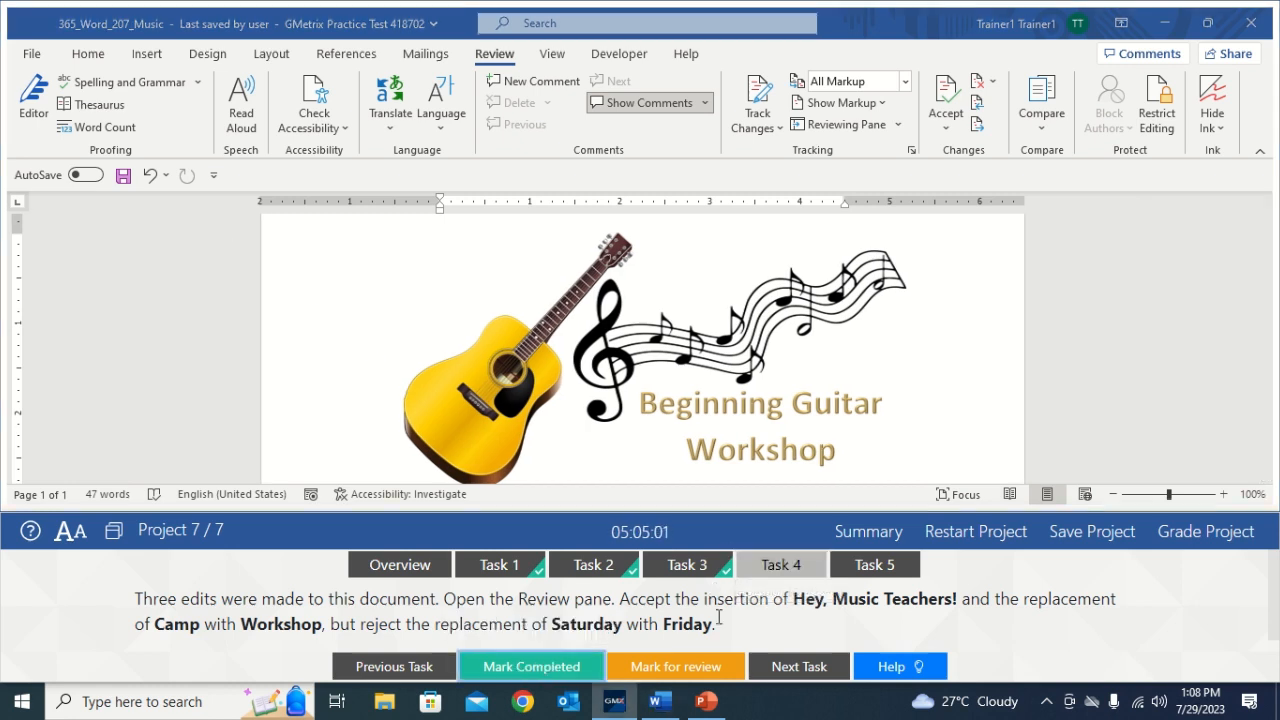
click(868, 562)
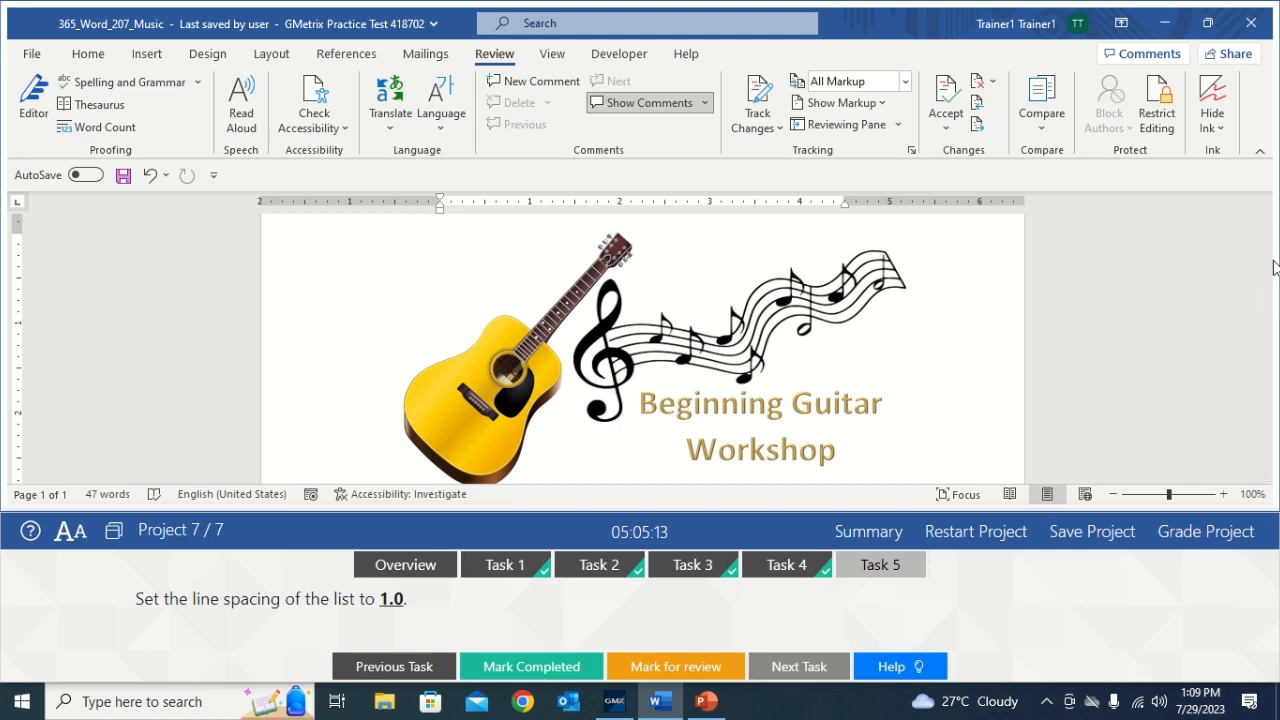
- Set the line spacing of the bulleted list from Date to Cost to 1.0
drag(1269, 272, 1270, 337)
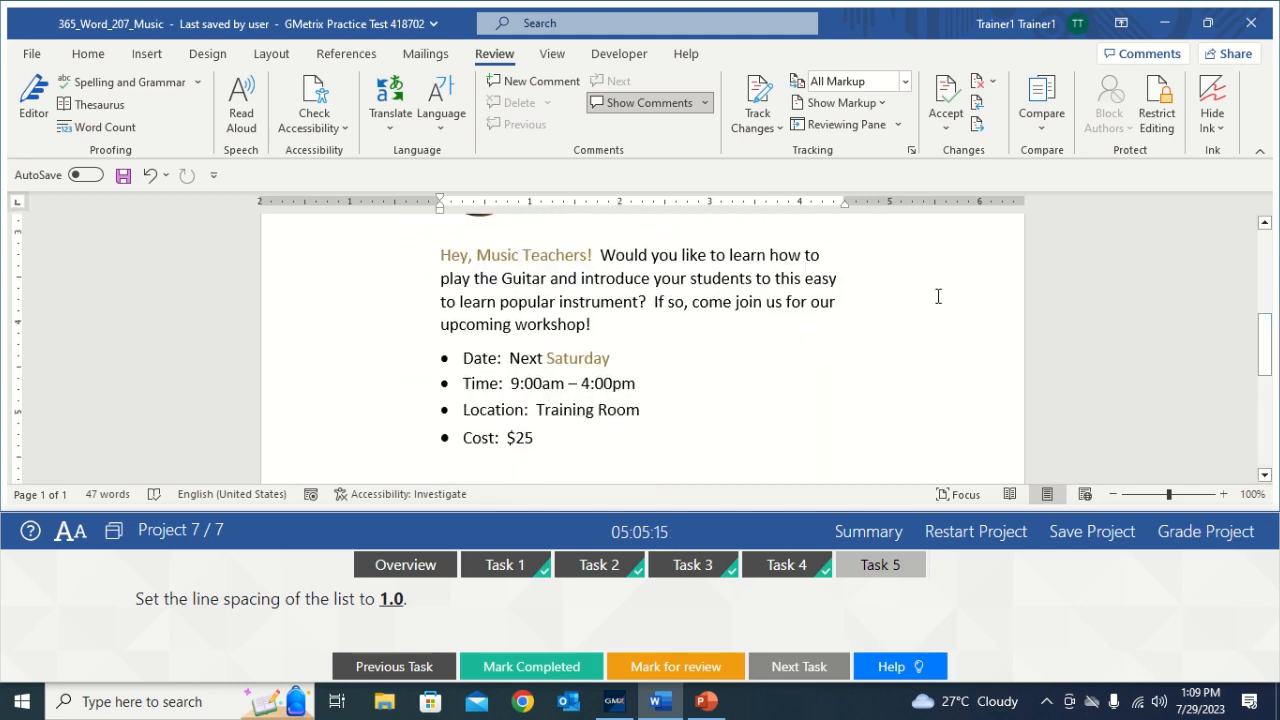
drag(462, 358, 535, 433)
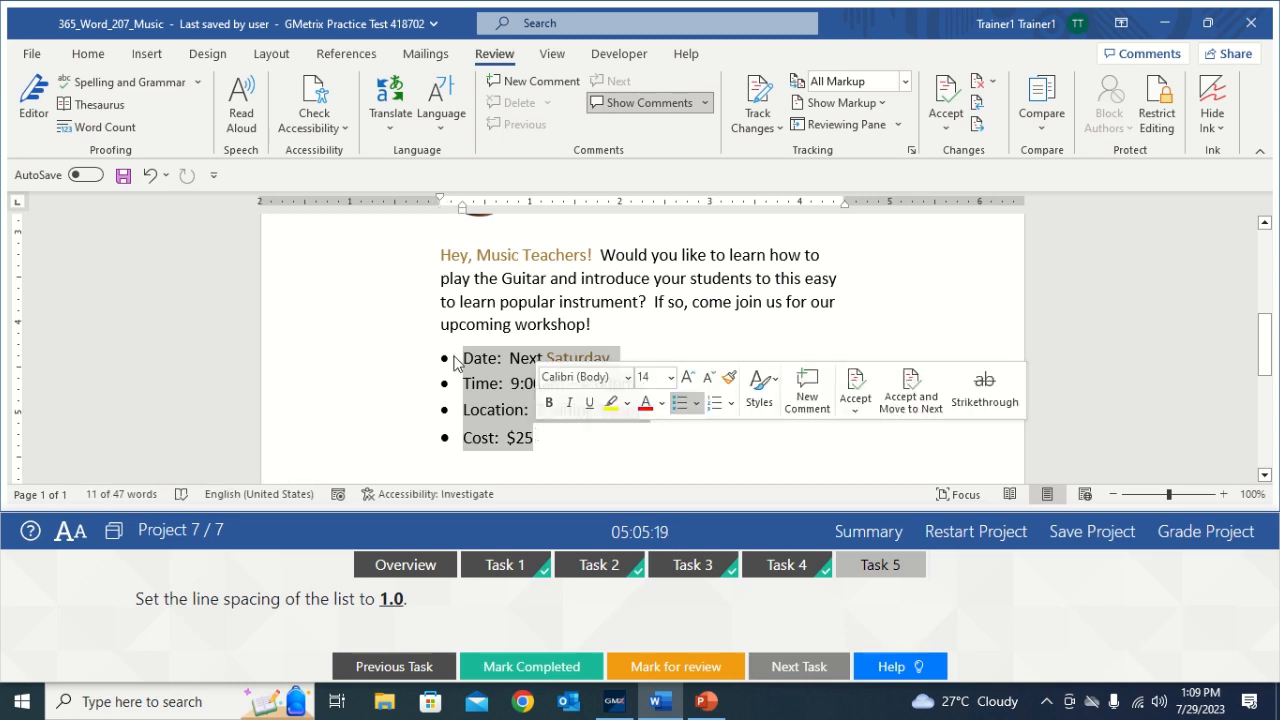
click(90, 56)
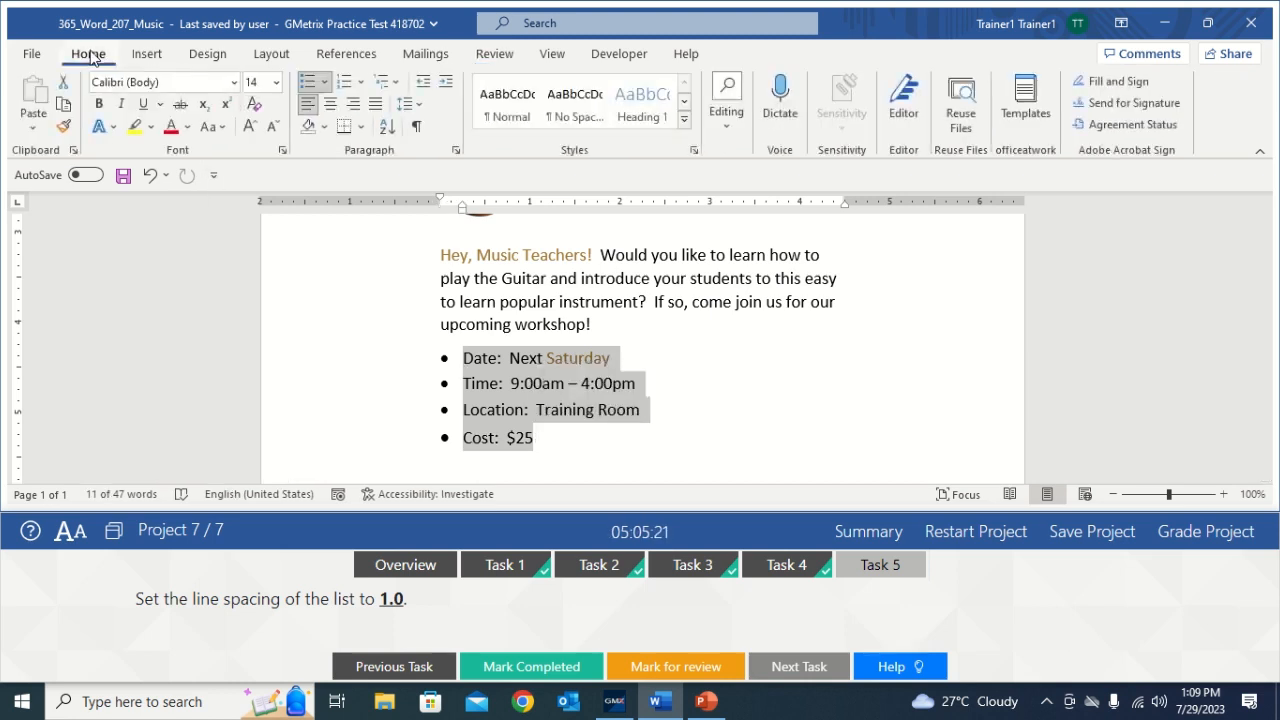
click(419, 110)
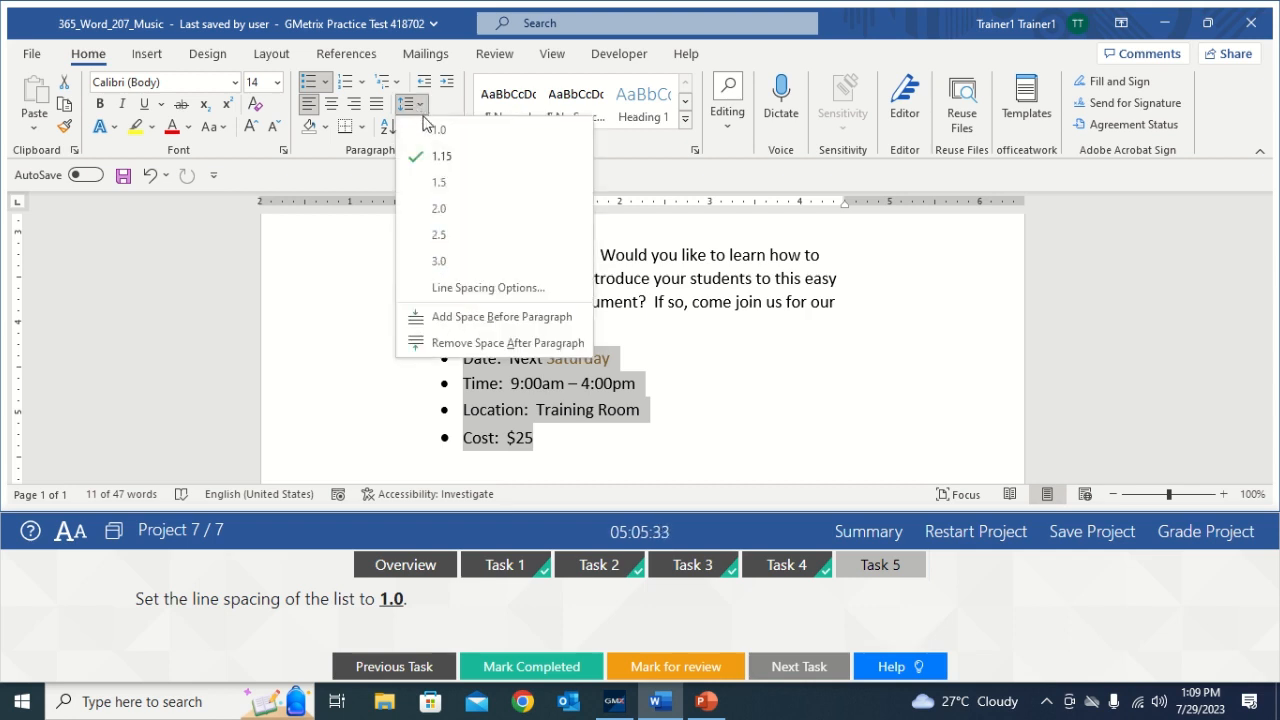
click(436, 131)
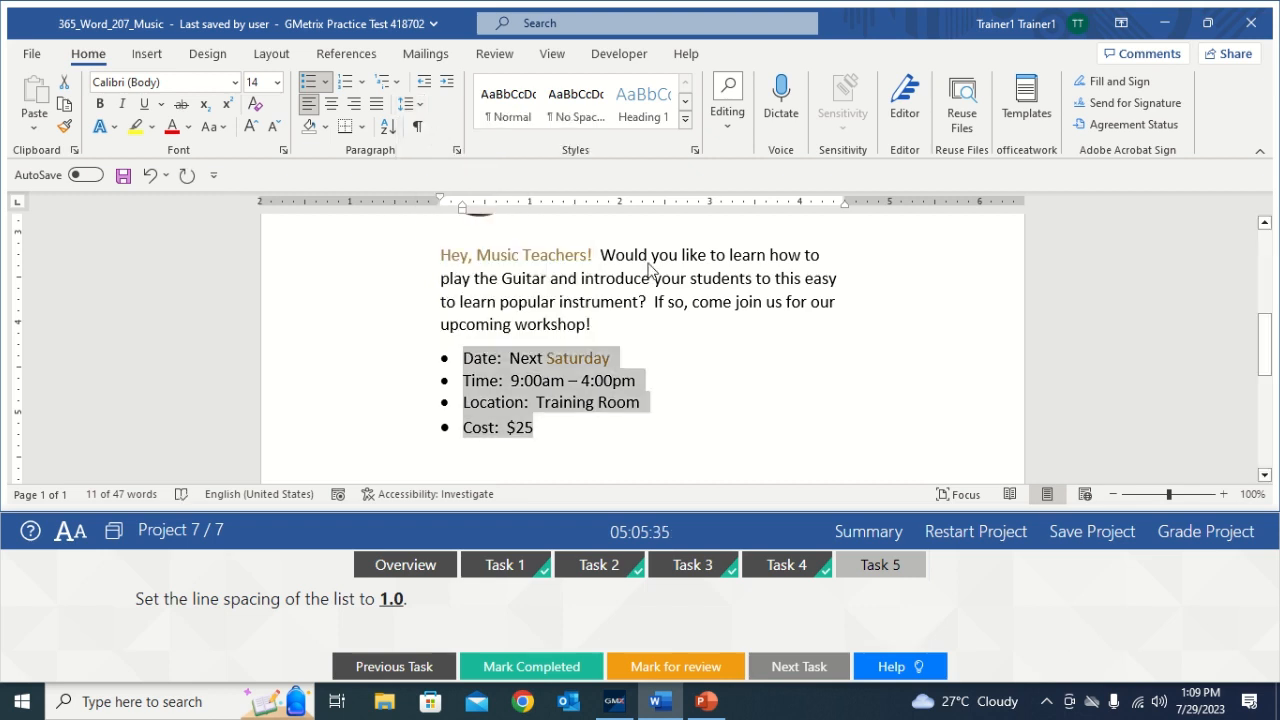
click(713, 366)
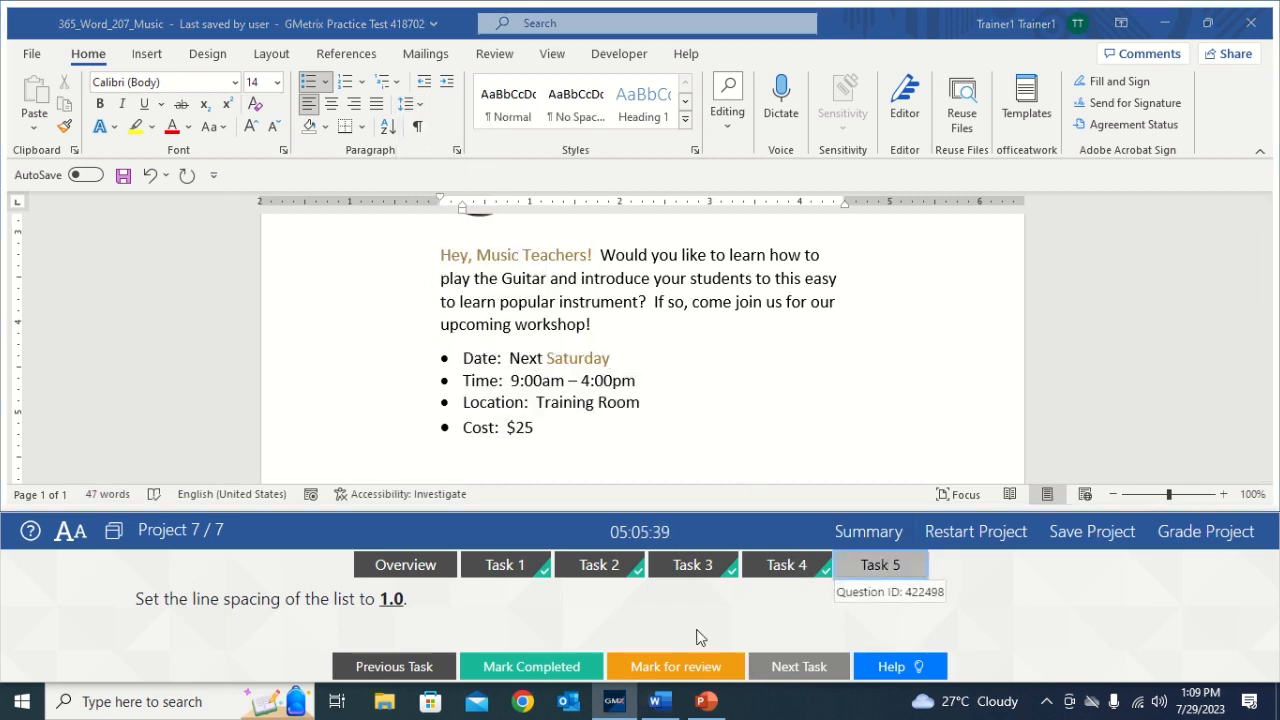
- Mark Task 5 completed and submit Project 7 for grading
click(572, 666)
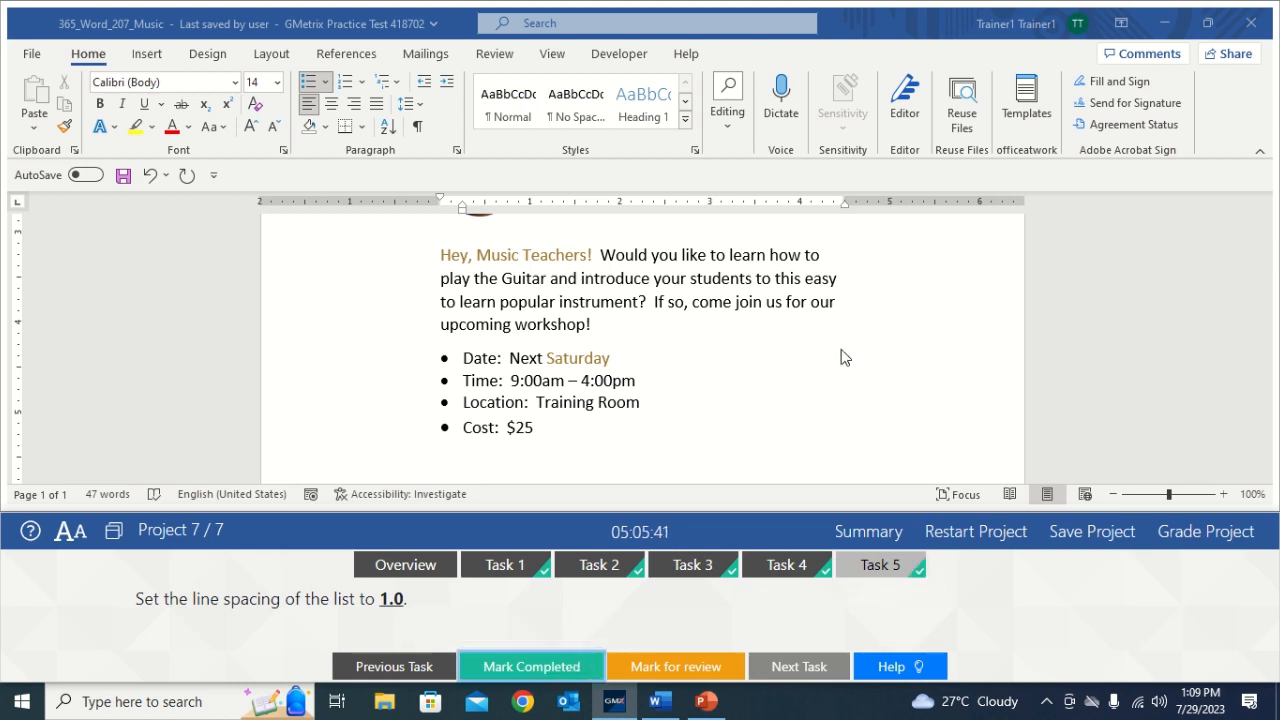
click(1200, 540)
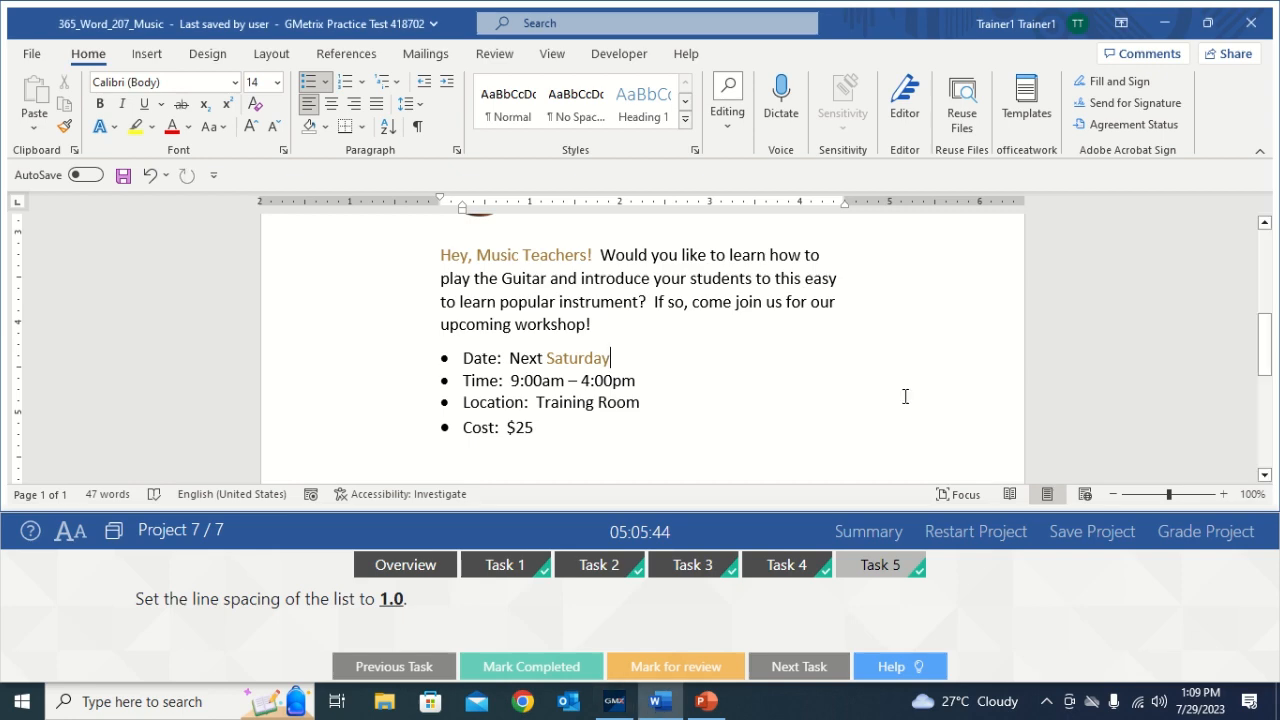